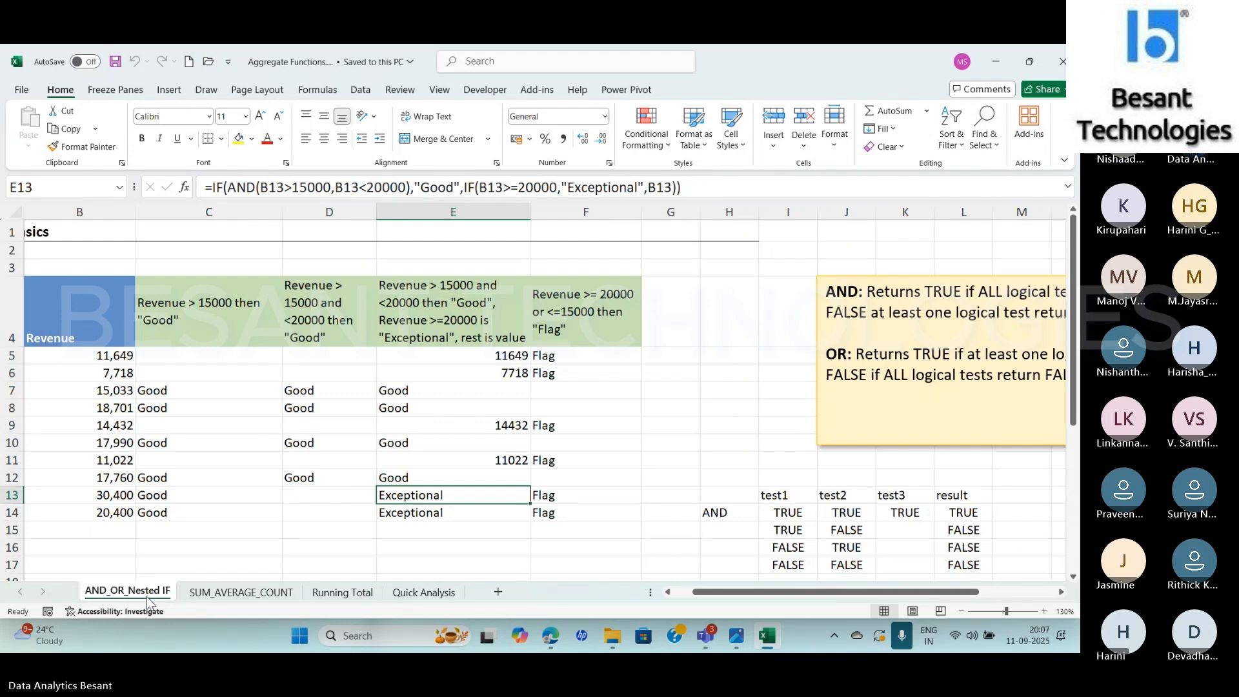
pyautogui.hotkey('alt', 'Tab')
pyautogui.hotkey('alt', 'Tab')
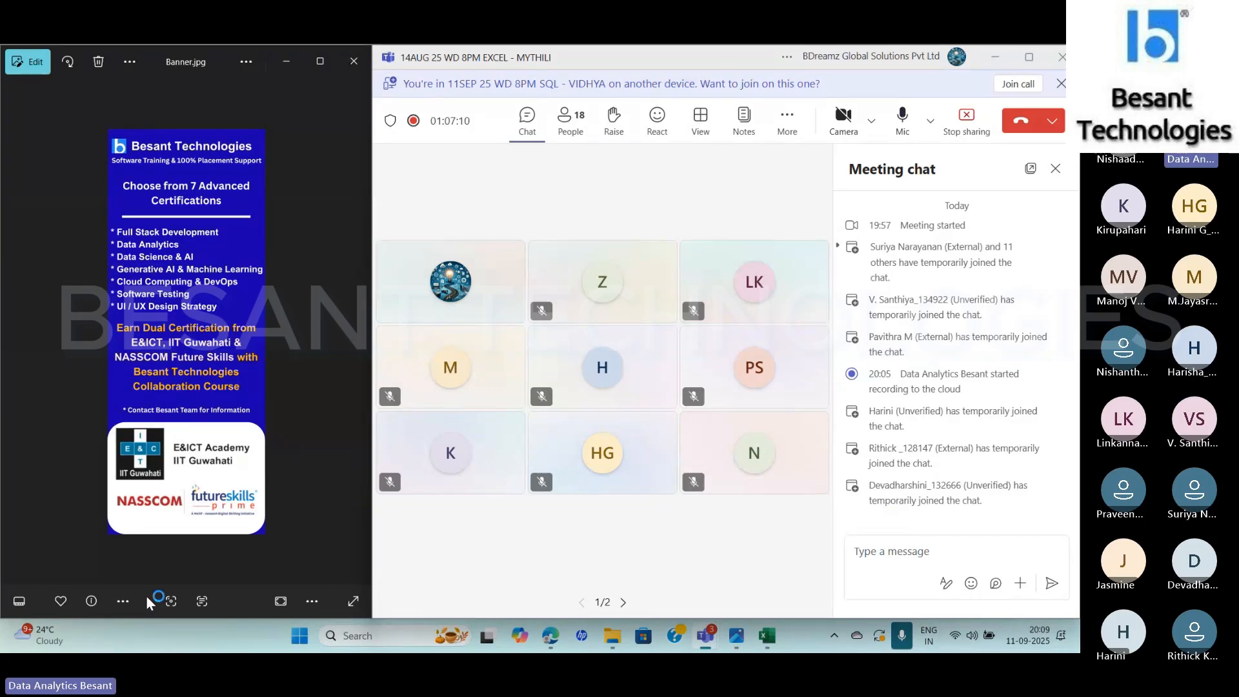
pyautogui.hotkey('alt', 'Tab')
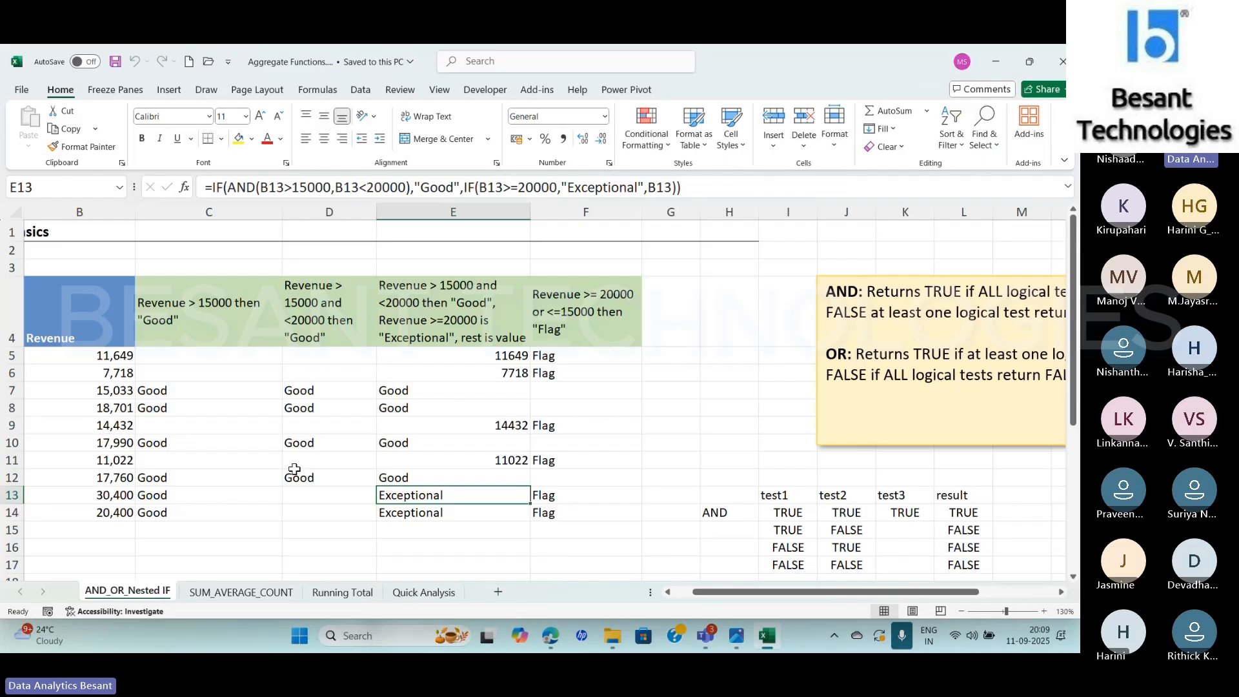
# Change the C5 formula to return "Bad" when revenue is not above 15000, and fill it down to C14
pyautogui.click(204, 358)
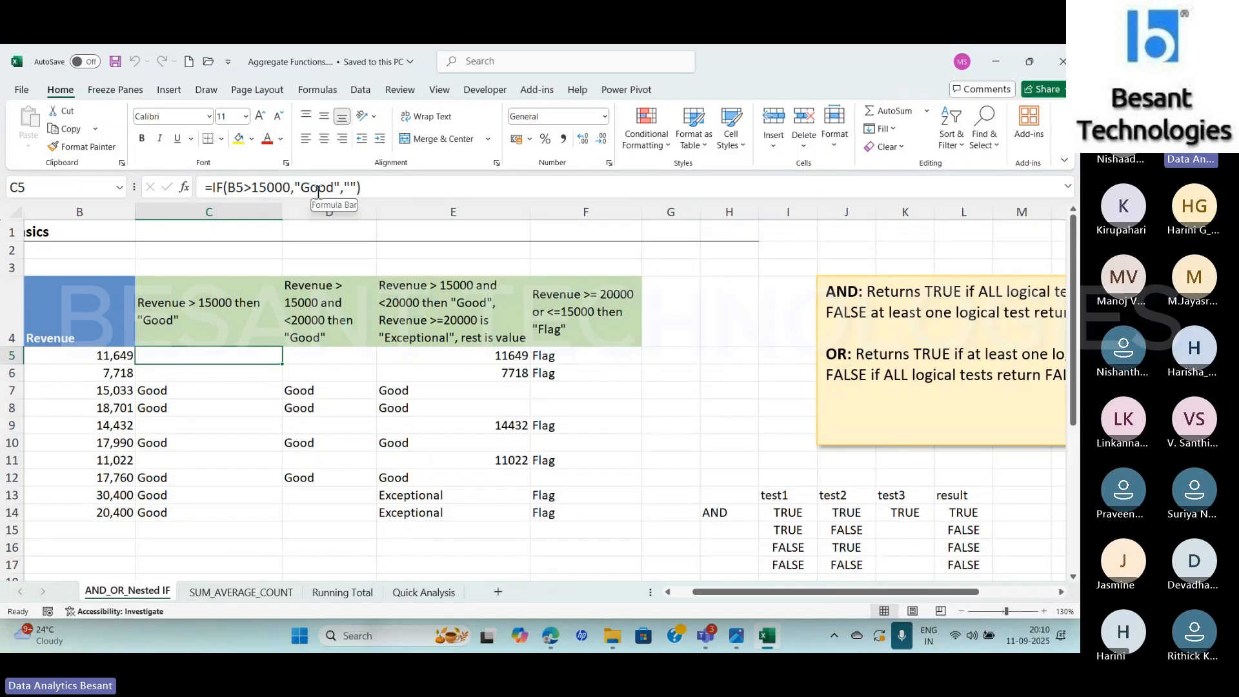
pyautogui.click(352, 187)
pyautogui.write('Bad')
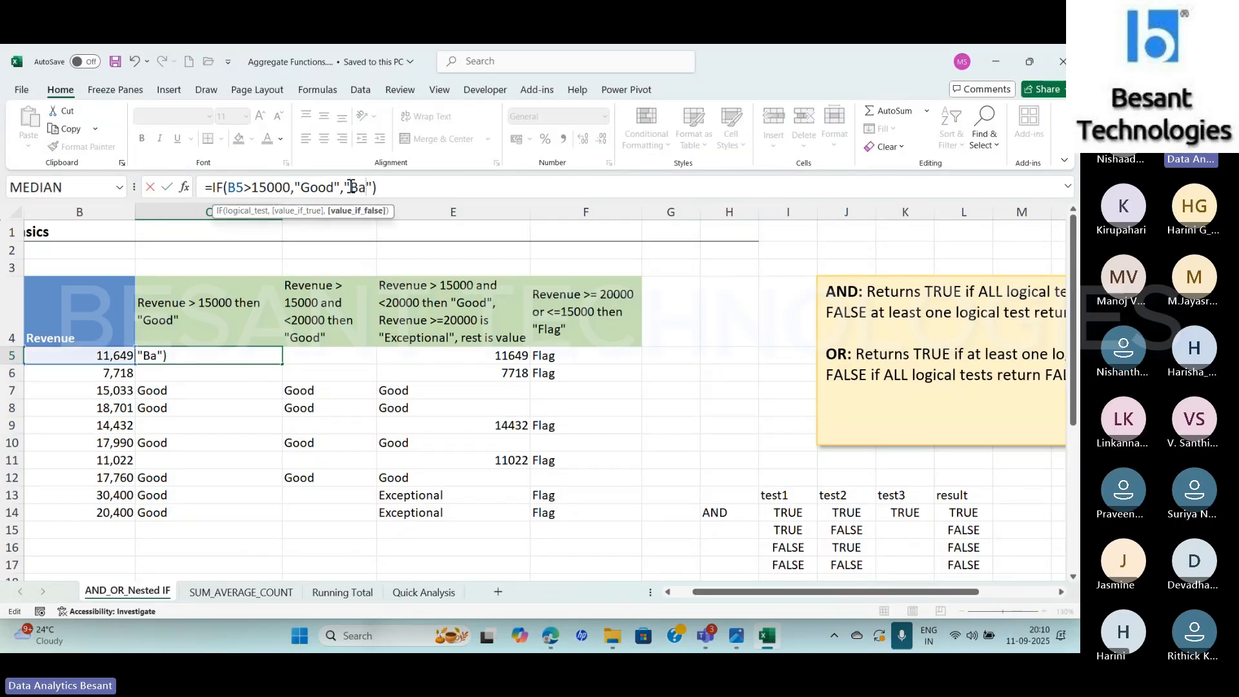
pyautogui.press('Return')
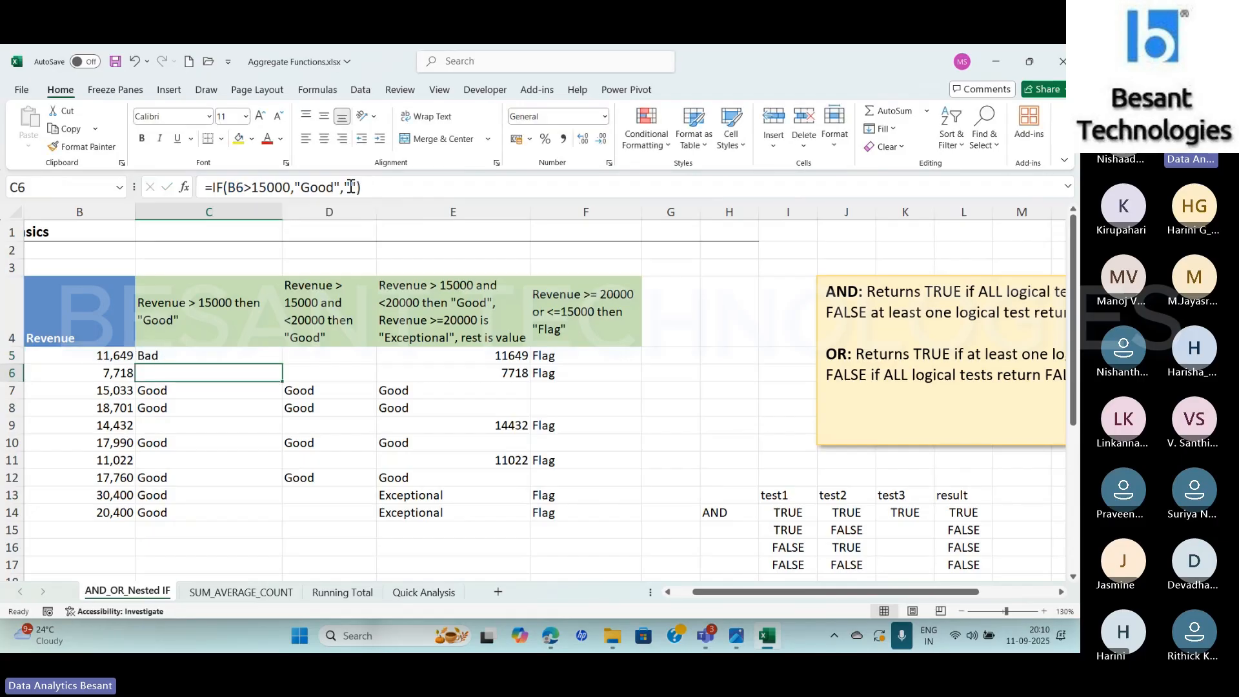
pyautogui.press('Up')
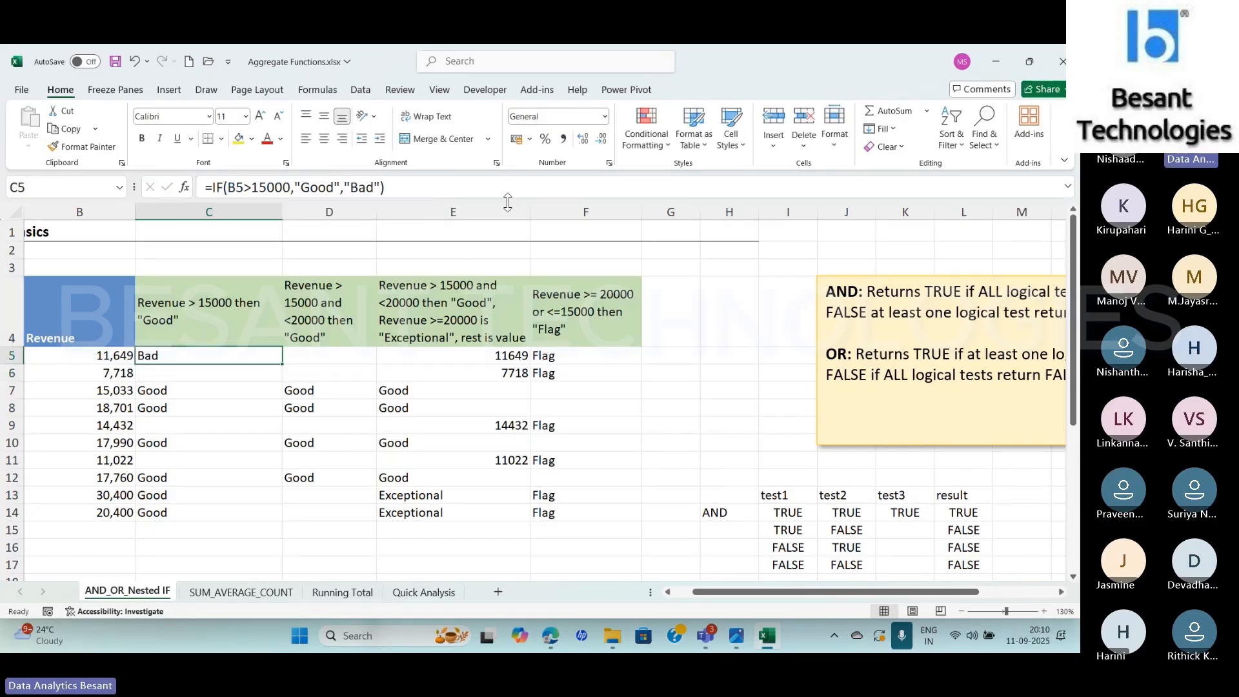
pyautogui.doubleClick(281, 366)
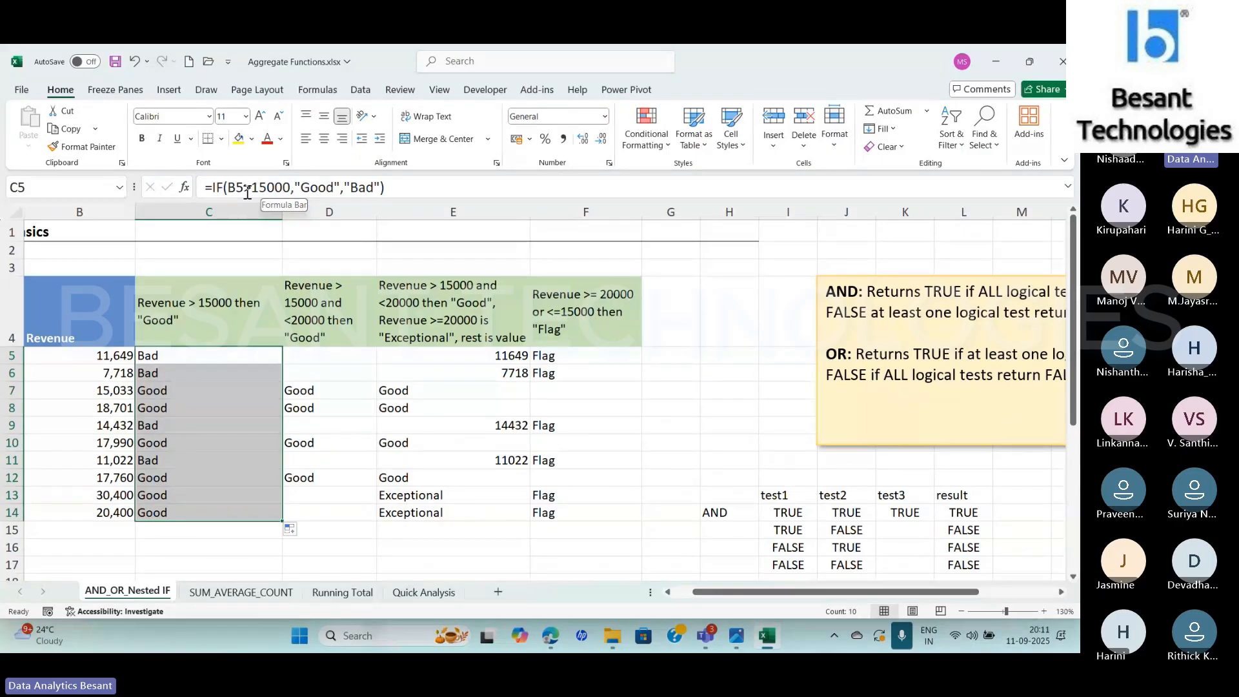
# Clear the test3 column of the AND/OR truth table, cells K13 to K22
pyautogui.click(331, 361)
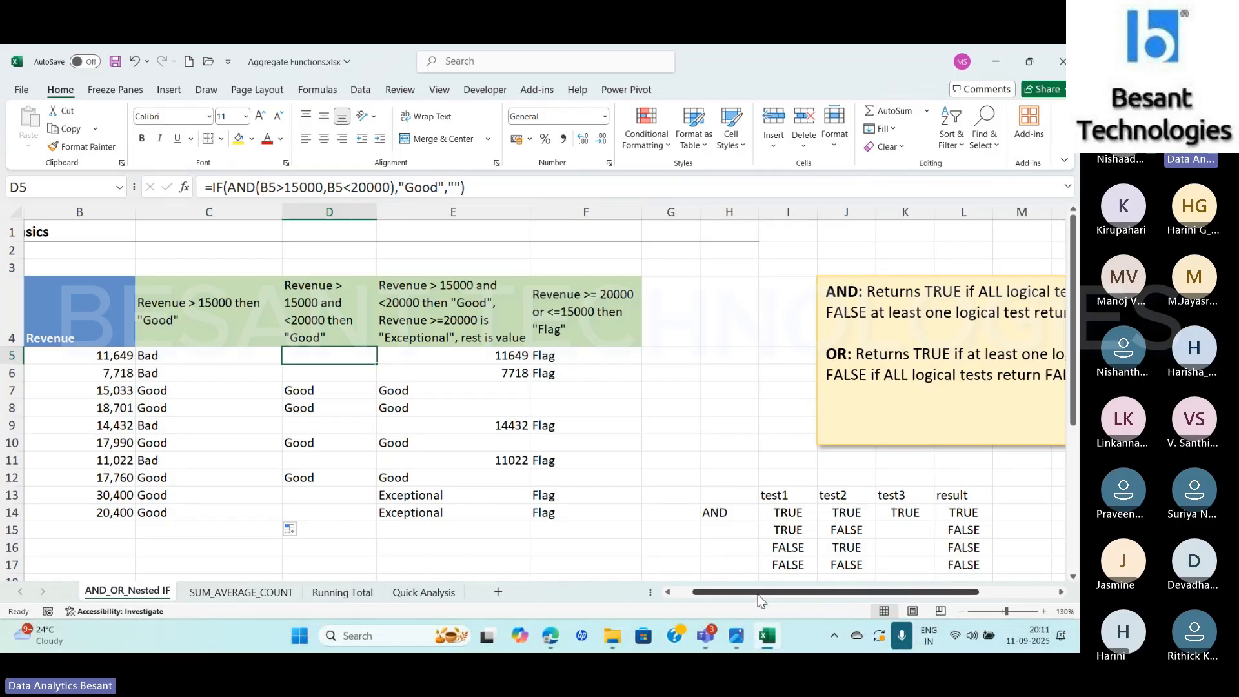
pyautogui.hscroll(3, 770, 600)
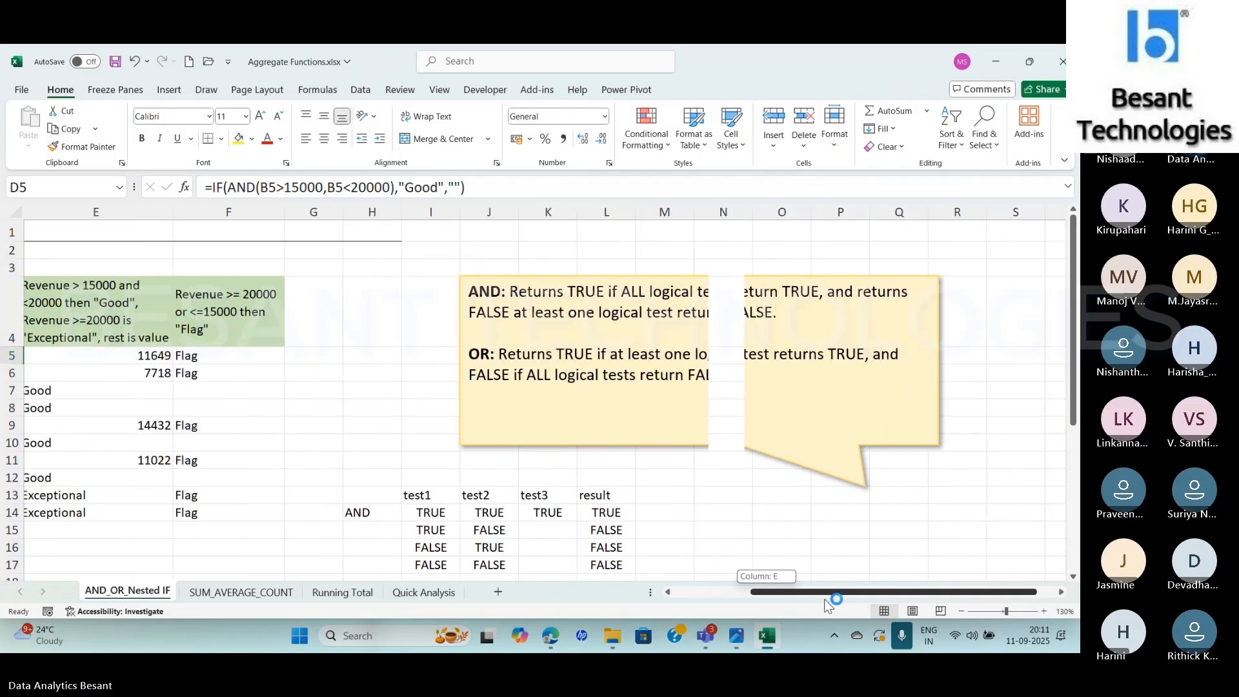
pyautogui.click(961, 611)
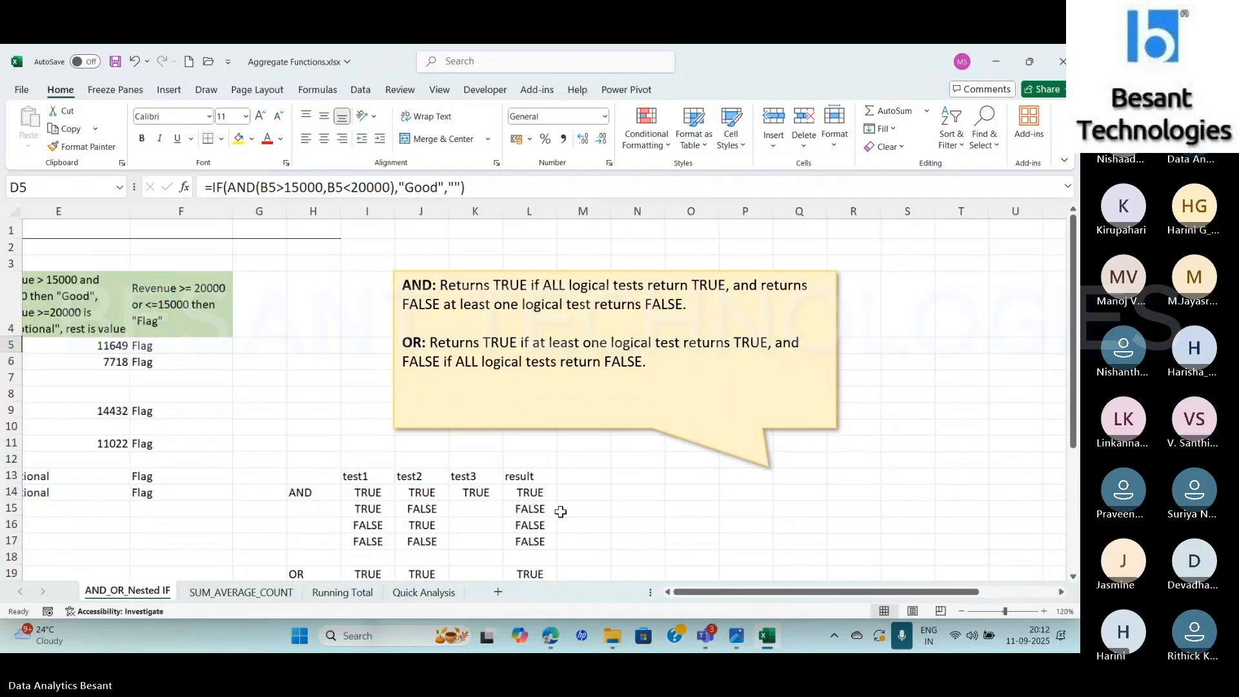
pyautogui.moveTo(1075, 411); pyautogui.dragTo(1076, 434)
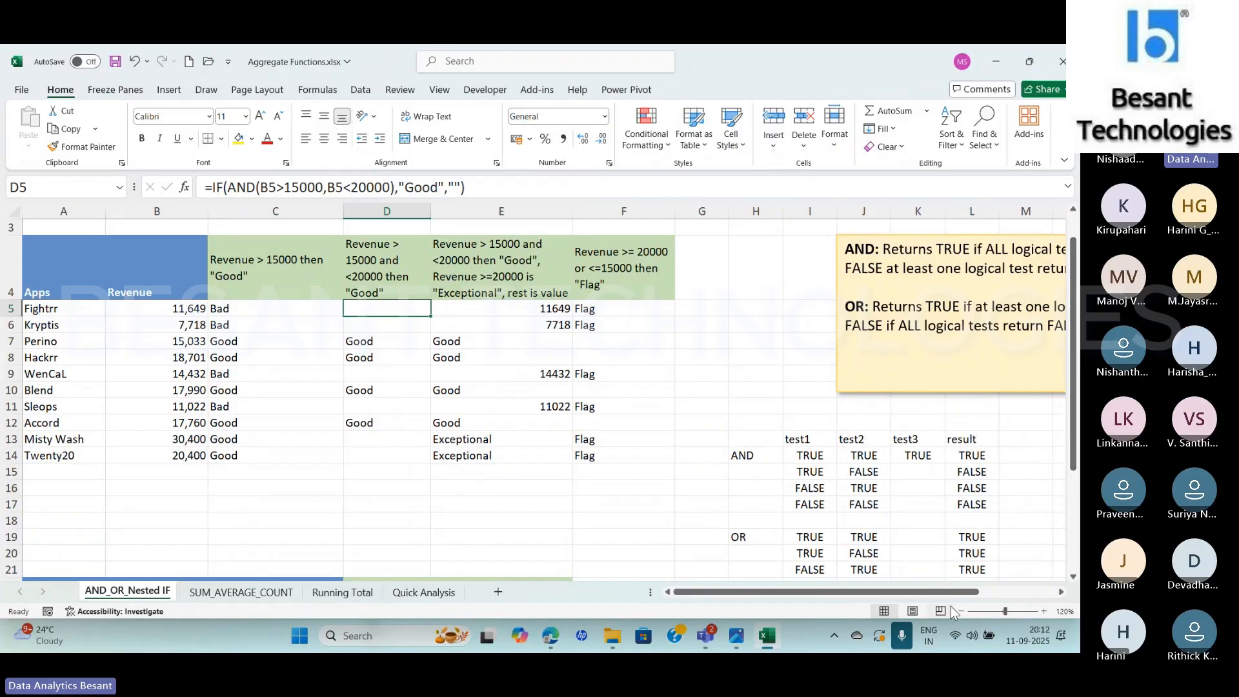
pyautogui.moveTo(950, 591); pyautogui.dragTo(999, 593)
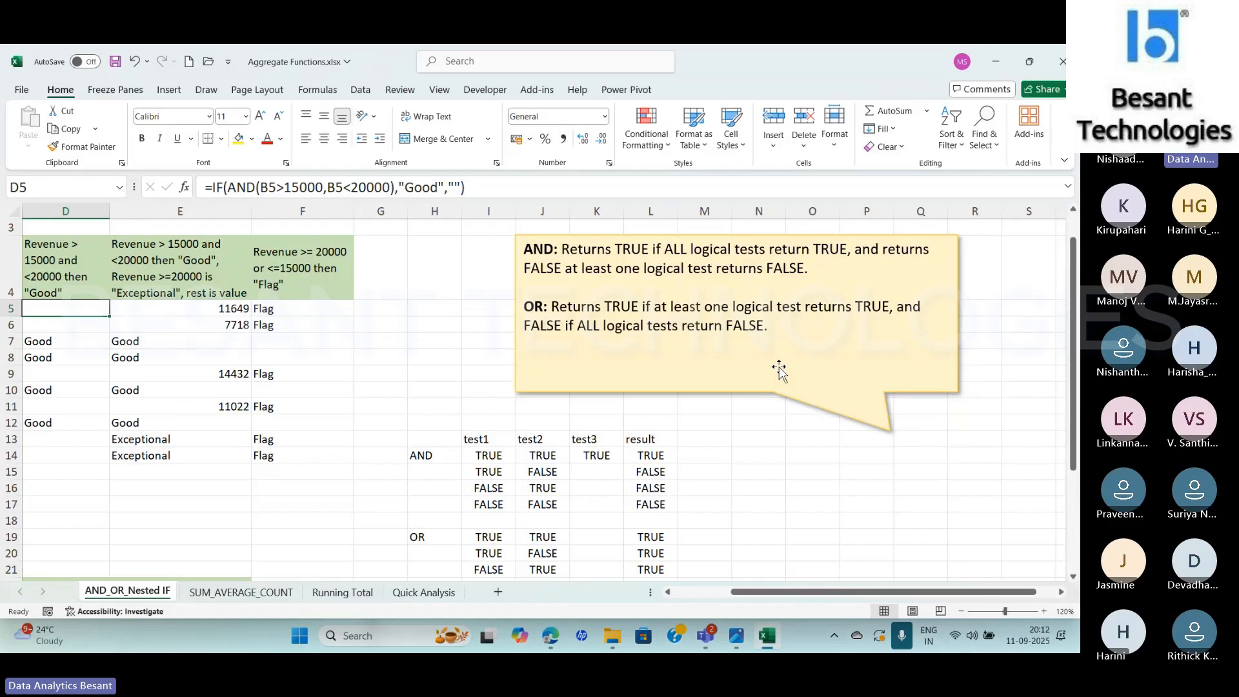
pyautogui.scroll(-1, 1076, 380)
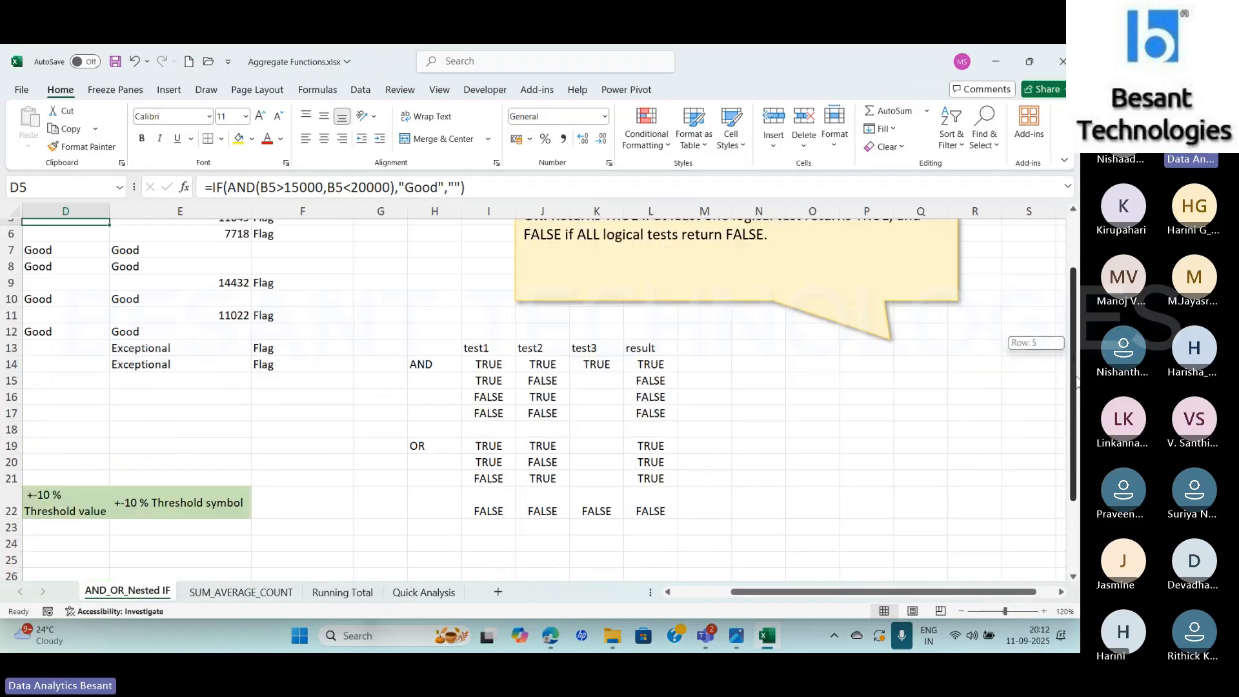
pyautogui.moveTo(607, 341); pyautogui.dragTo(612, 491)
pyautogui.press('Delete')
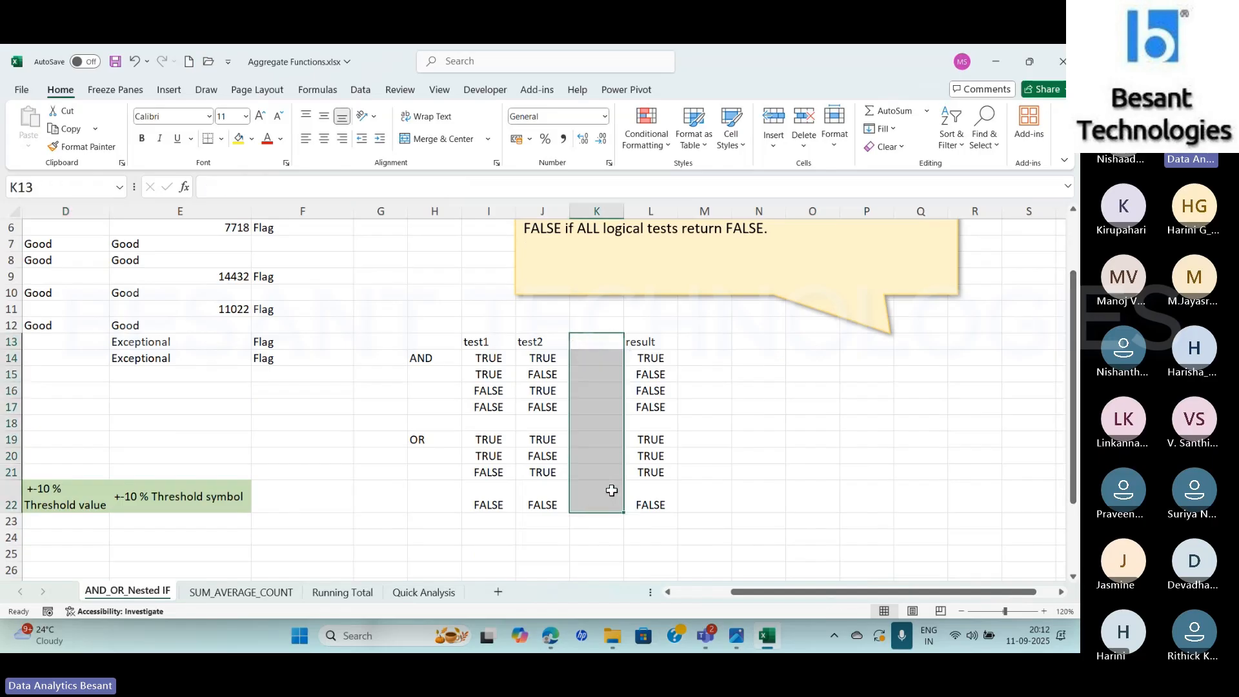
# Examine the test1 and test2 combinations and results in the AND rows, plus the first OR result
pyautogui.click(487, 360)
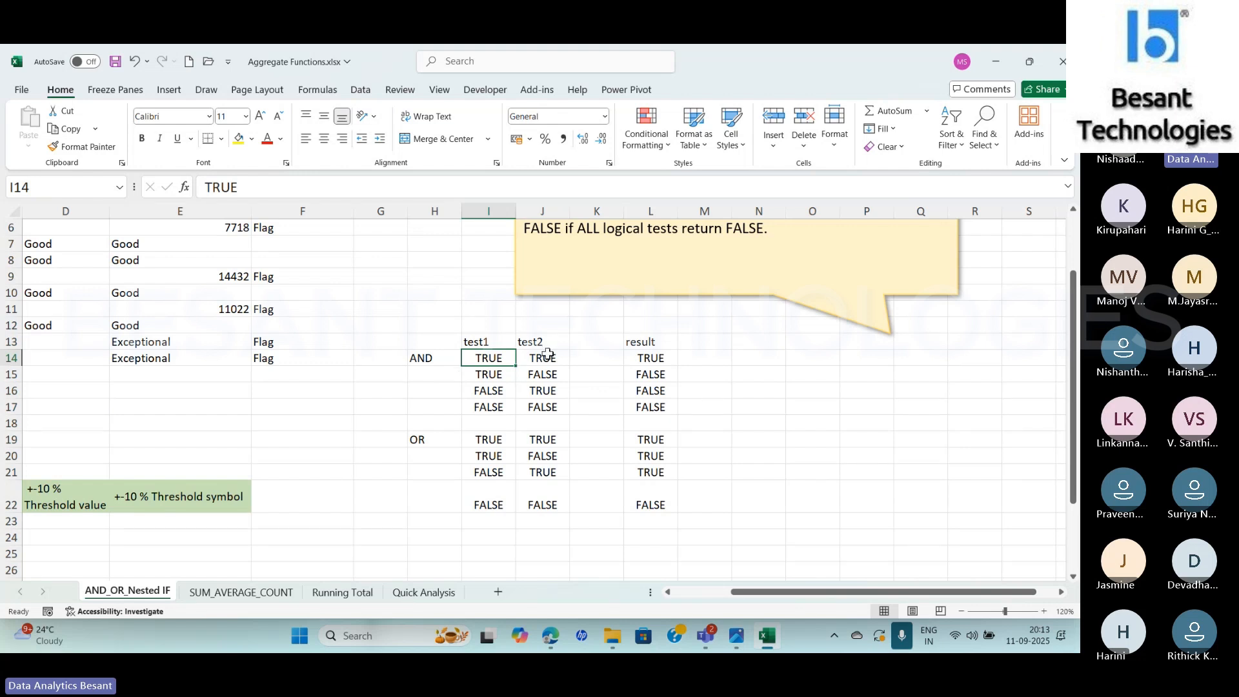
pyautogui.click(655, 359)
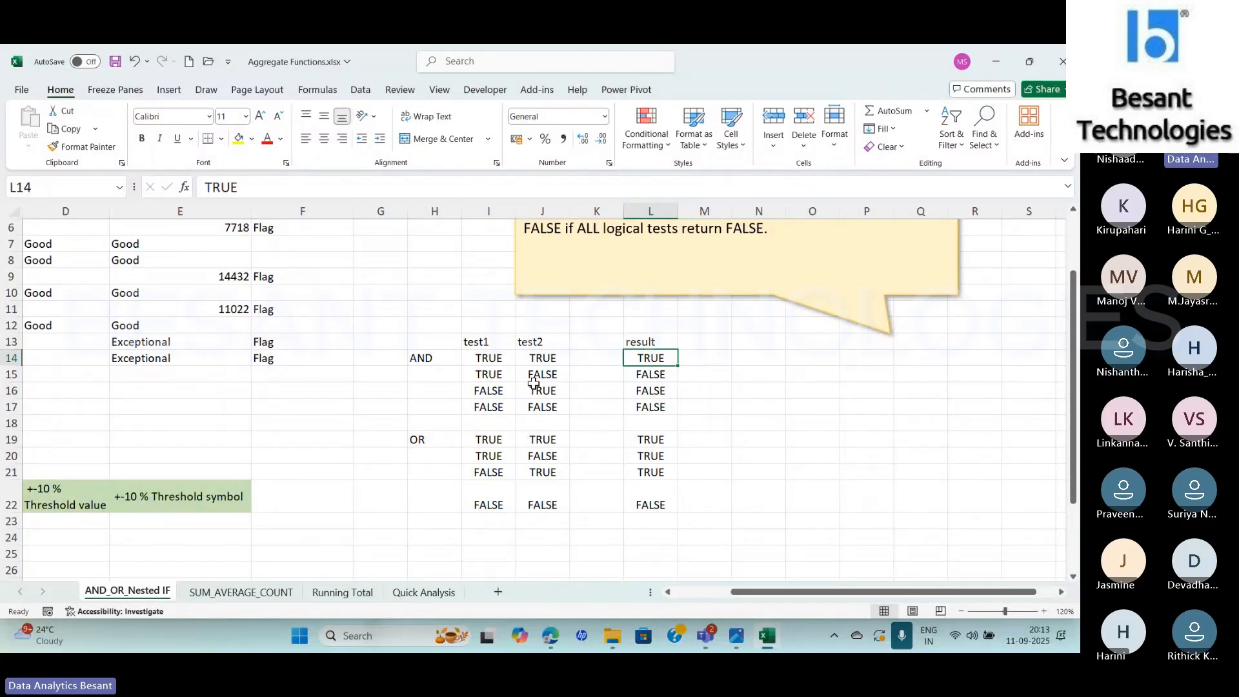
pyautogui.click(484, 376)
pyautogui.click(546, 373)
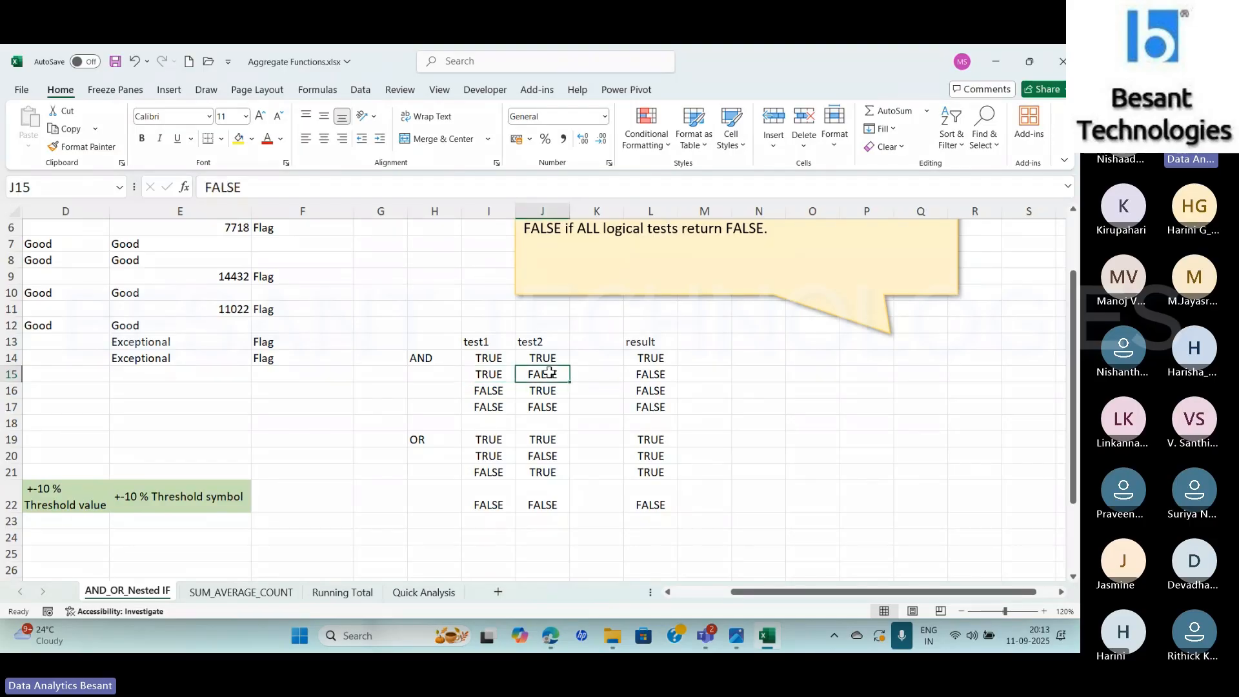
pyautogui.click(470, 392)
pyautogui.click(546, 391)
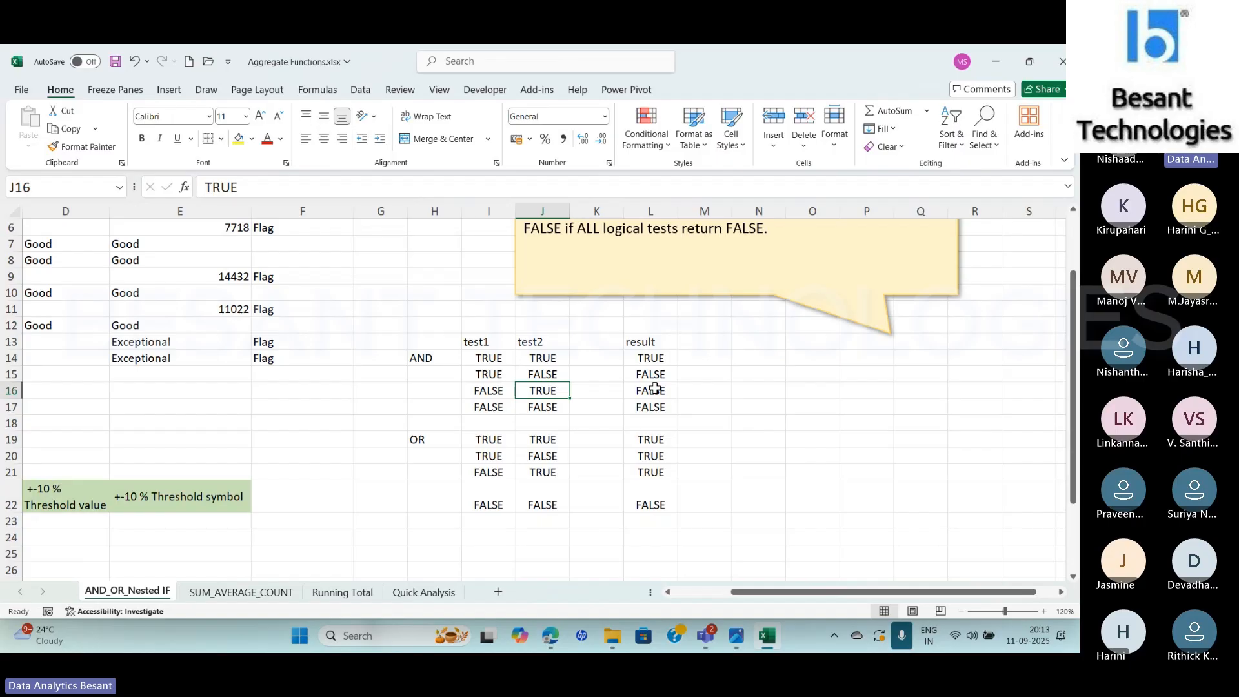
pyautogui.click(491, 407)
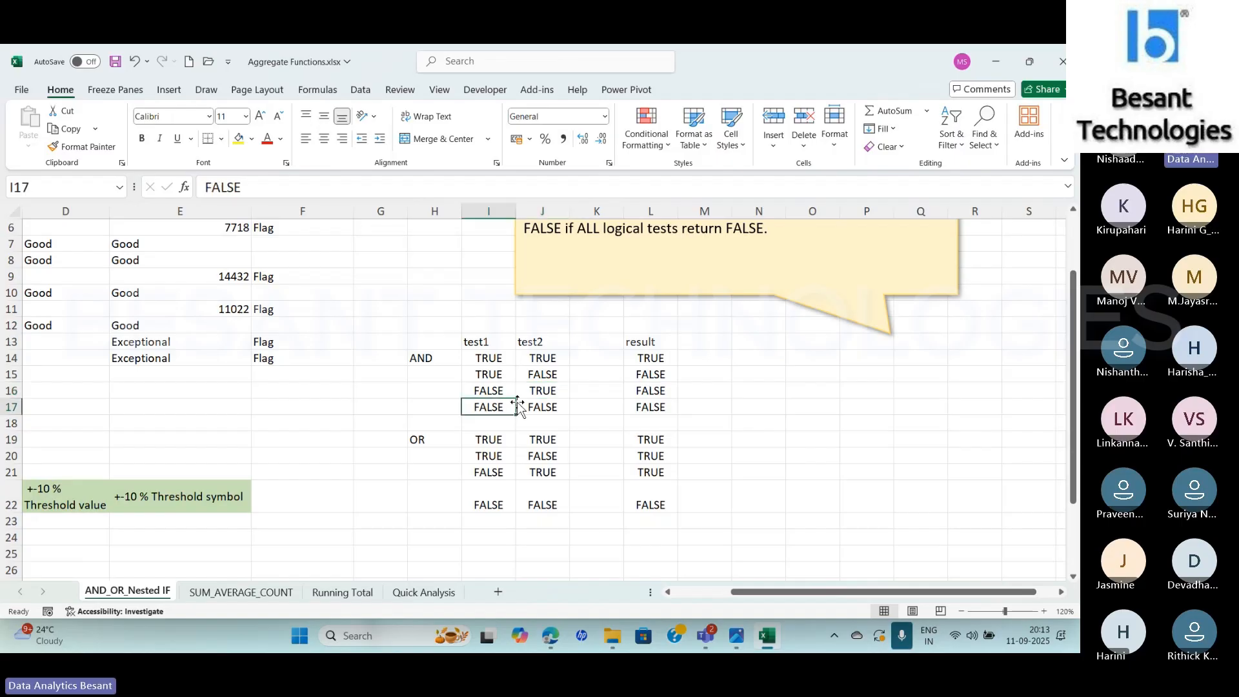
pyautogui.click(538, 403)
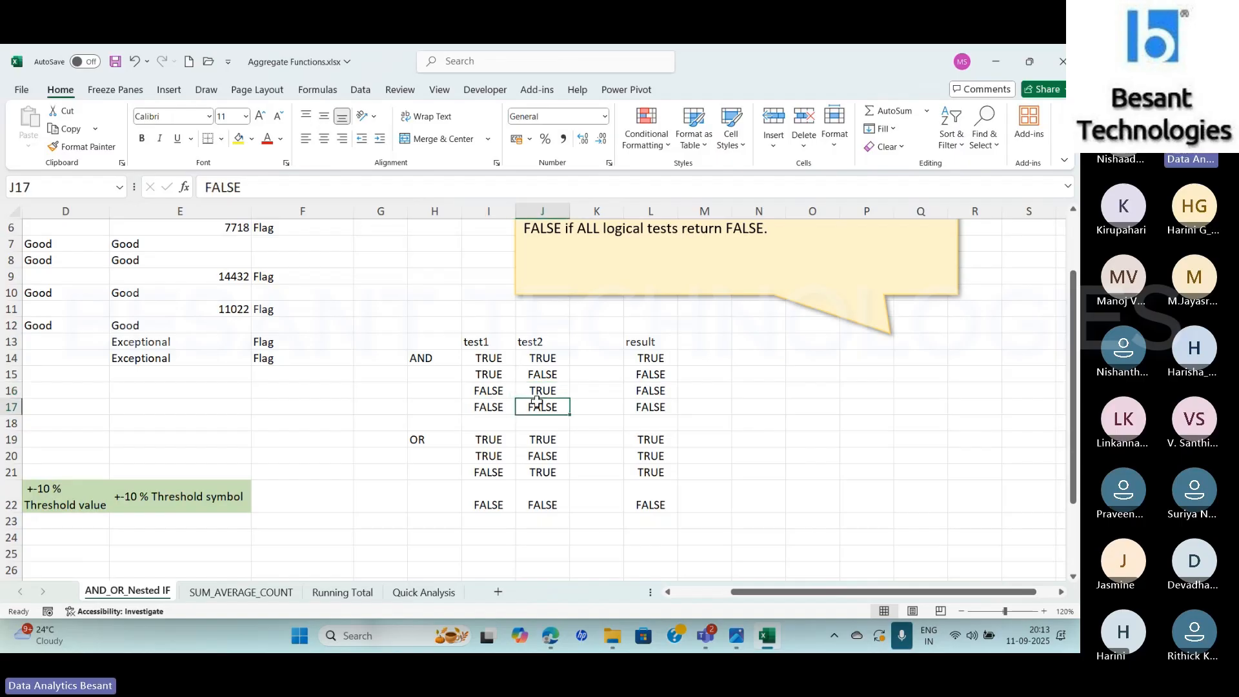
pyautogui.click(639, 405)
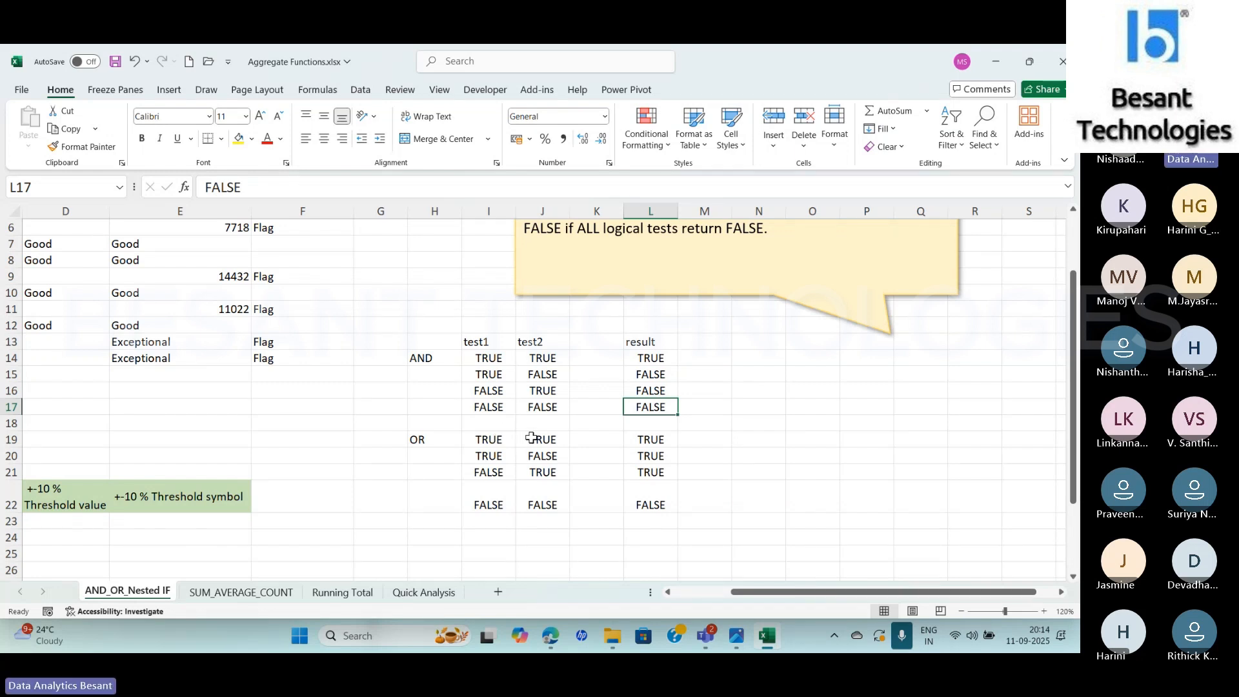
pyautogui.click(656, 438)
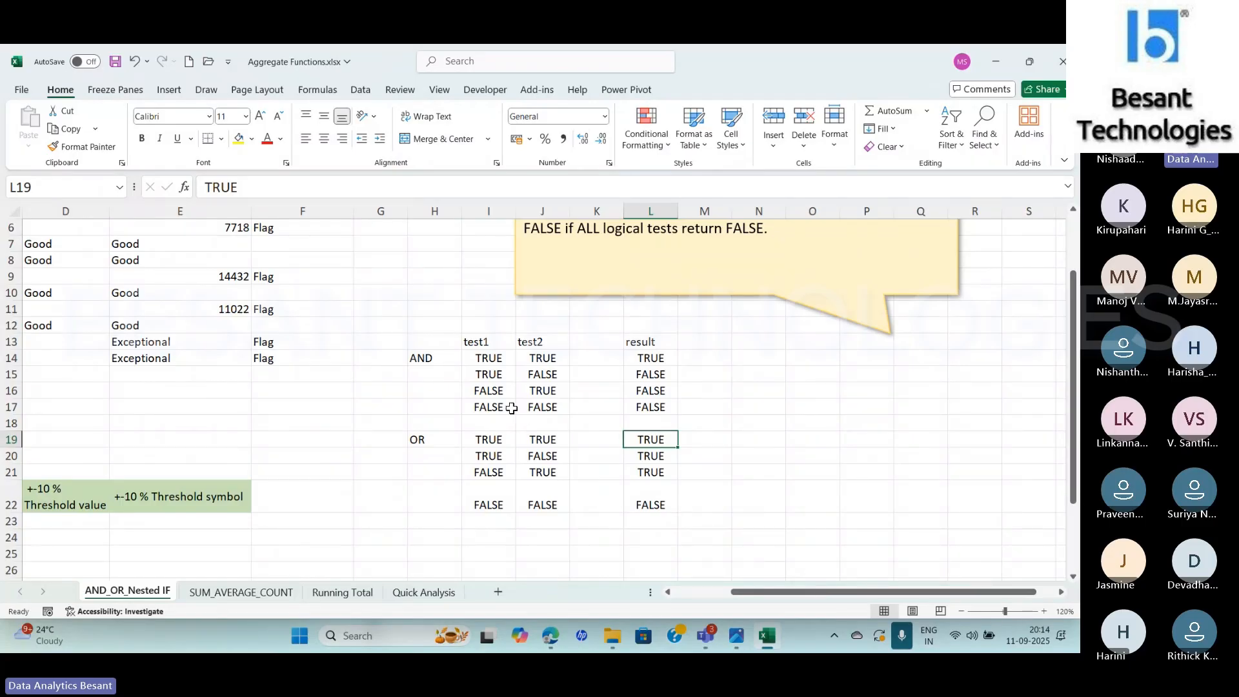
# Highlight the mixed TRUE/FALSE rows of the truth table in yellow, I15:L16 for AND and I20:L21 for OR
pyautogui.click(474, 373)
pyautogui.moveTo(473, 373); pyautogui.dragTo(636, 387)
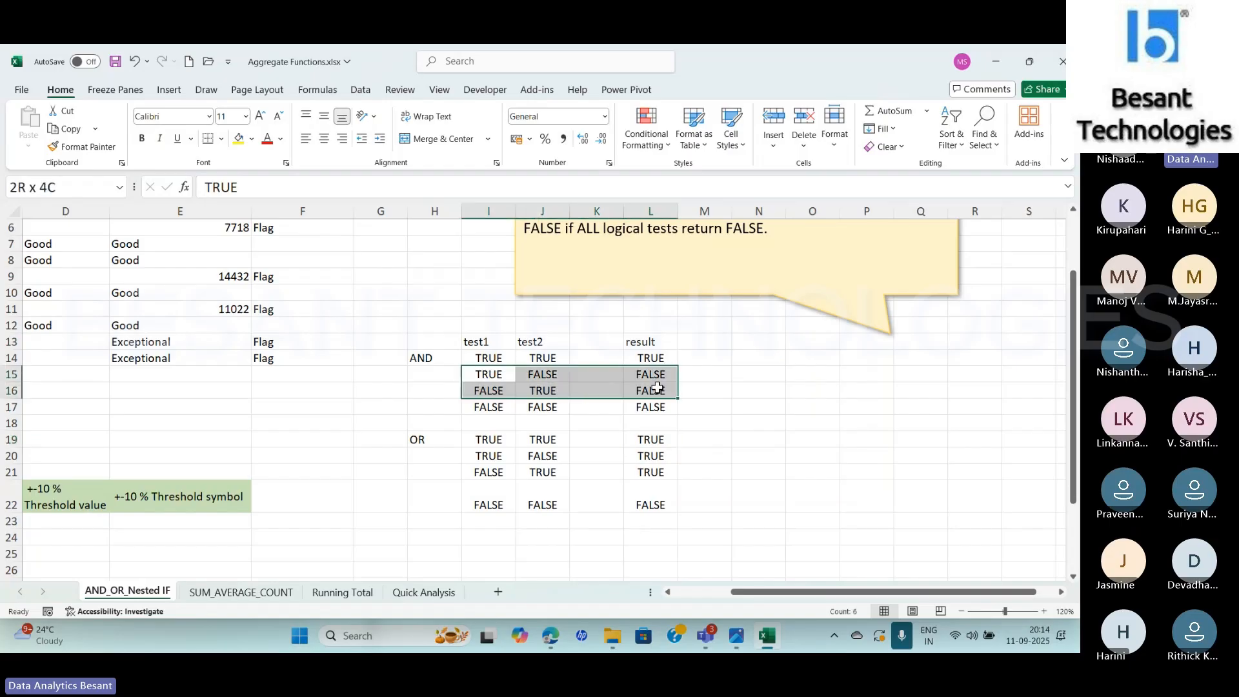
pyautogui.click(238, 139)
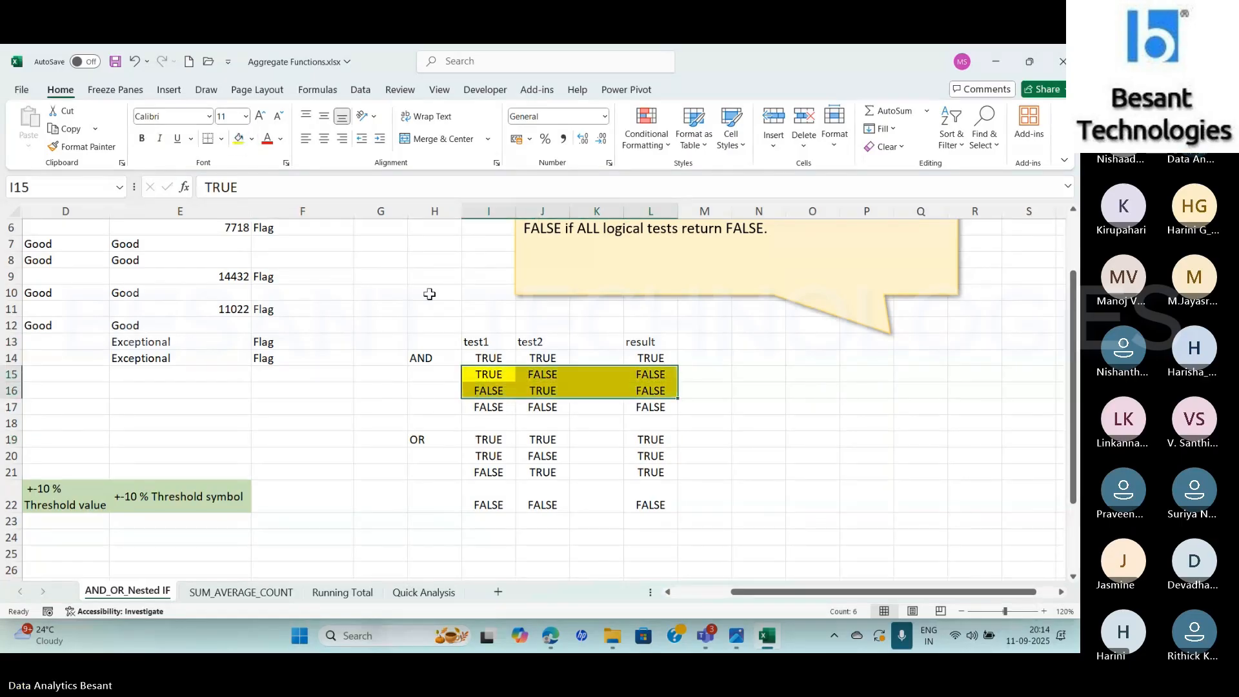
pyautogui.moveTo(494, 457); pyautogui.dragTo(647, 467)
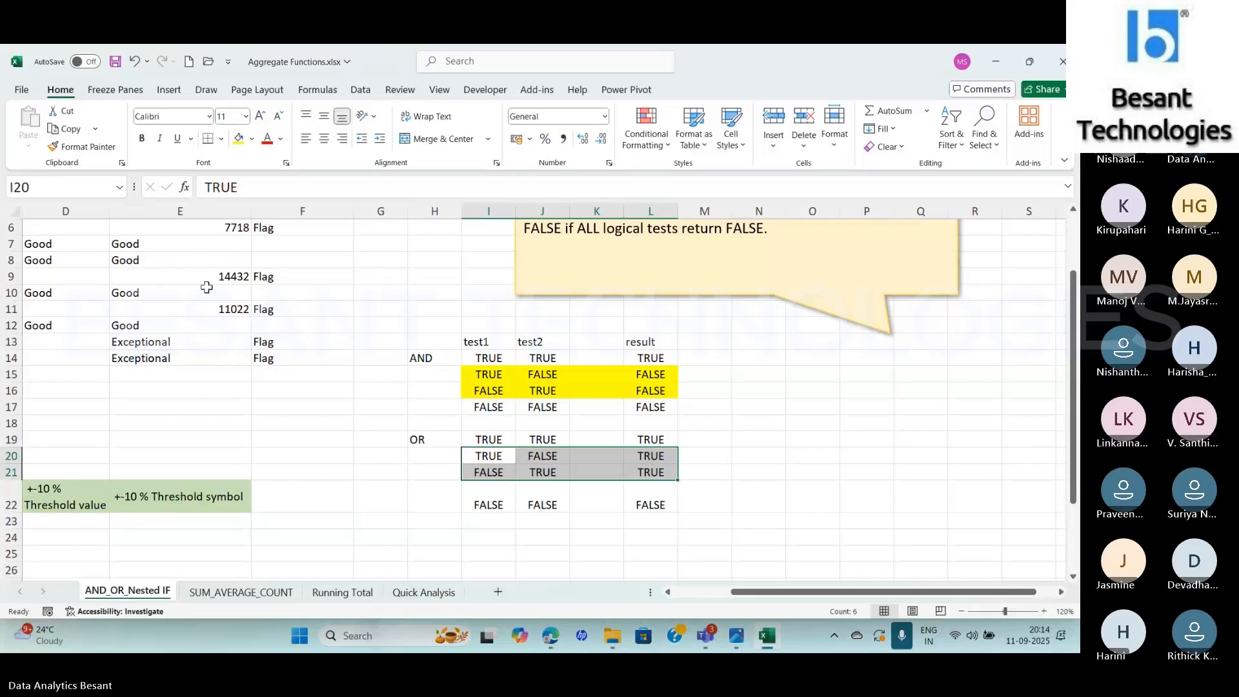
pyautogui.click(238, 138)
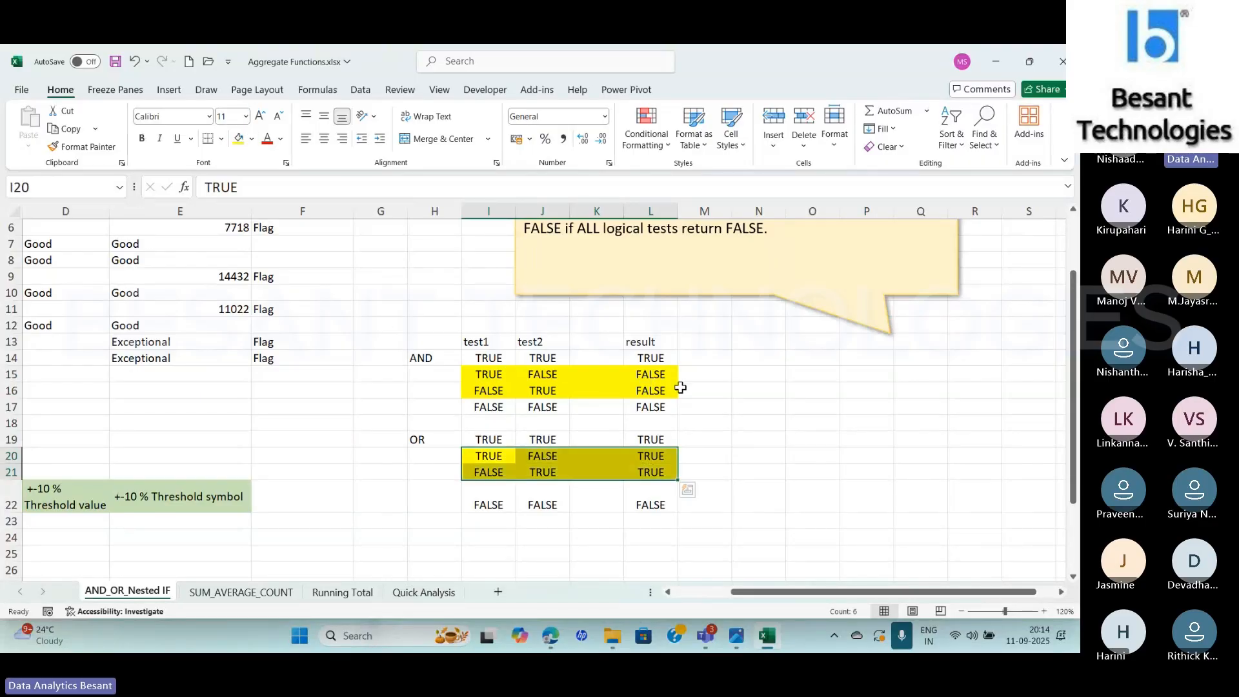
pyautogui.moveTo(705, 404); pyautogui.dragTo(664, 373)
pyautogui.click(736, 378)
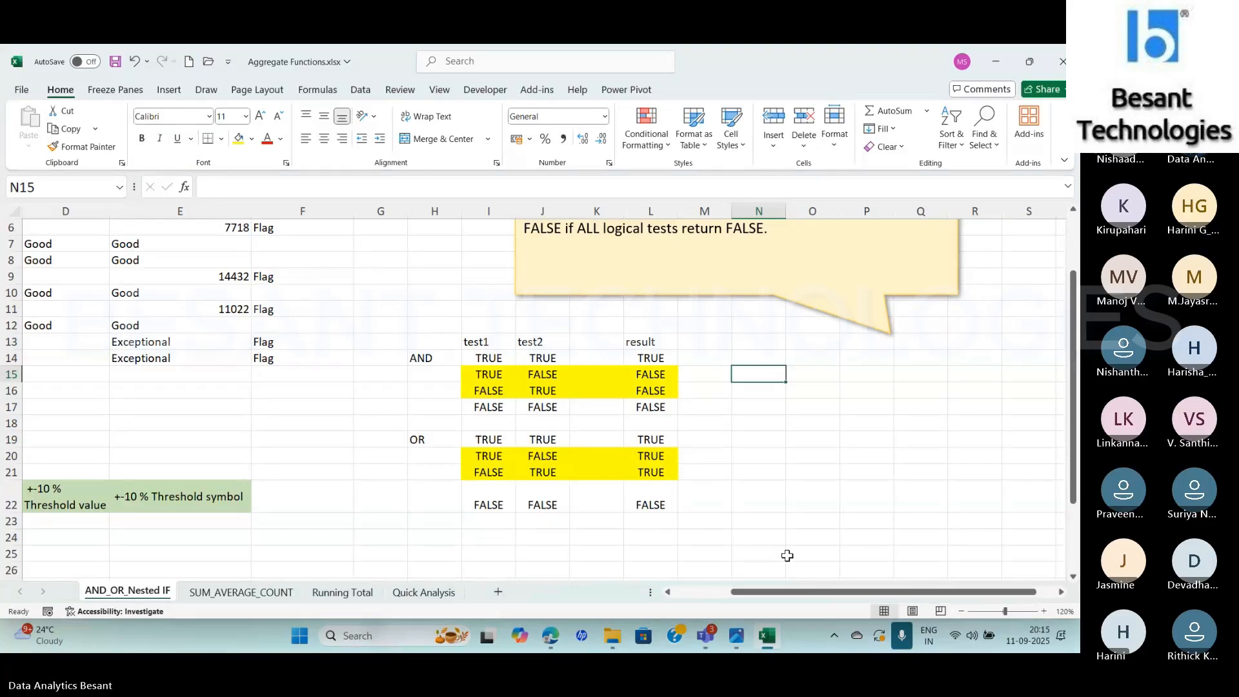
# Inspect the formula in D5 of the "Revenue > 15000 and <20000" column
pyautogui.click(704, 593)
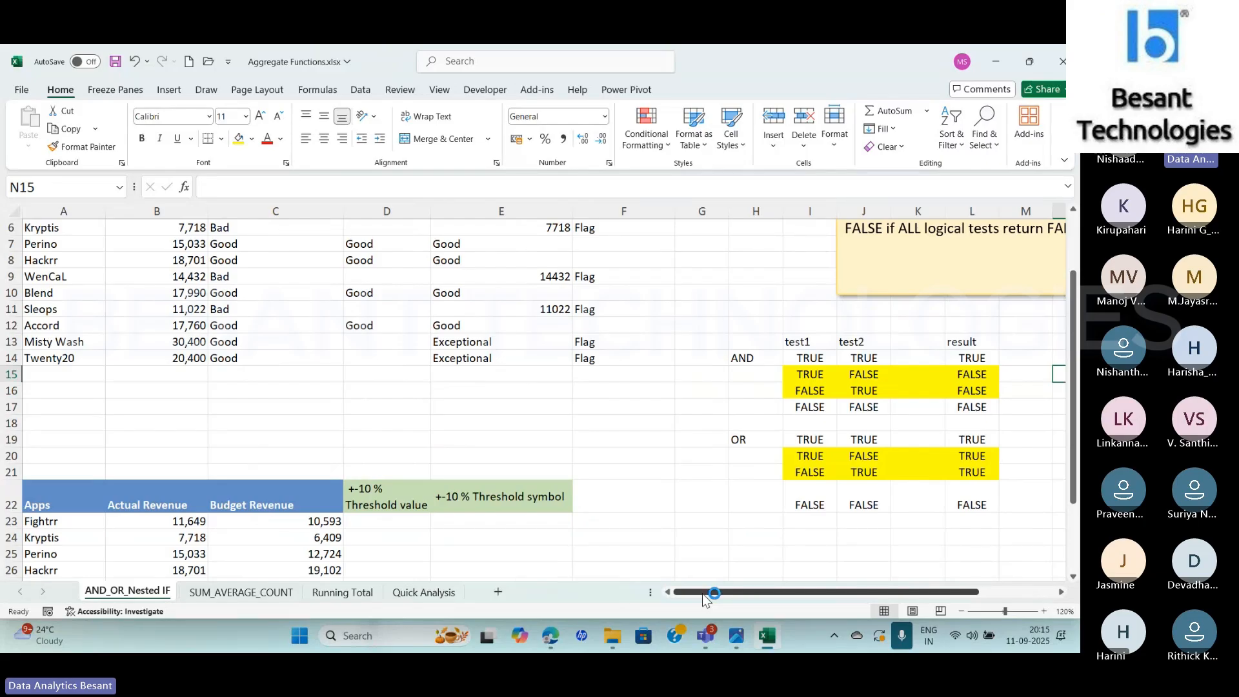
pyautogui.scroll(2, 1076, 238)
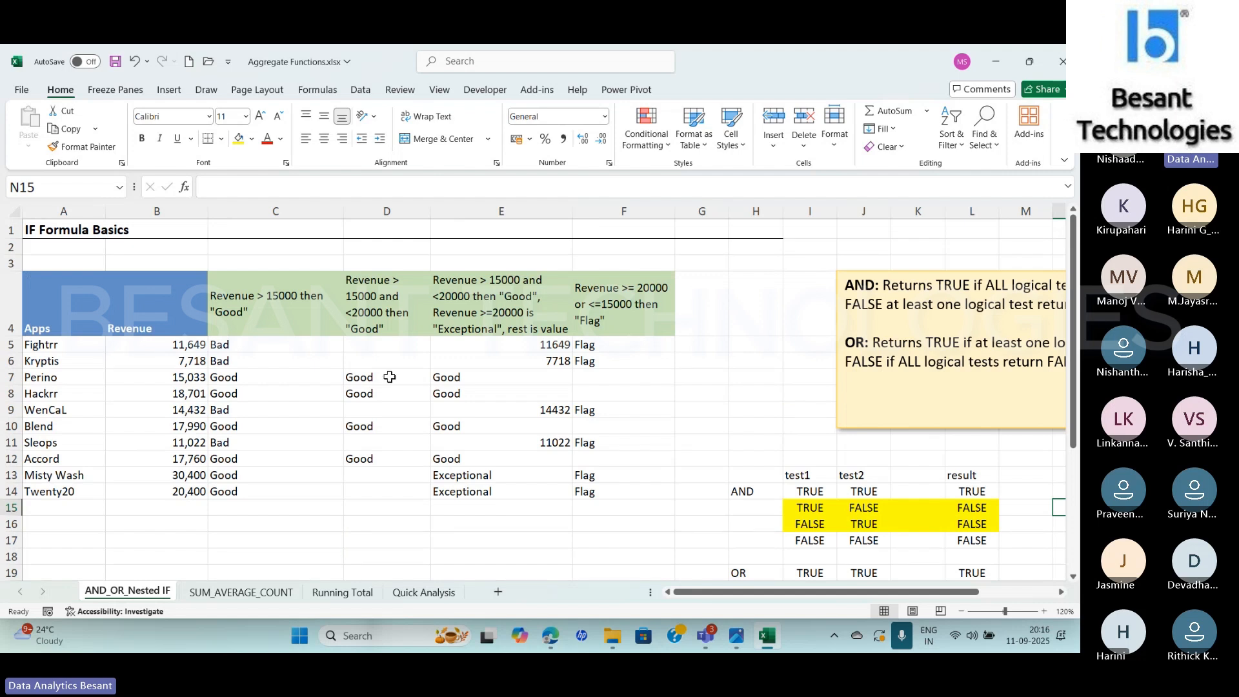
pyautogui.click(363, 347)
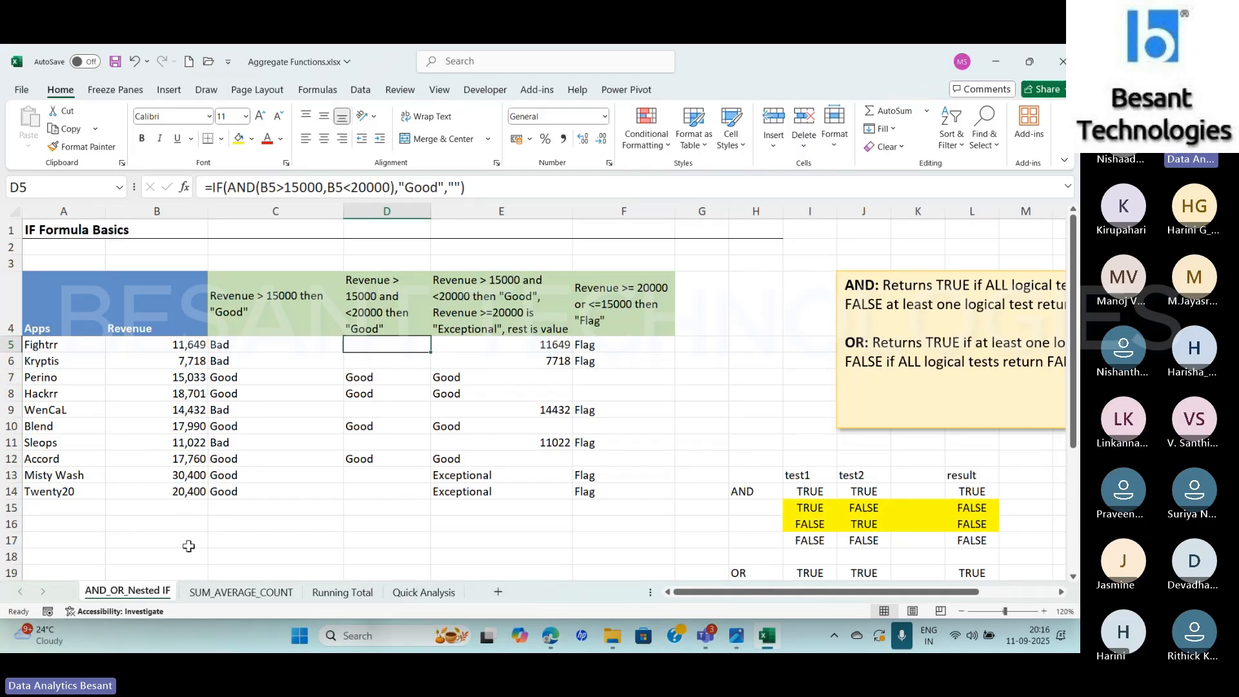
# Open a blank Notepad document, maximize its window, and write the condition "< 15000"
pyautogui.press('super')
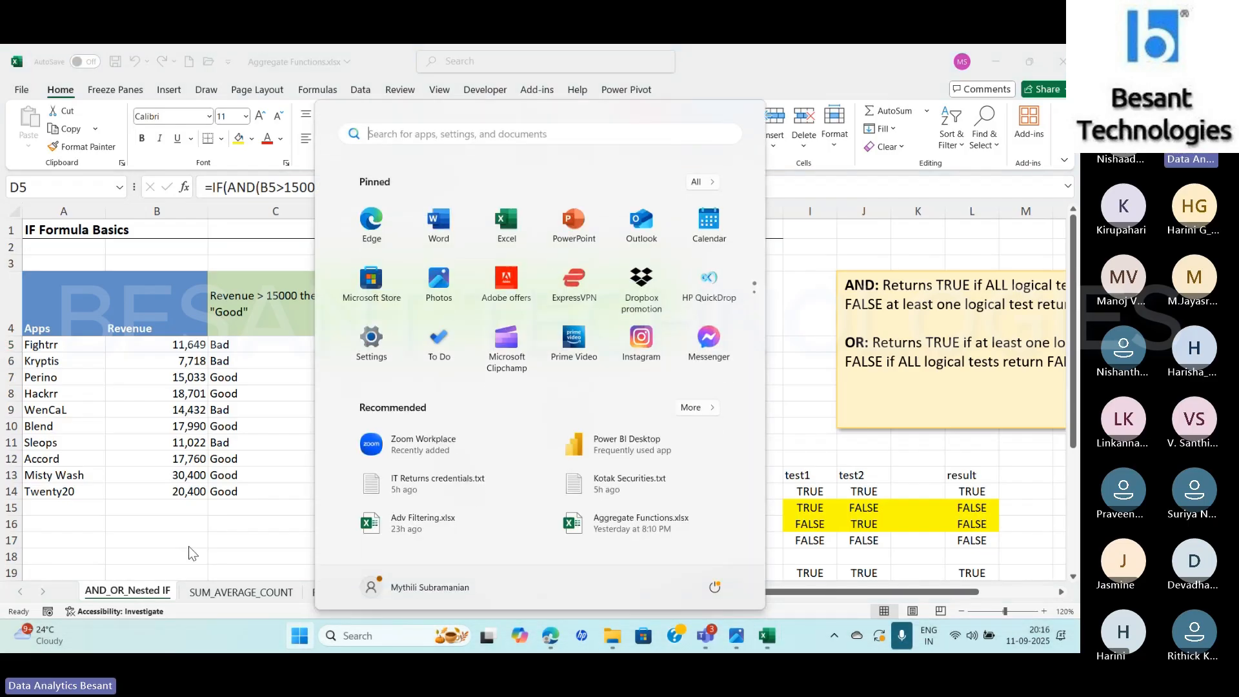
pyautogui.write('note')
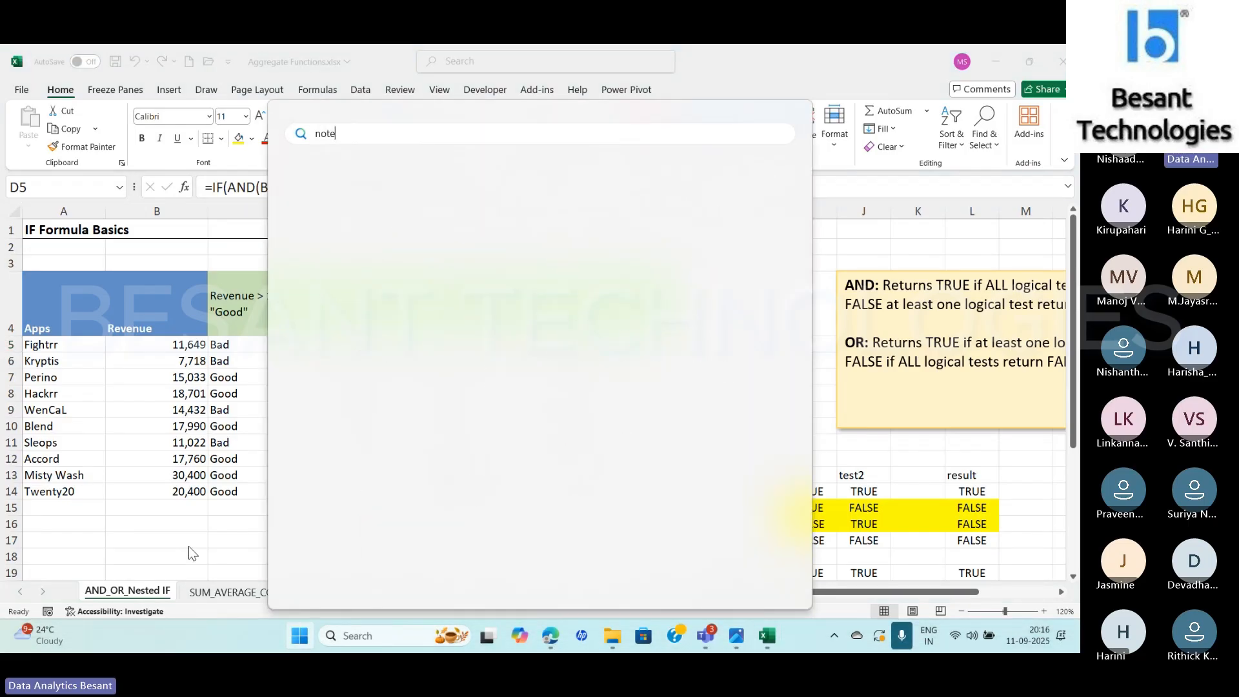
pyautogui.press('Escape')
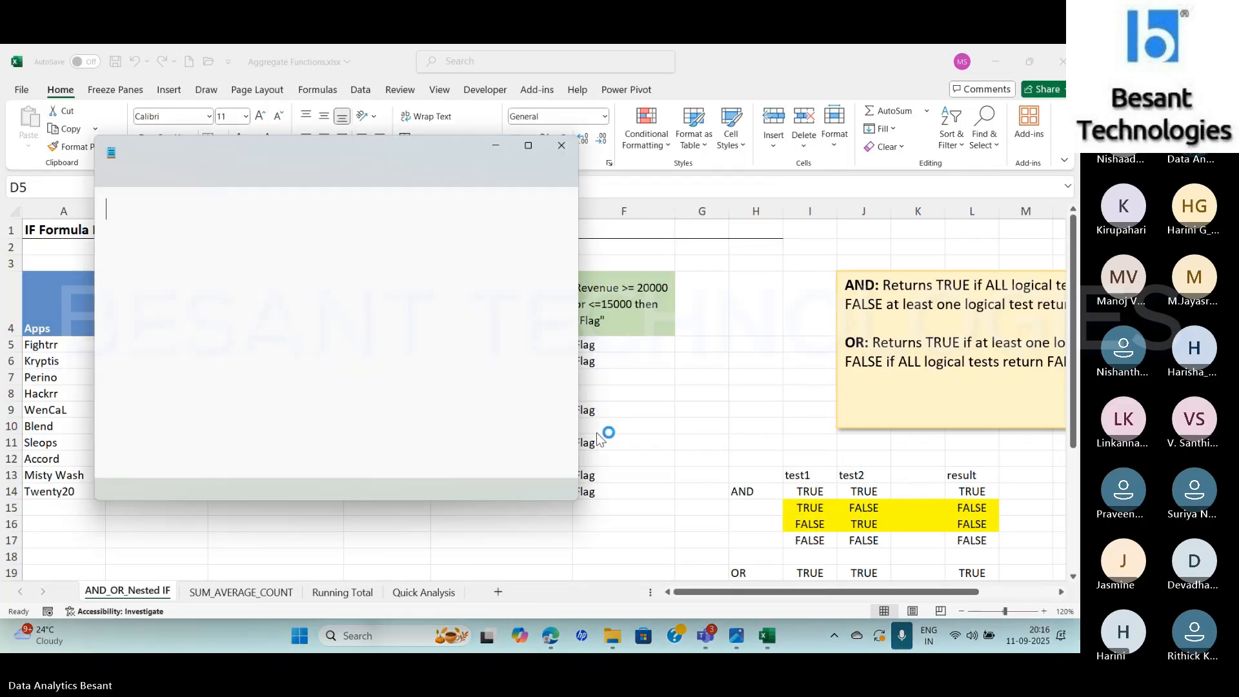
pyautogui.click(529, 147)
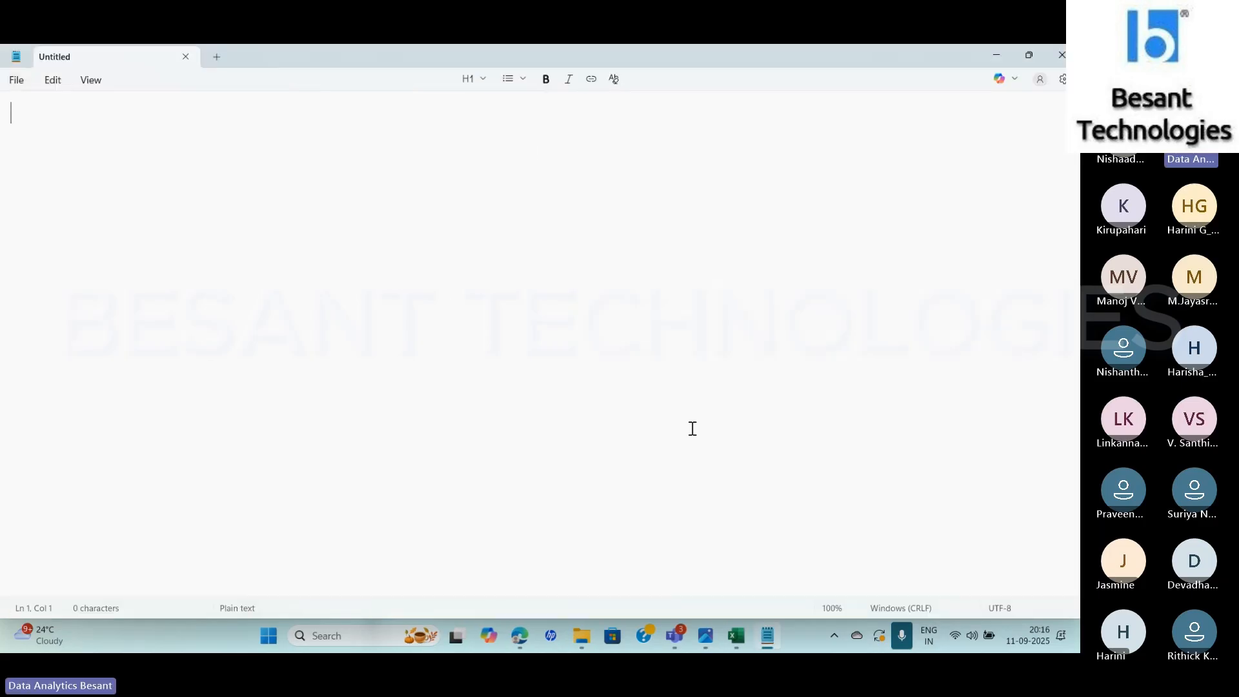
pyautogui.write('< 15000')
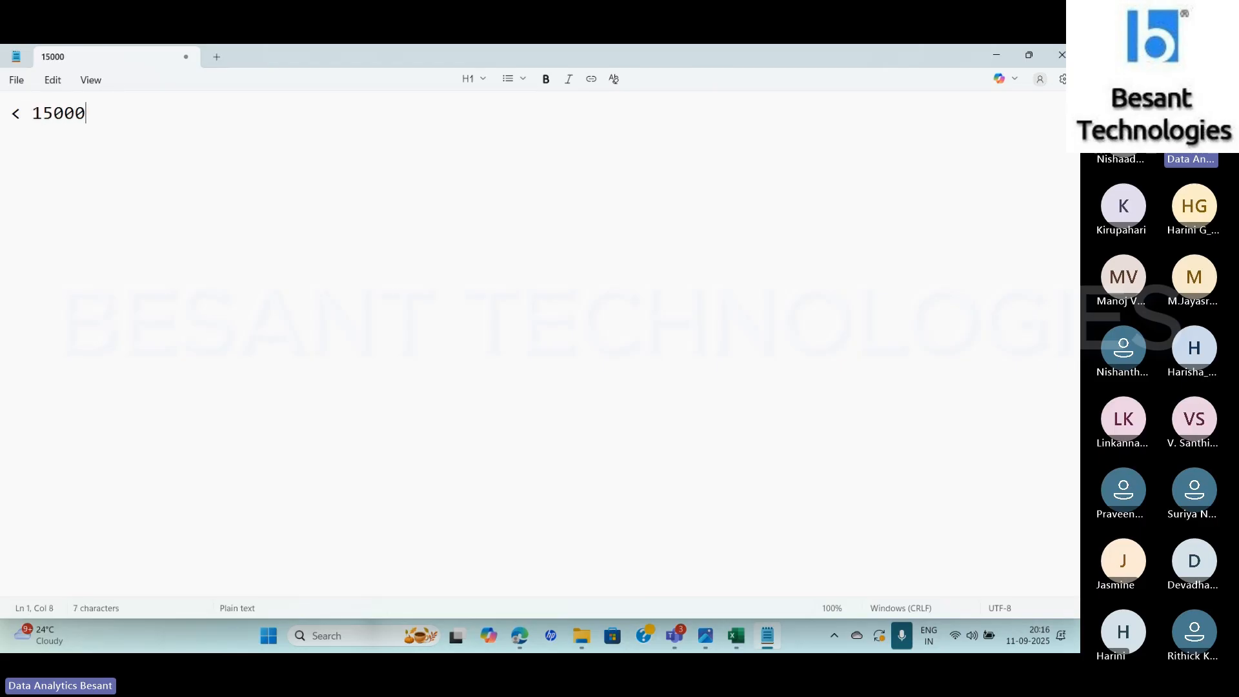
# Add the range "15000 - 20000" to the notes, one blank line below the "< 15000" condition
pyautogui.press('Return')
pyautogui.press('Return')
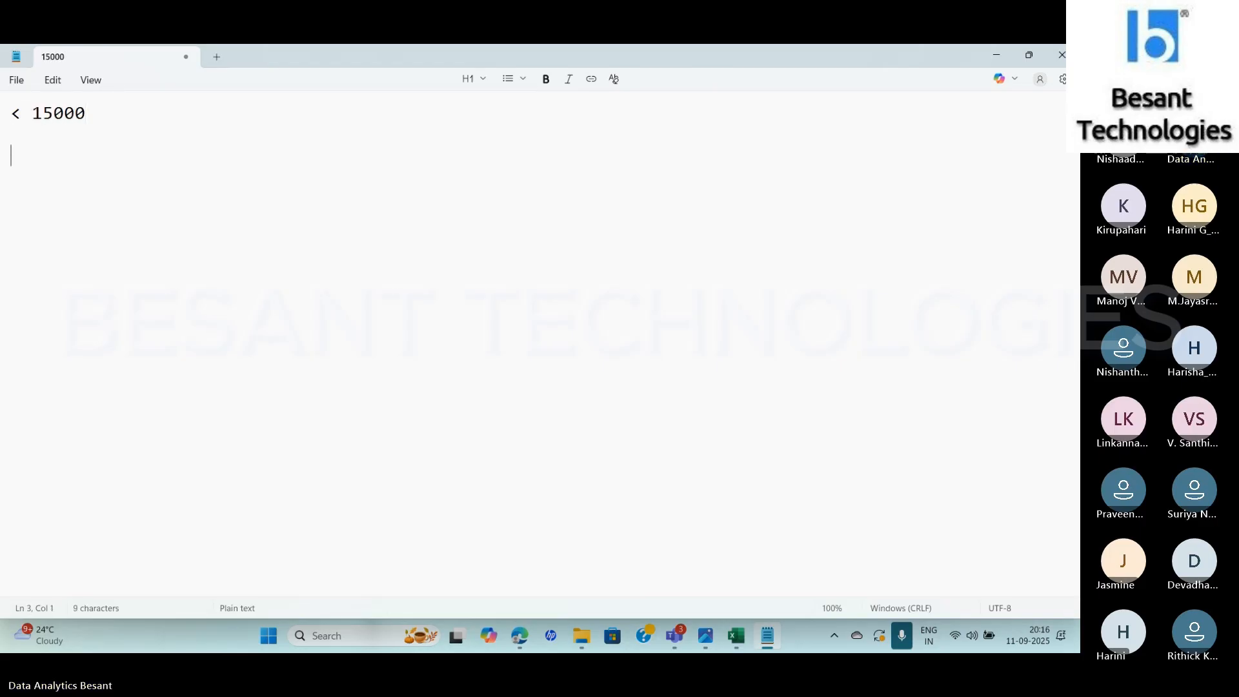
pyautogui.write('15')
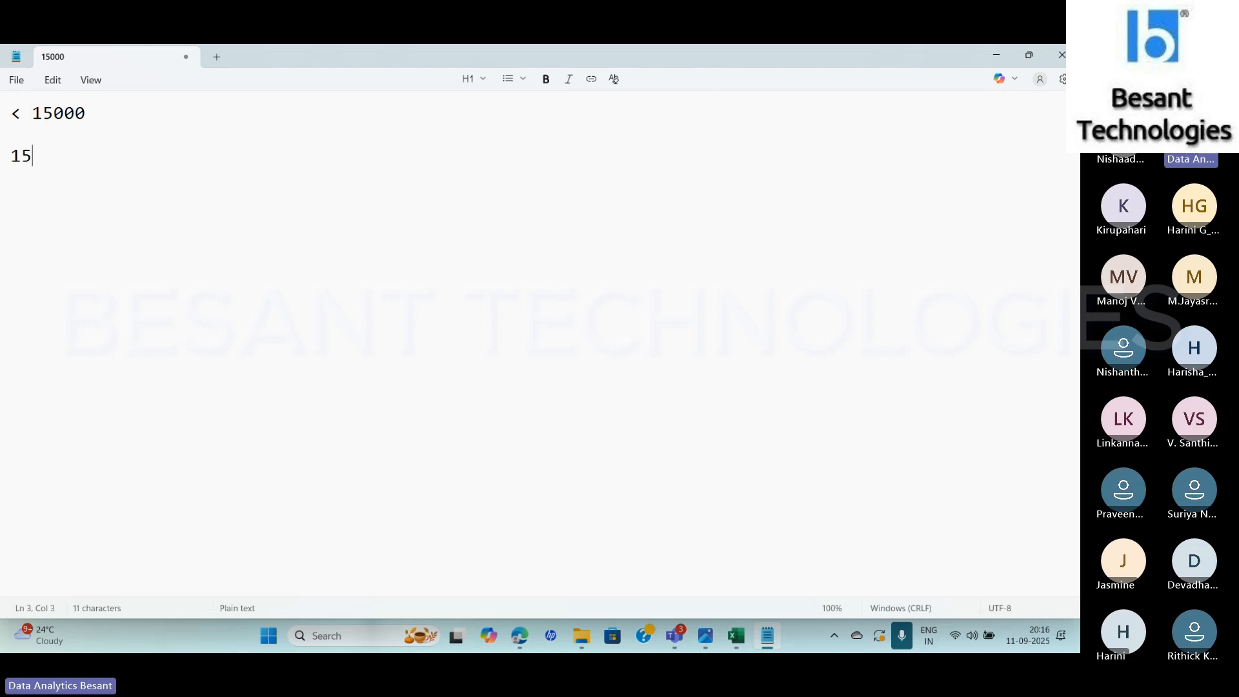
pyautogui.write('000 - 20000')
pyautogui.press('Return')
pyautogui.press('Return')
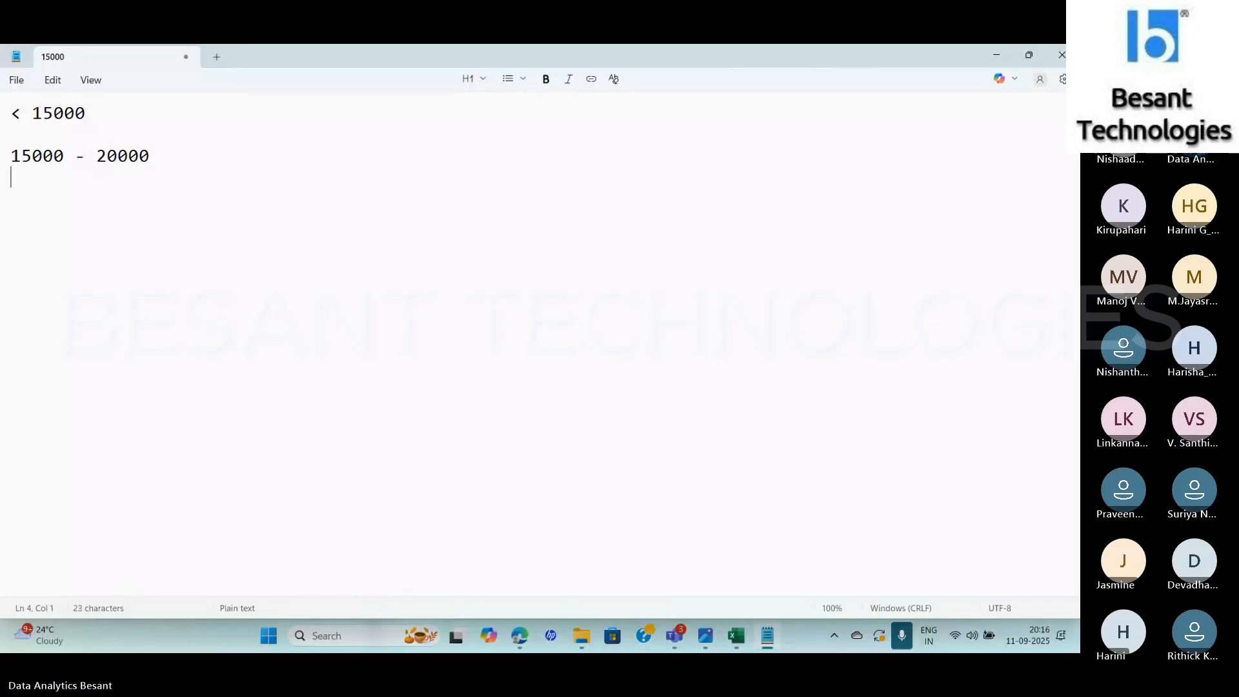
pyautogui.write('200')
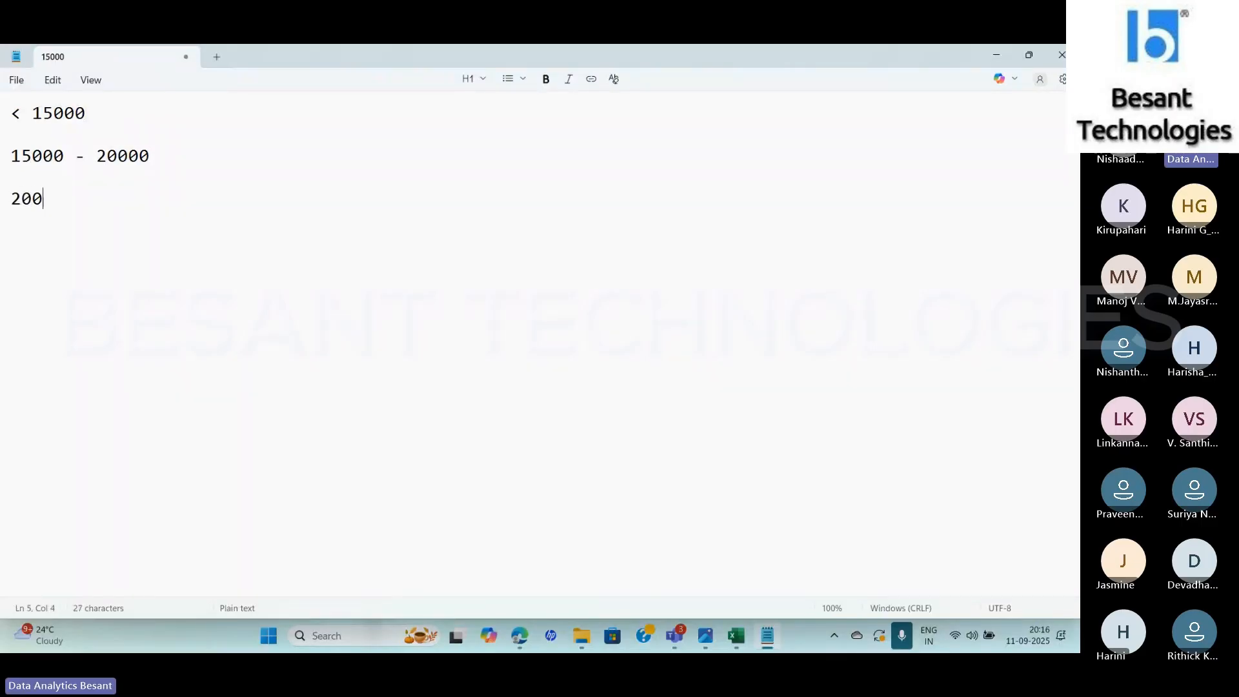
# Write the third condition "> 20000" one blank line below the "15000 - 20000" range
pyautogui.press('BackSpace')
pyautogui.press('BackSpace')
pyautogui.press('BackSpace')
pyautogui.write('> 20000')
pyautogui.press('Return')
pyautogui.press('Return')
# Compare the three revenue conditions in the Notepad notes with the Revenue column and formulas in the Excel sheet
pyautogui.hotkey('alt', 'Tab')
pyautogui.hotkey('alt', 'Tab')
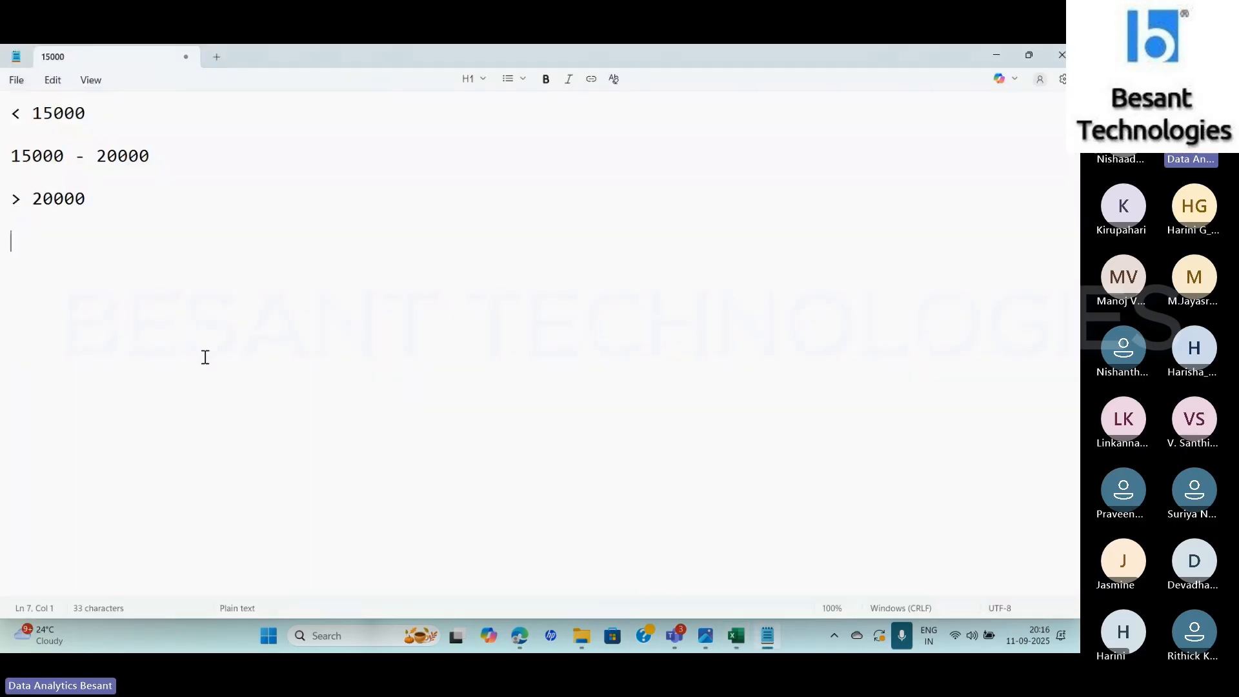
pyautogui.hotkey('alt', 'Tab')
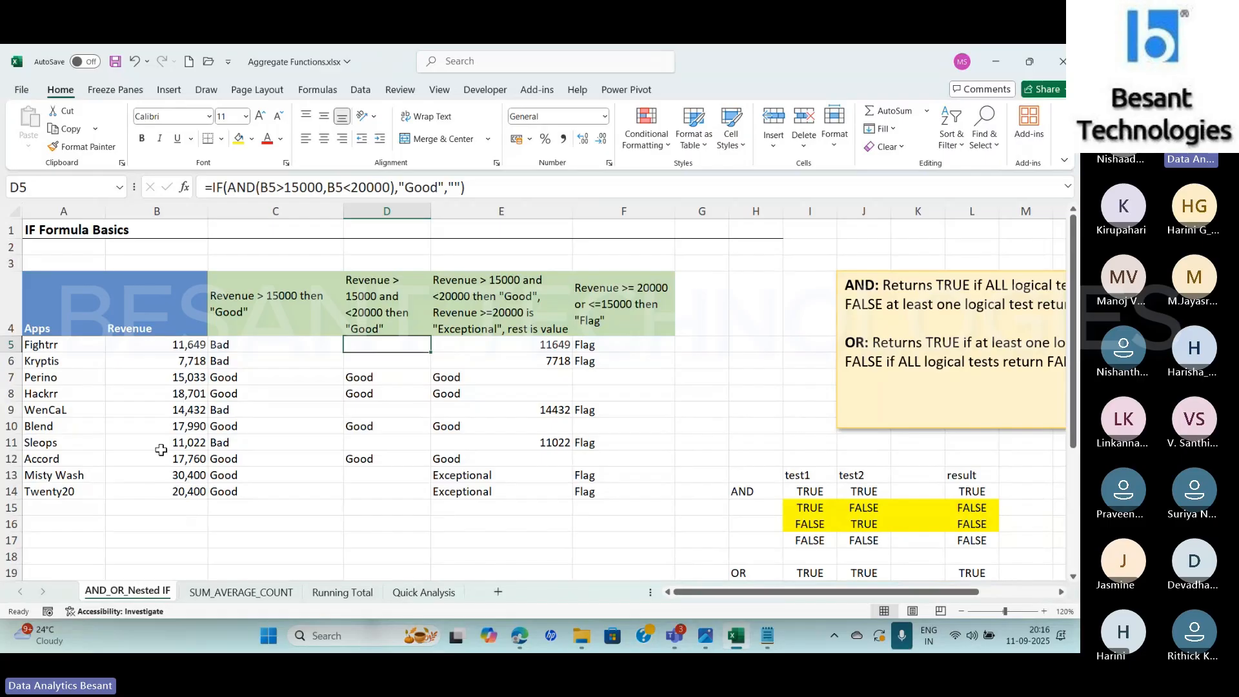
pyautogui.hotkey('alt', 'Tab')
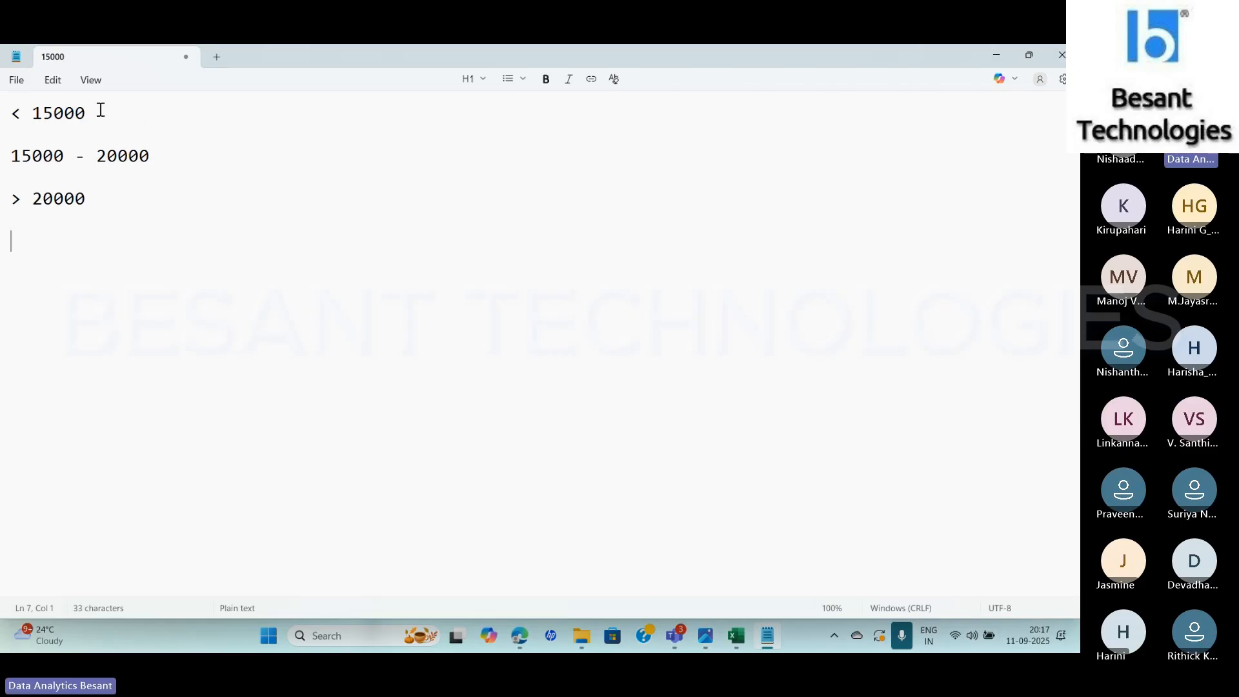
pyautogui.moveTo(101, 111); pyautogui.dragTo(4, 112)
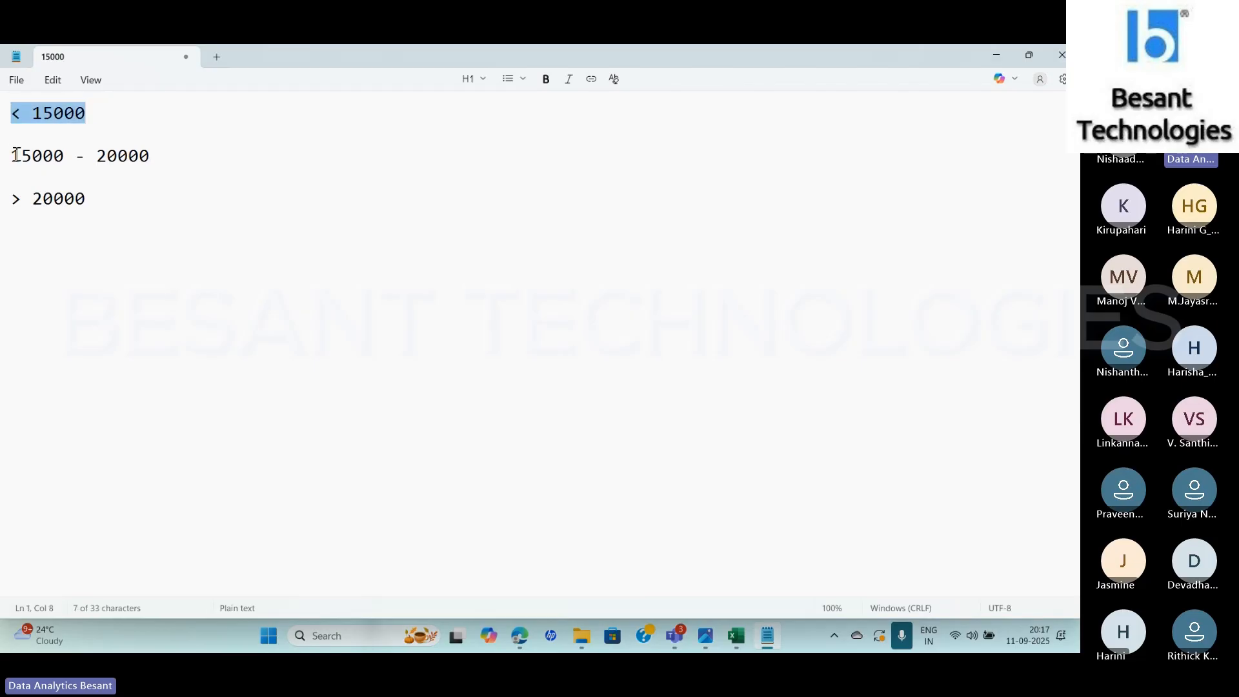
pyautogui.moveTo(15, 155); pyautogui.dragTo(96, 202)
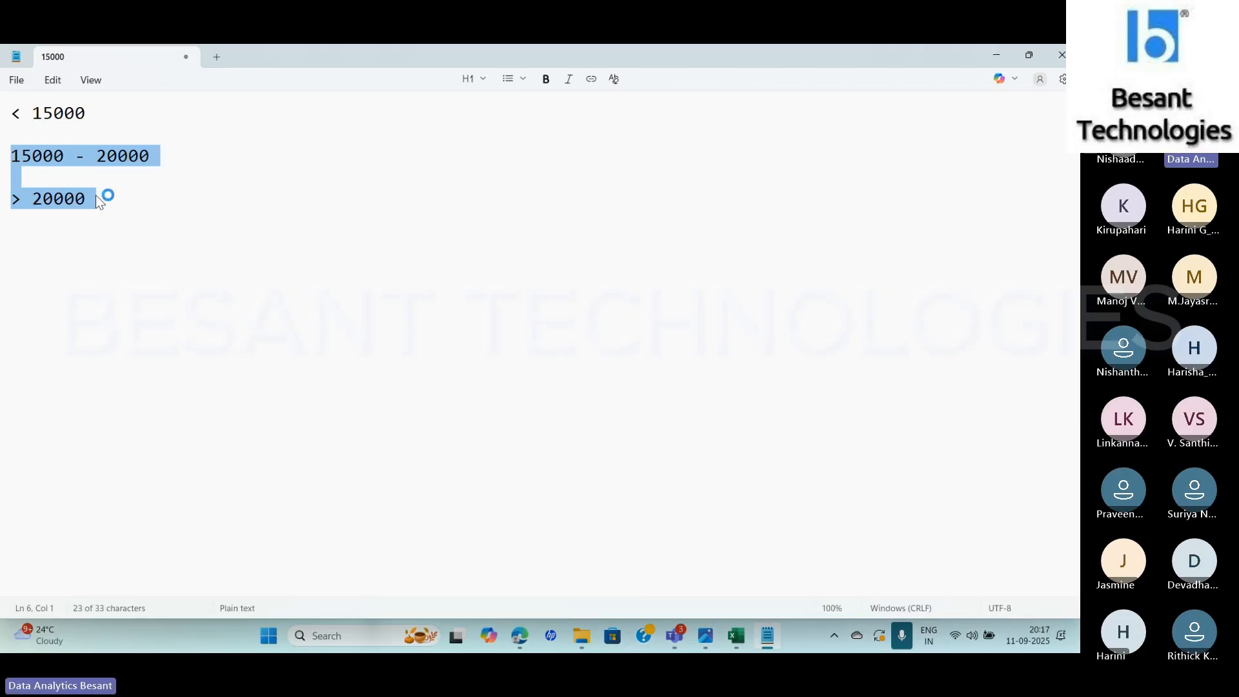
pyautogui.click(126, 199)
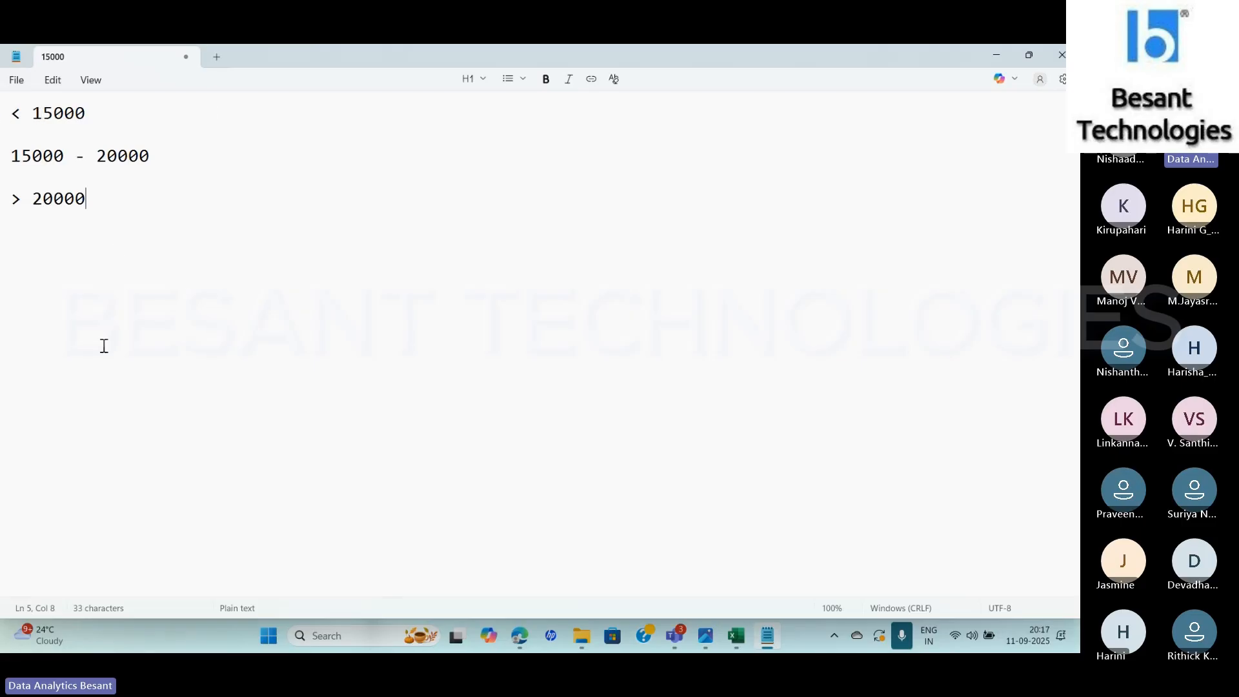
pyautogui.hotkey('alt', 'Tab')
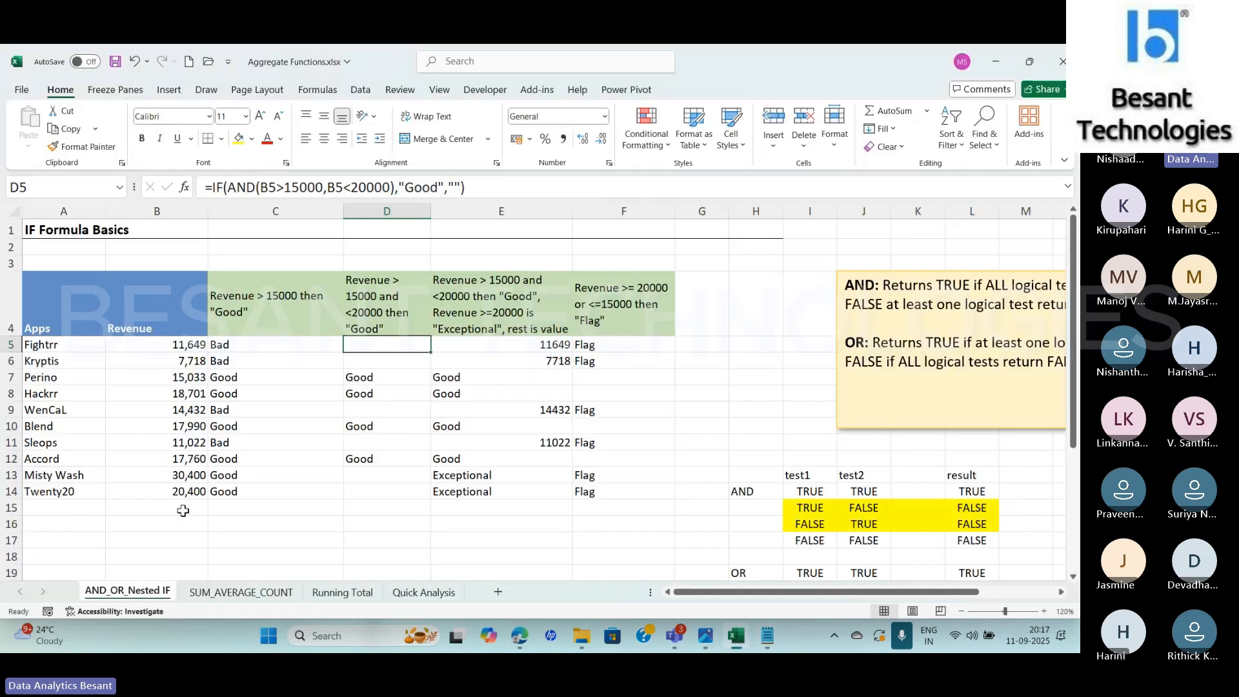
pyautogui.hotkey('alt', 'Tab')
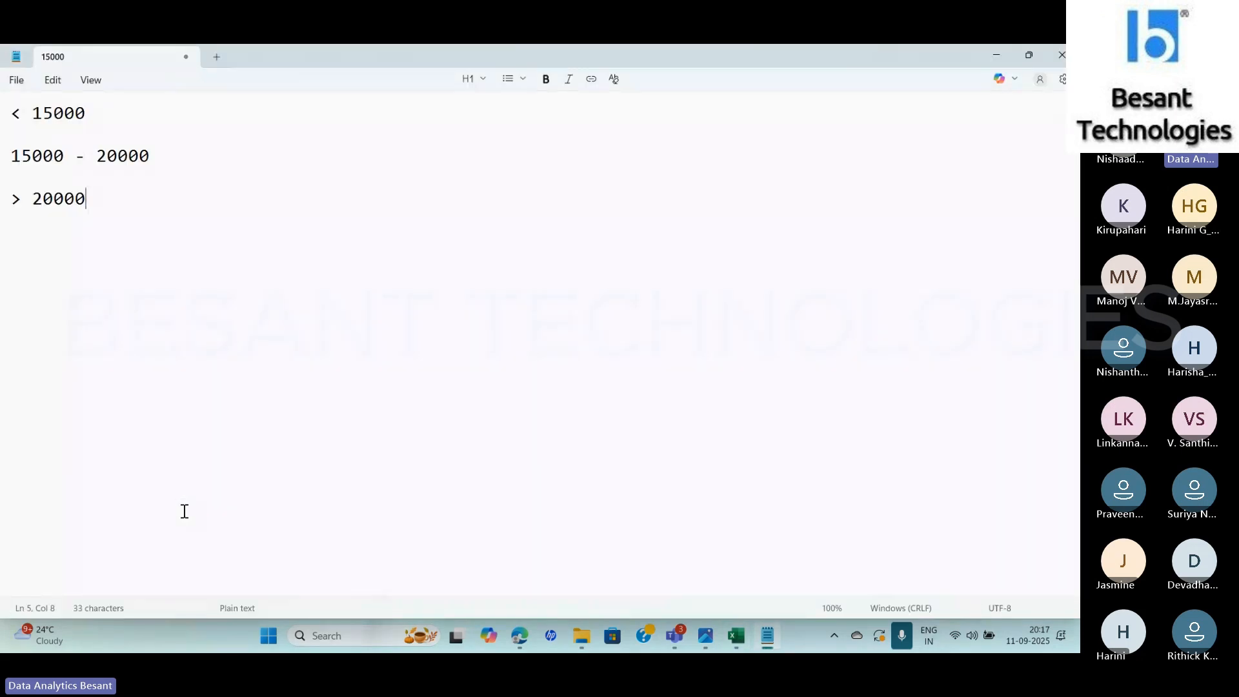
pyautogui.hotkey('alt', 'Tab')
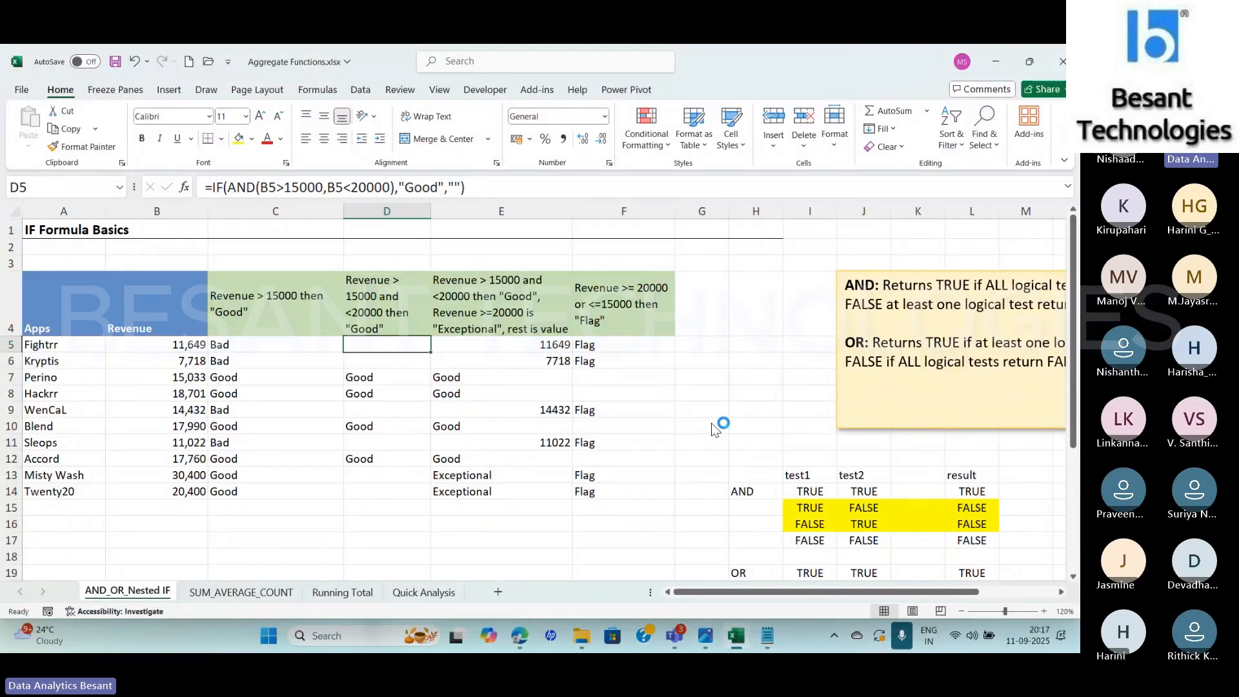
pyautogui.hotkey('alt', 'Tab')
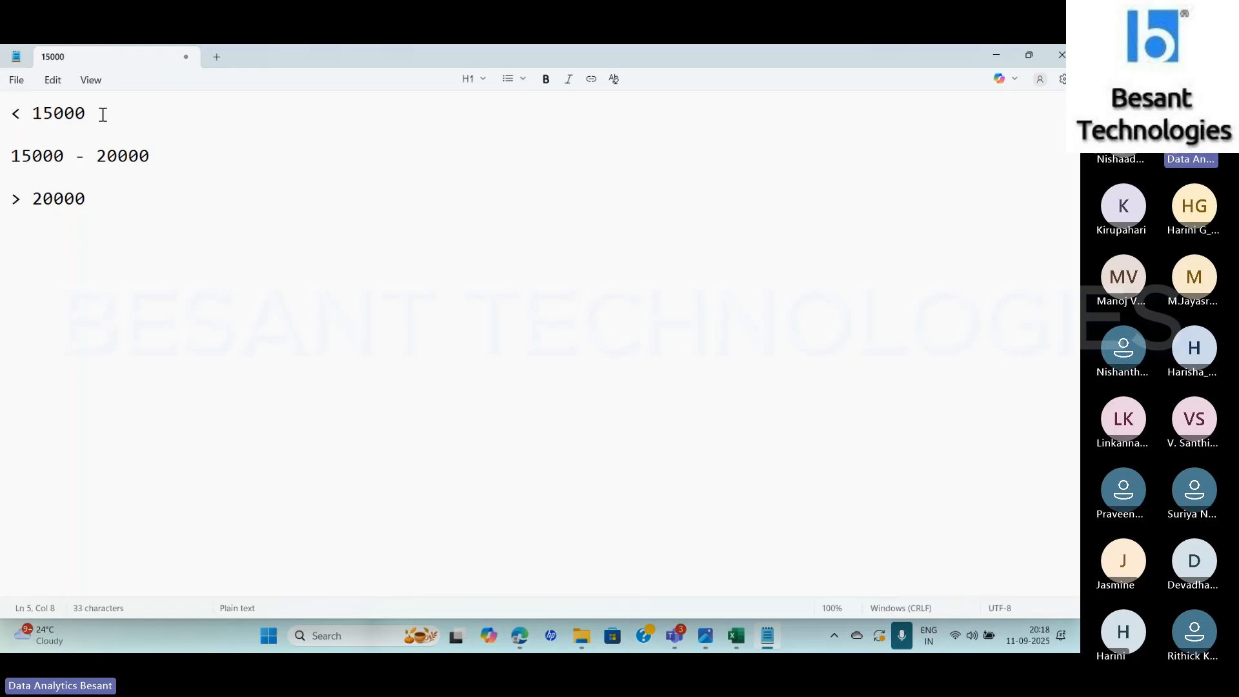
# Review the outer conditions "< 15000" and "> 20000" in the notes, selecting each line in turn
pyautogui.moveTo(103, 115); pyautogui.dragTo(5, 109)
pyautogui.moveTo(102, 198); pyautogui.dragTo(13, 199)
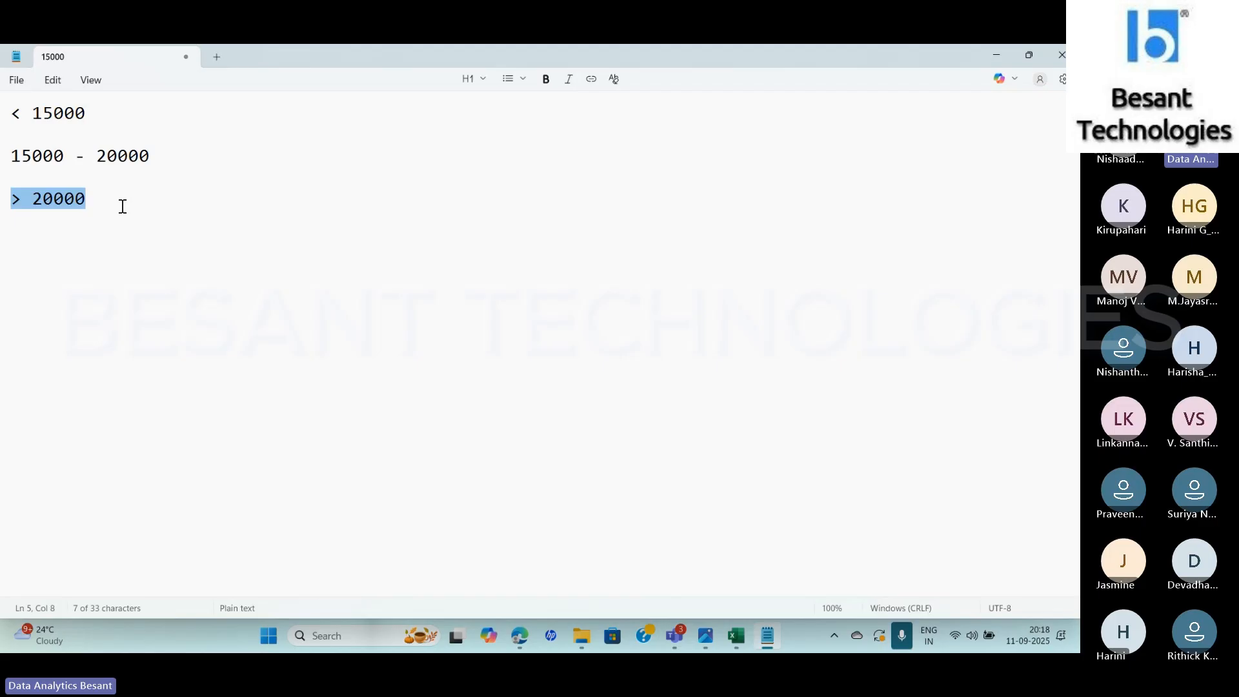
pyautogui.click(99, 200)
pyautogui.moveTo(100, 199); pyautogui.dragTo(3, 208)
pyautogui.click(94, 110)
pyautogui.moveTo(94, 111); pyautogui.dragTo(1, 113)
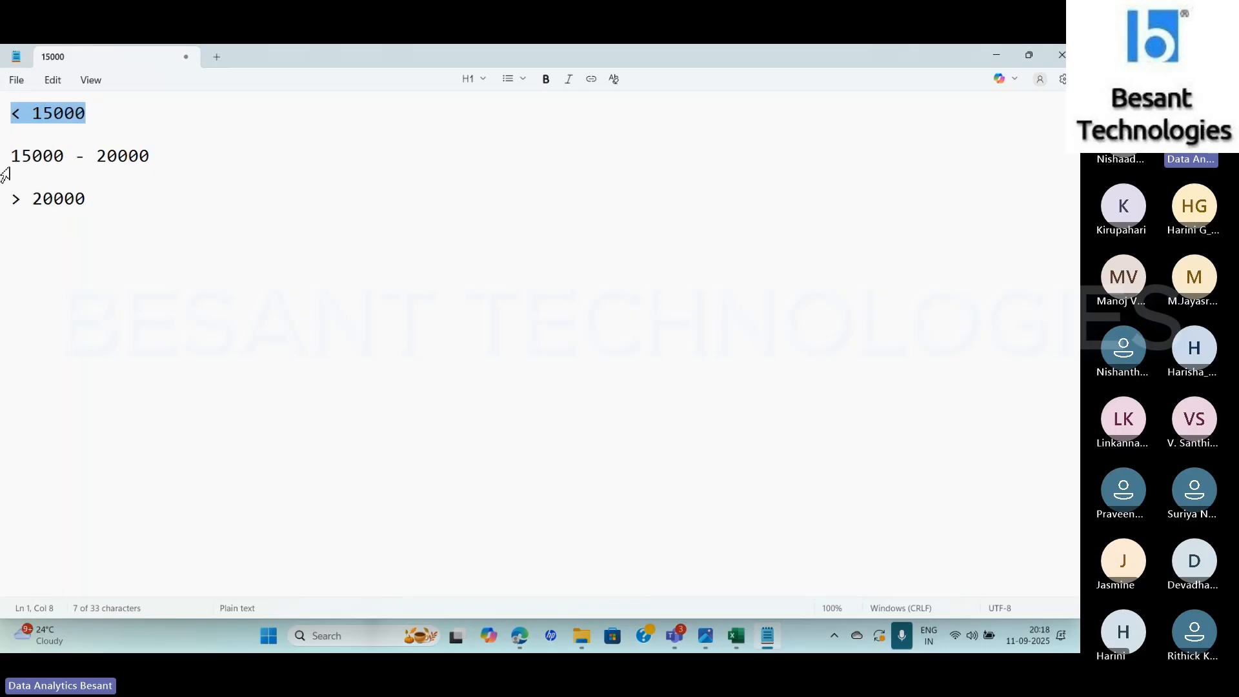
# Delete the "15000 - 20000" line from the notes and undo the deletion
pyautogui.moveTo(11, 156); pyautogui.dragTo(169, 151)
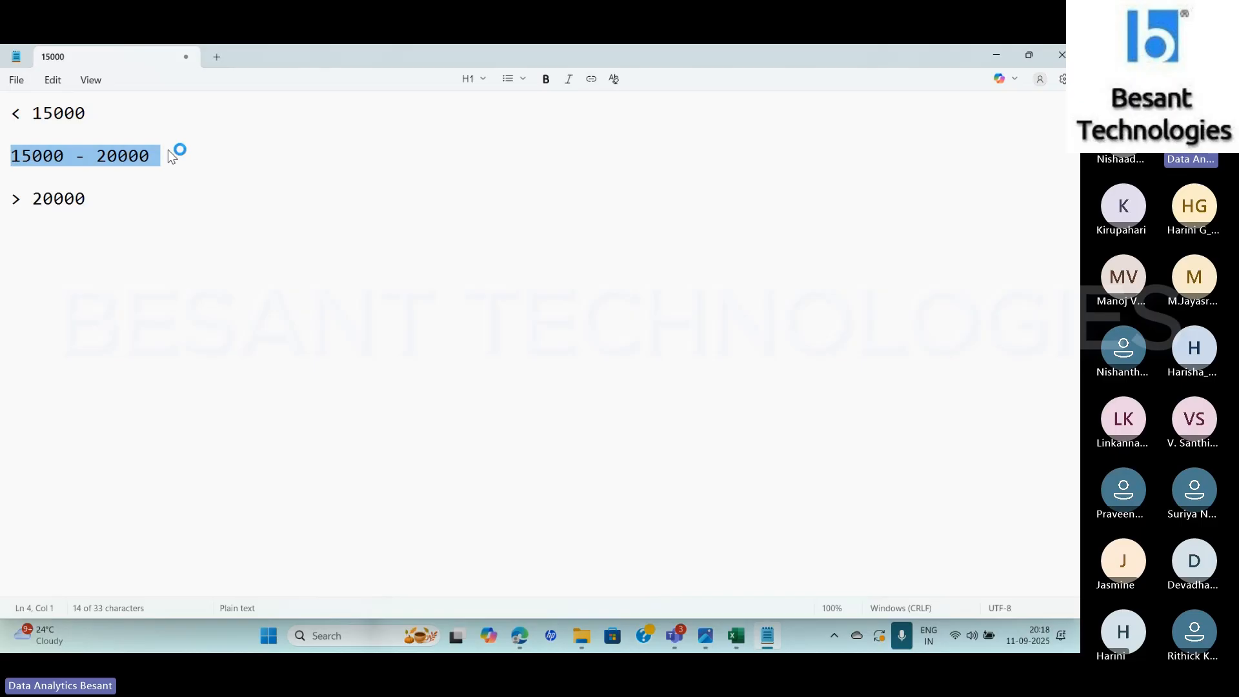
pyautogui.press('BackSpace')
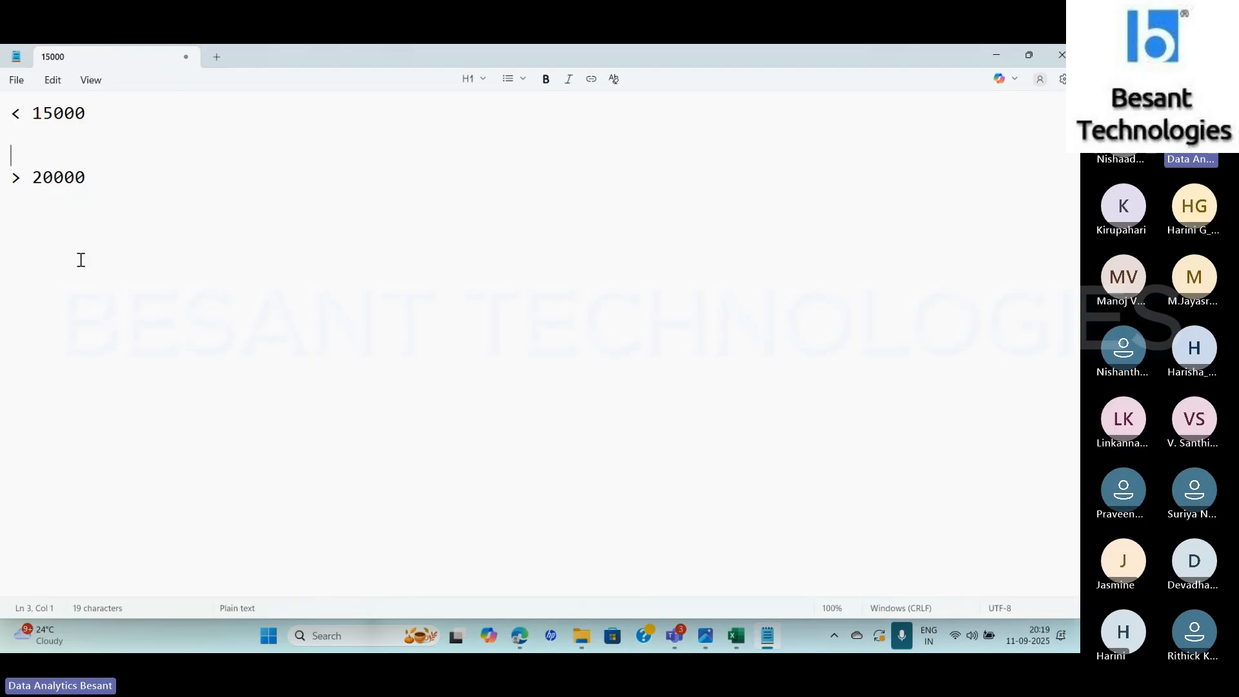
pyautogui.hotkey('ctrl', 'z')
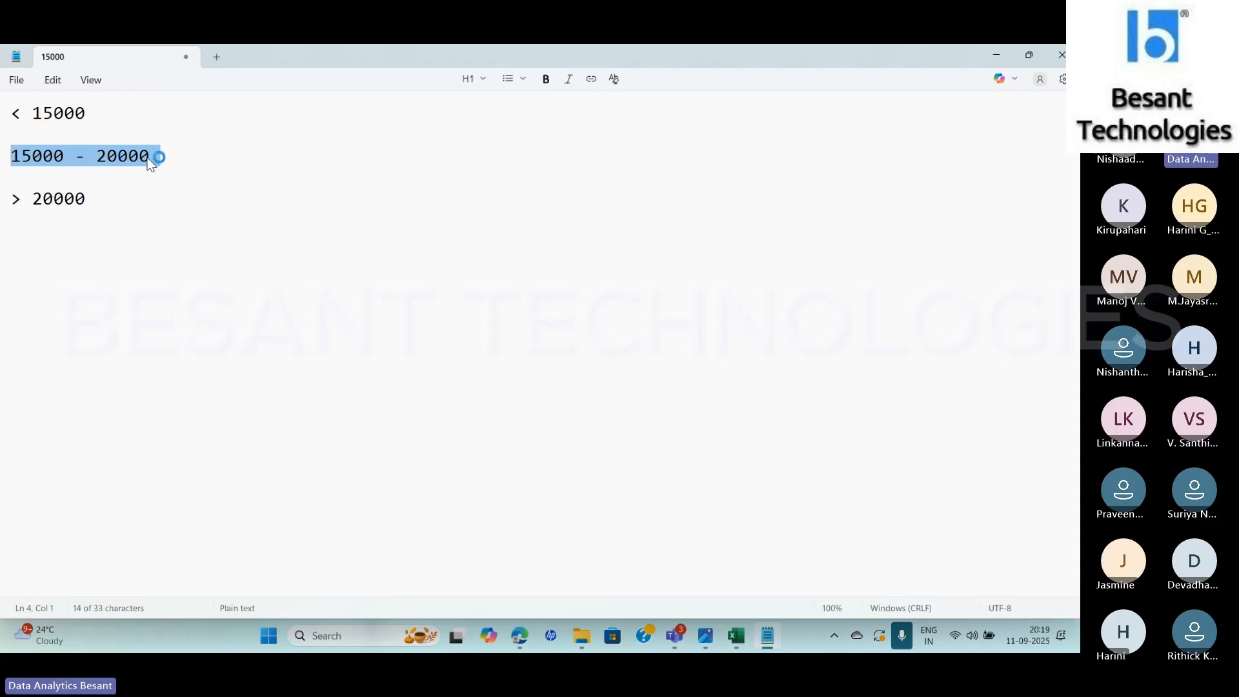
pyautogui.click(148, 243)
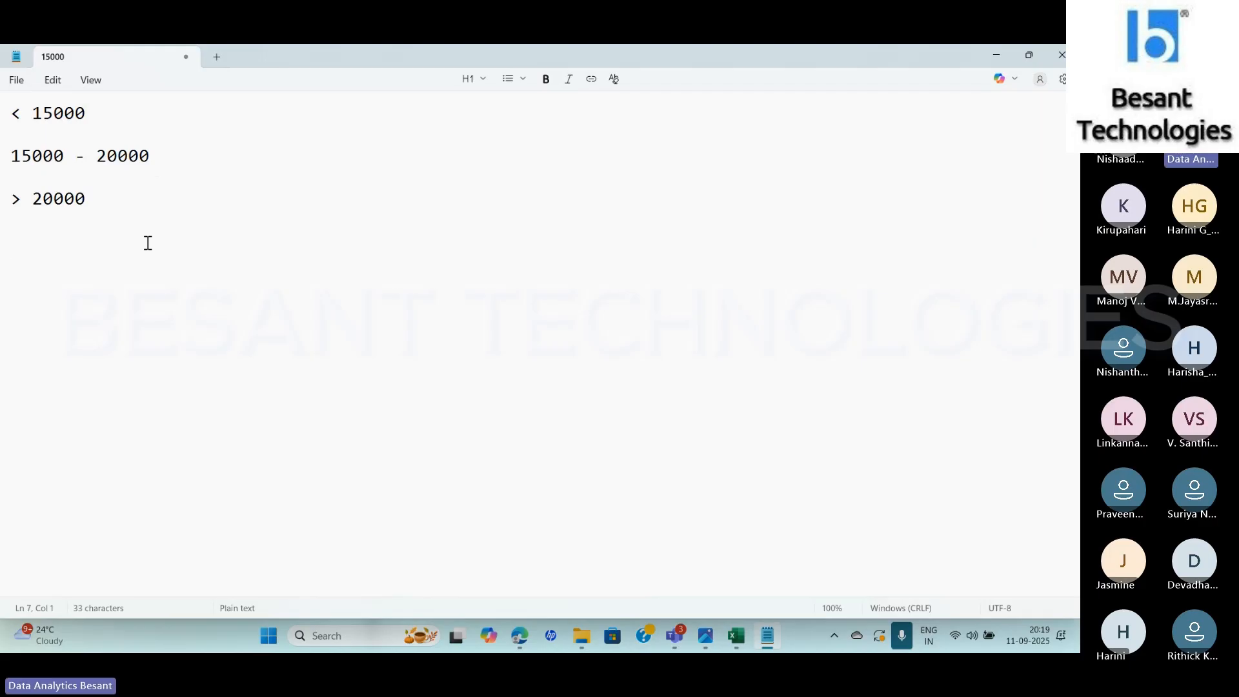
# Compare the condition text in Excel header cell D4 with the "15000 - 20000" range in the Notepad notes, leaving both unedited
pyautogui.hotkey('alt', 'Tab')
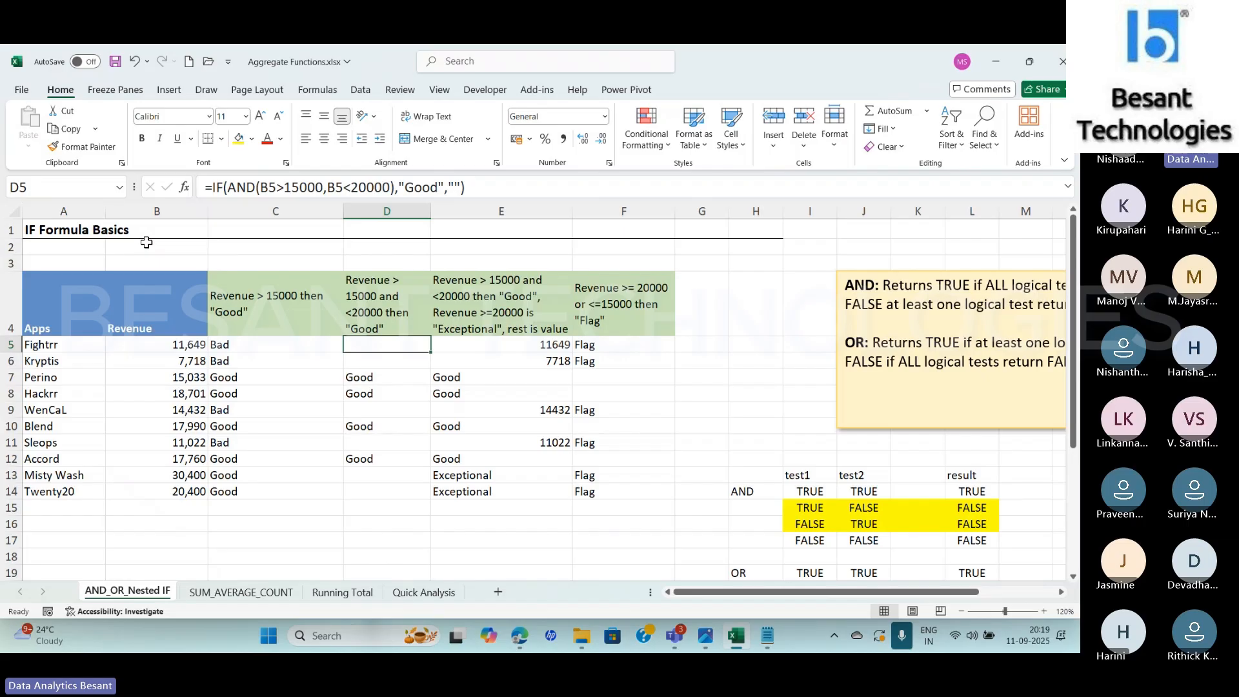
pyautogui.hotkey('alt', 'Tab')
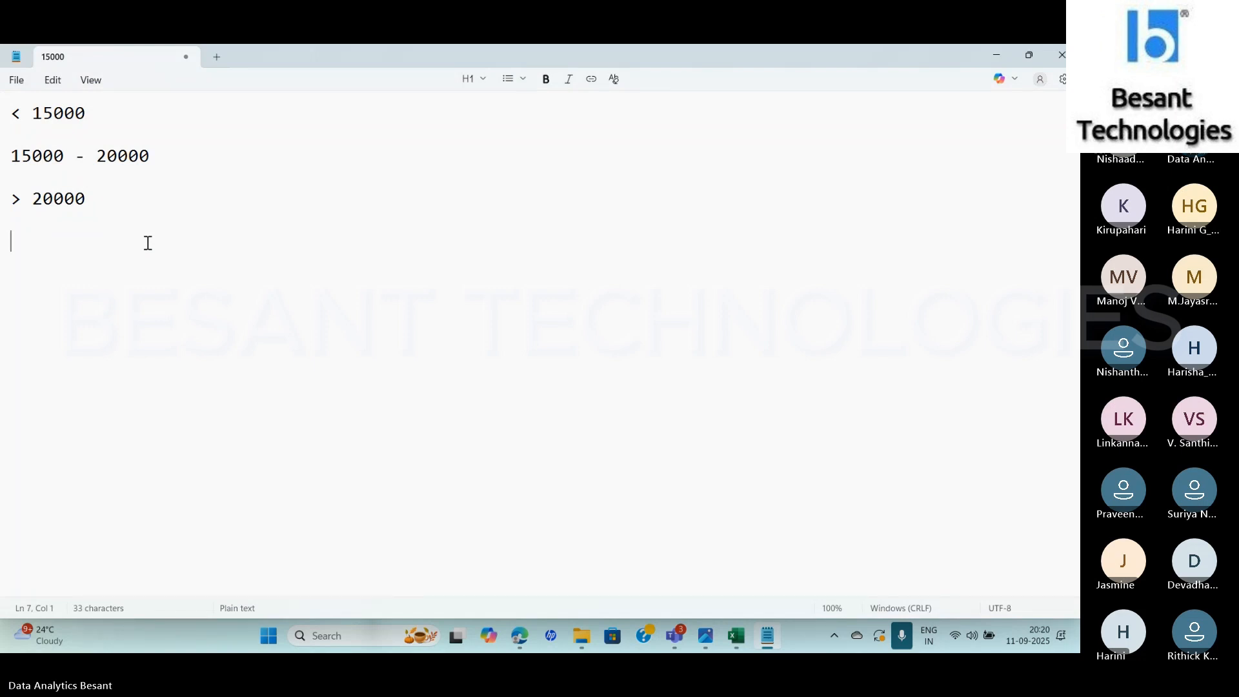
pyautogui.hotkey('alt', 'Tab')
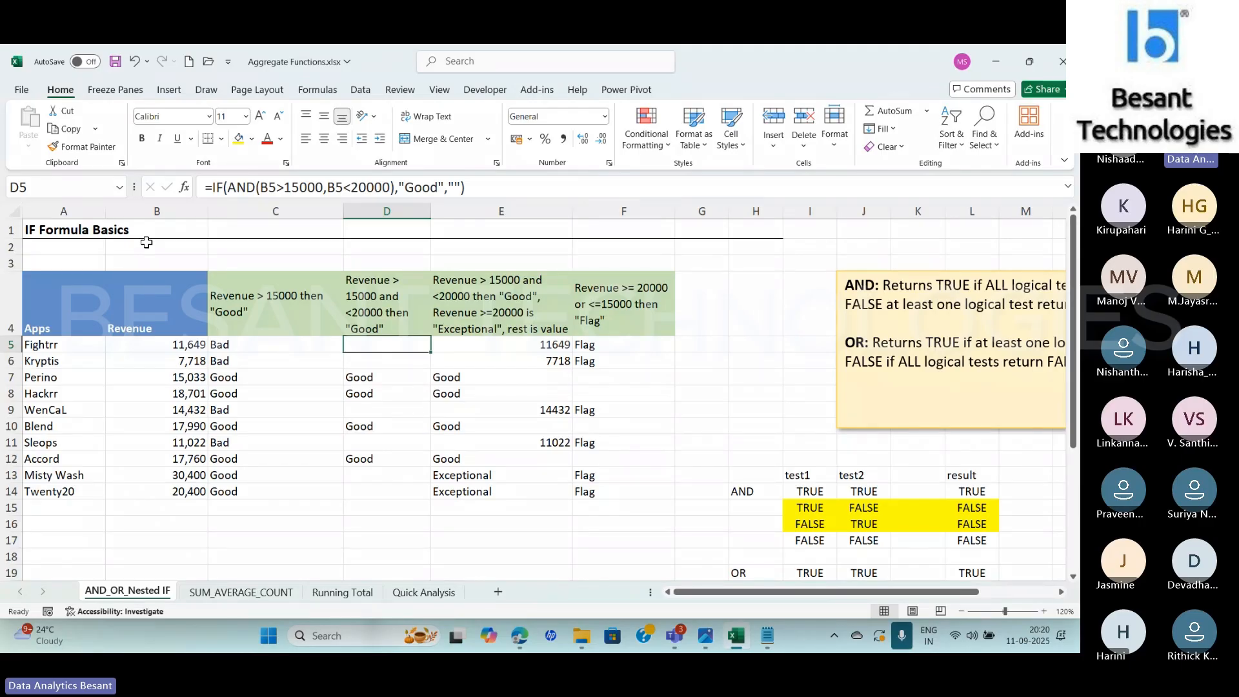
pyautogui.click(408, 285)
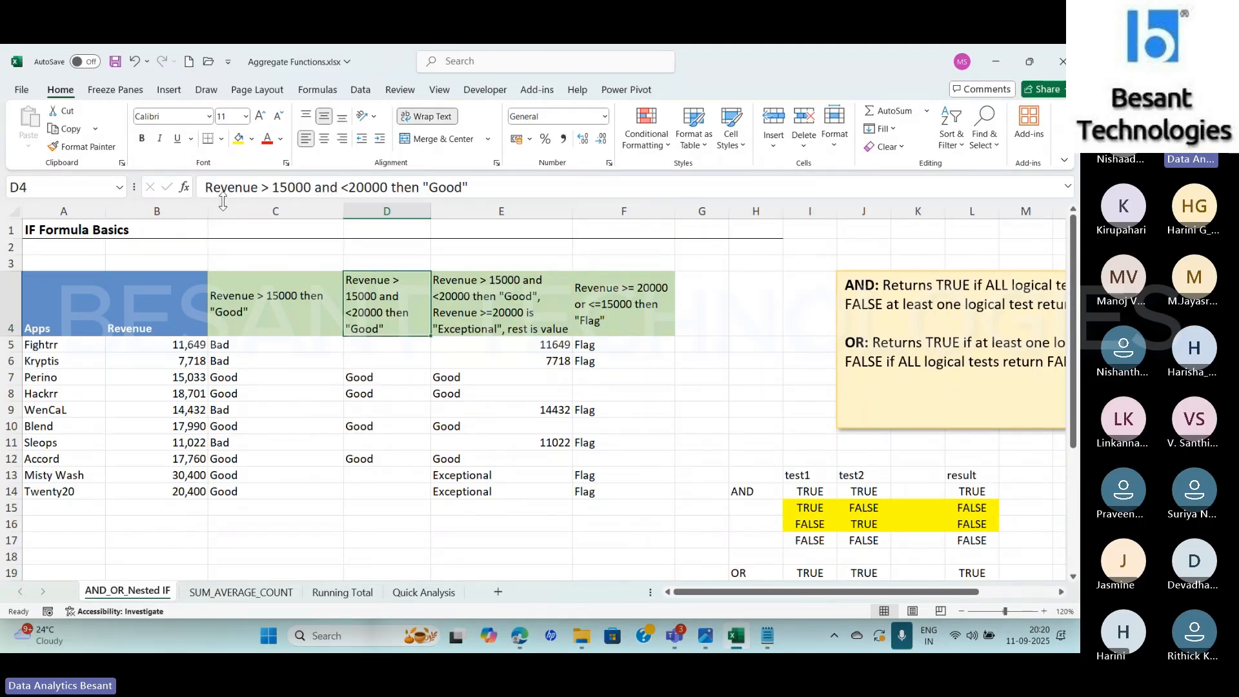
pyautogui.click(299, 189)
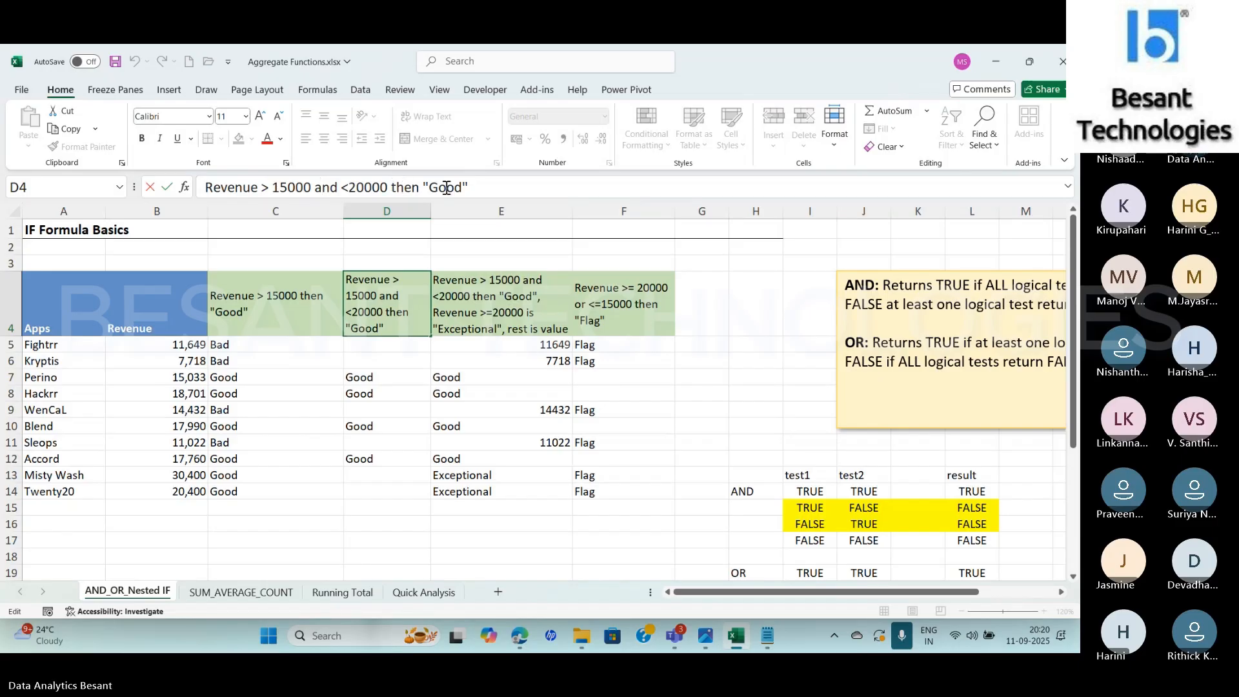
pyautogui.hotkey('alt', 'Tab')
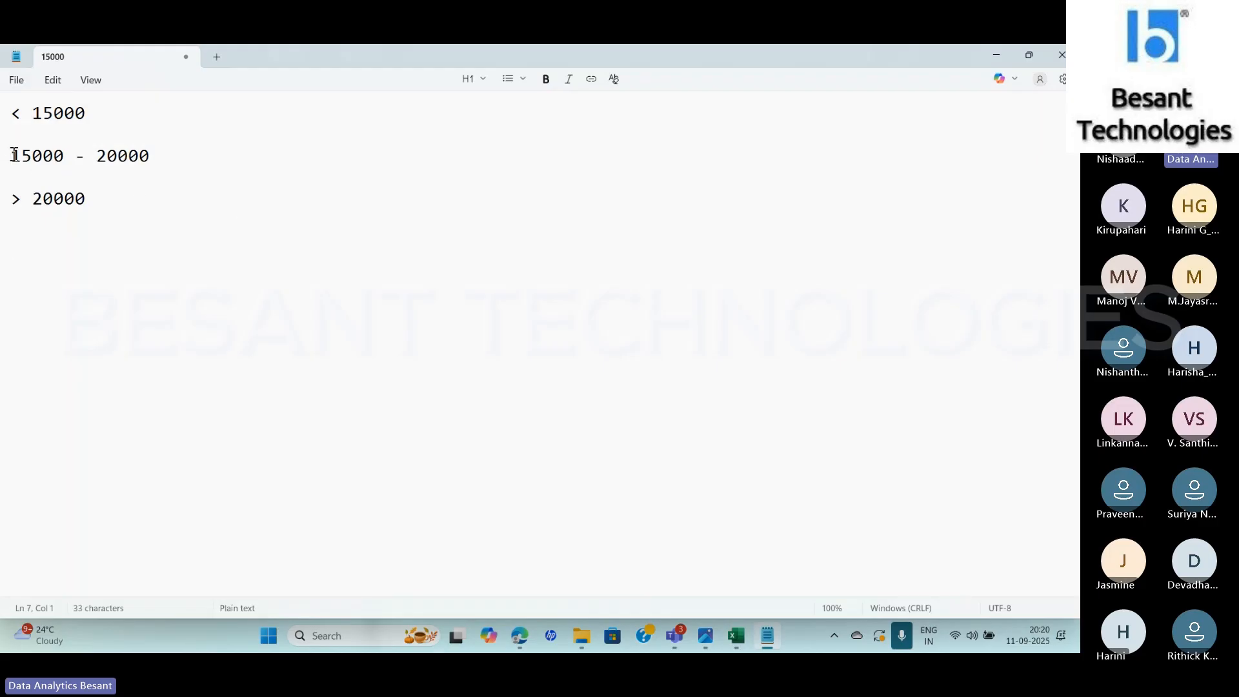
pyautogui.moveTo(11, 155); pyautogui.dragTo(149, 149)
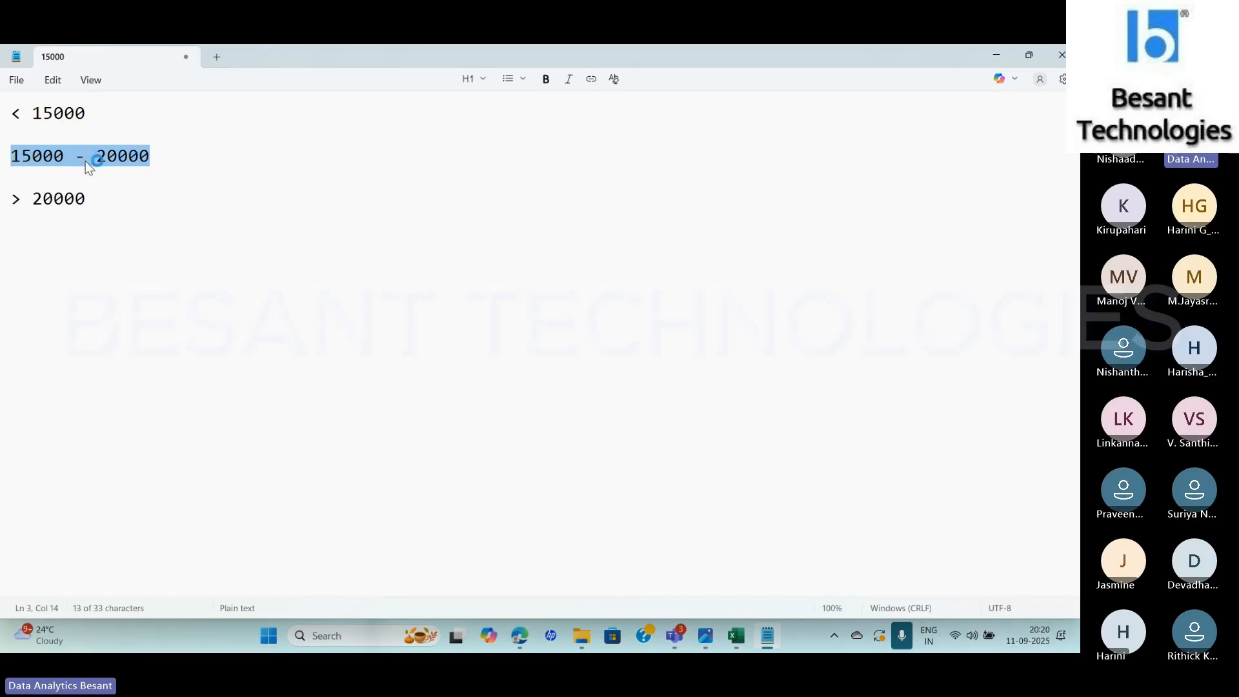
pyautogui.hotkey('alt', 'Tab')
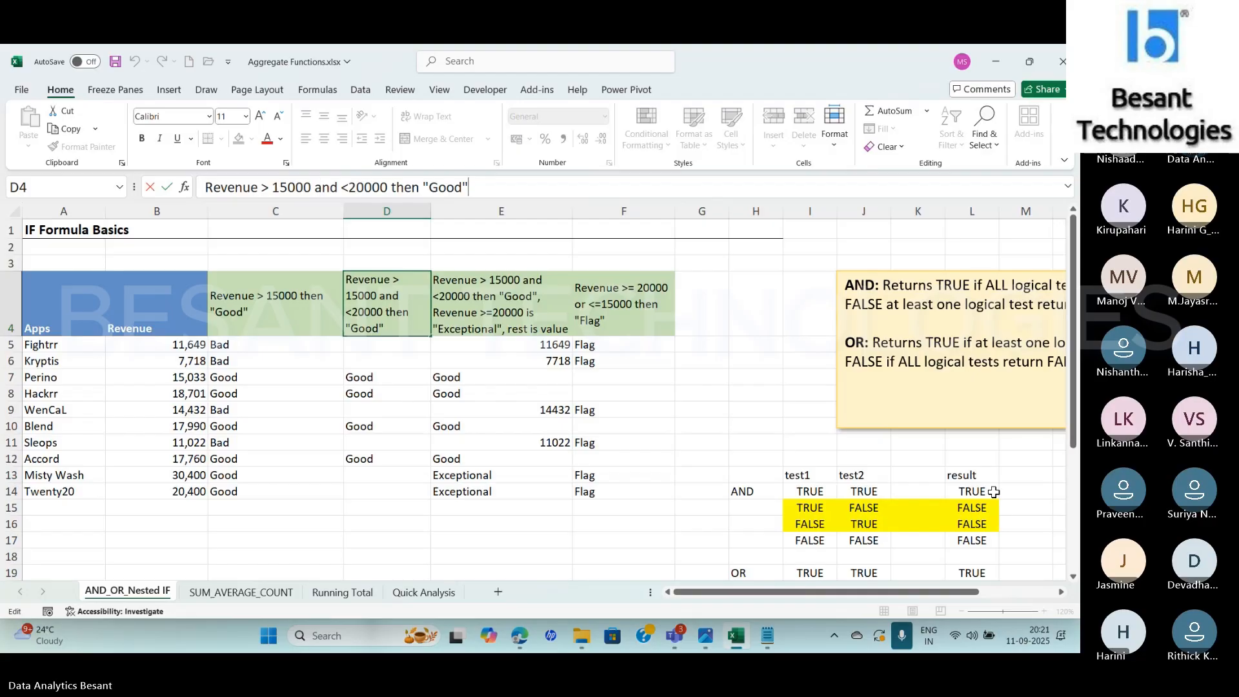
pyautogui.press('Return')
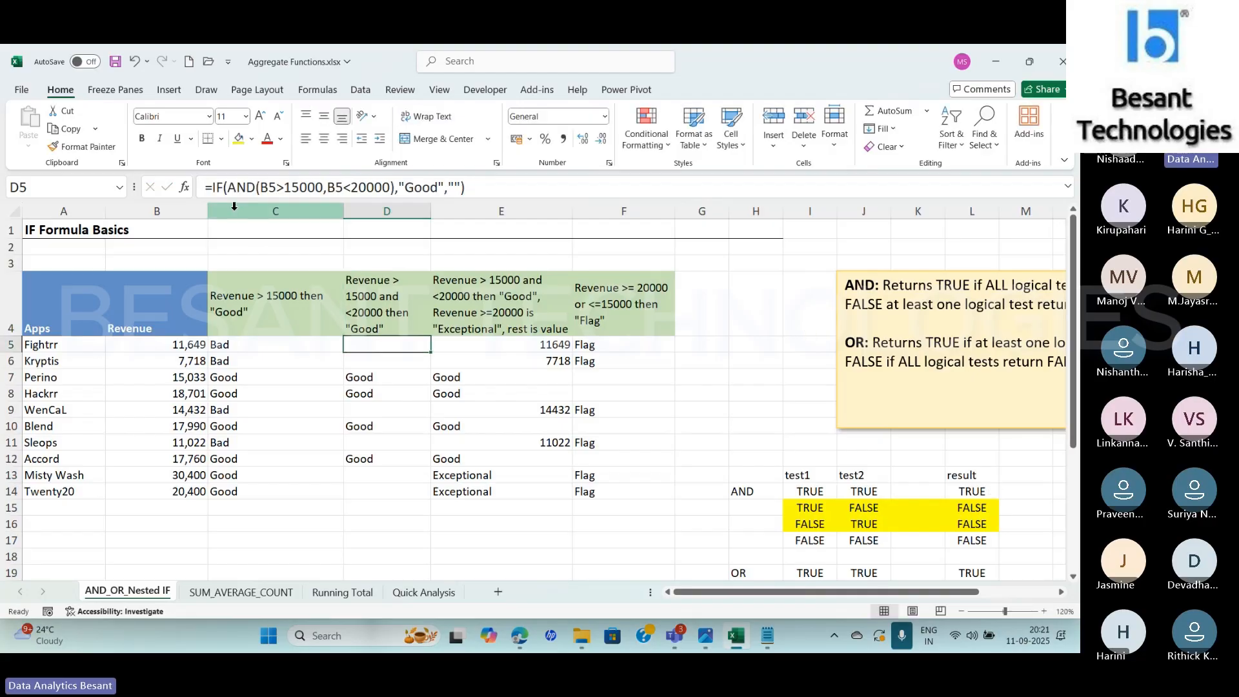
# Examine the logical test and value-if-false arguments of D5's IF formula, plus the nested AND function's arguments, without editing them
pyautogui.click(220, 191)
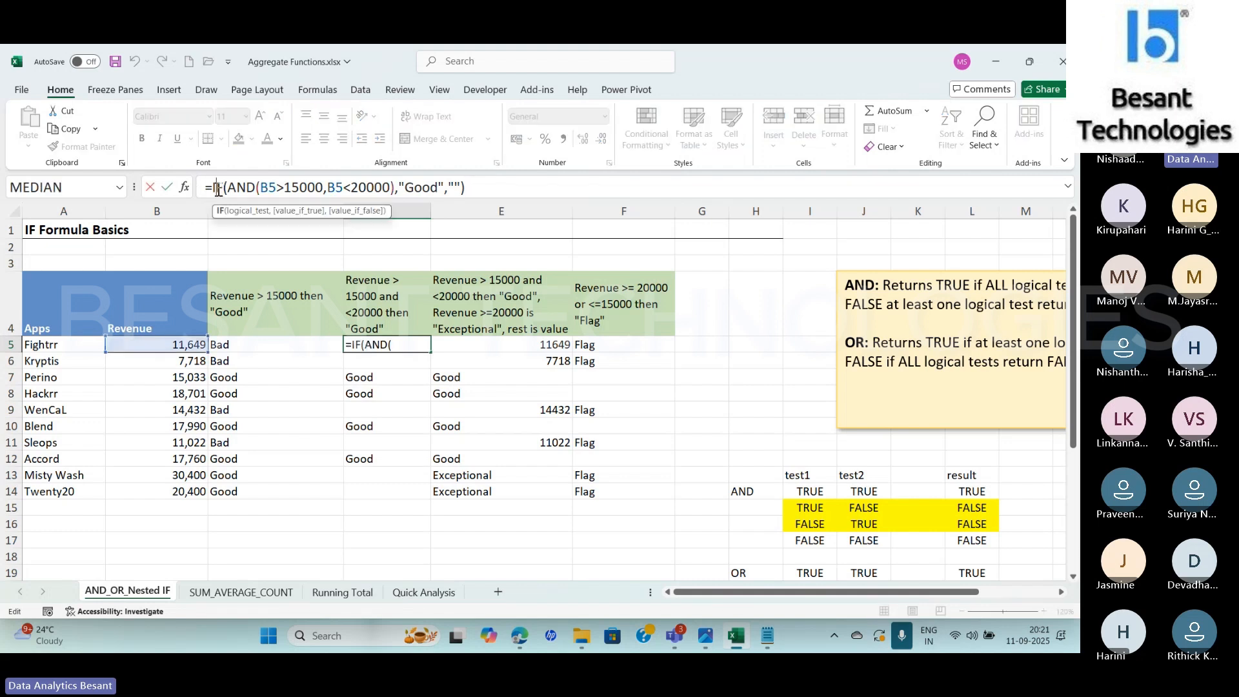
pyautogui.click(247, 213)
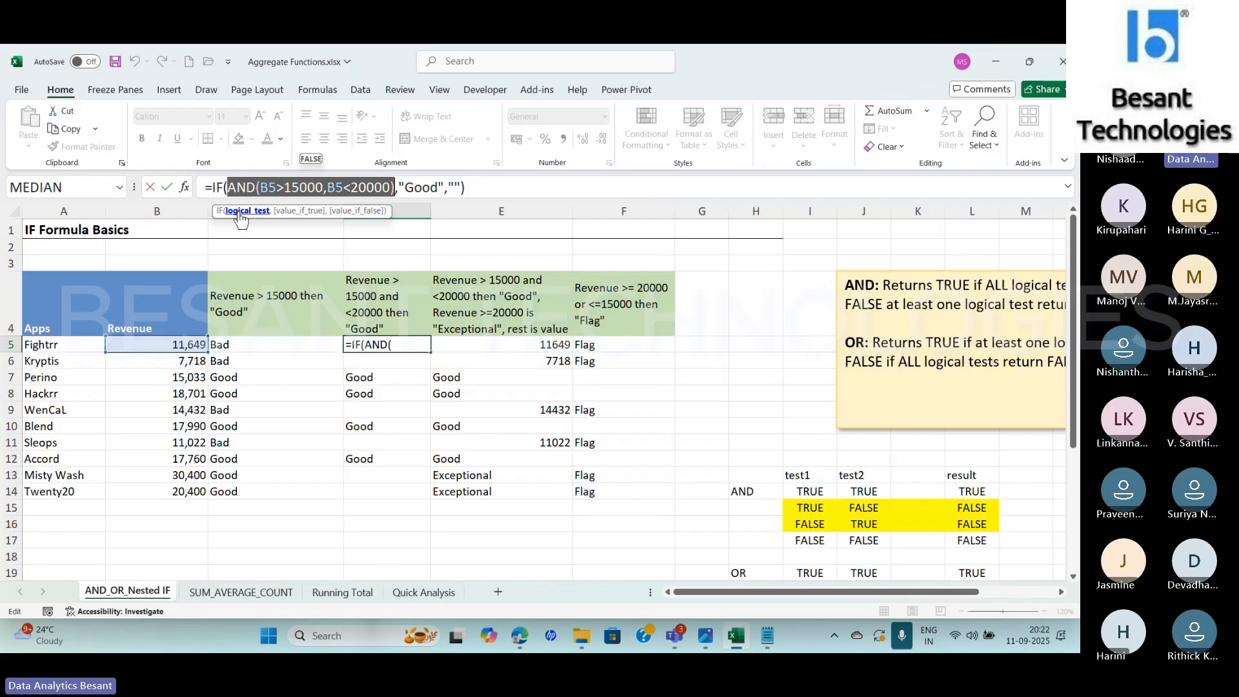
pyautogui.click(357, 211)
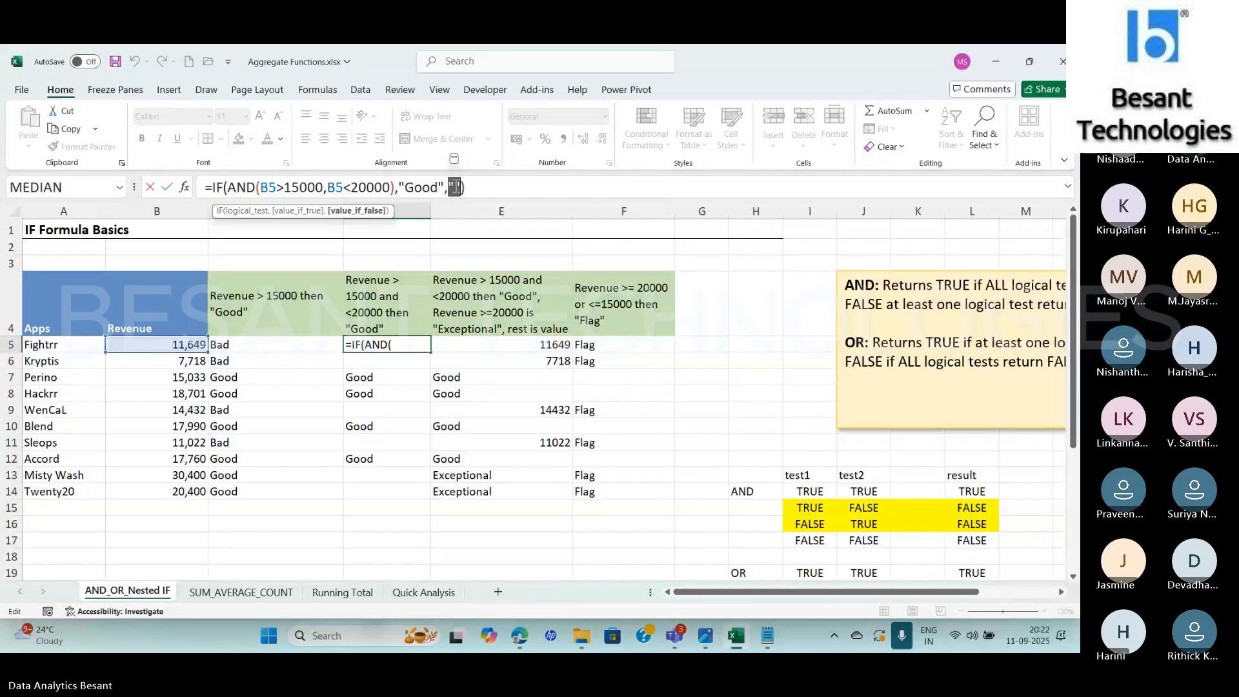
pyautogui.click(288, 189)
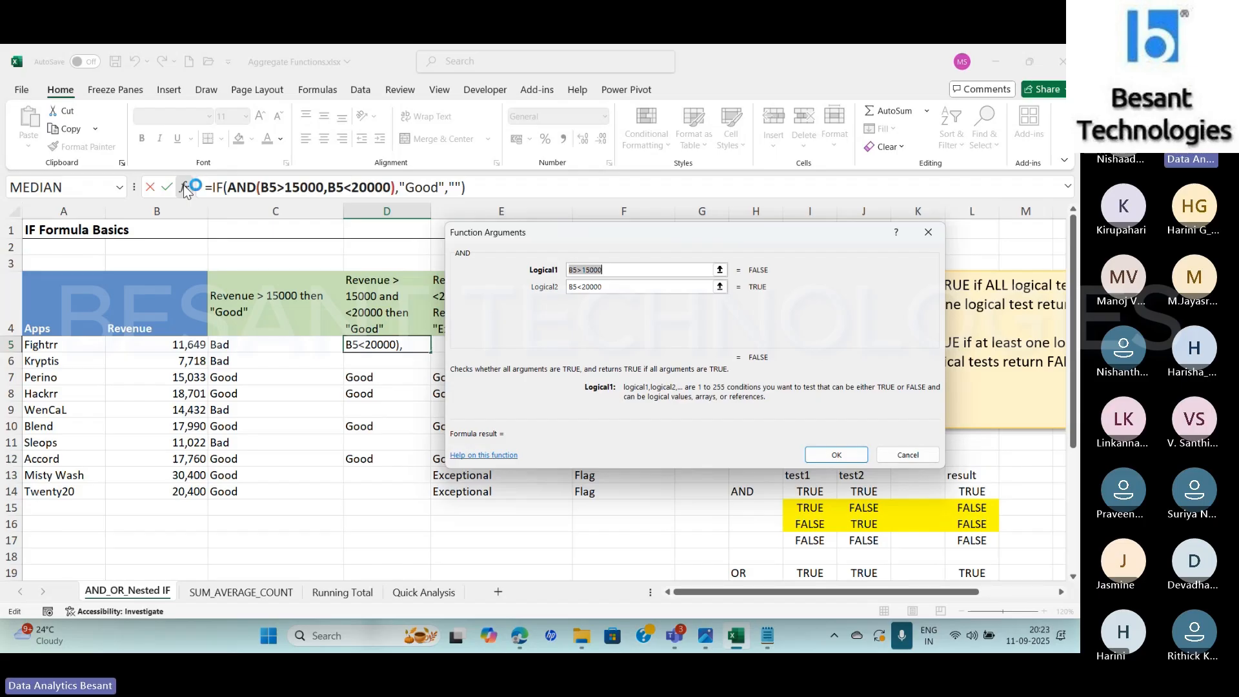
pyautogui.press('Return')
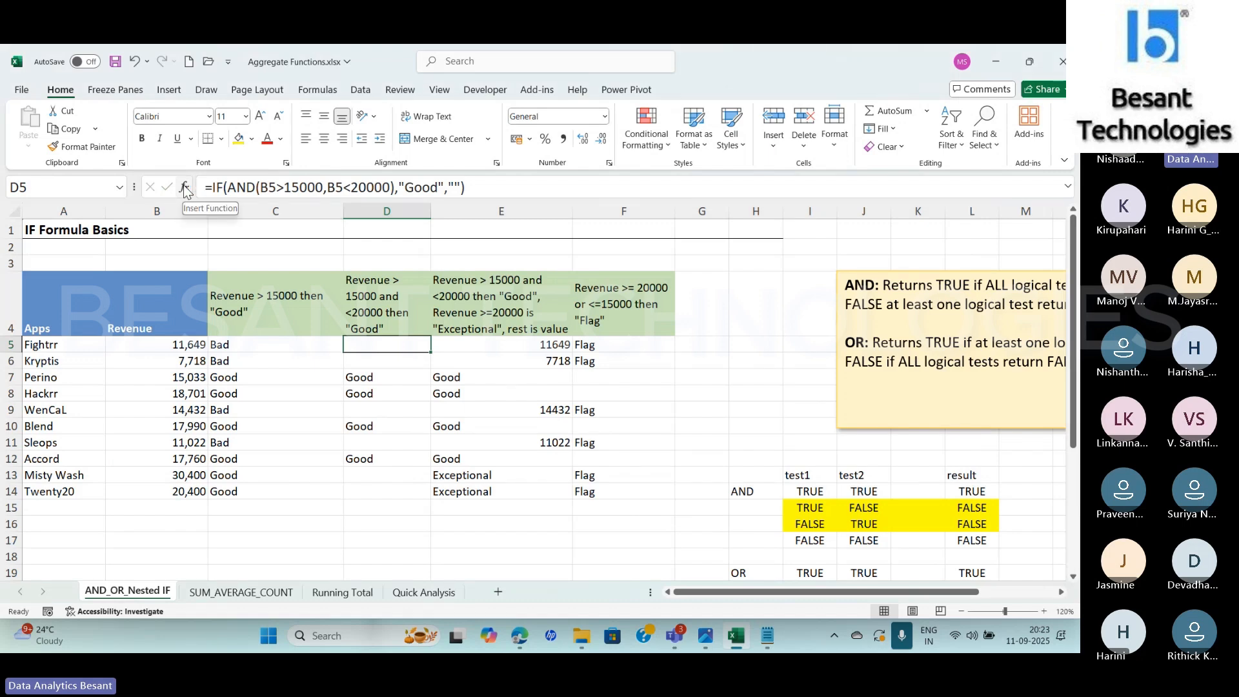
pyautogui.hotkey('alt', 'Tab')
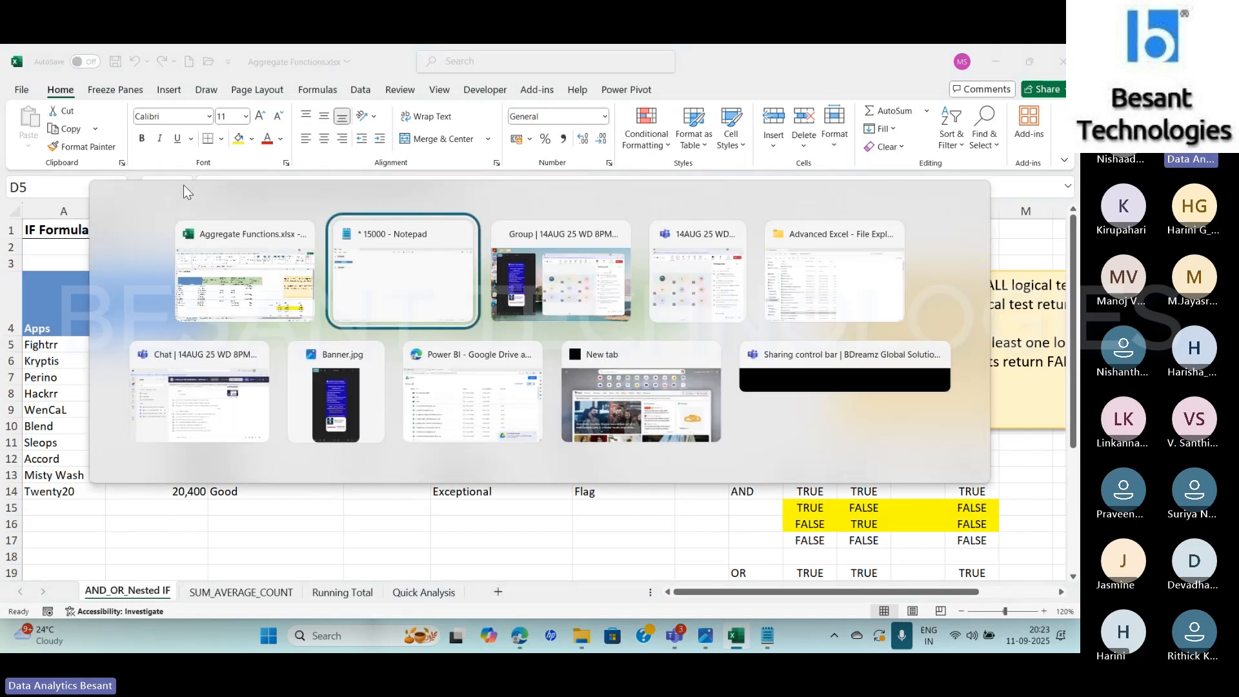
pyautogui.hotkey('alt', 'Tab')
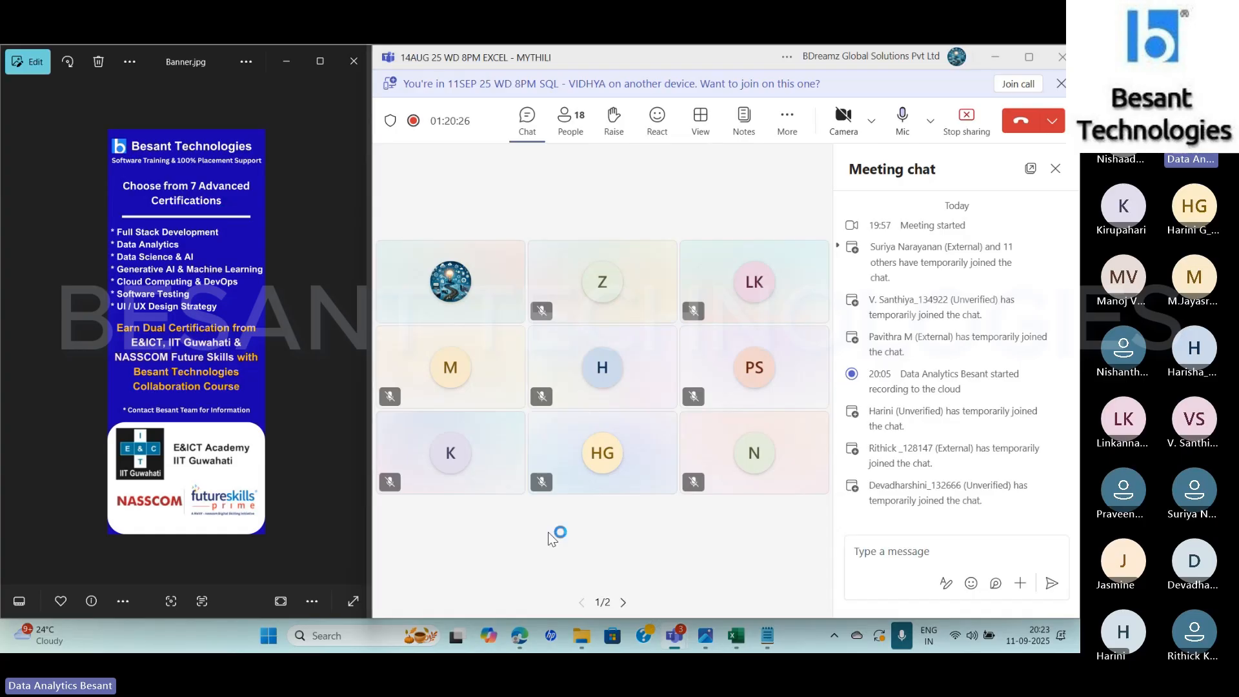
pyautogui.hotkey('alt', 'Tab')
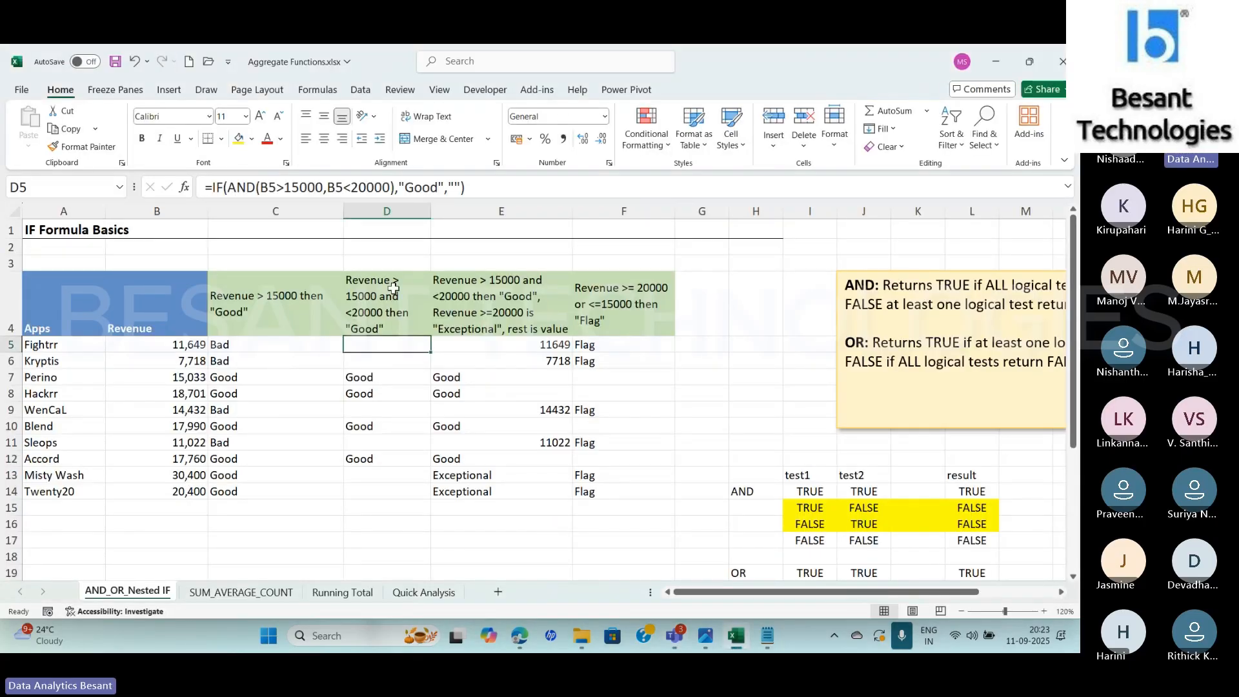
# Change the value-if-false argument of D5's IF formula to "Bad"
pyautogui.press('F2')
pyautogui.press('Left')
pyautogui.press('Left')
pyautogui.write('B')
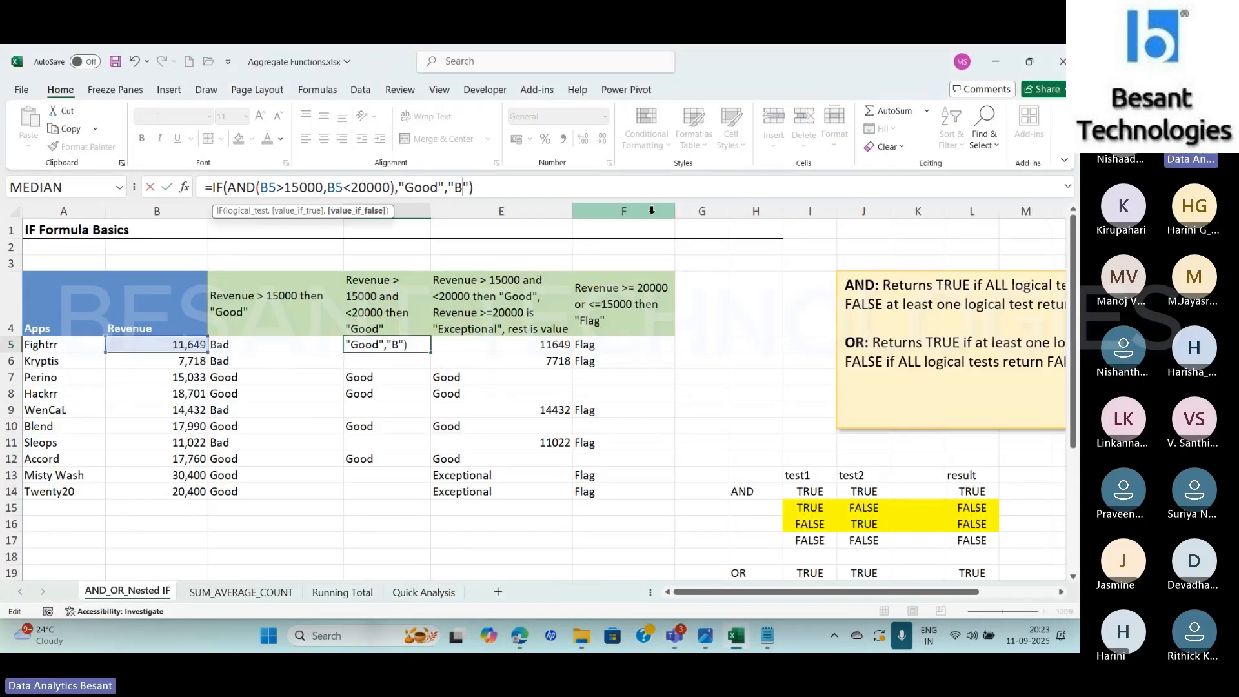
pyautogui.write('as')
pyautogui.press('BackSpace')
pyautogui.write('d')
pyautogui.press('Return')
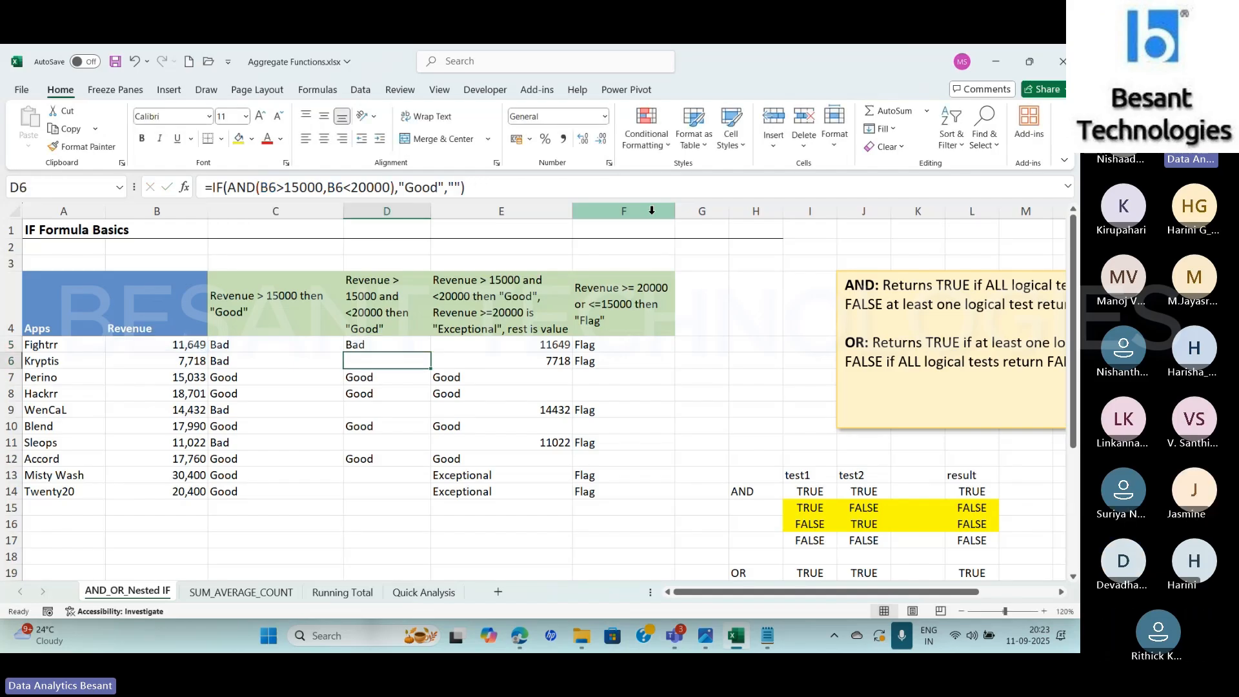
# Fill the updated D5 formula down column D through row 14
pyautogui.press('Down')
pyautogui.click(355, 345)
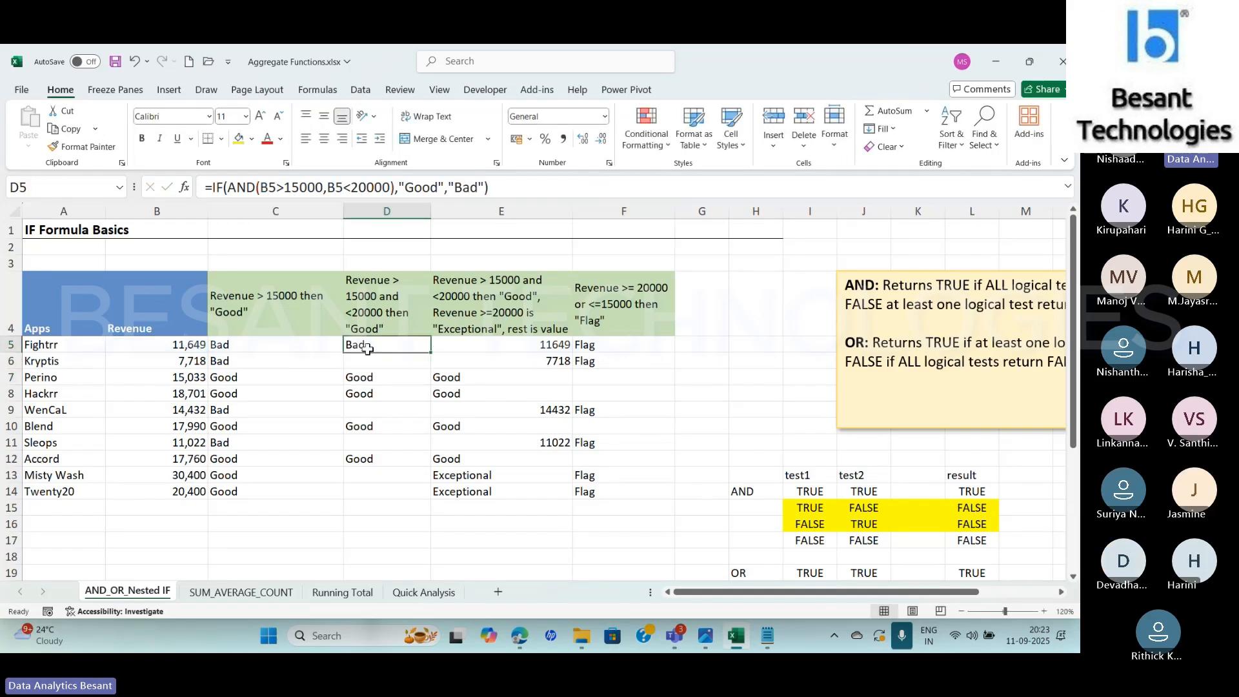
pyautogui.doubleClick(431, 353)
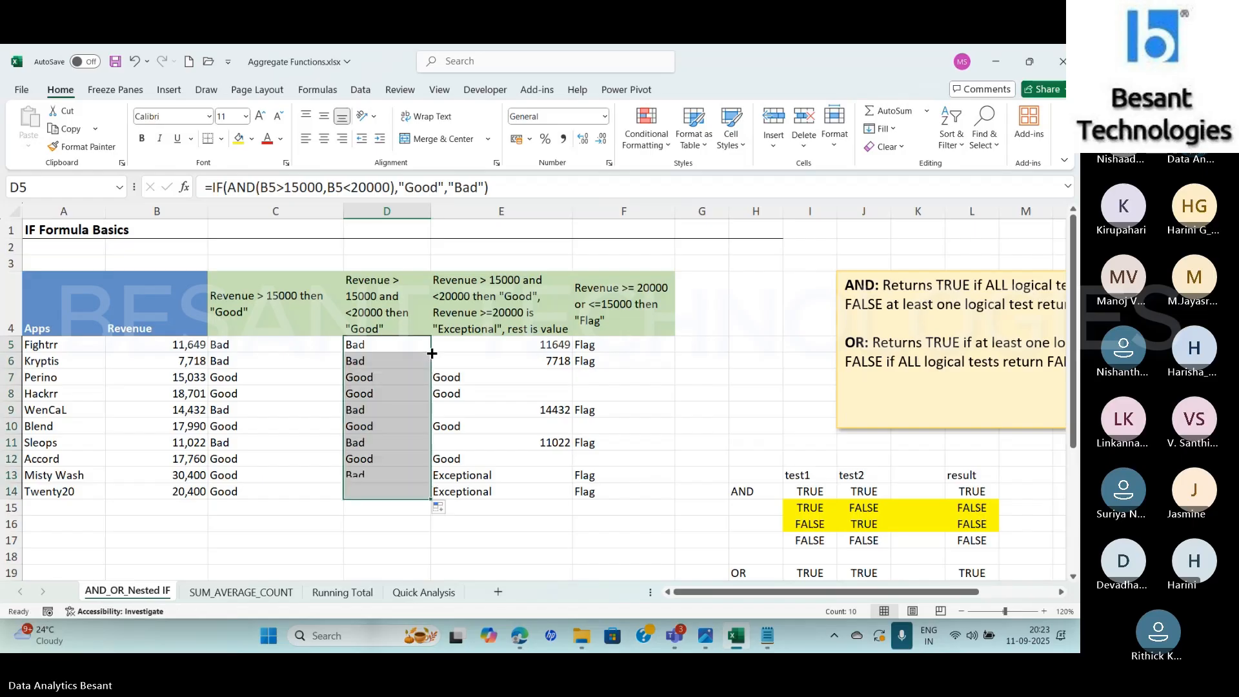
# Examine the logical test in D6's IF formula and both arguments of its nested AND function, leaving the formula unedited
pyautogui.click(385, 361)
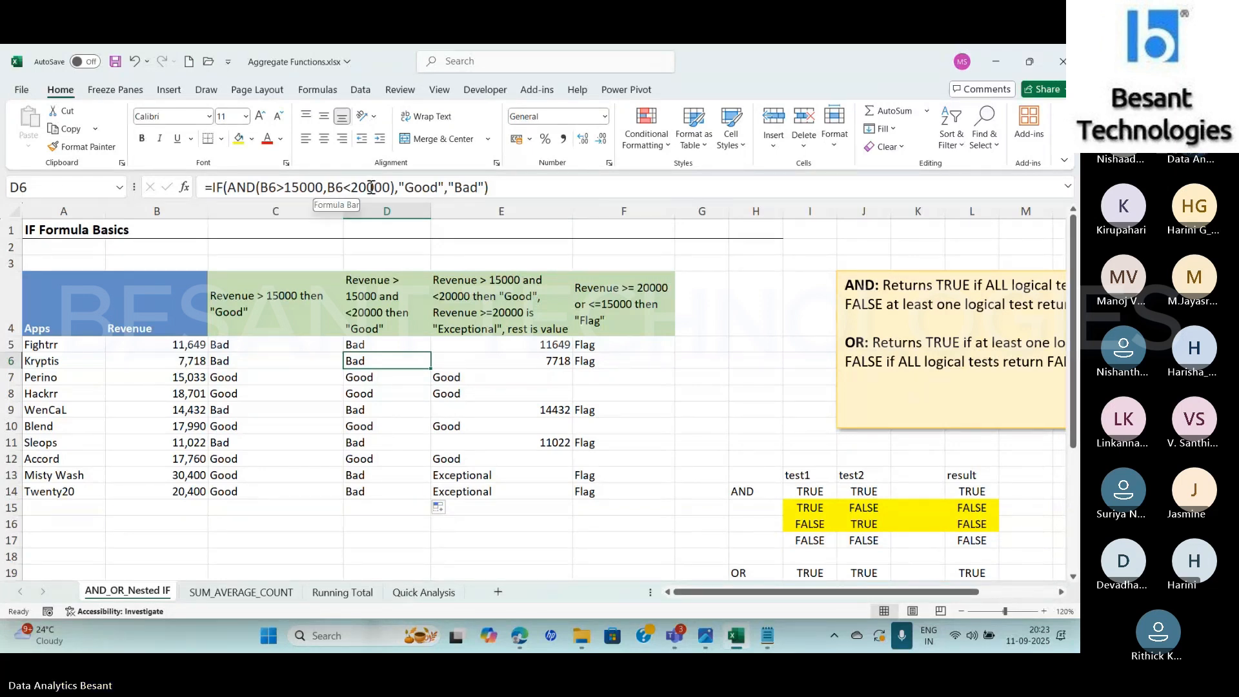
pyautogui.click(244, 188)
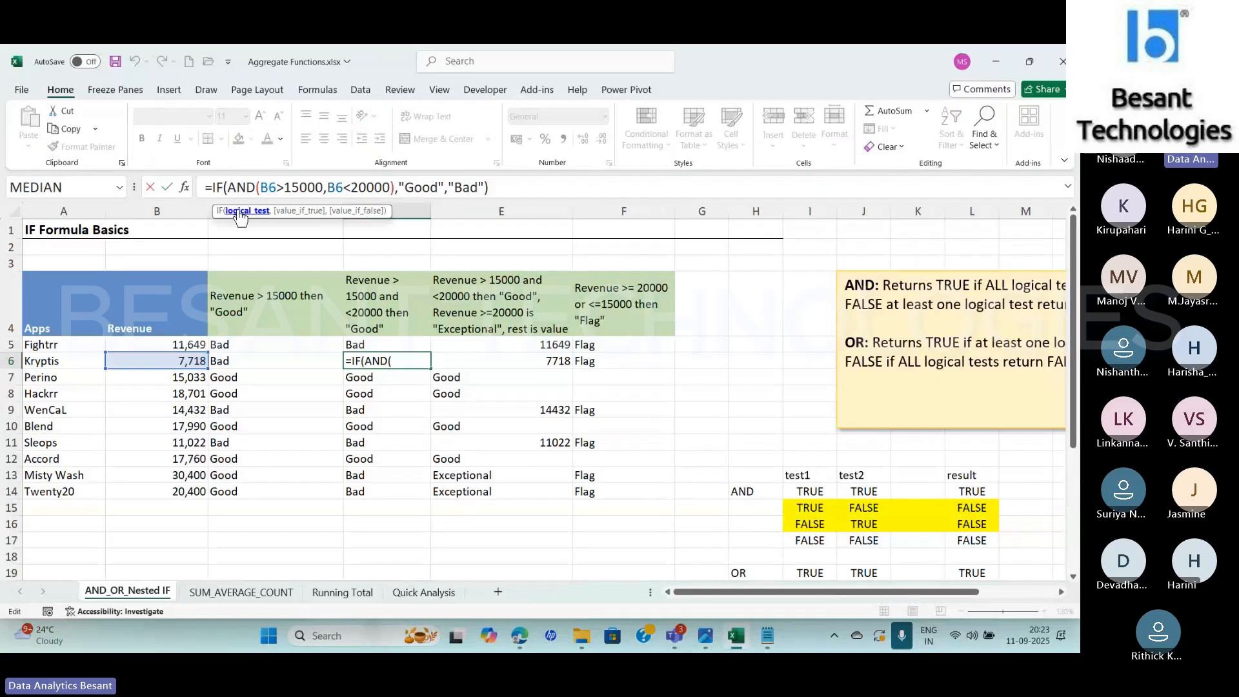
pyautogui.click(248, 211)
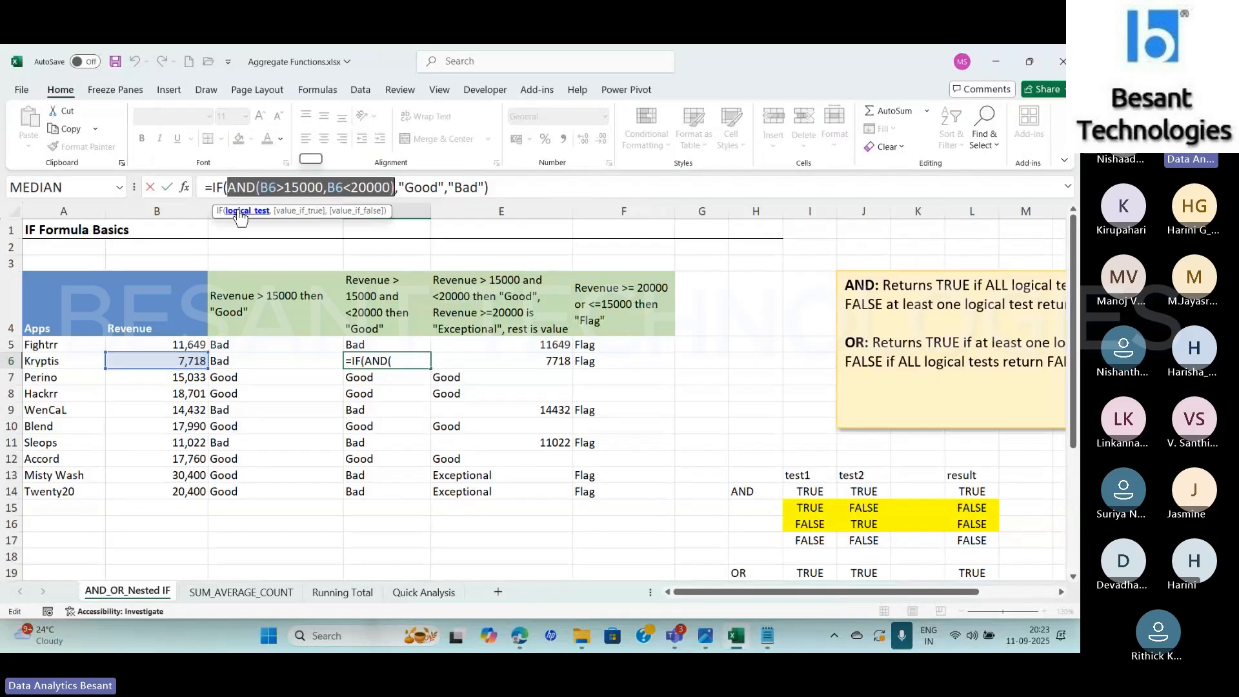
pyautogui.click(184, 187)
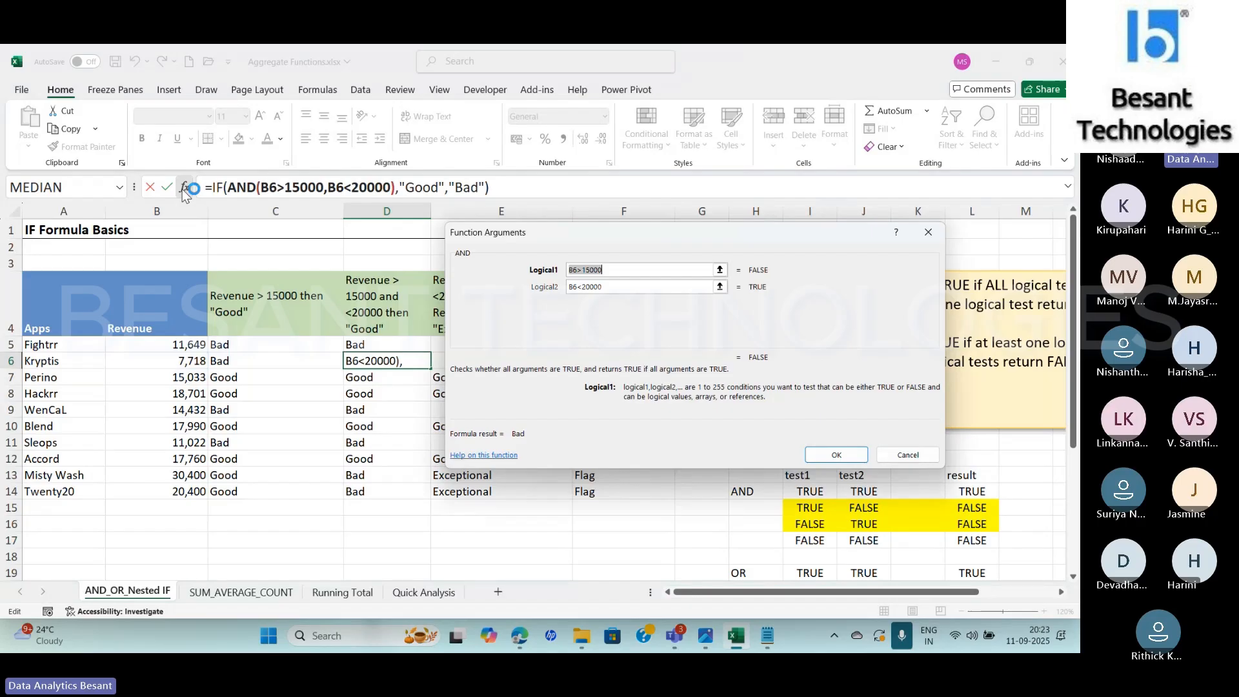
pyautogui.click(614, 268)
pyautogui.click(671, 287)
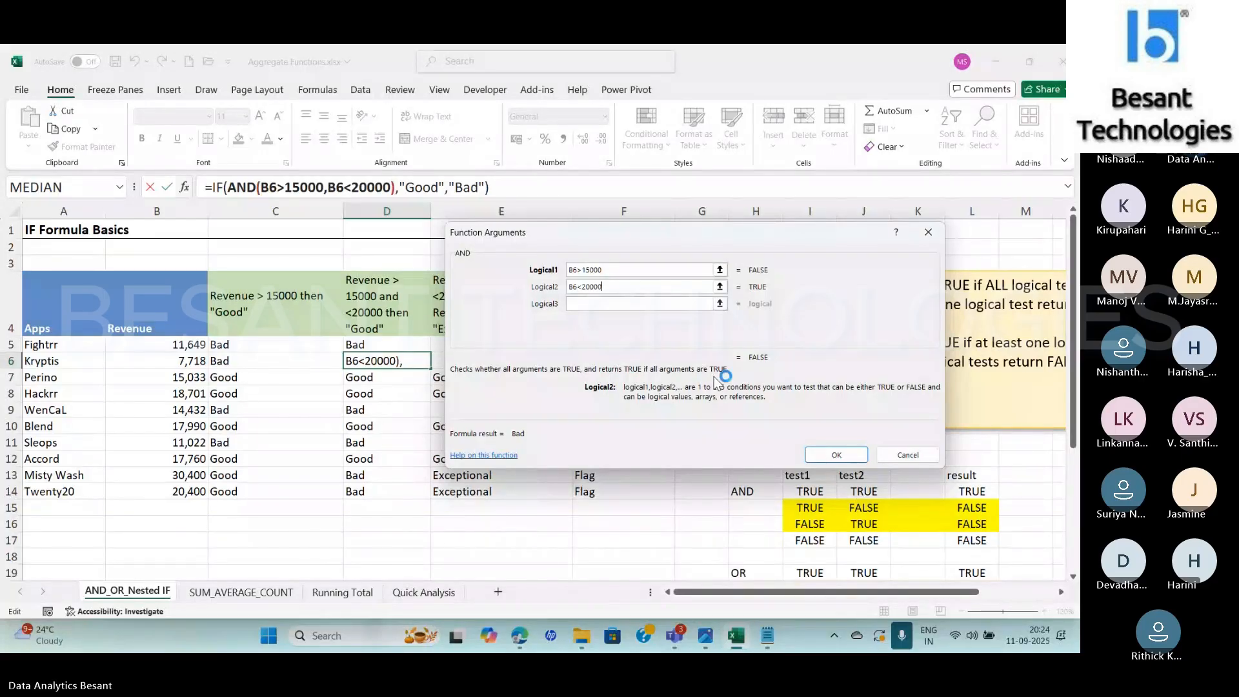
pyautogui.click(935, 234)
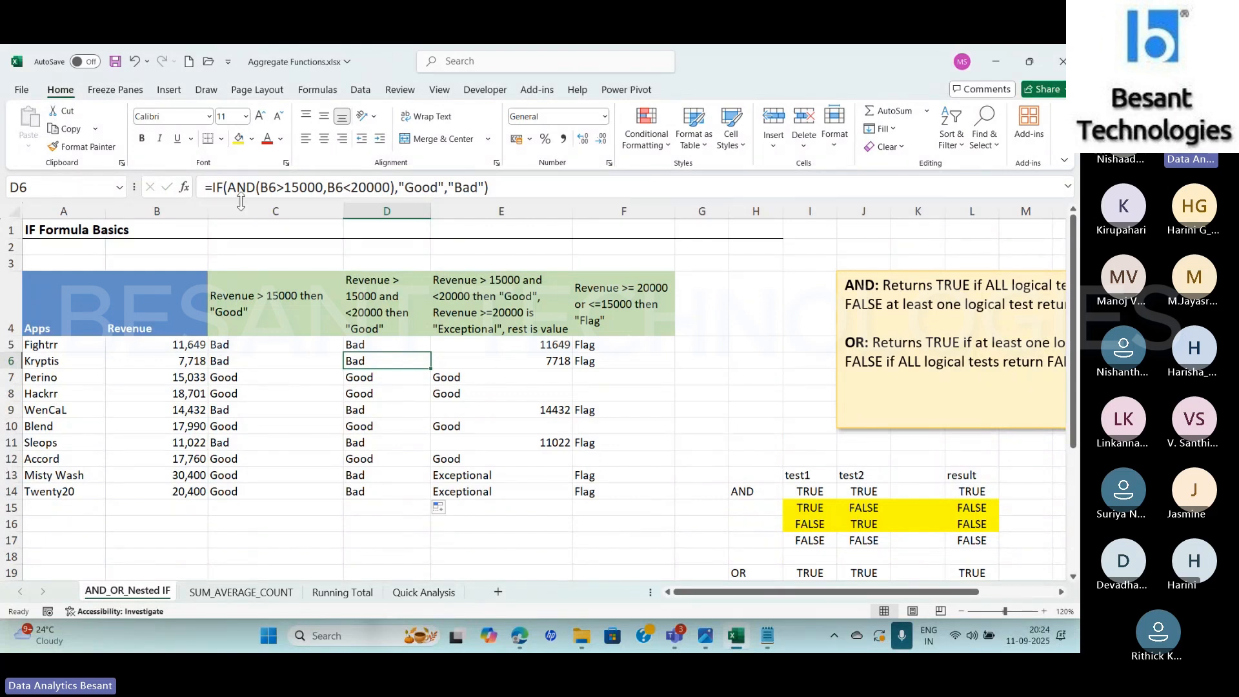
pyautogui.click(218, 187)
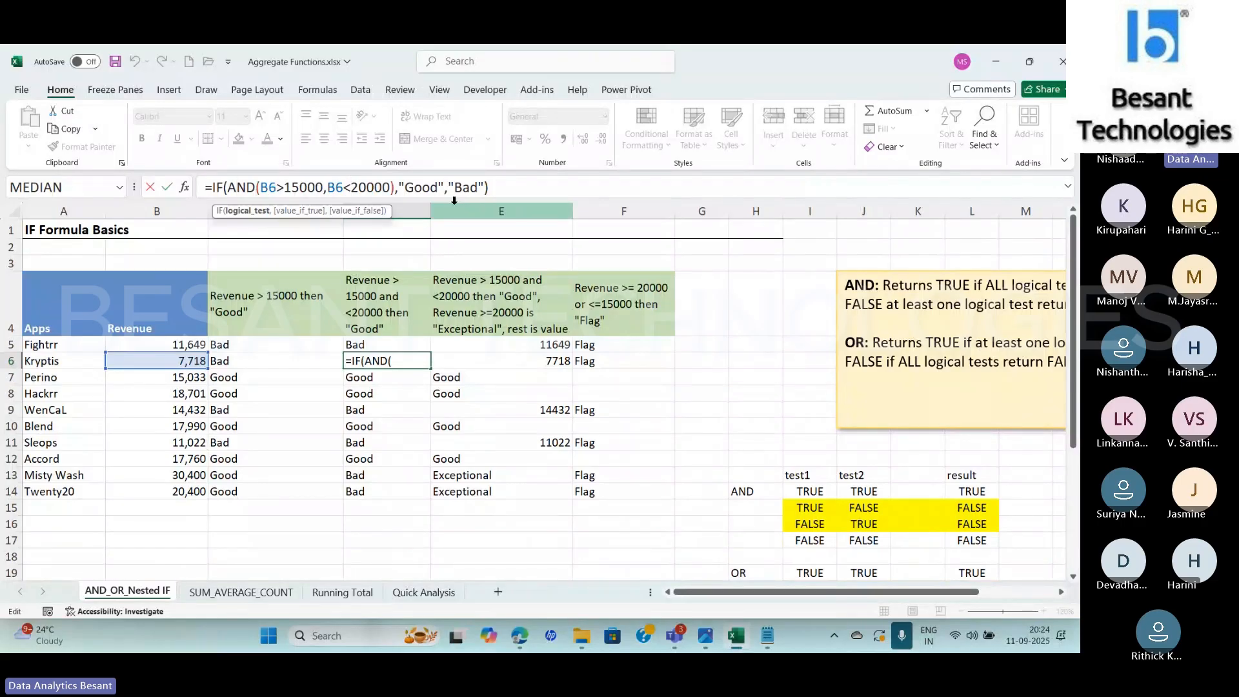
pyautogui.click(346, 354)
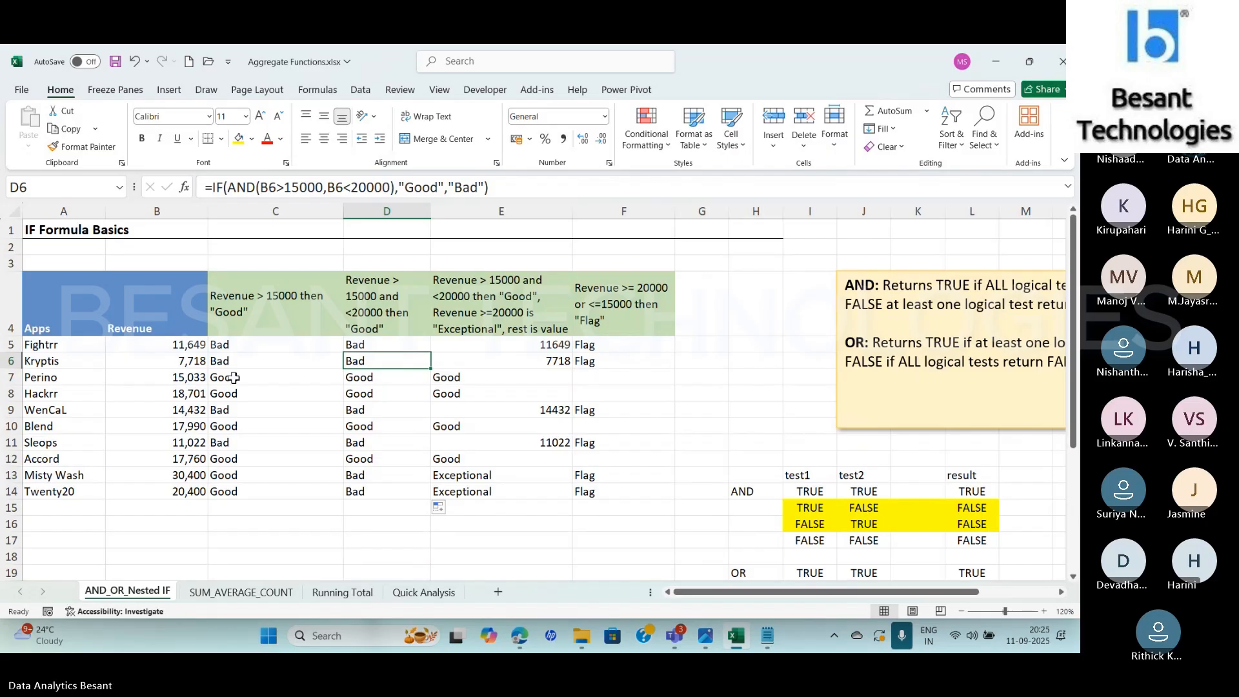
# Inspect the AND function's arguments and the value-if-true argument of D7's IF formula without editing them
pyautogui.click(401, 376)
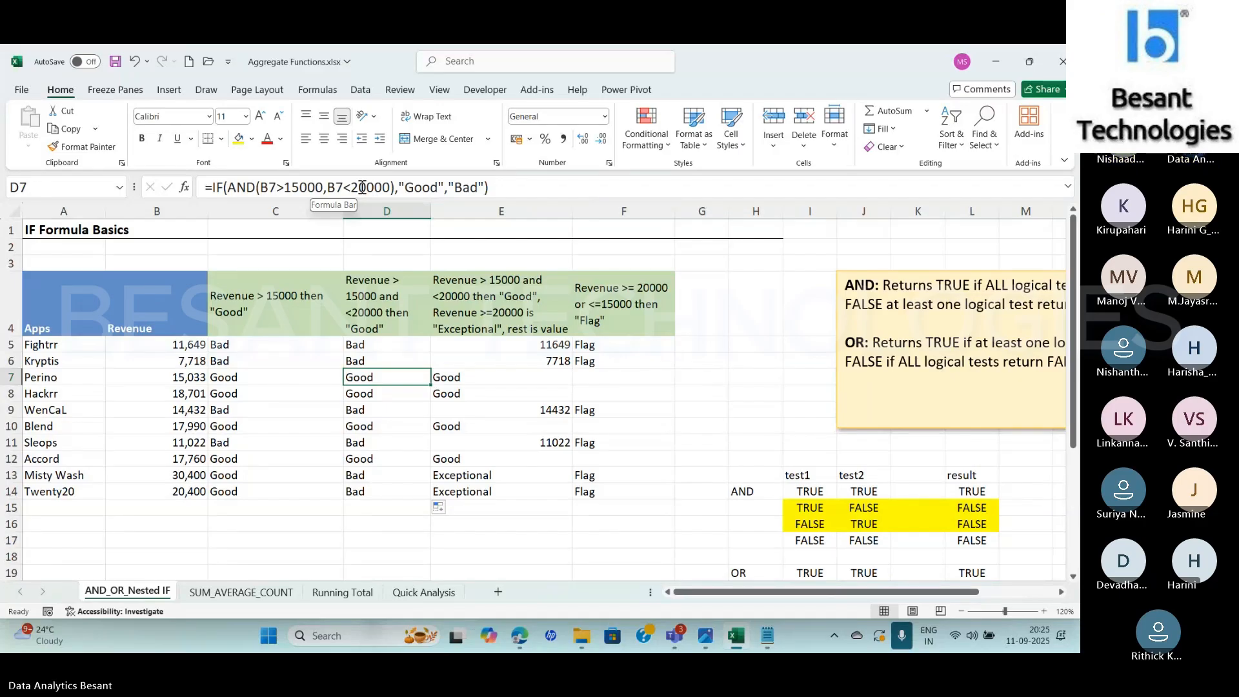
pyautogui.click(289, 188)
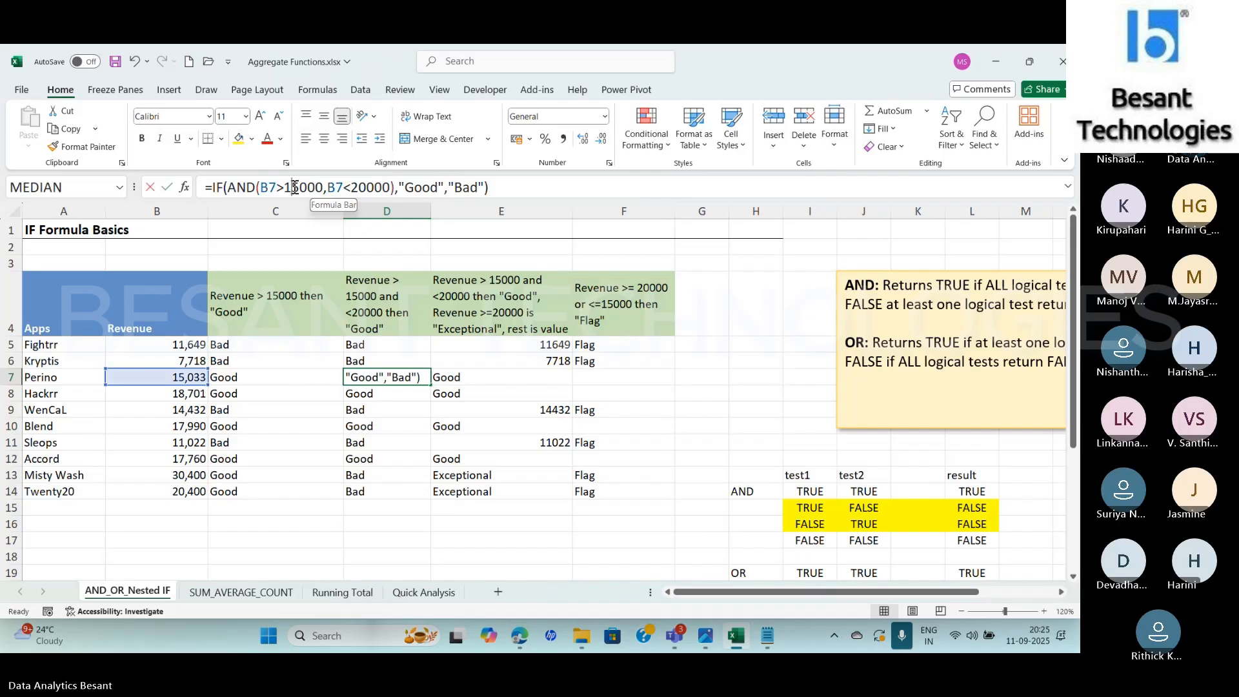
pyautogui.click(189, 189)
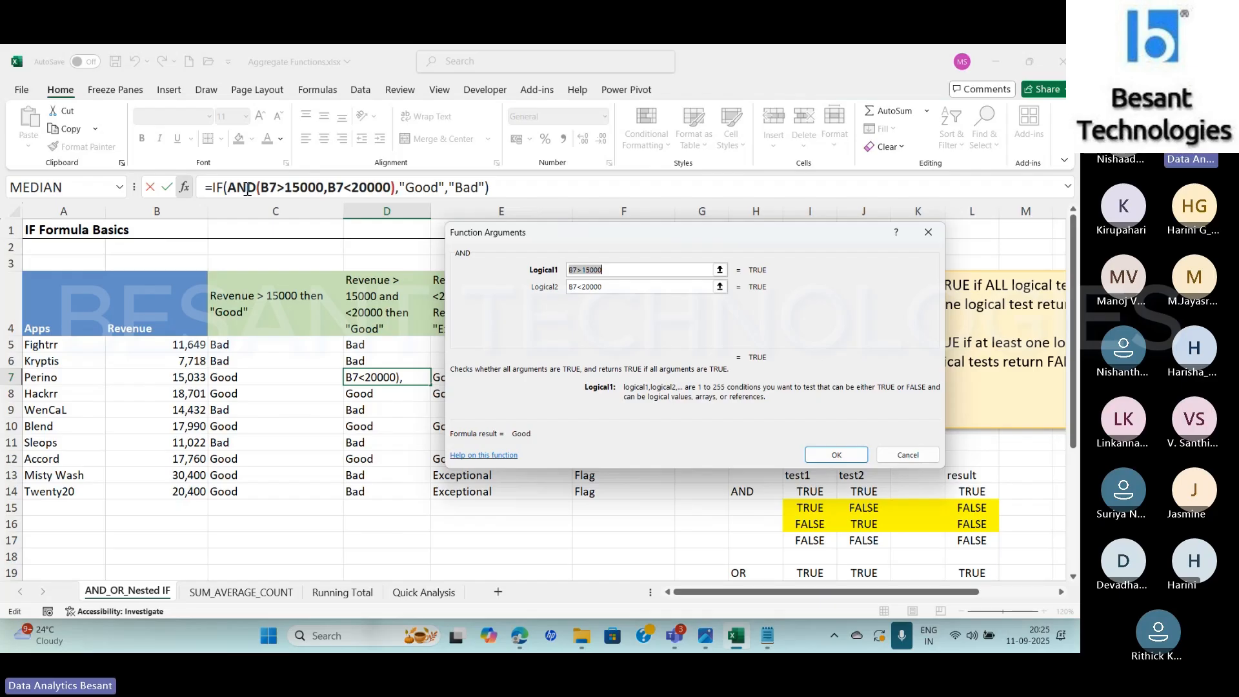
pyautogui.click(929, 234)
pyautogui.click(249, 189)
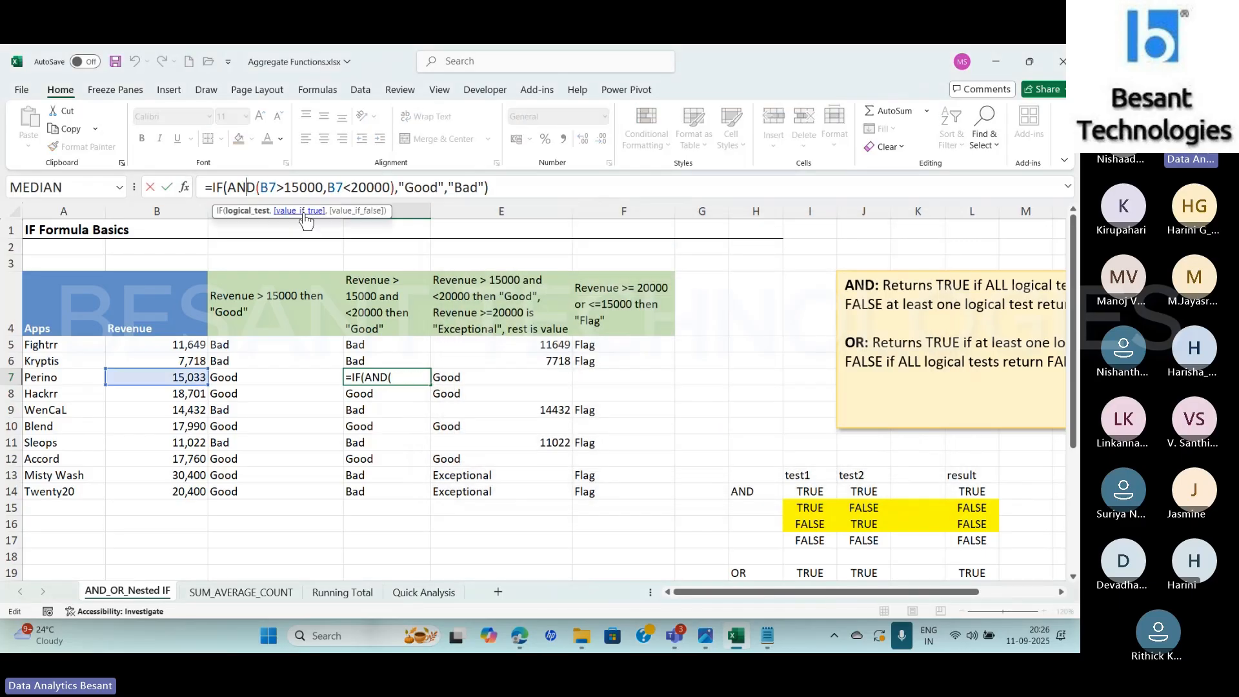
pyautogui.click(301, 211)
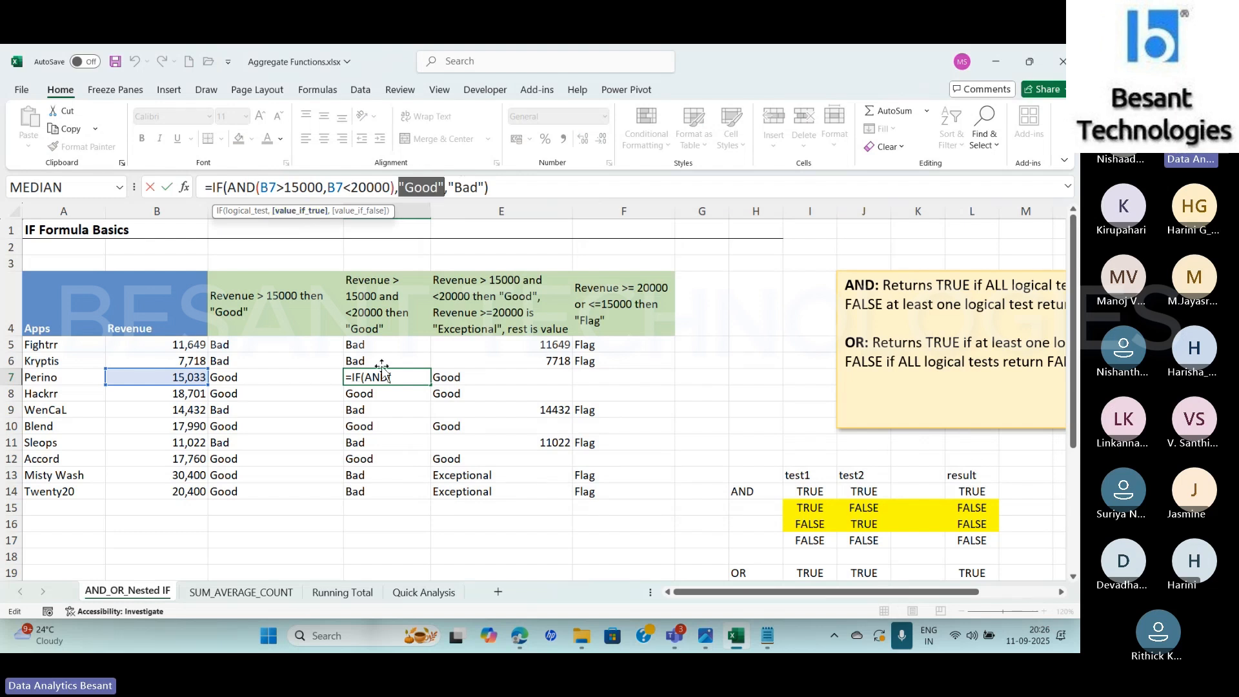
pyautogui.hotkey('ctrl', 'Return')
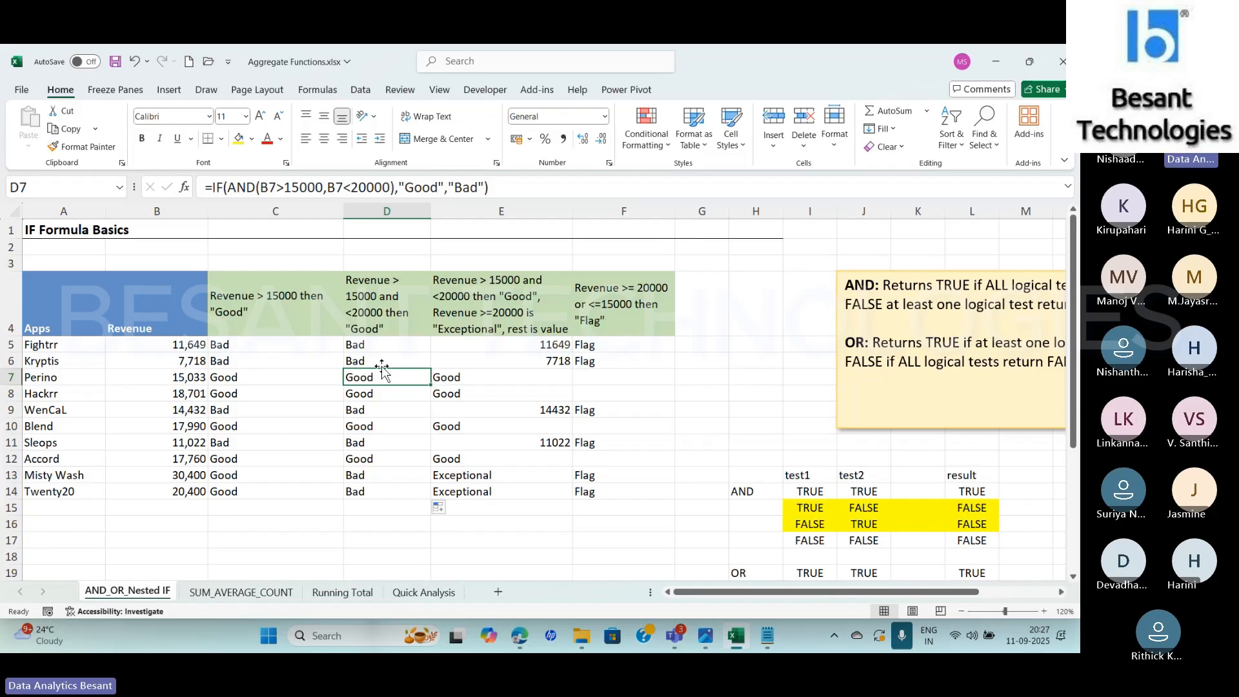
# Check the AND arguments, the whole logical test and the value-if-false argument of D14's IF formula without editing them
pyautogui.click(378, 493)
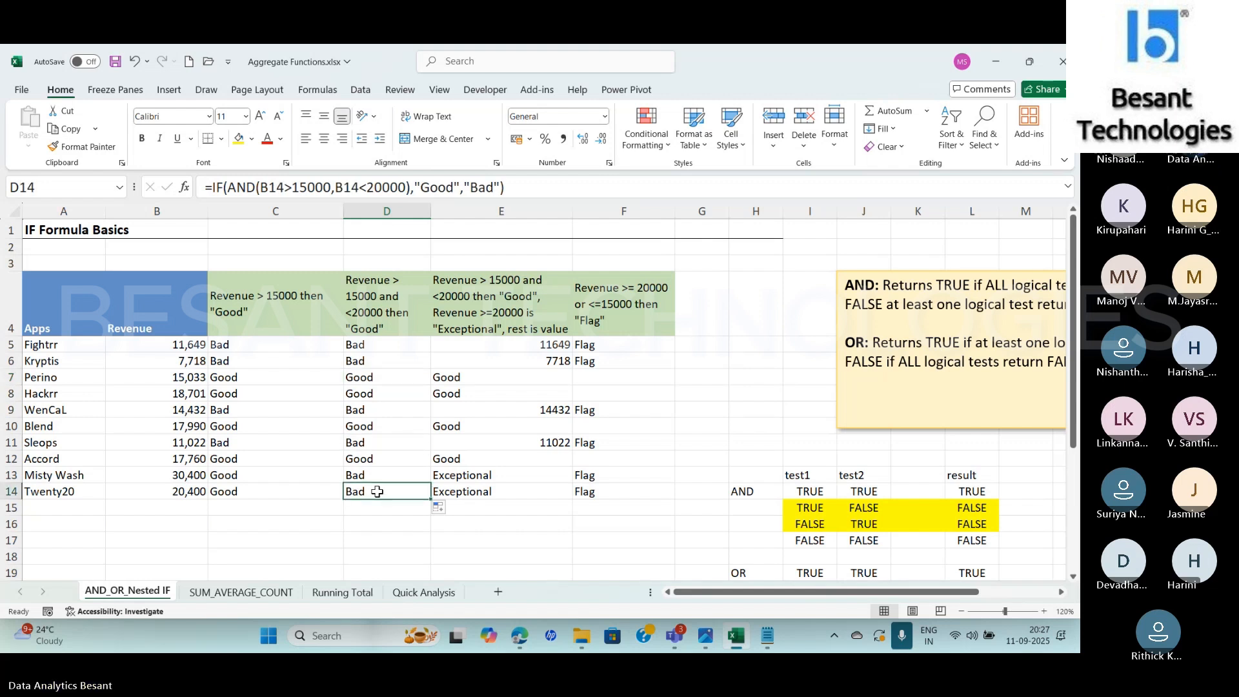
pyautogui.click(298, 189)
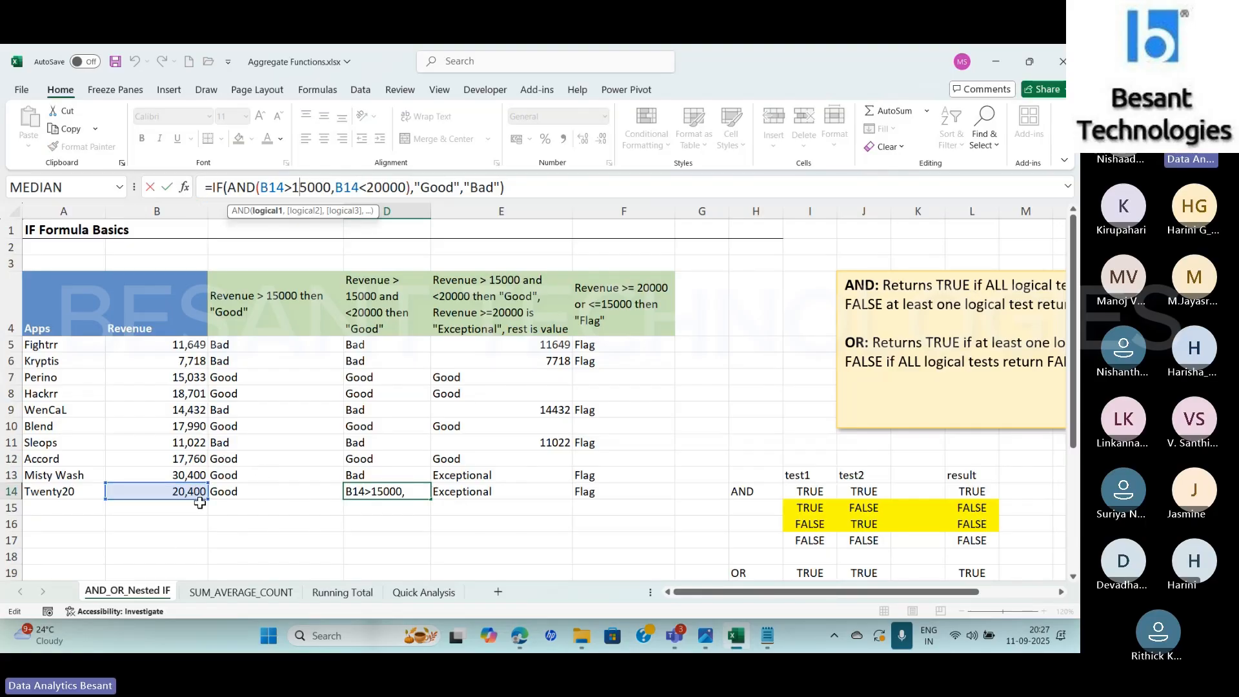
pyautogui.click(300, 187)
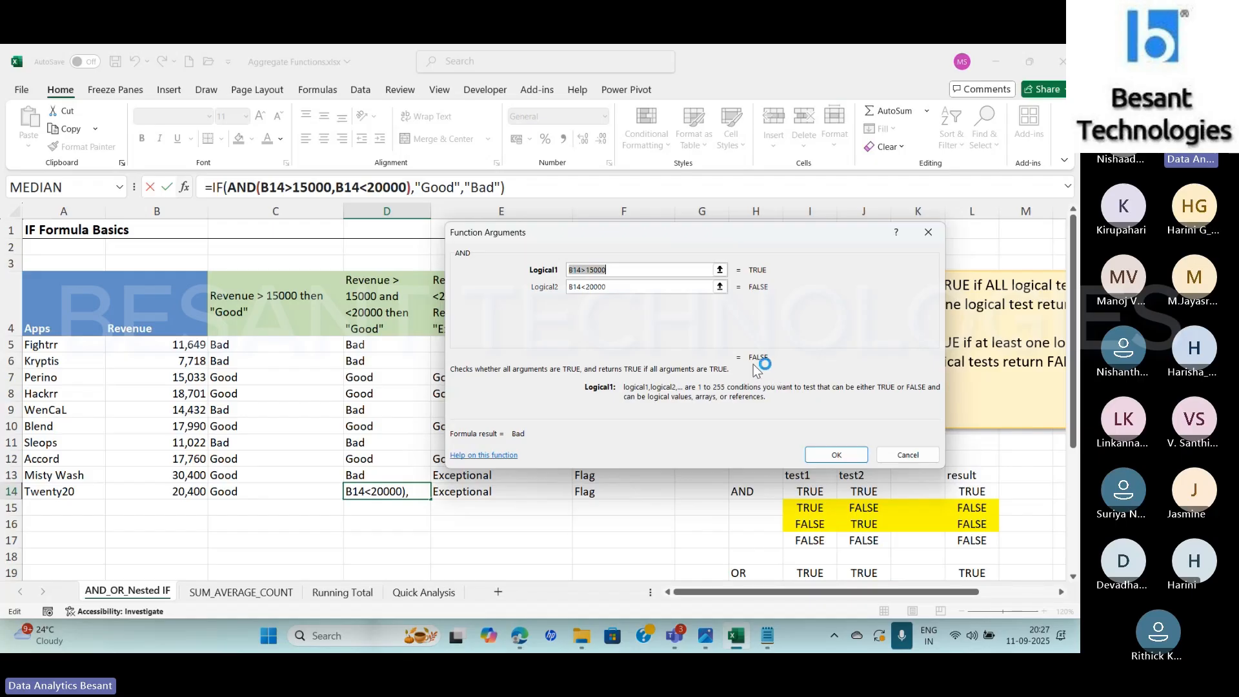
pyautogui.click(907, 455)
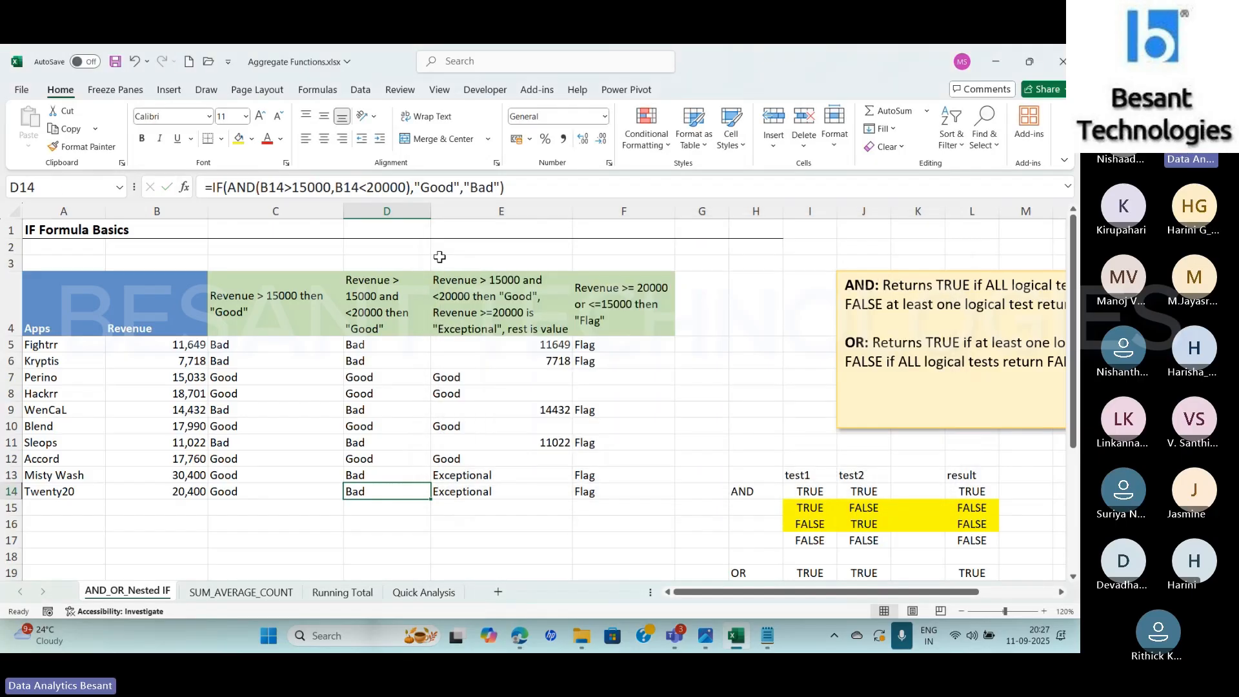
pyautogui.click(245, 187)
pyautogui.click(238, 212)
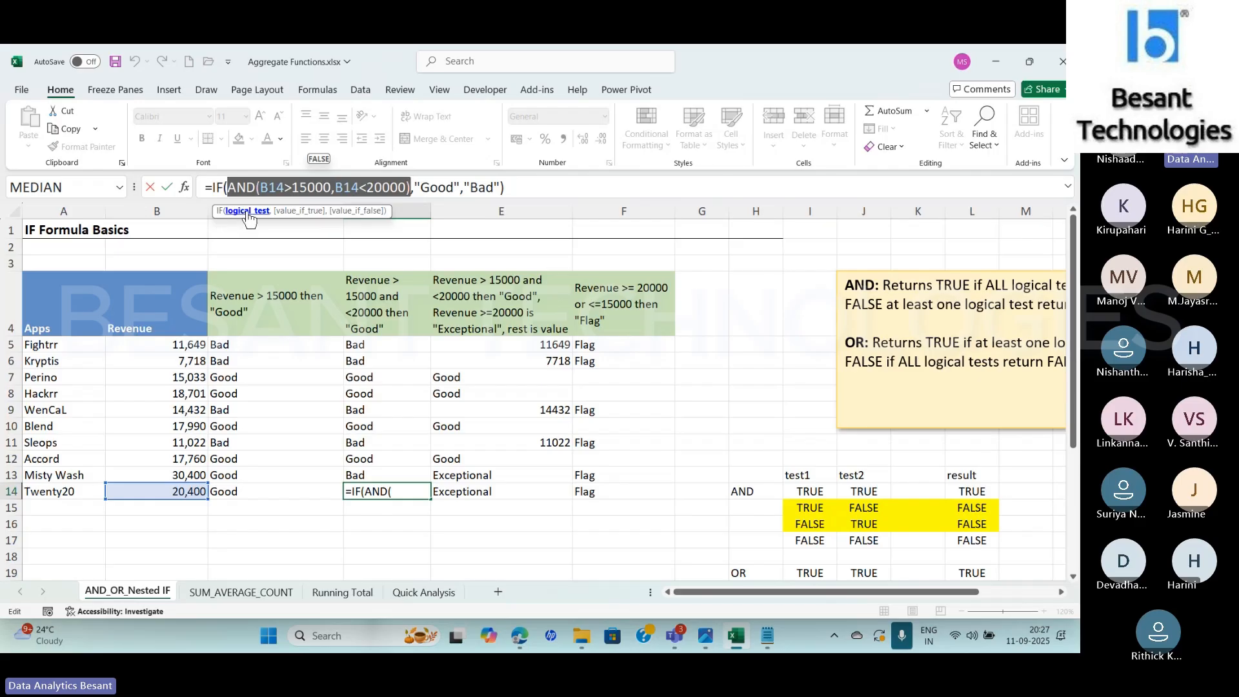
pyautogui.click(364, 213)
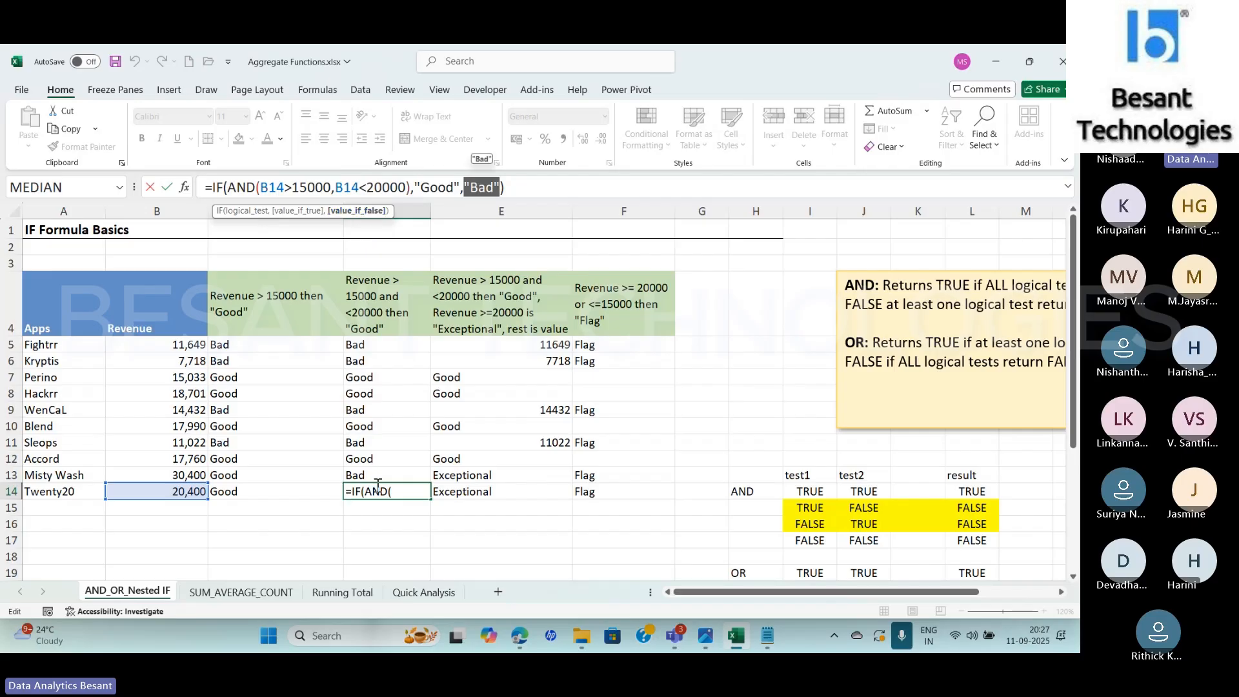
pyautogui.hotkey('ctrl', 'Return')
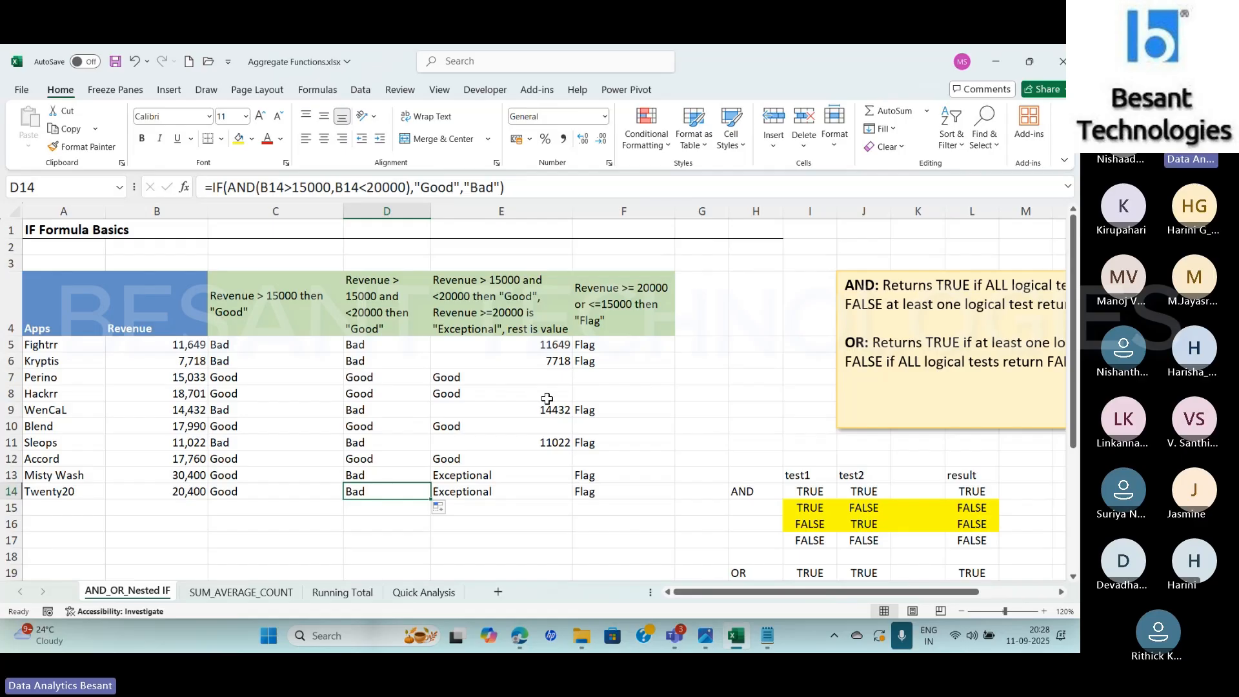
# Compare the OR formula in F5 with the nested IF formula in E5, and review the condition in header cell F4
pyautogui.click(604, 341)
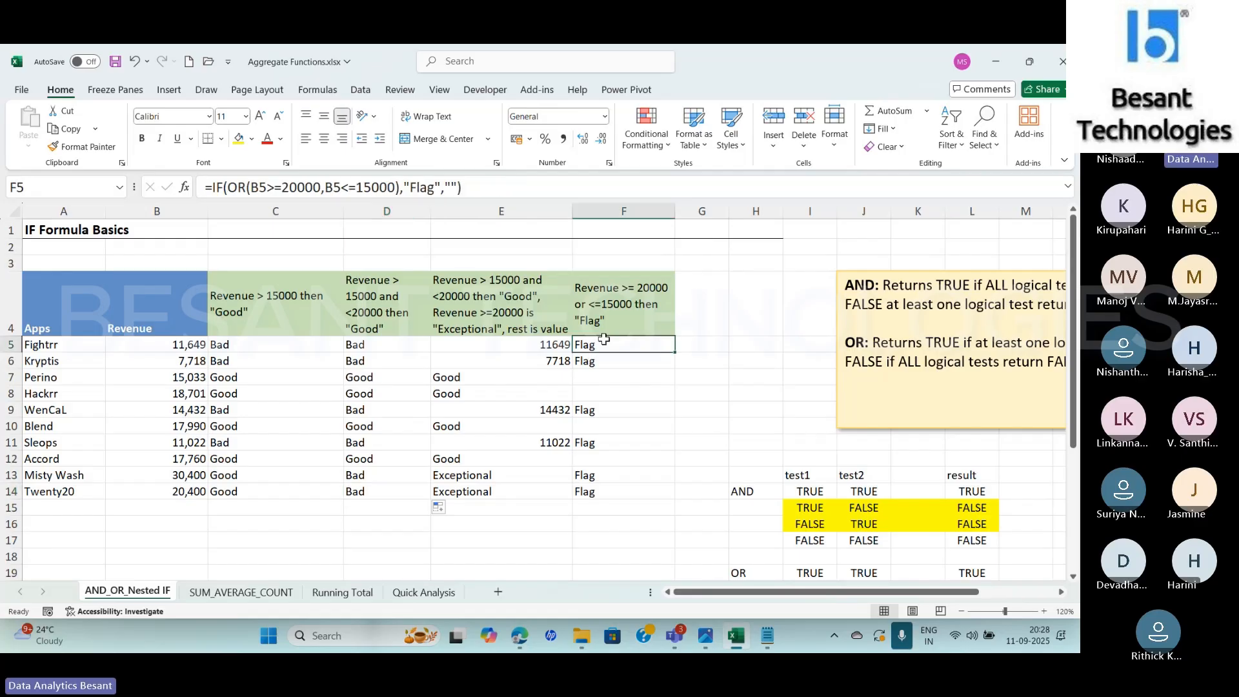
pyautogui.click(503, 345)
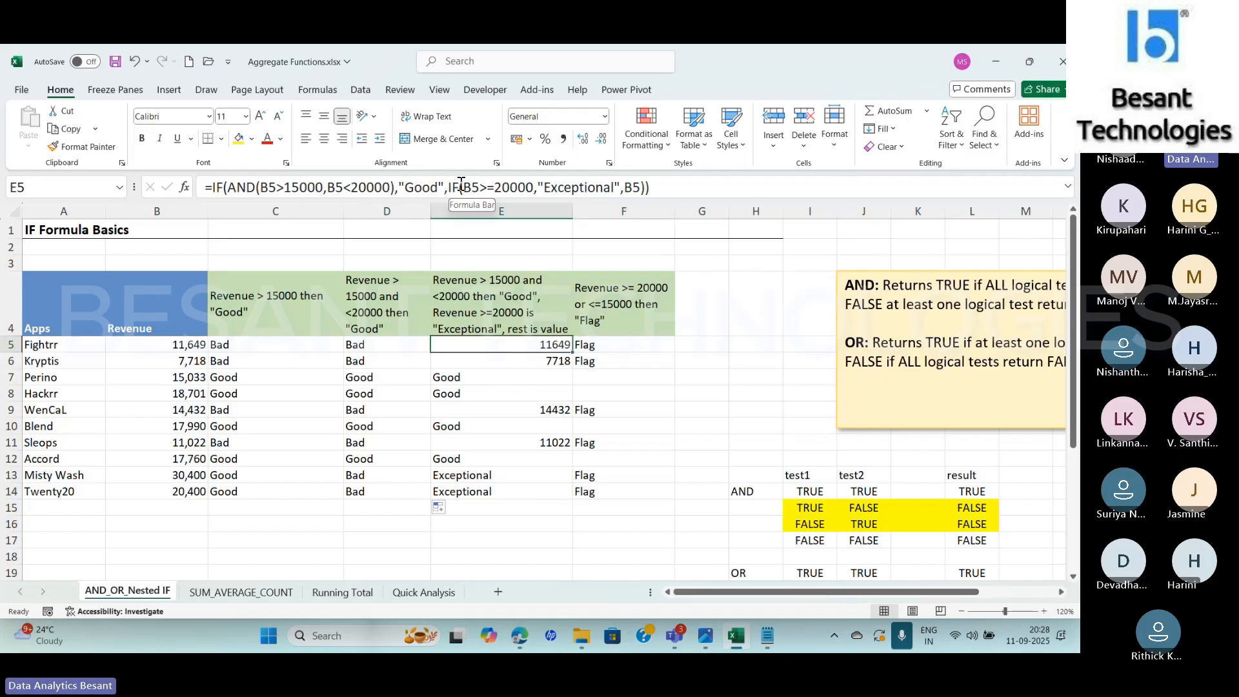
pyautogui.click(626, 347)
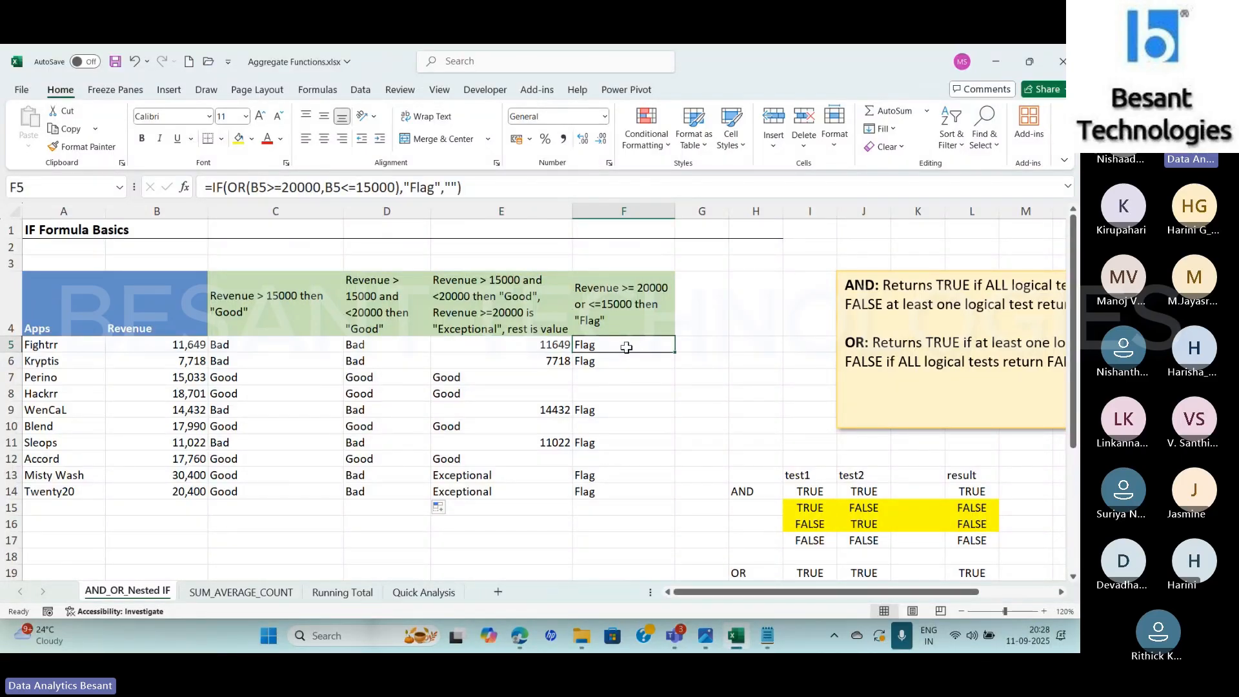
pyautogui.click(625, 313)
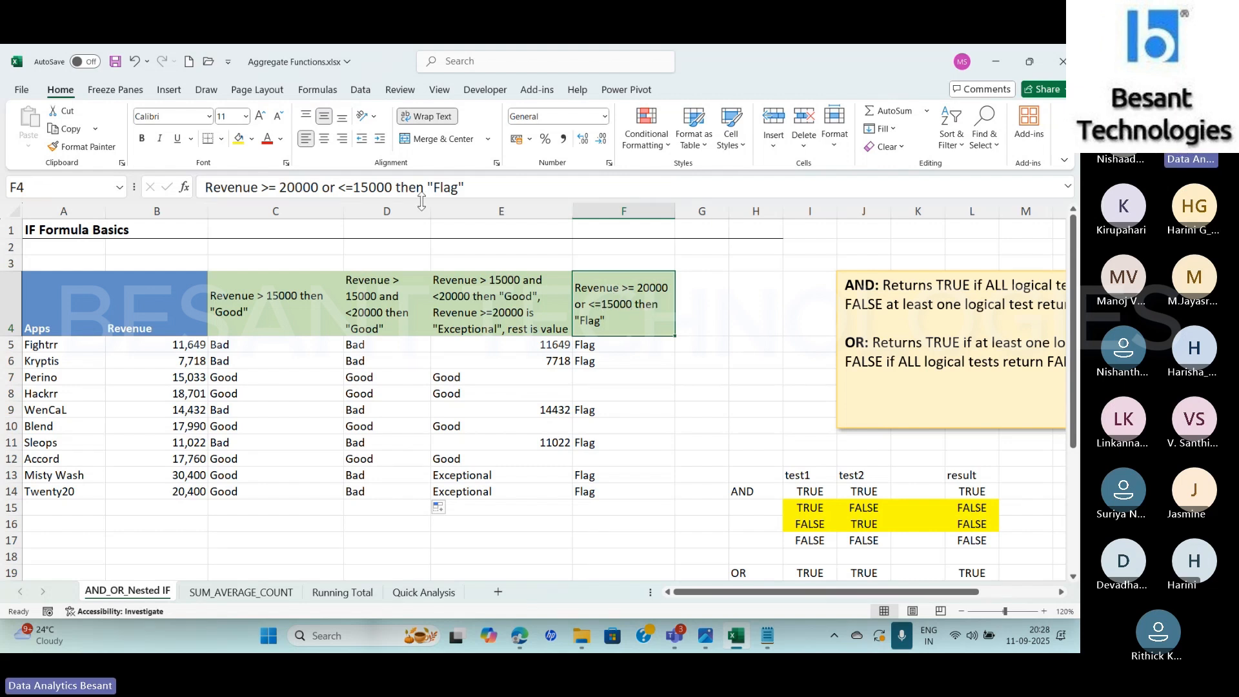
# Set the value-if-false argument of F5's IF formula with OR to "No Flag"
pyautogui.click(614, 347)
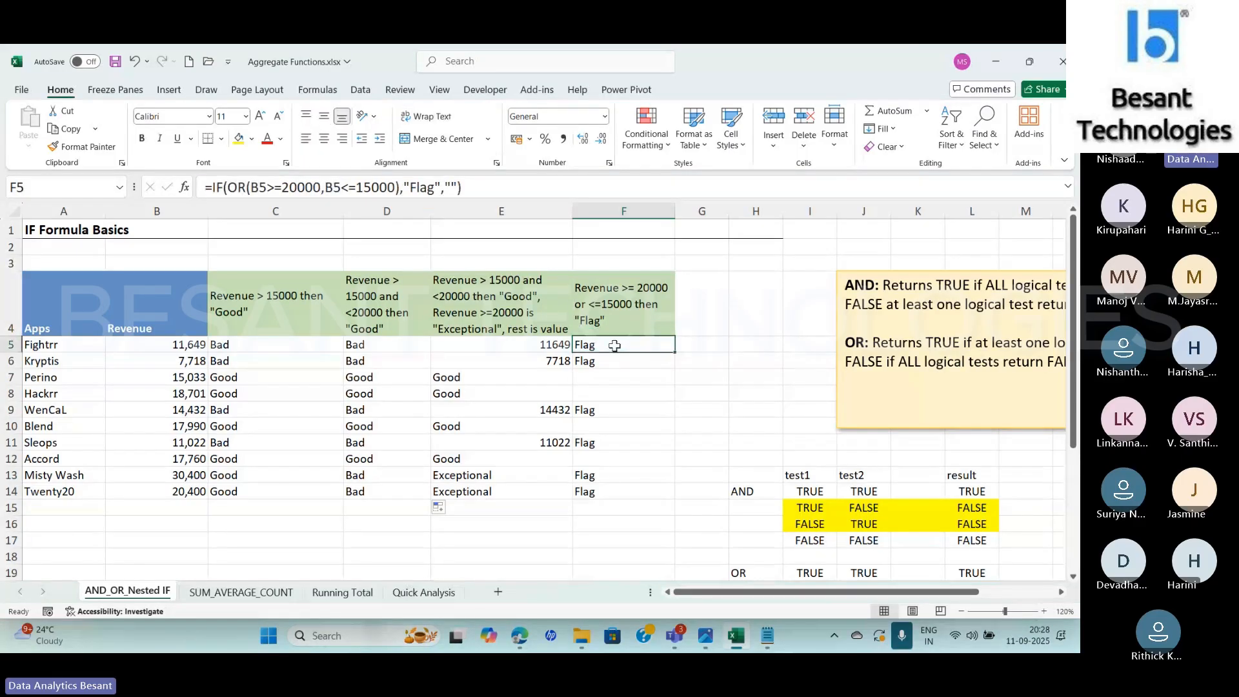
pyautogui.click(452, 188)
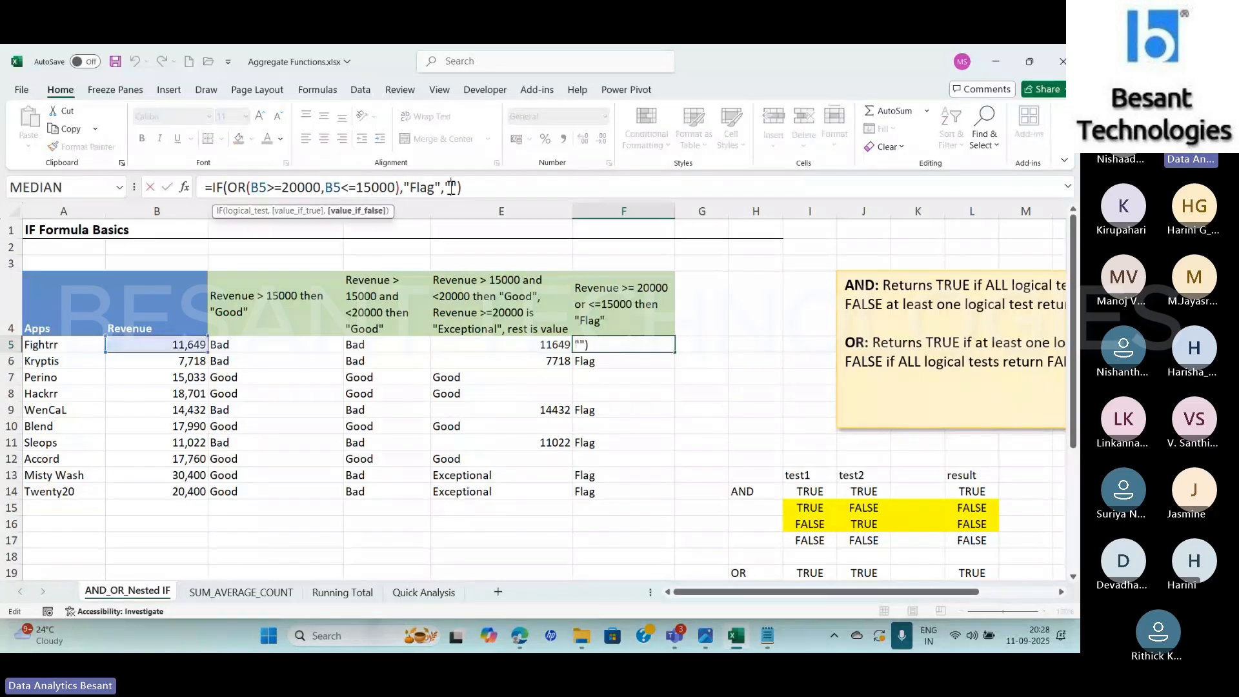
pyautogui.write('No Flag')
pyautogui.press('Return')
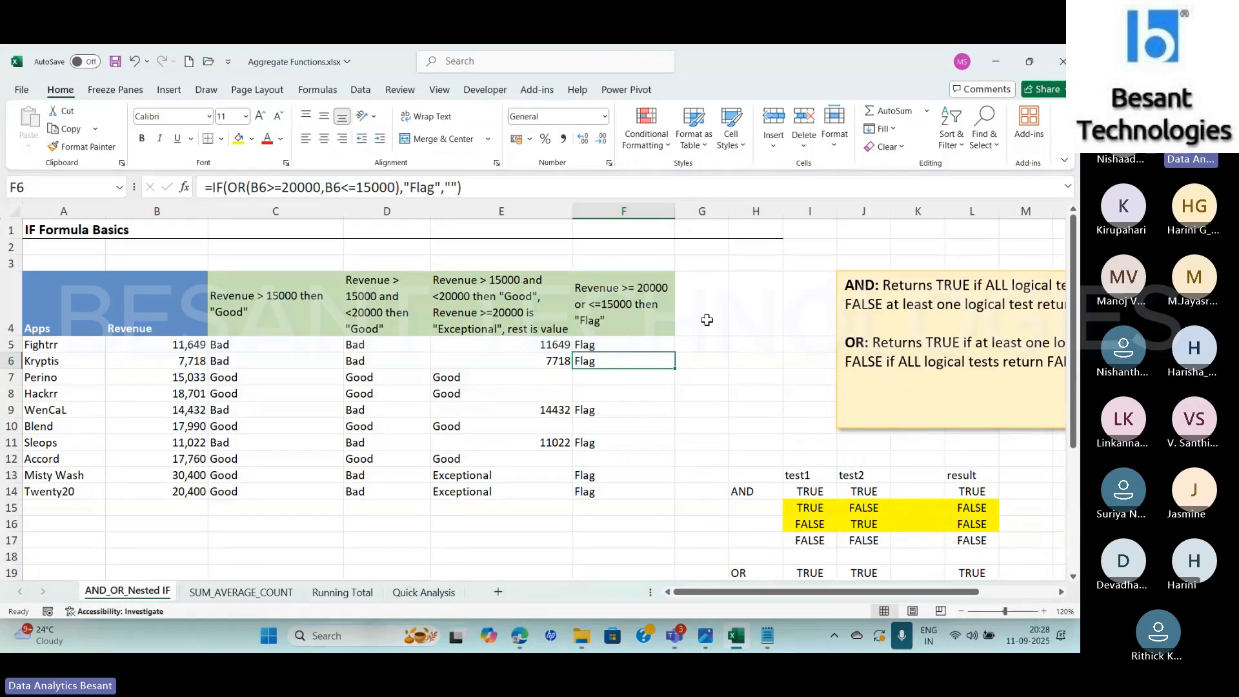
# Fill the OR-based IF formula from F5 down through F14
pyautogui.click(634, 342)
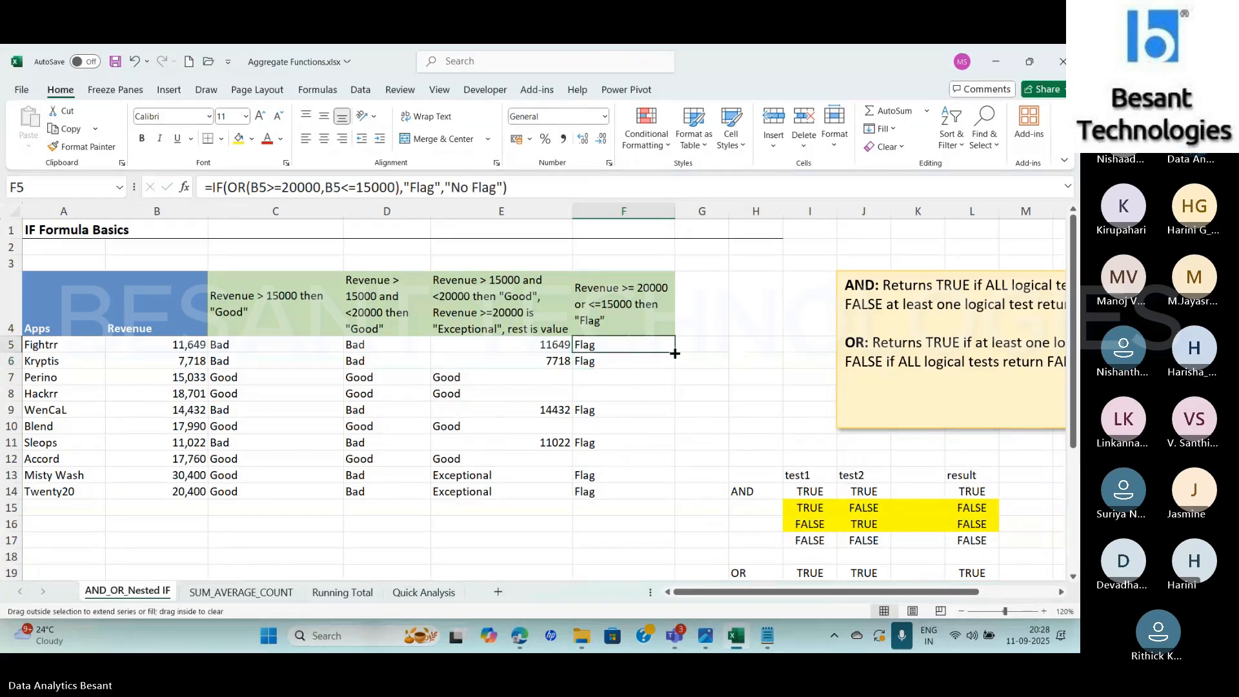
pyautogui.doubleClick(677, 352)
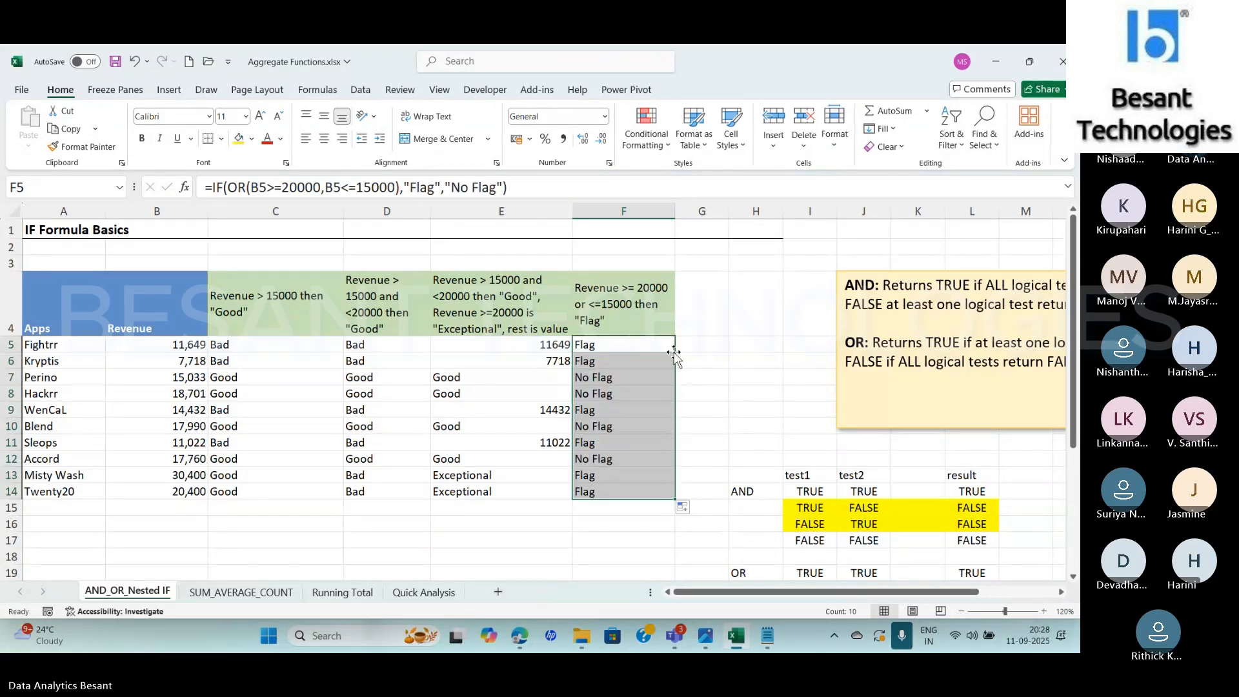
# Switch to Notepad to review the revenue ranges < 15000, 15000 - 20000 and > 20000, and return to Excel
pyautogui.hotkey('alt', 'Tab')
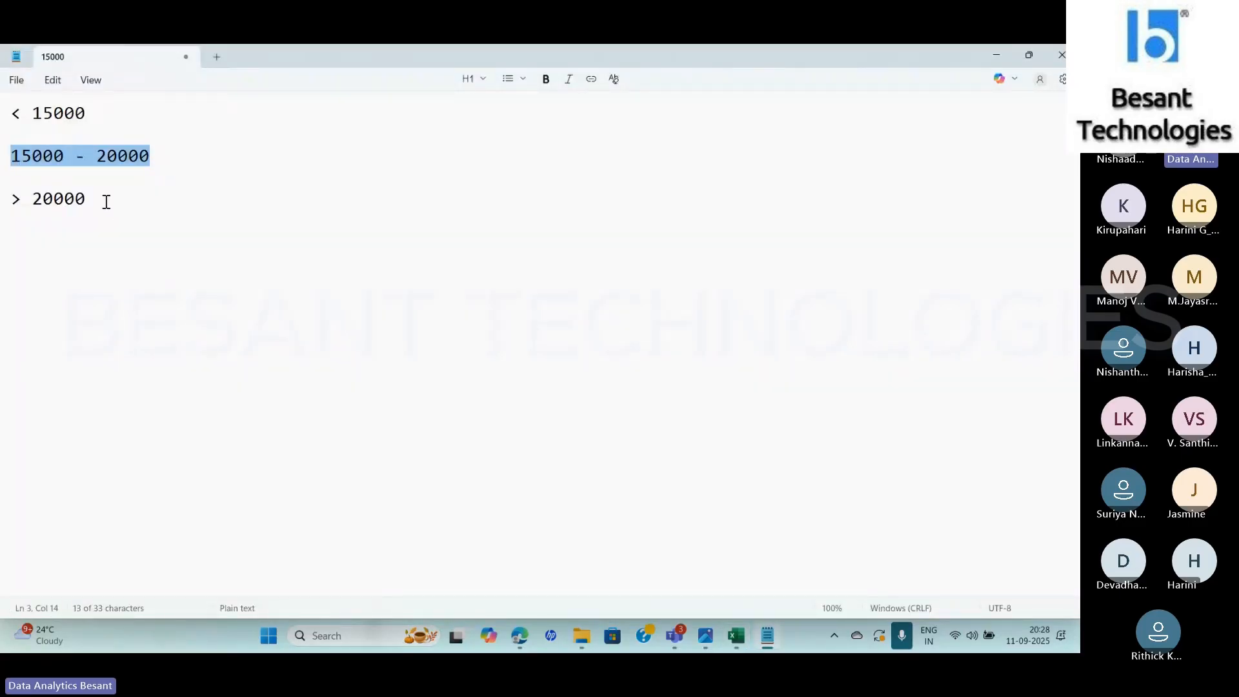
pyautogui.moveTo(106, 202); pyautogui.dragTo(3, 197)
pyautogui.moveTo(102, 119); pyautogui.dragTo(3, 115)
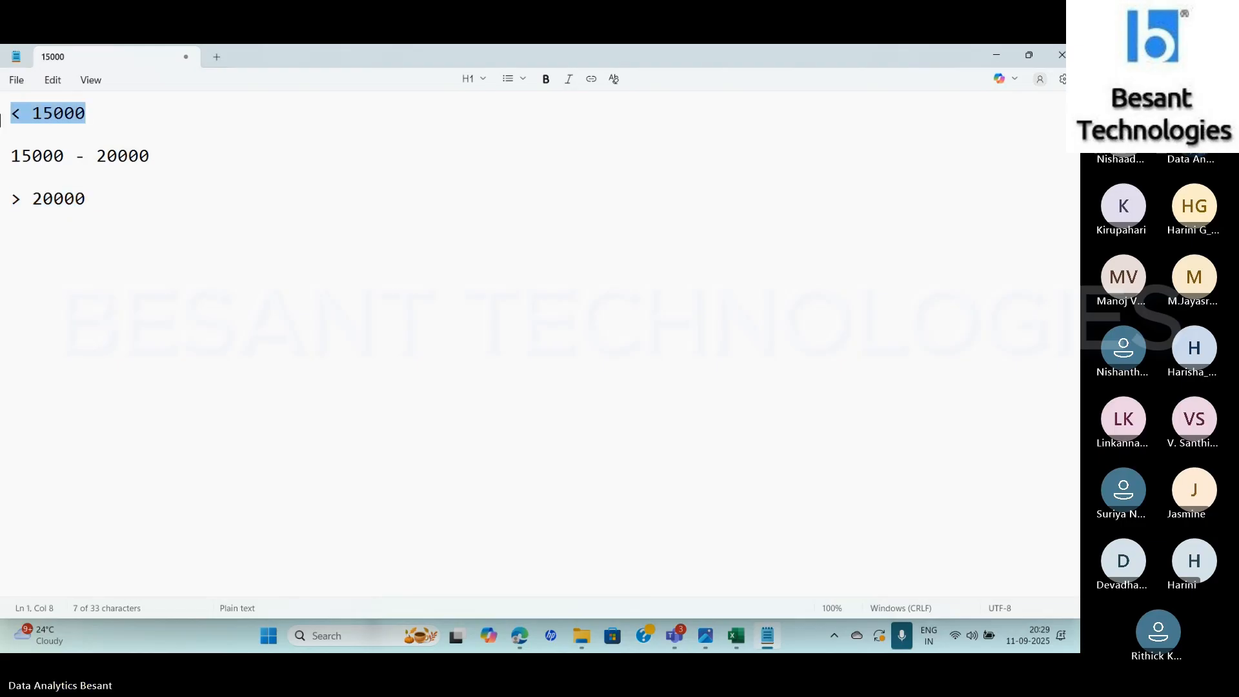
pyautogui.tripleClick(8, 160)
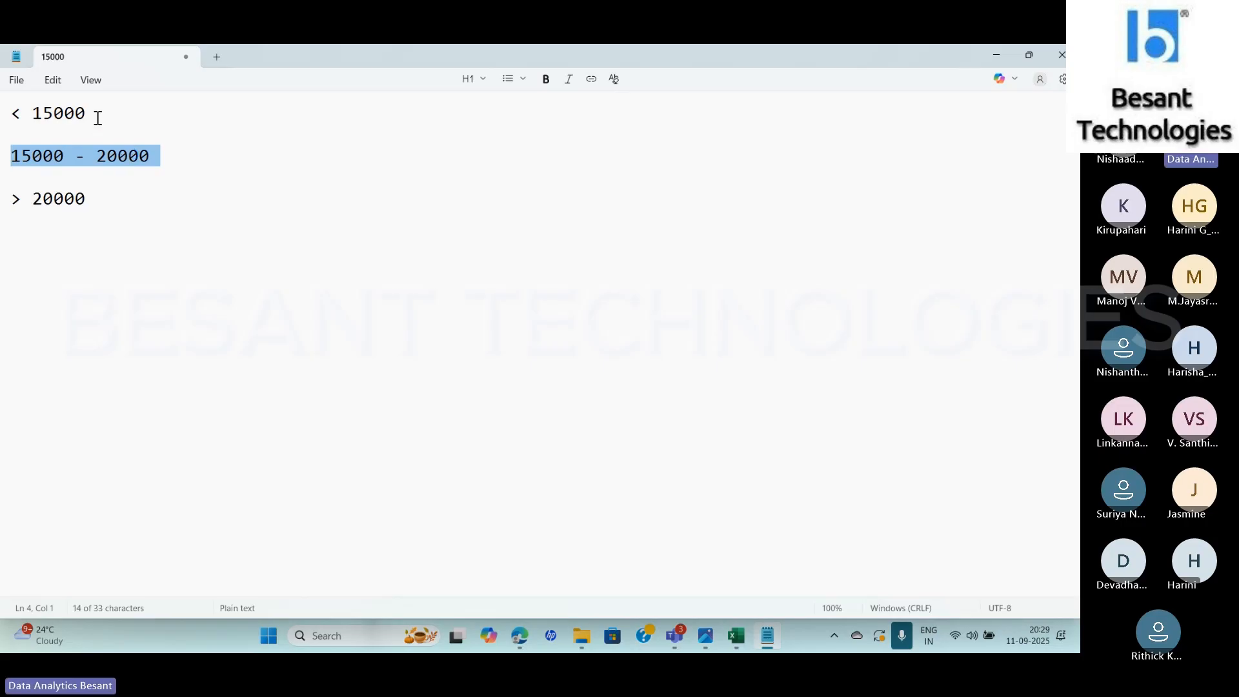
pyautogui.moveTo(97, 114); pyautogui.dragTo(1, 128)
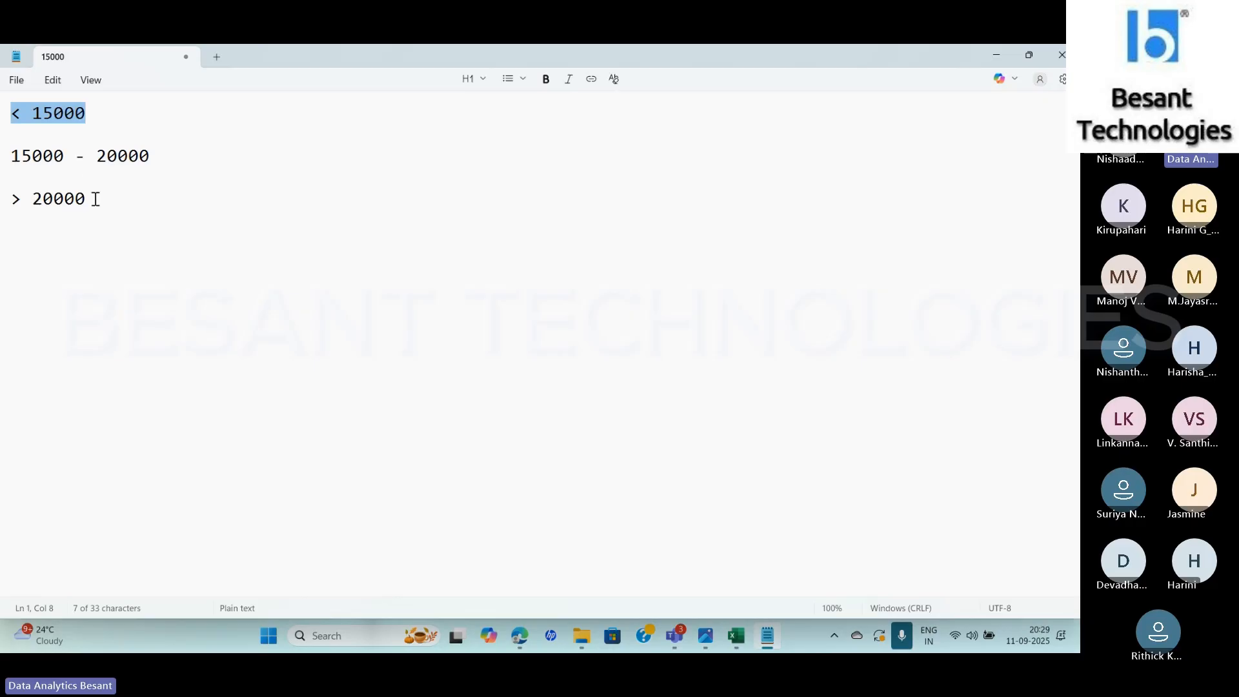
pyautogui.moveTo(95, 200); pyautogui.dragTo(1, 198)
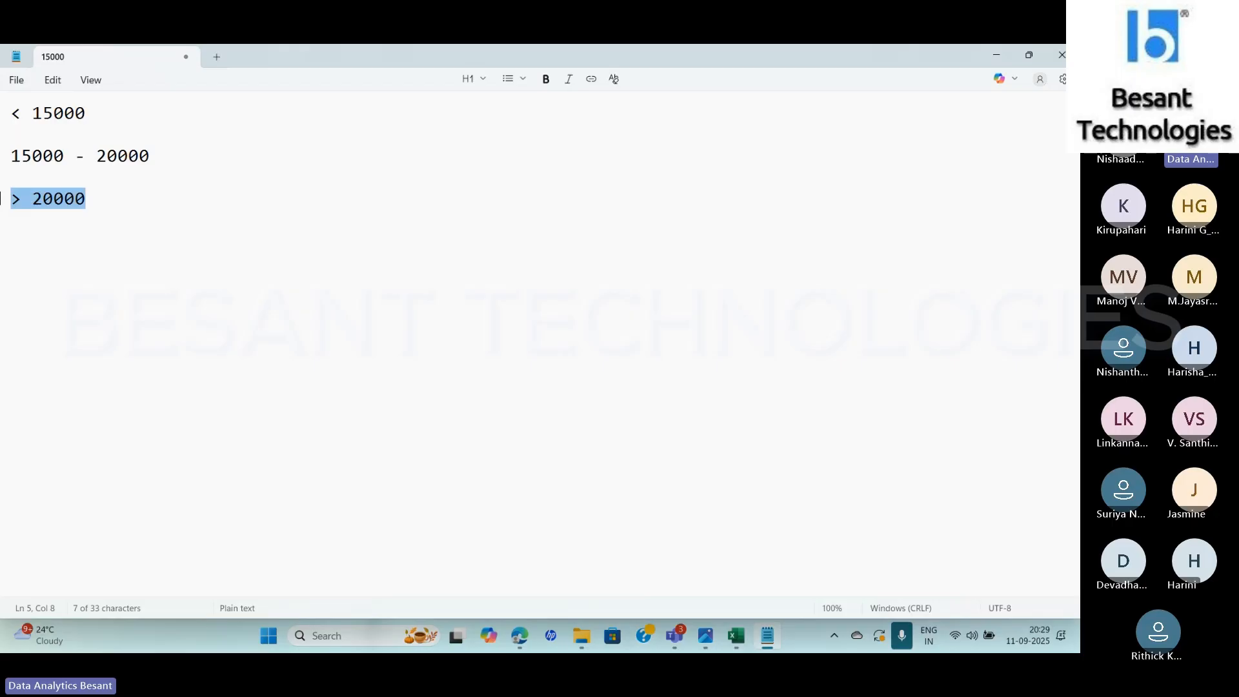
pyautogui.click(43, 199)
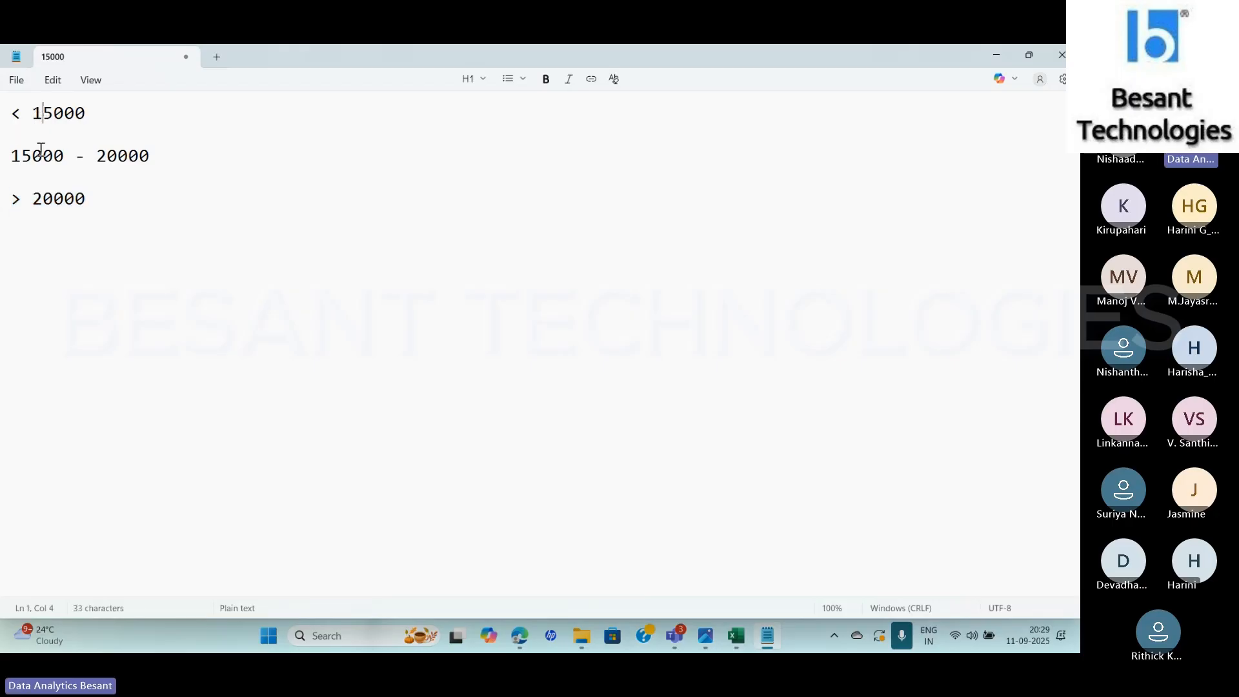
pyautogui.click(46, 113)
pyautogui.click(47, 204)
pyautogui.hotkey('alt', 'Tab')
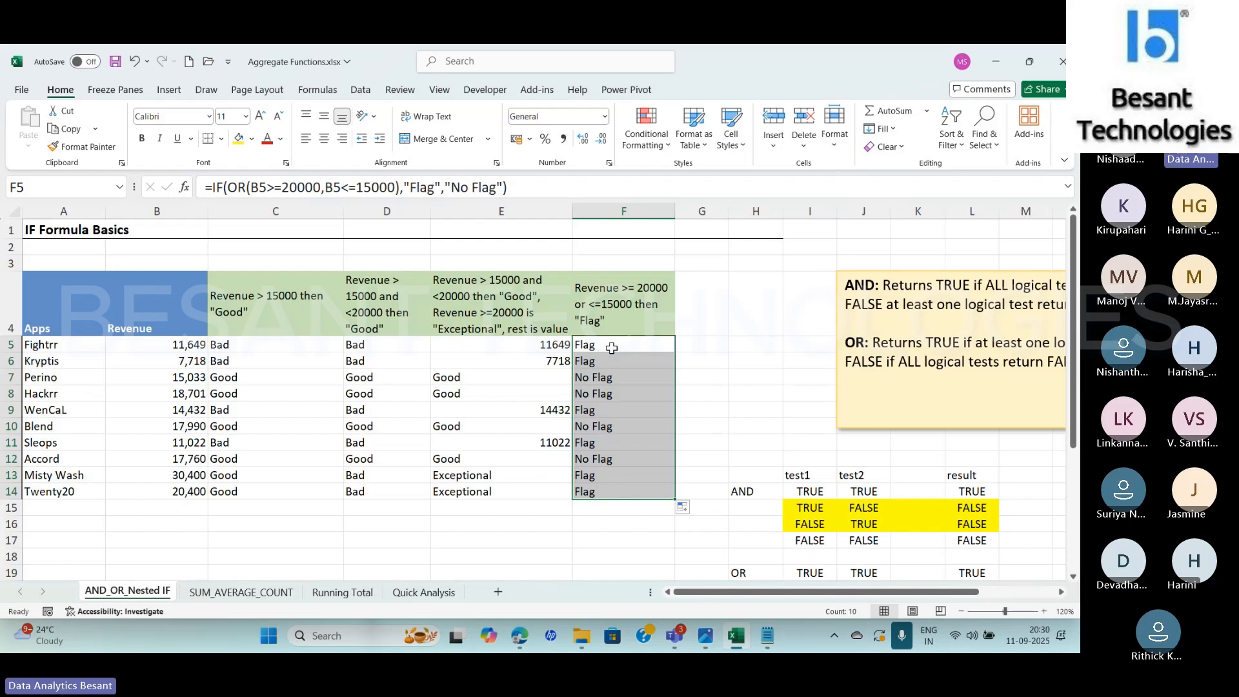
pyautogui.click(611, 348)
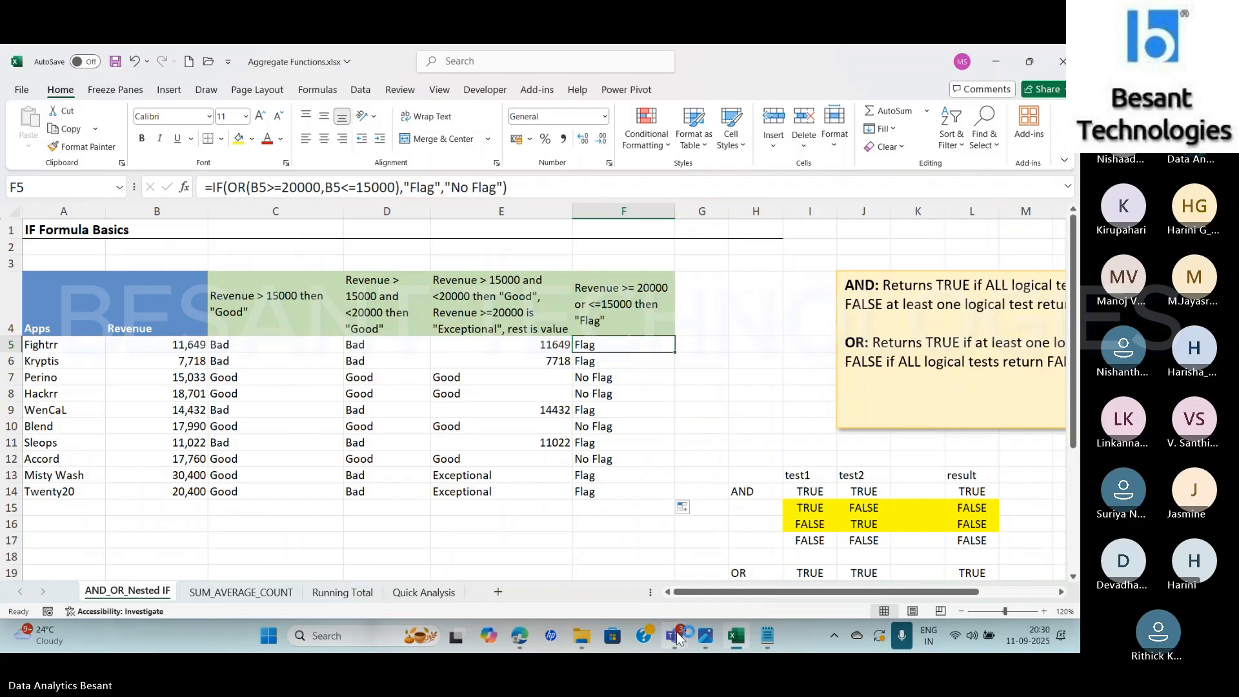
pyautogui.moveTo(677, 633)
pyautogui.click(626, 602)
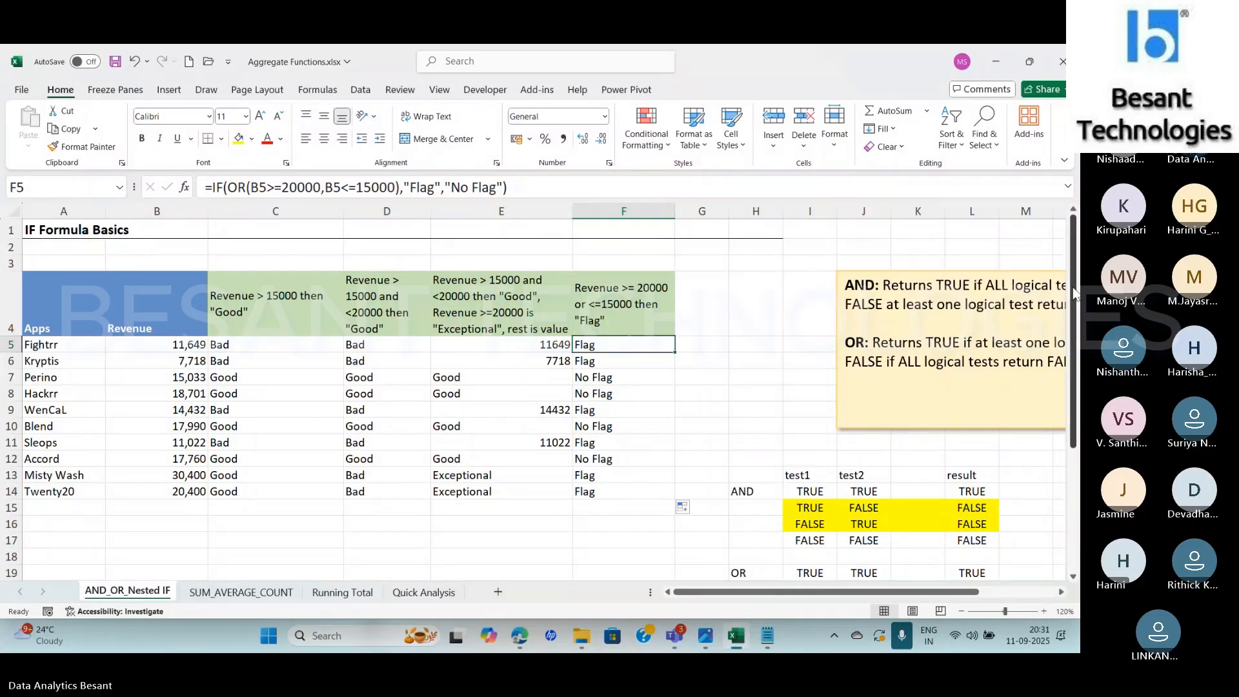
# Check the OR truth table, and examine the logical test, value-if-true and value-if-false arguments of F5's formula without editing them
pyautogui.scroll(-2, 805, 461)
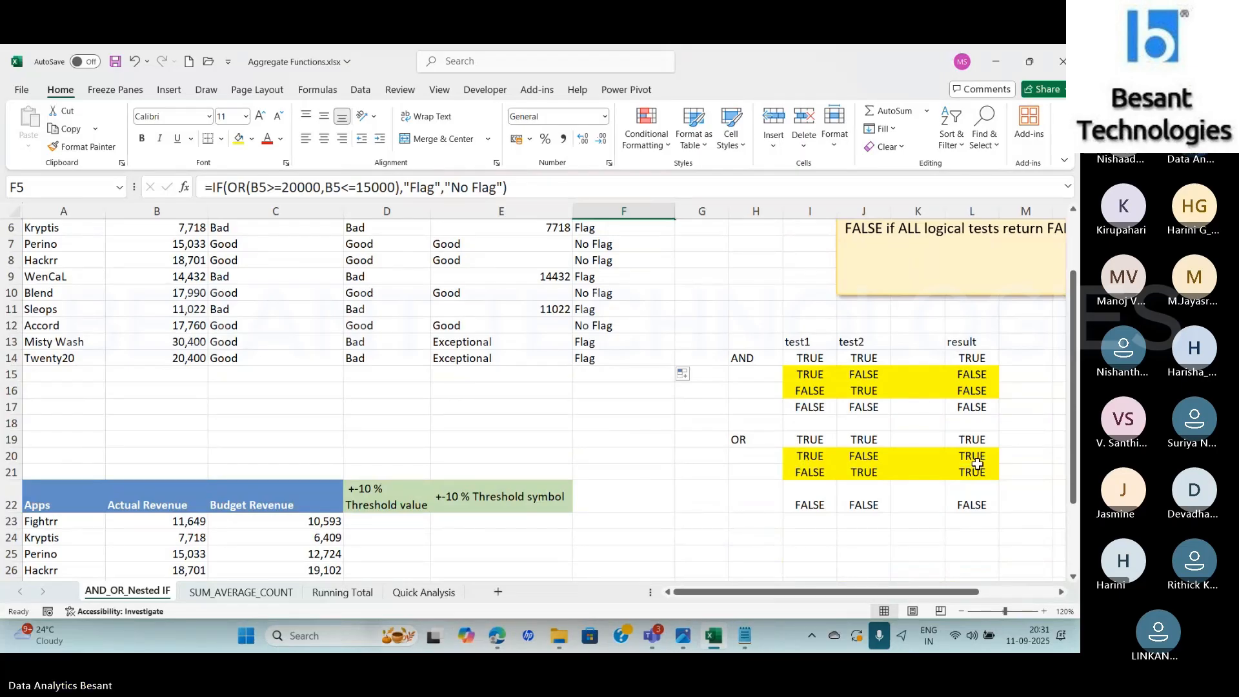
pyautogui.scroll(2, 492, 289)
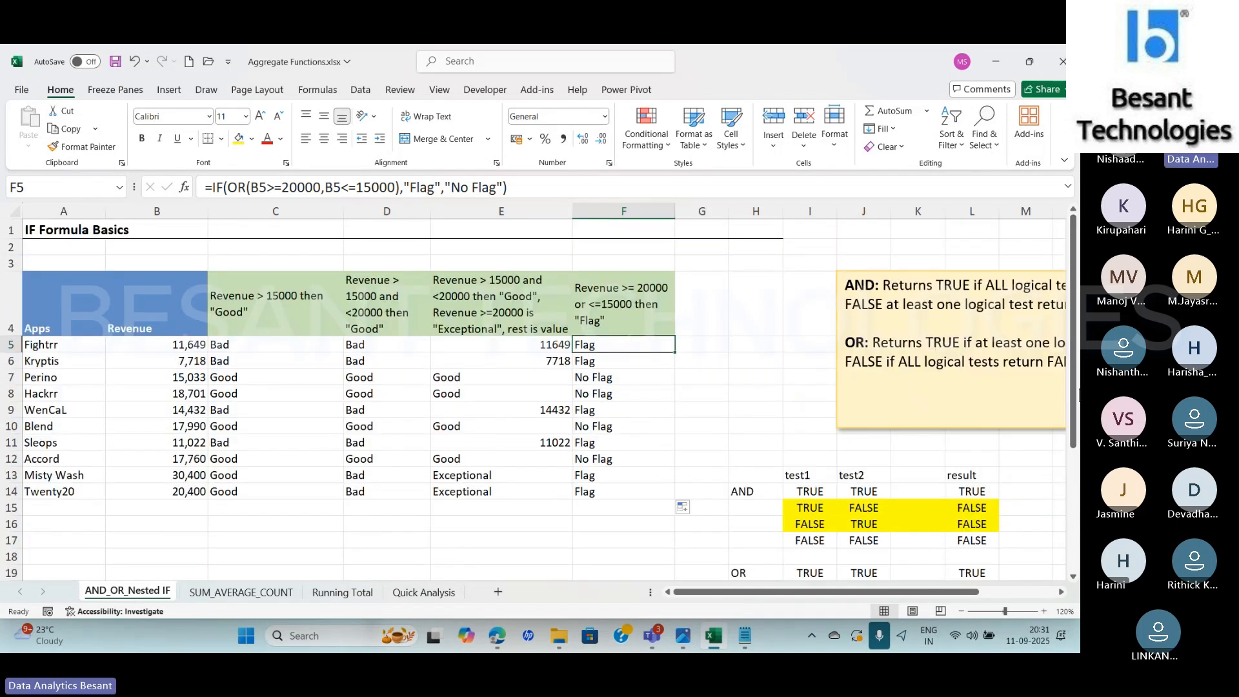
pyautogui.moveTo(227, 188); pyautogui.dragTo(401, 188)
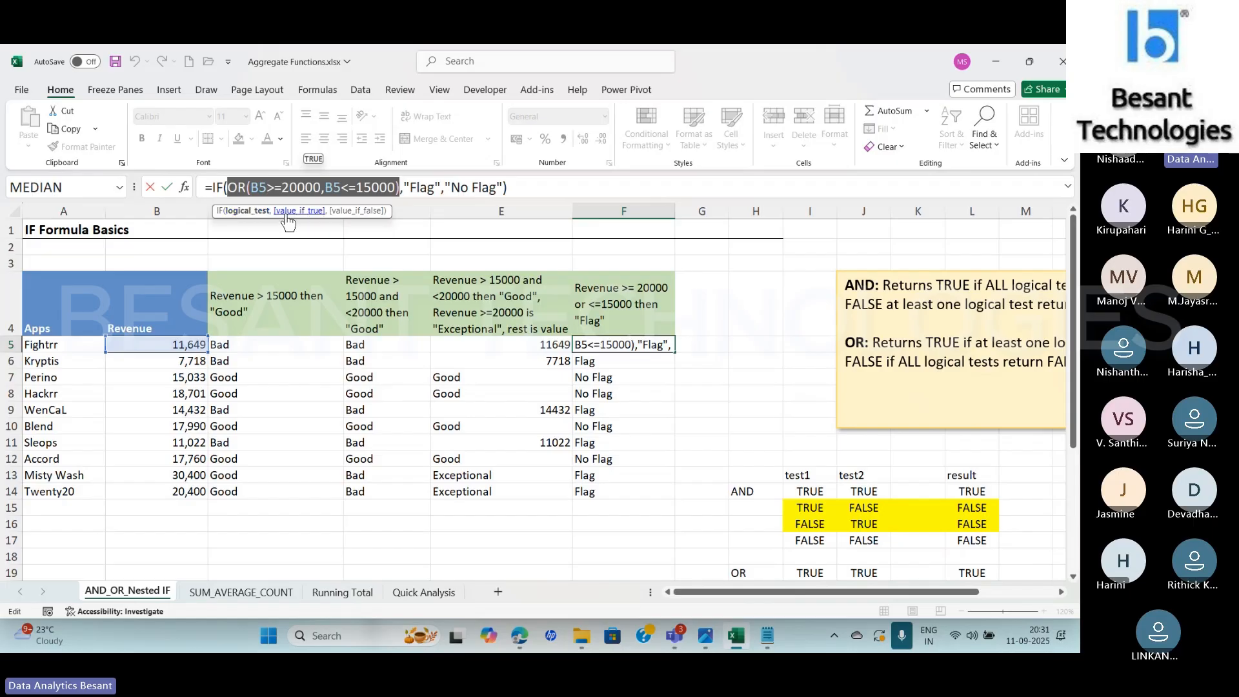
pyautogui.click(300, 212)
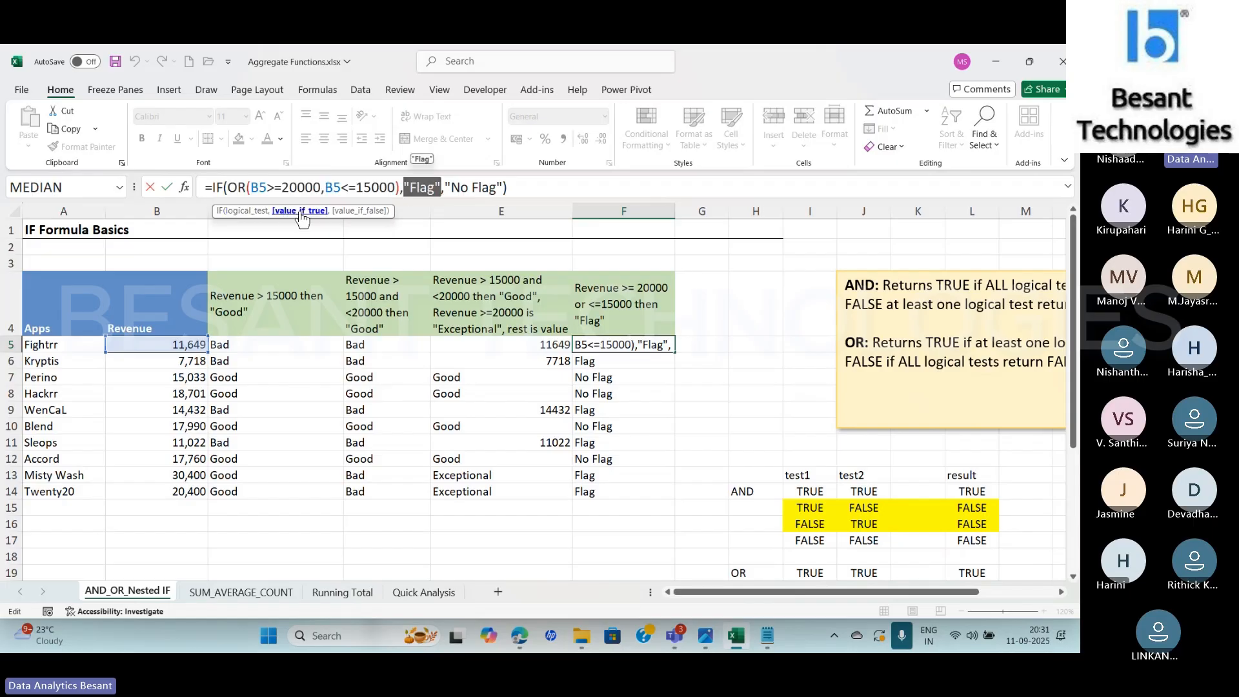
pyautogui.click(369, 211)
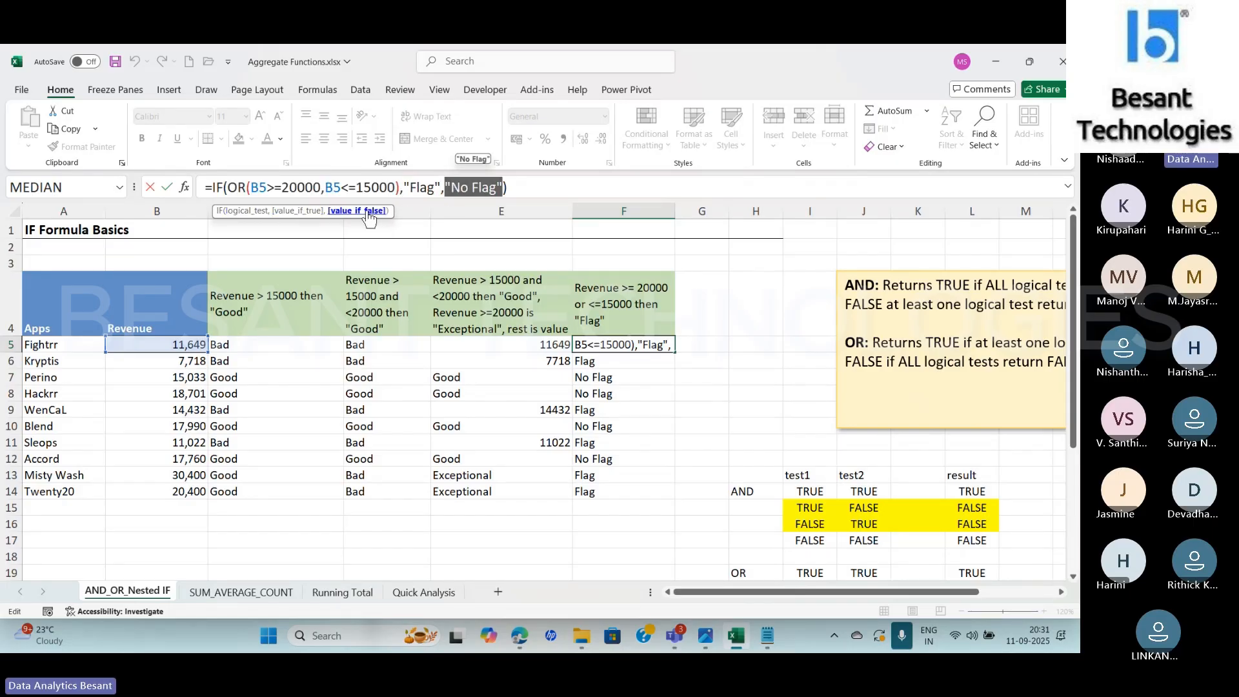
pyautogui.click(303, 213)
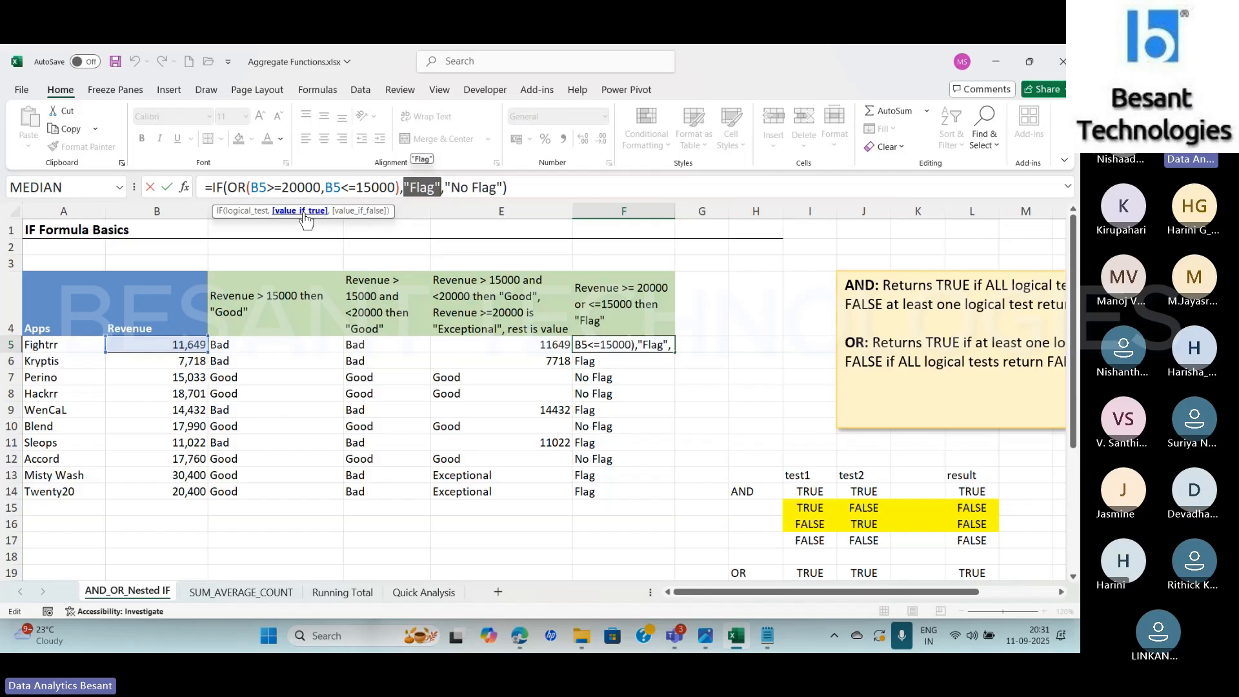
pyautogui.press('Escape')
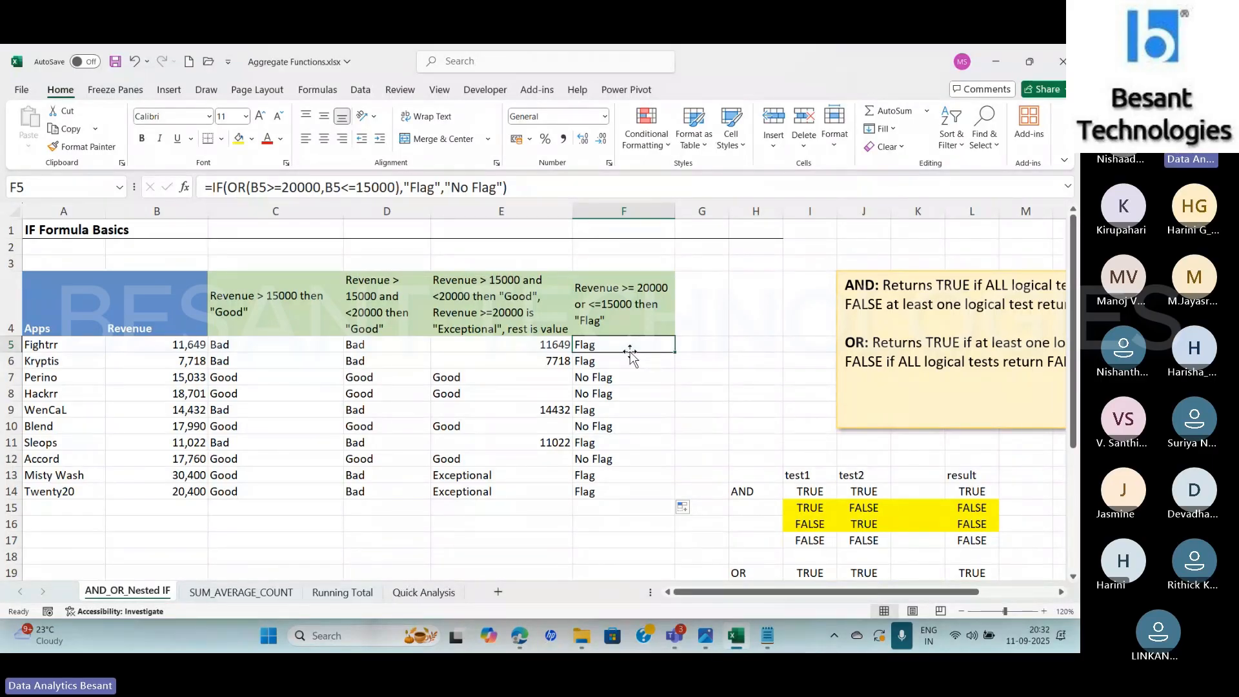
# Examine the OR conditions and the enclosing IF arguments of F7's formula in Function Arguments without editing them
pyautogui.press('Down')
pyautogui.press('Down')
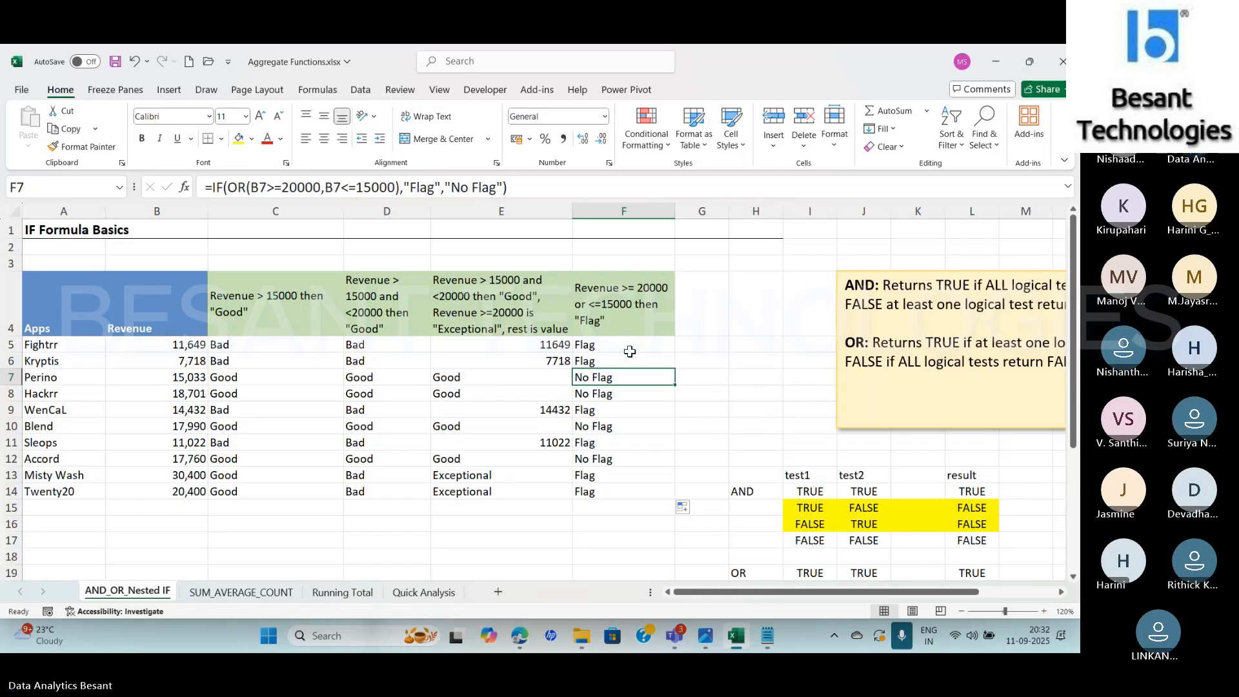
pyautogui.click(288, 186)
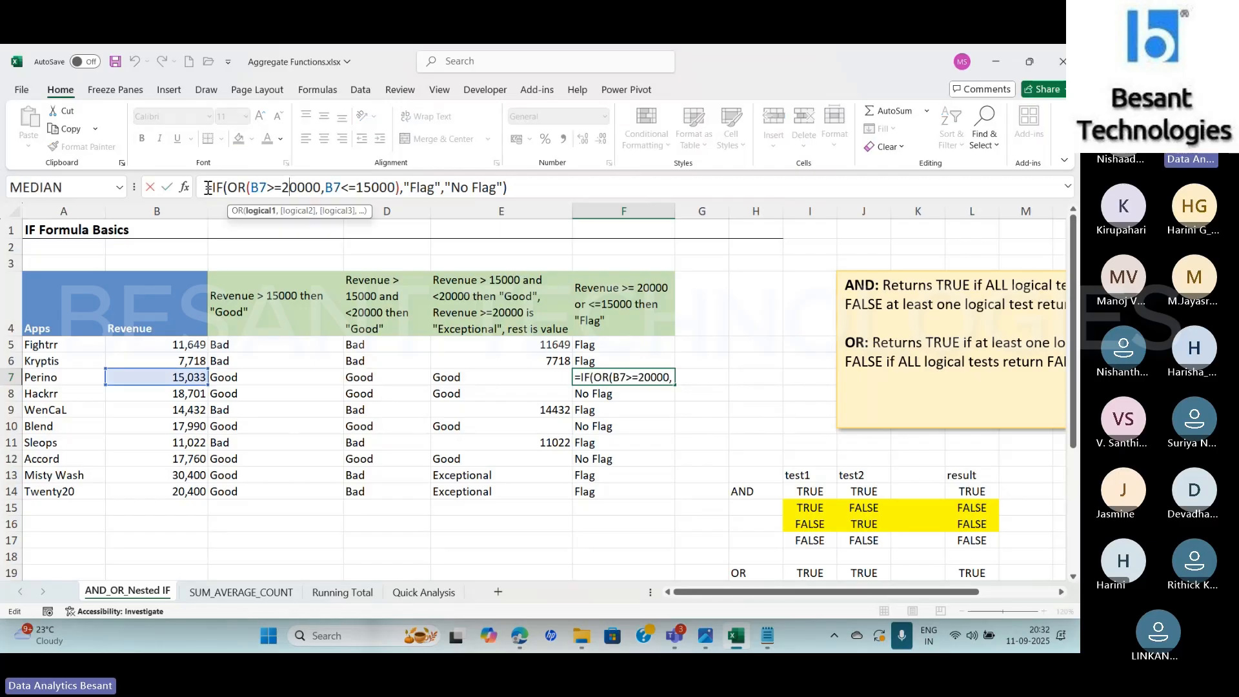
pyautogui.click(188, 188)
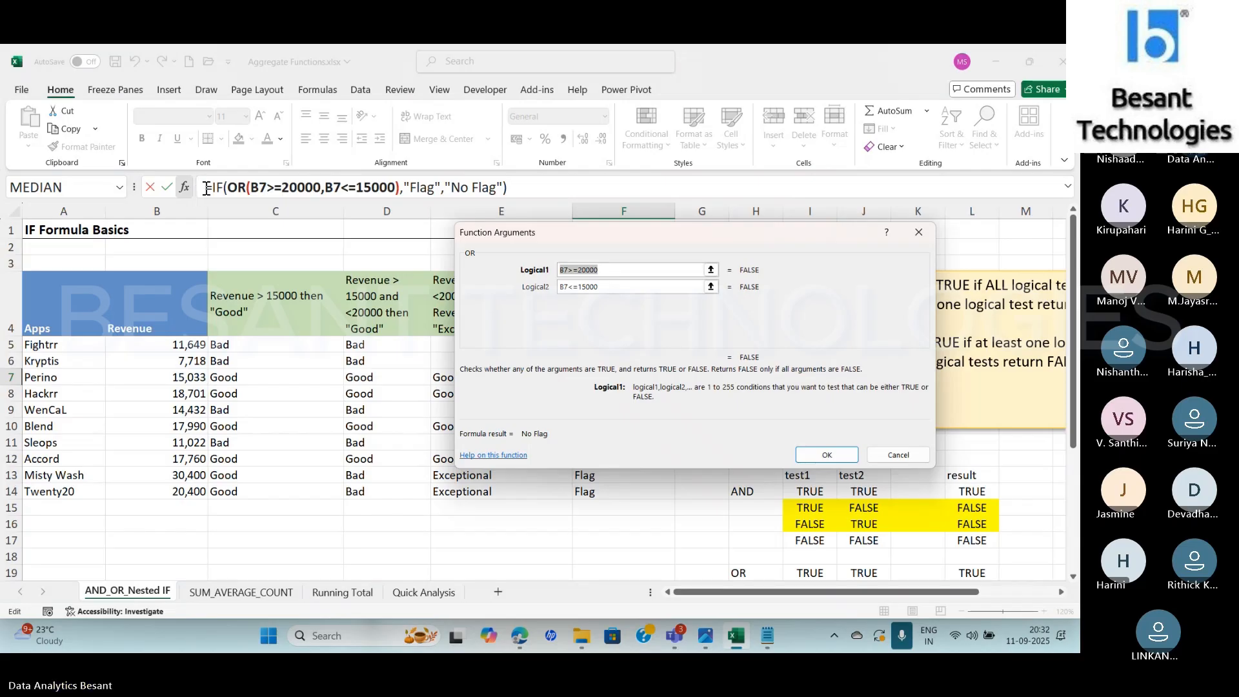
pyautogui.click(630, 270)
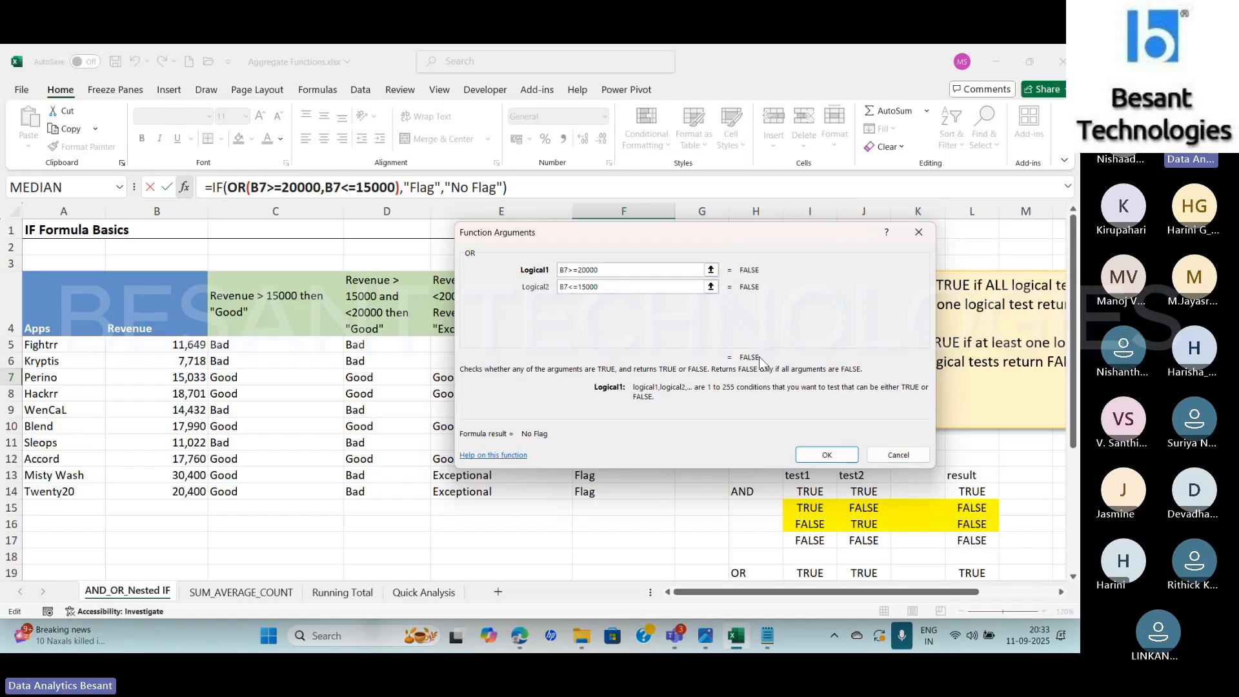
pyautogui.click(228, 189)
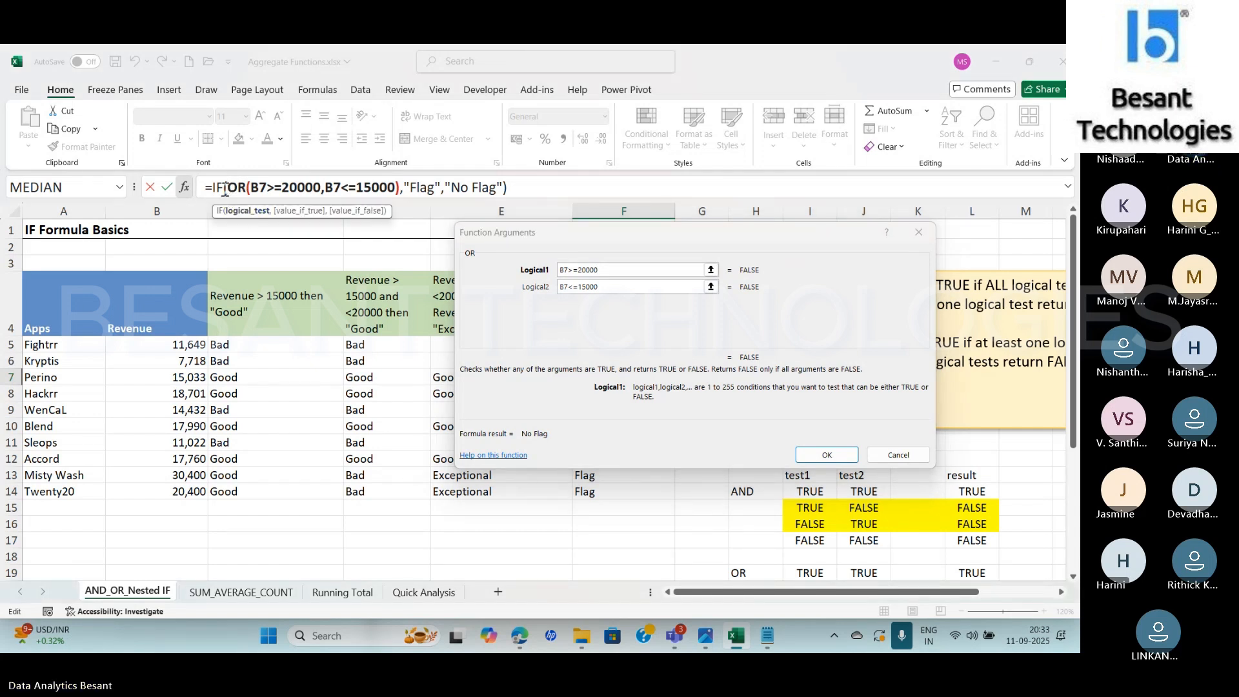
pyautogui.click(224, 188)
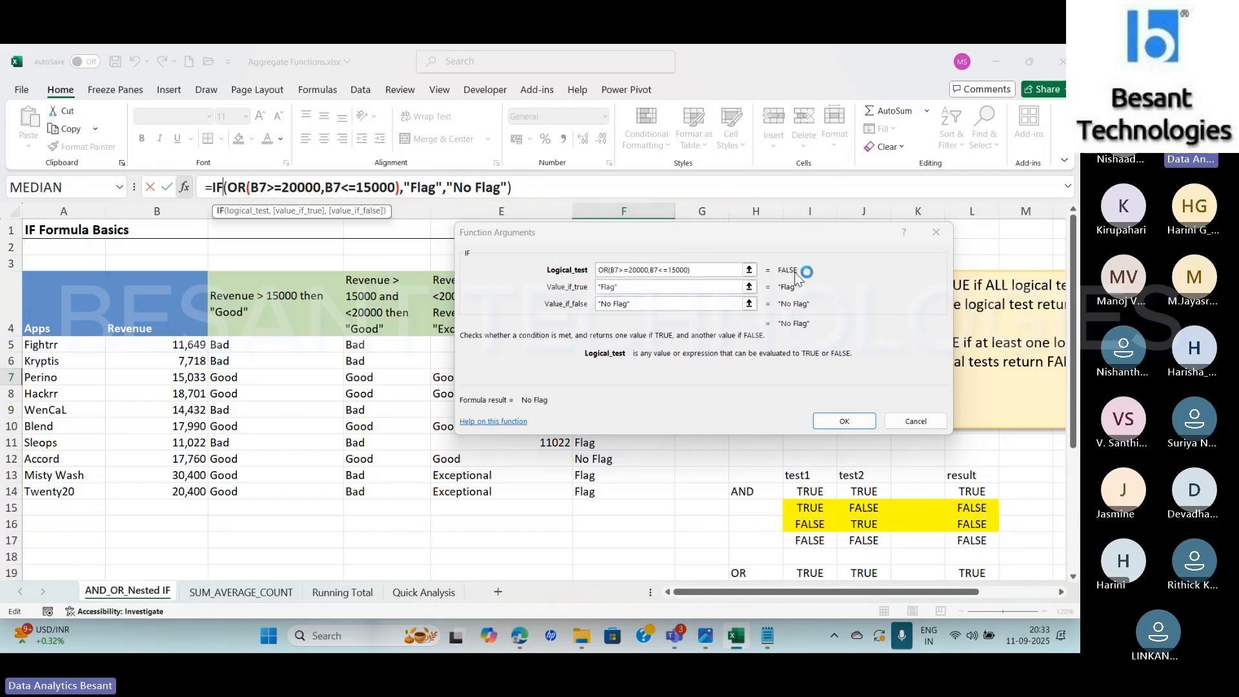
pyautogui.click(639, 301)
pyautogui.click(922, 423)
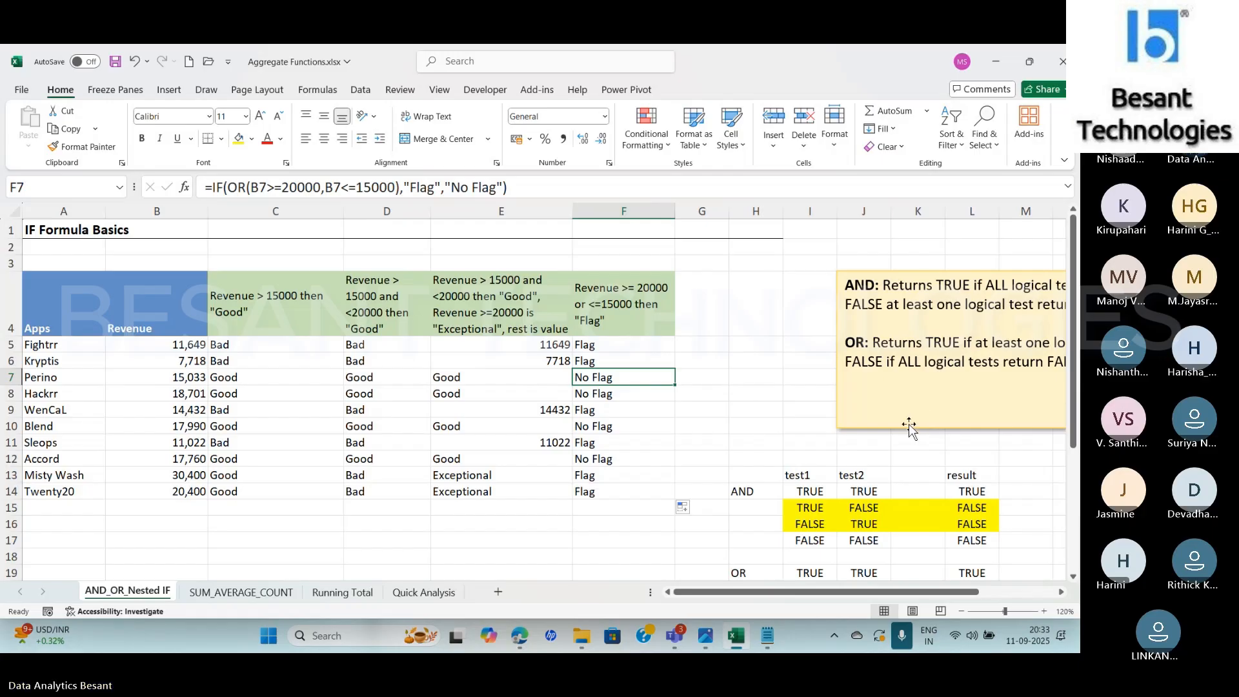
# Inspect both OR conditions and the IF function's arguments in F13's formula, leaving it unedited
pyautogui.click(605, 477)
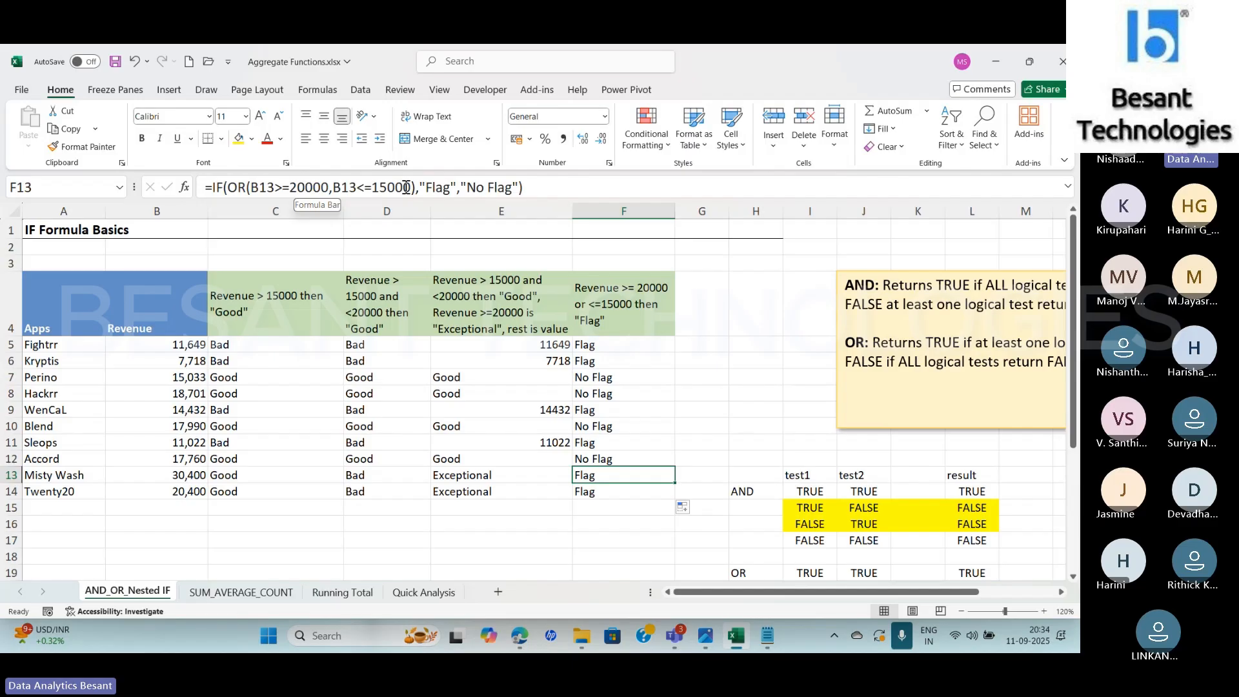
pyautogui.click(237, 191)
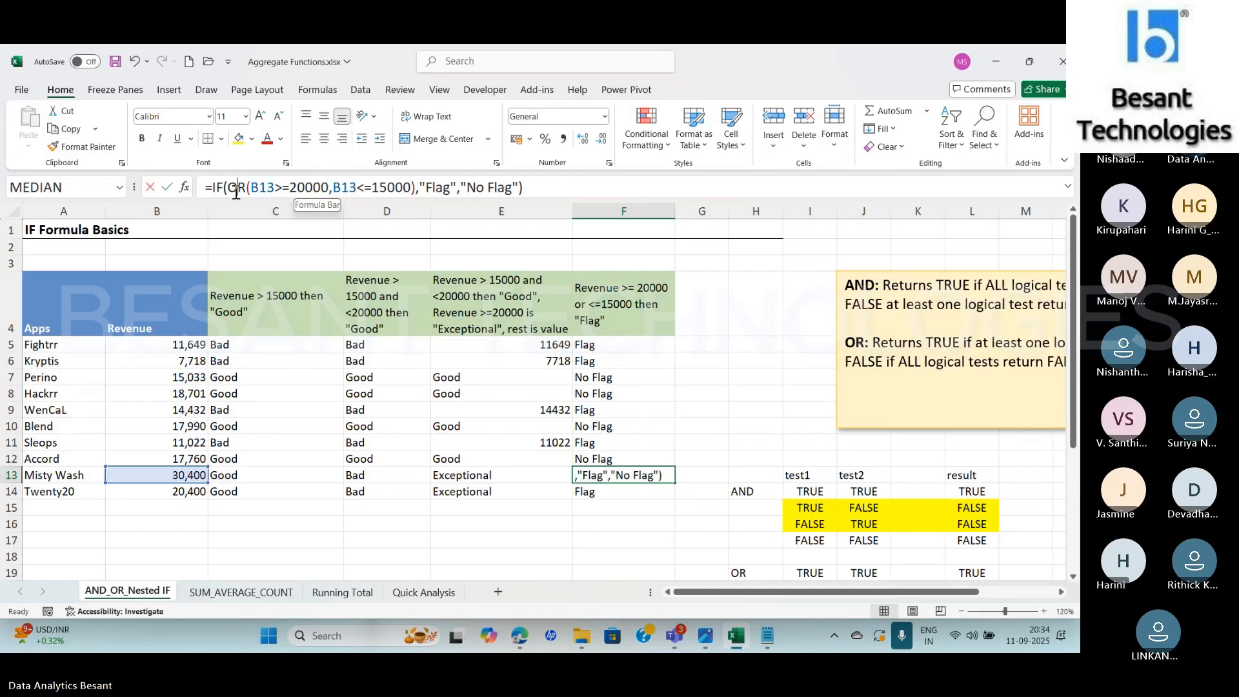
pyautogui.click(268, 188)
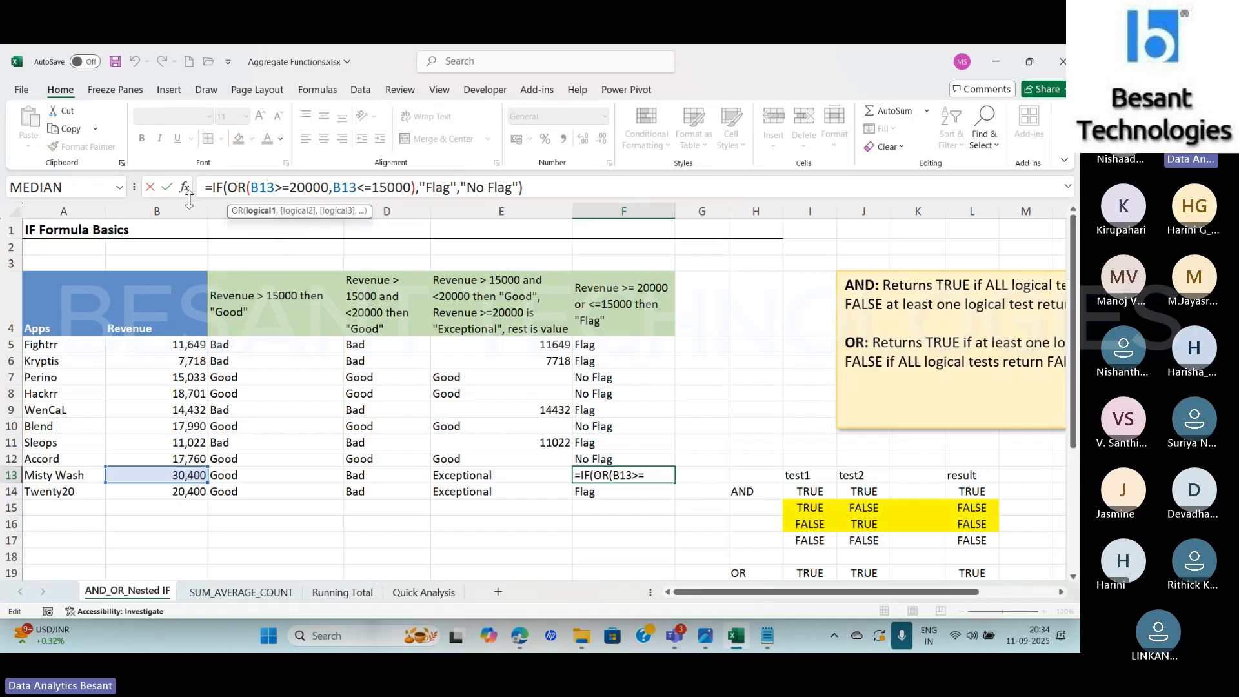
pyautogui.click(184, 189)
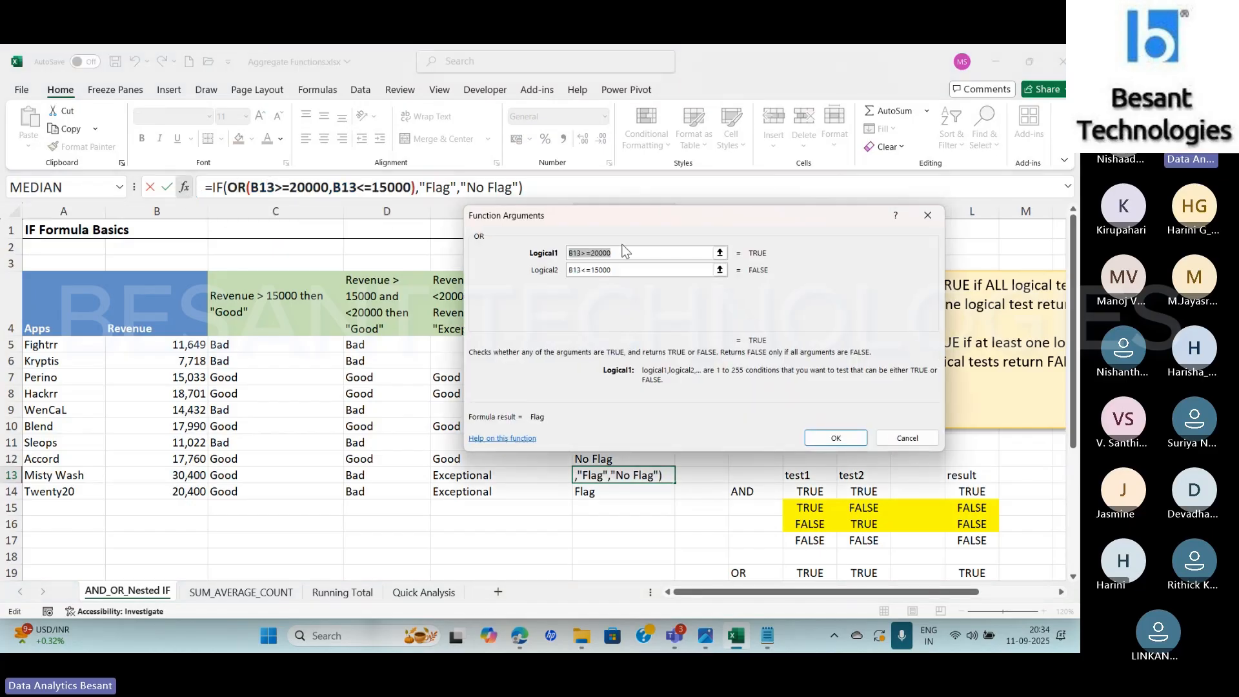
pyautogui.click(626, 251)
pyautogui.click(626, 270)
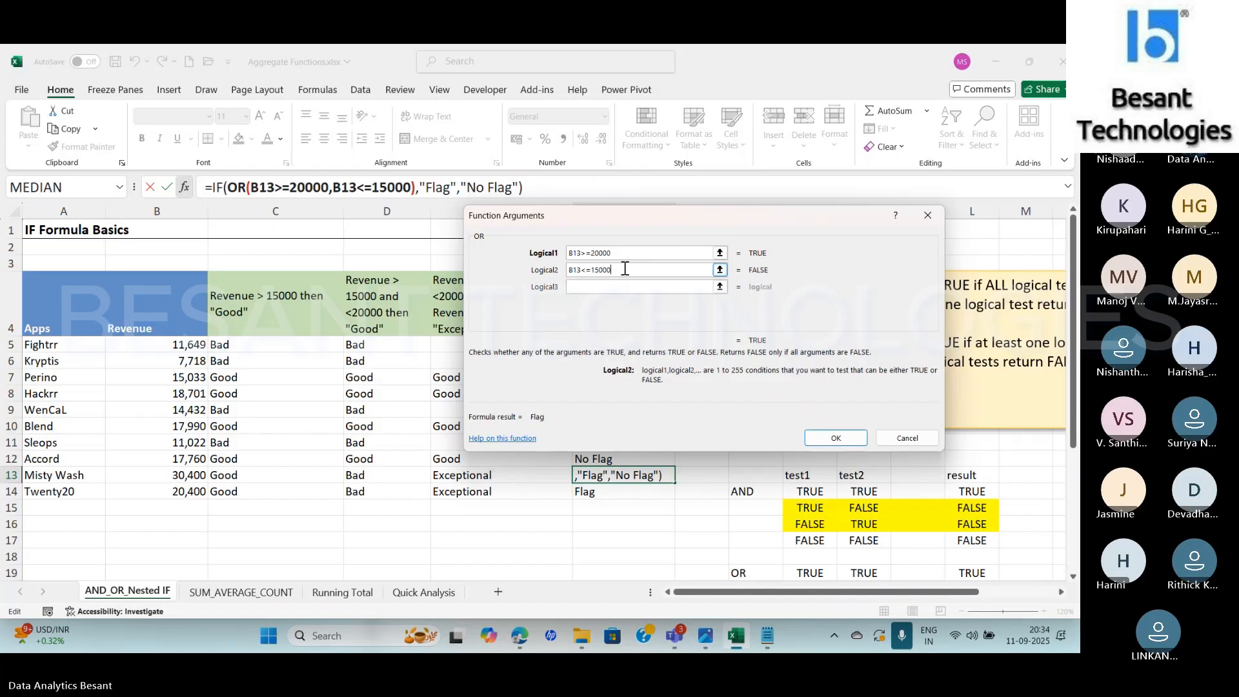
pyautogui.click(545, 269)
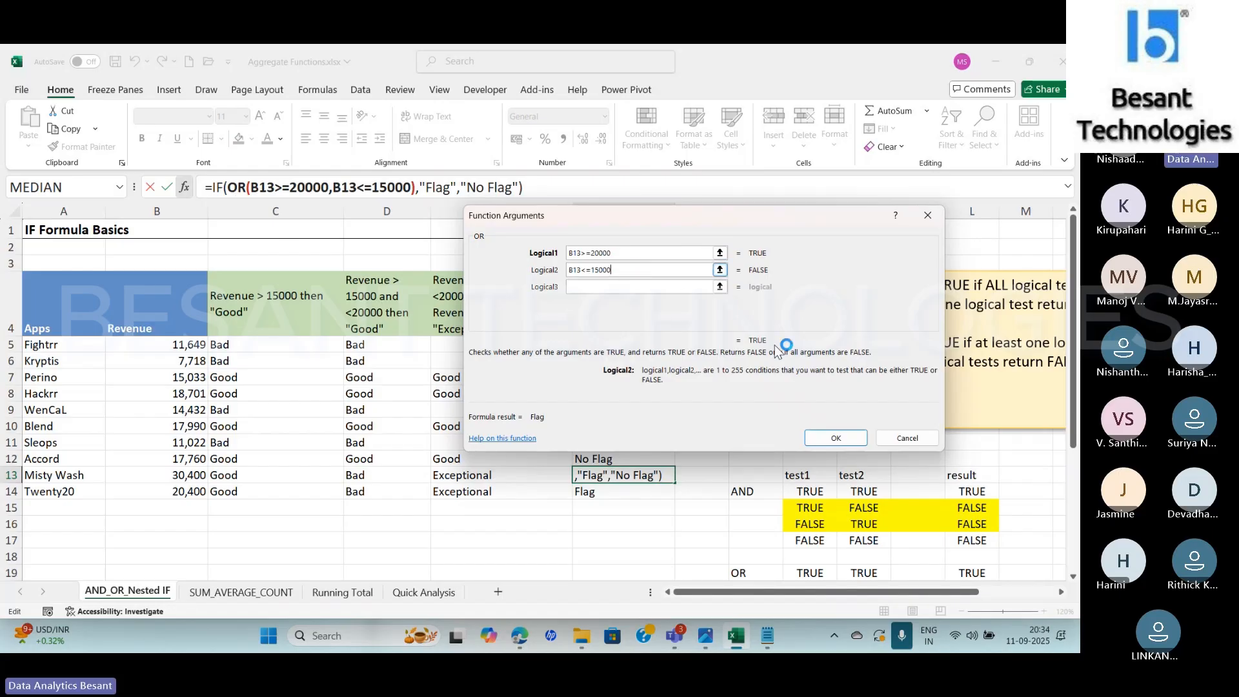
pyautogui.click(217, 189)
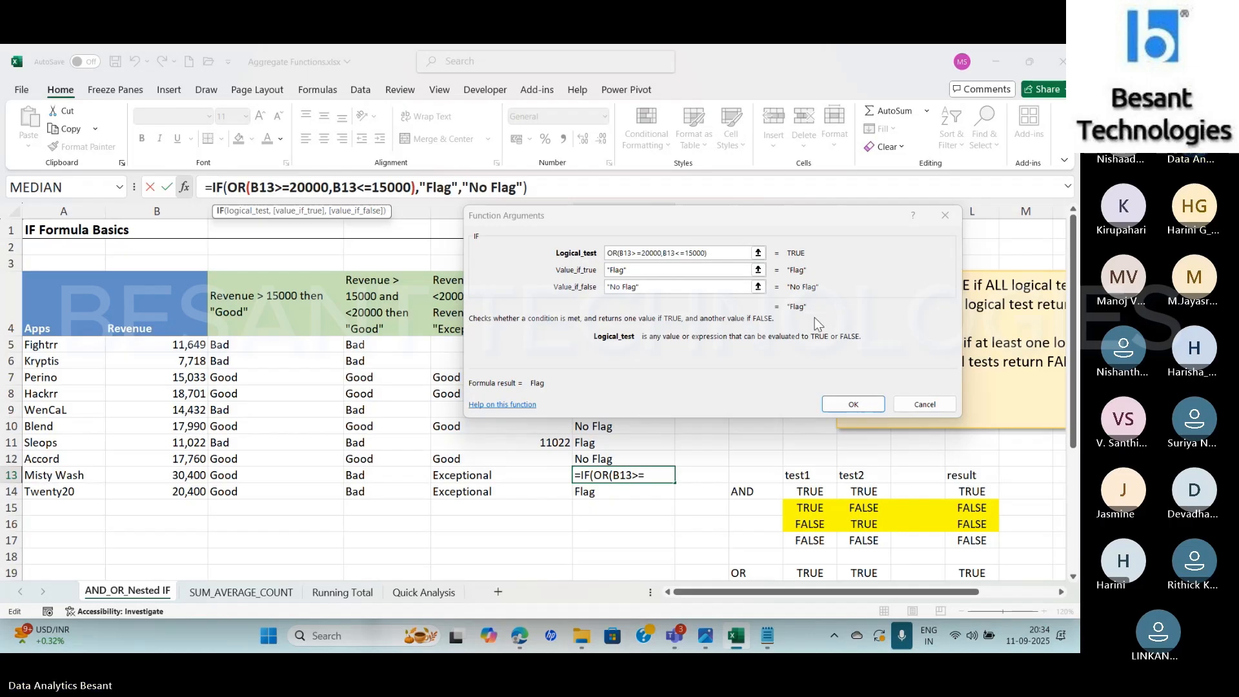
pyautogui.click(913, 404)
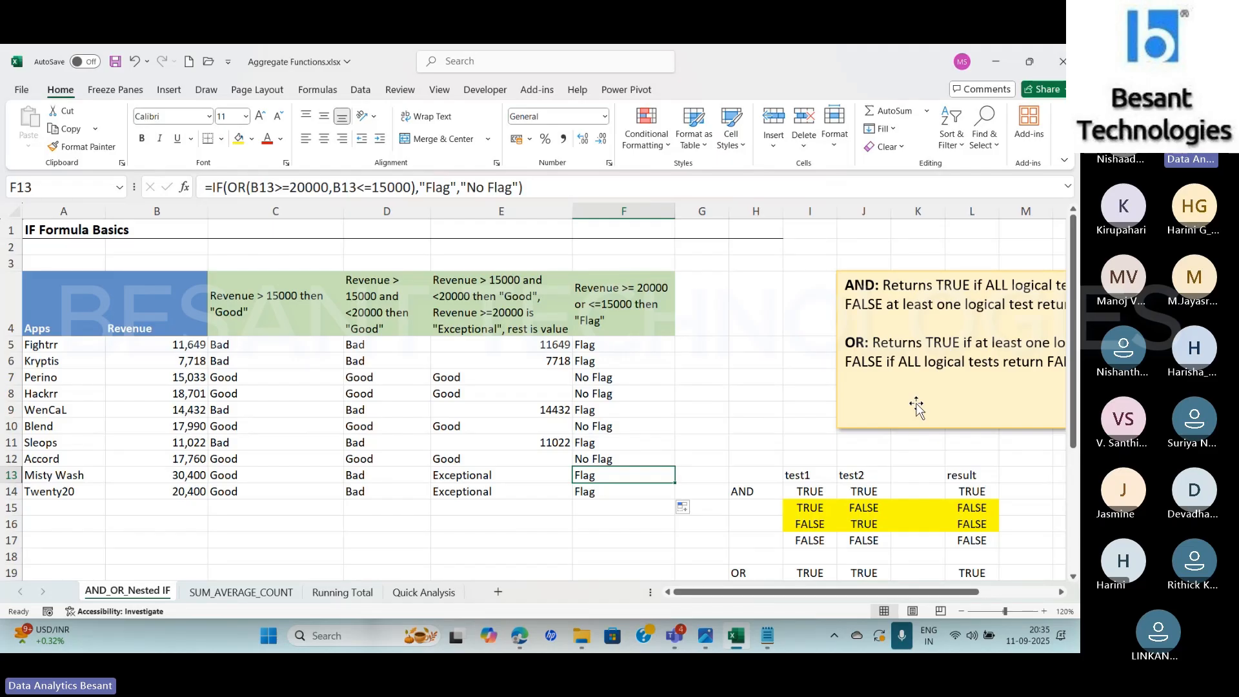
pyautogui.click(902, 638)
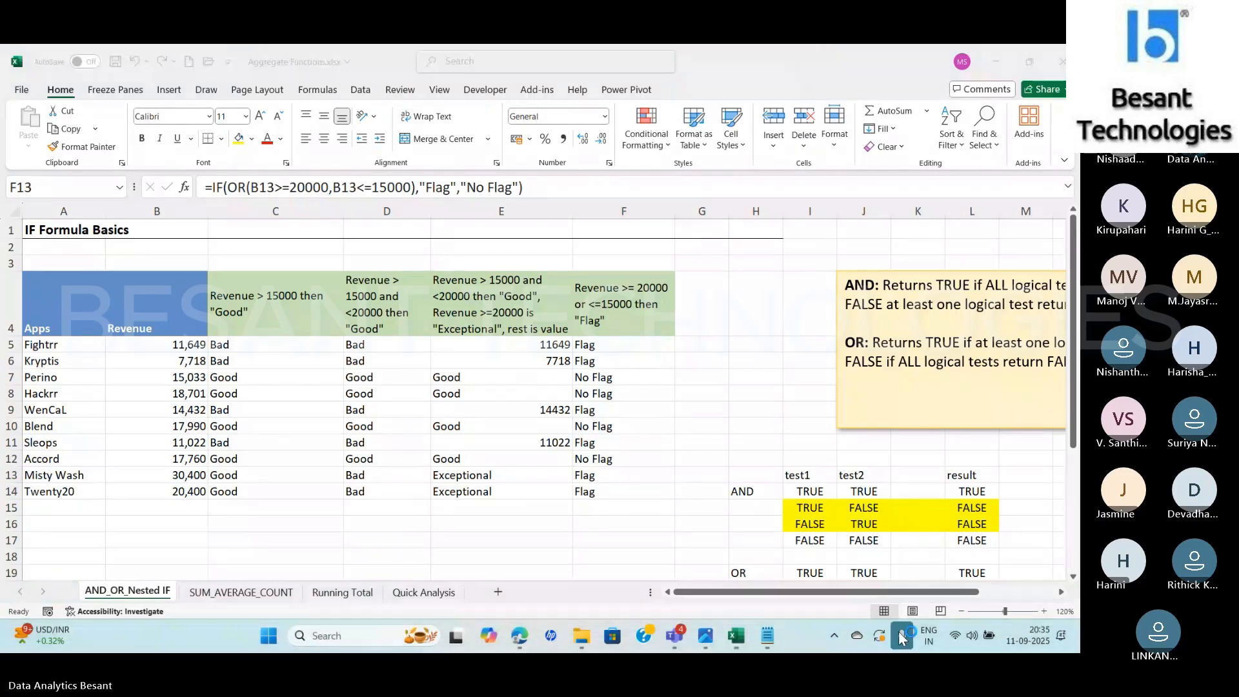
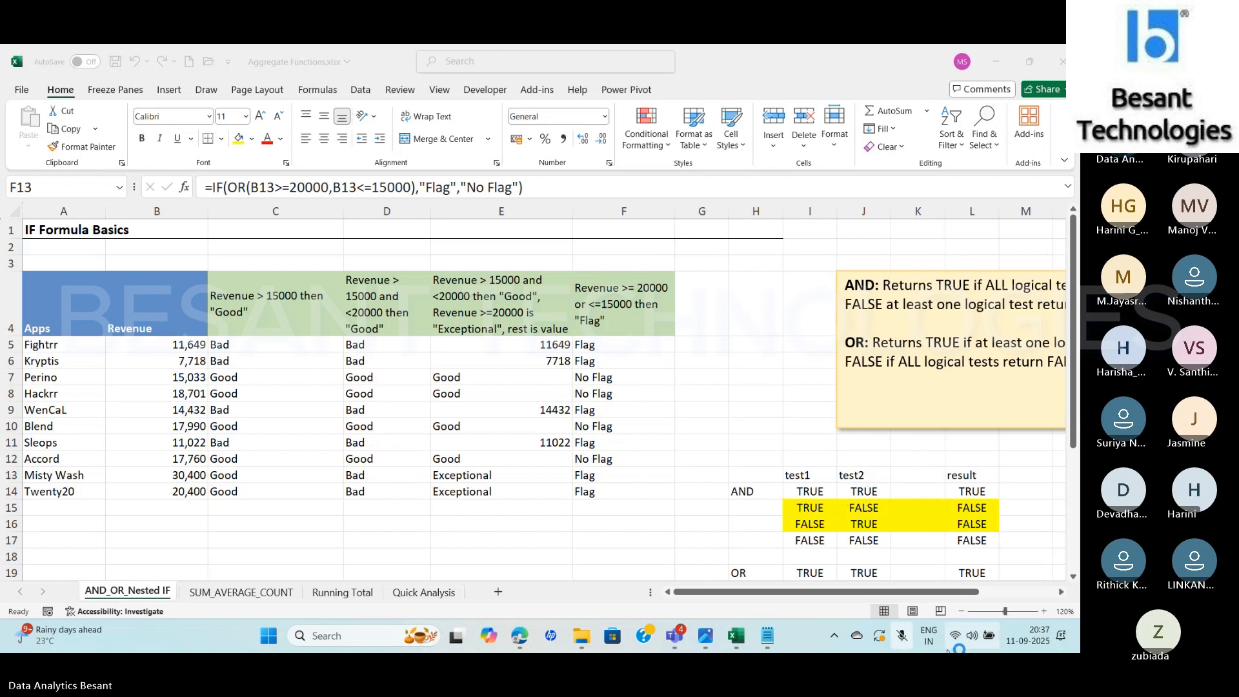
# Review the condition Revenue > 15000 and <20000 then "Good" in E4, compare it with the Notepad ranges, and return to Excel without editing
pyautogui.click(906, 642)
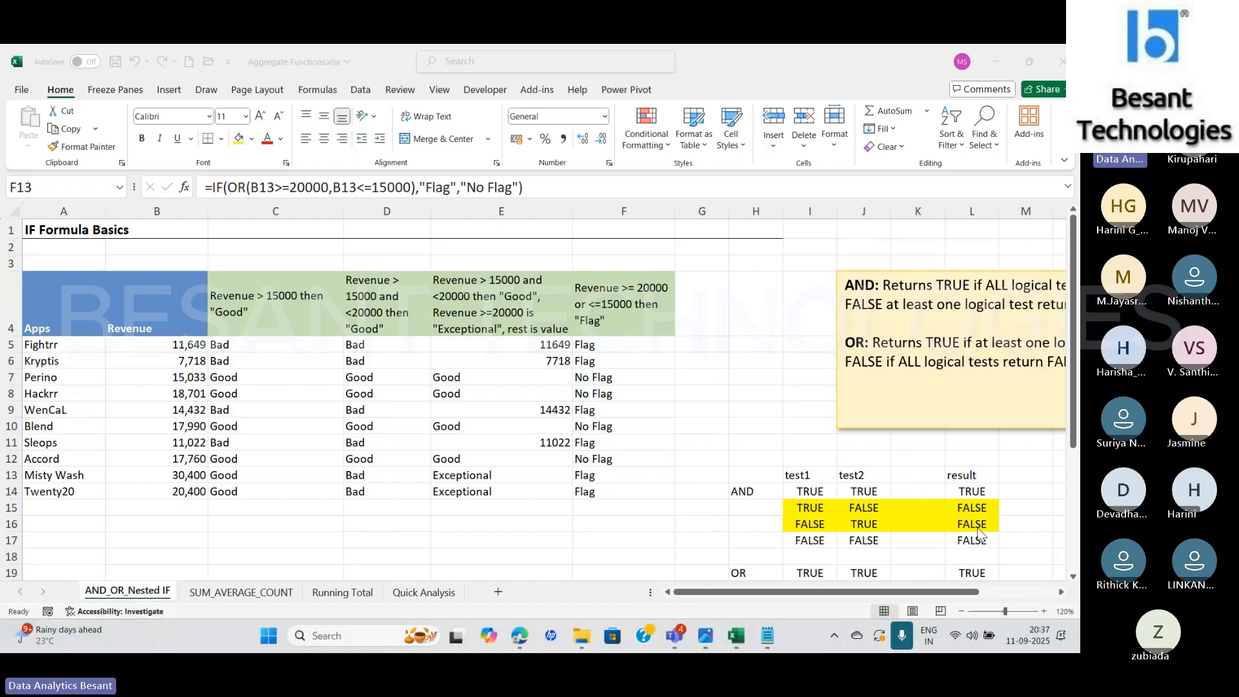
pyautogui.click(496, 347)
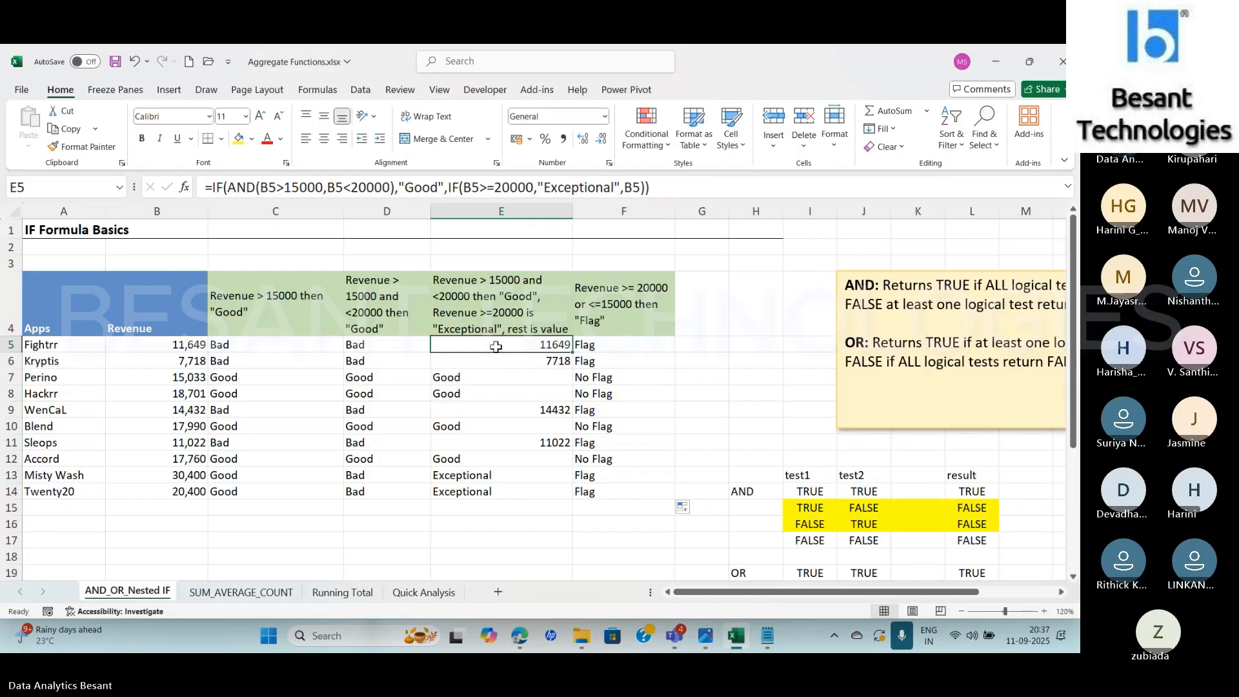
pyautogui.click(479, 298)
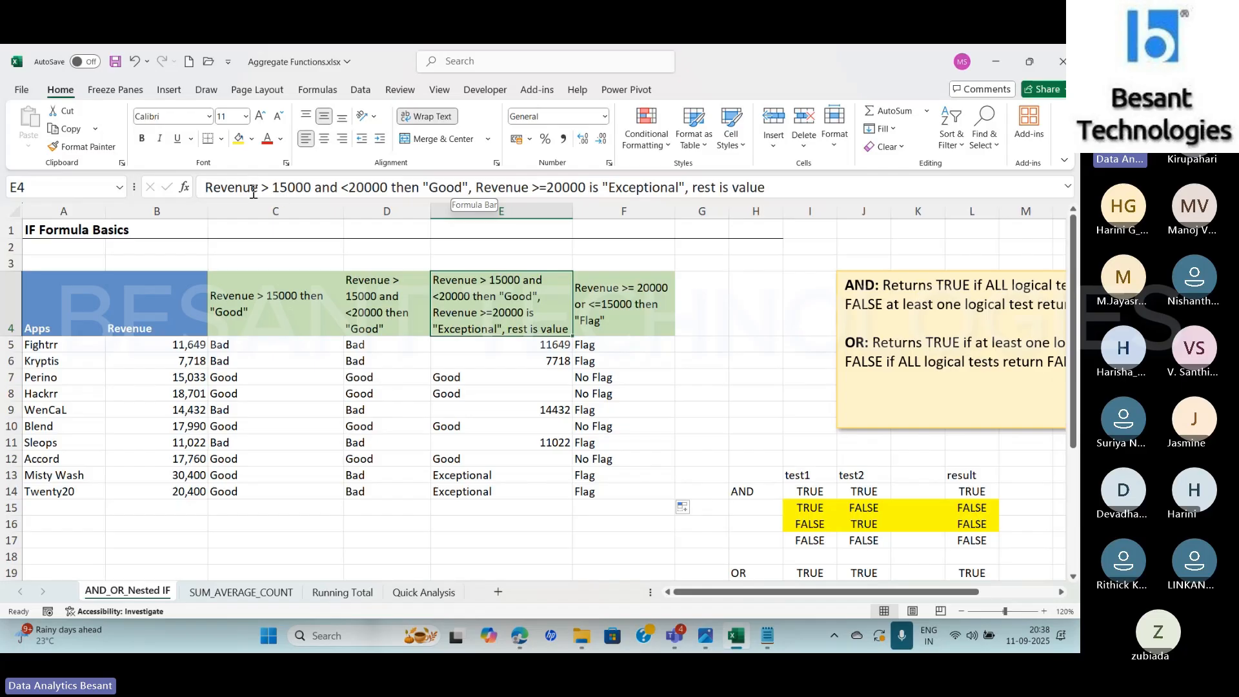
pyautogui.moveTo(254, 189); pyautogui.dragTo(468, 186)
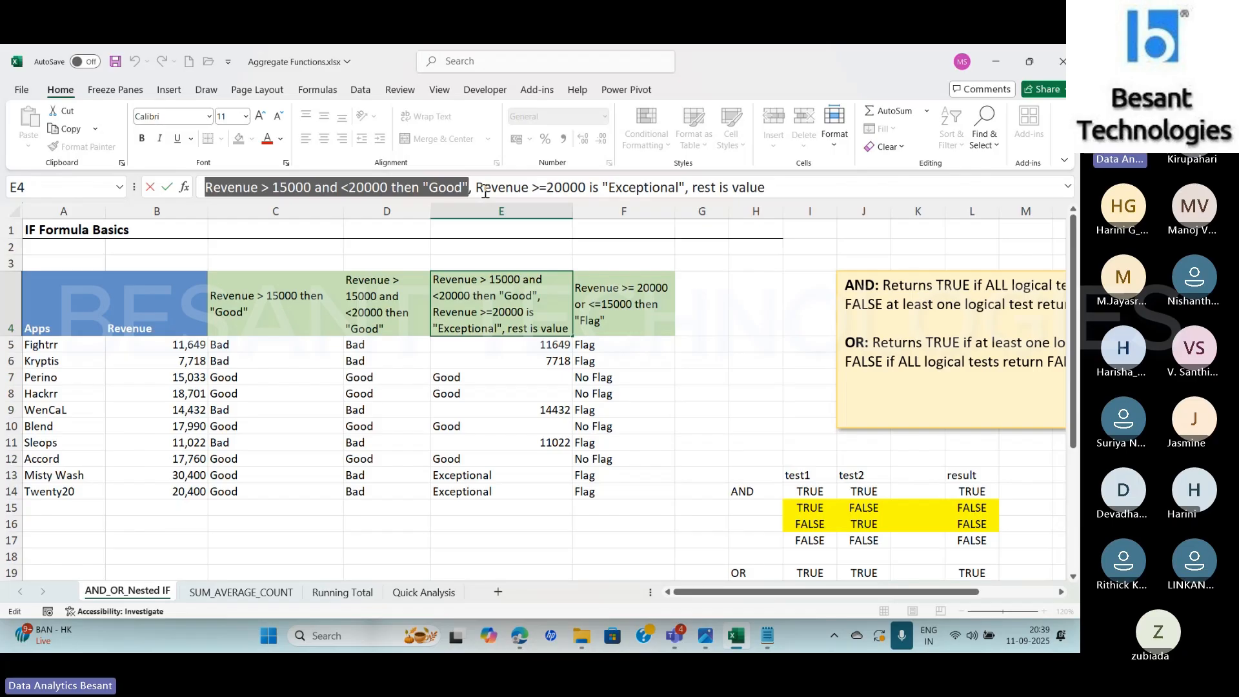
pyautogui.hotkey('alt', 'Tab')
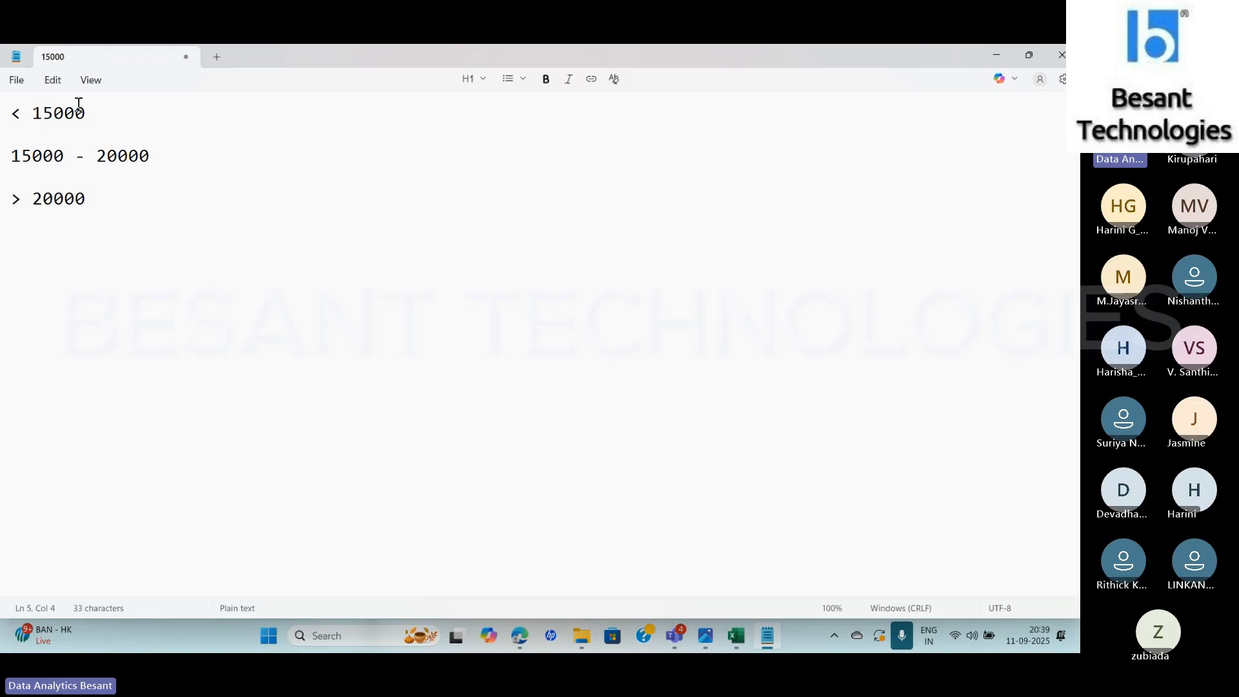
pyautogui.hotkey('alt', 'Tab')
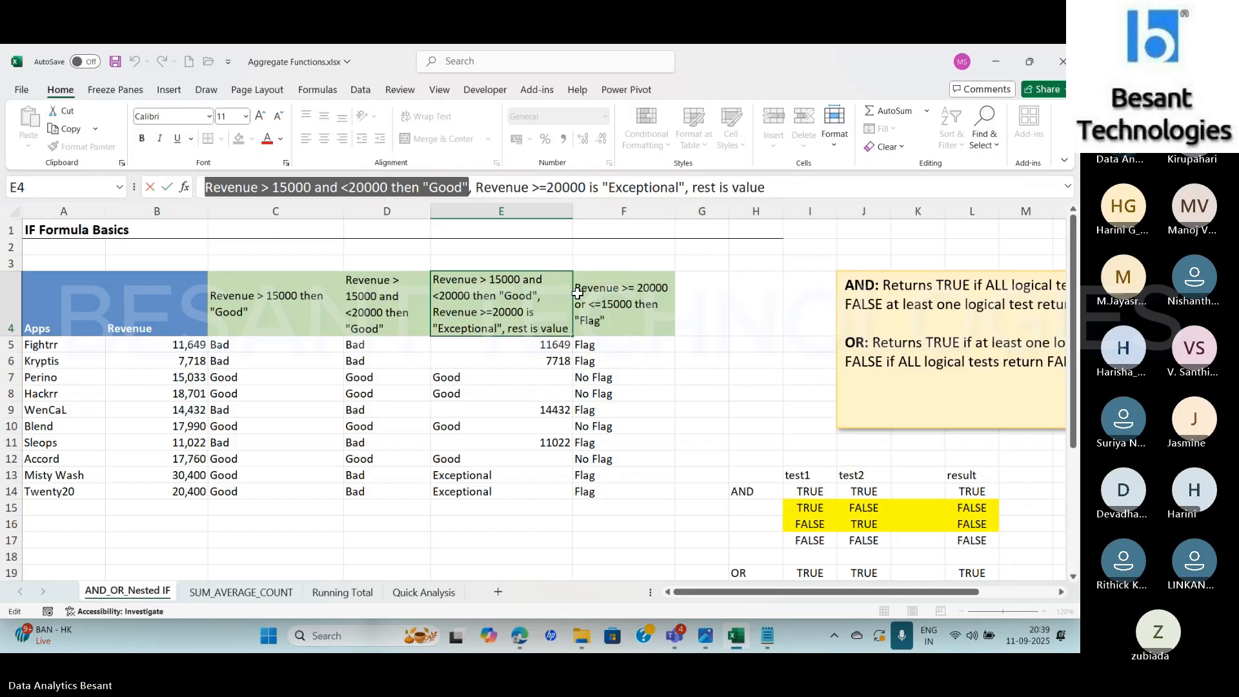
pyautogui.press('Right')
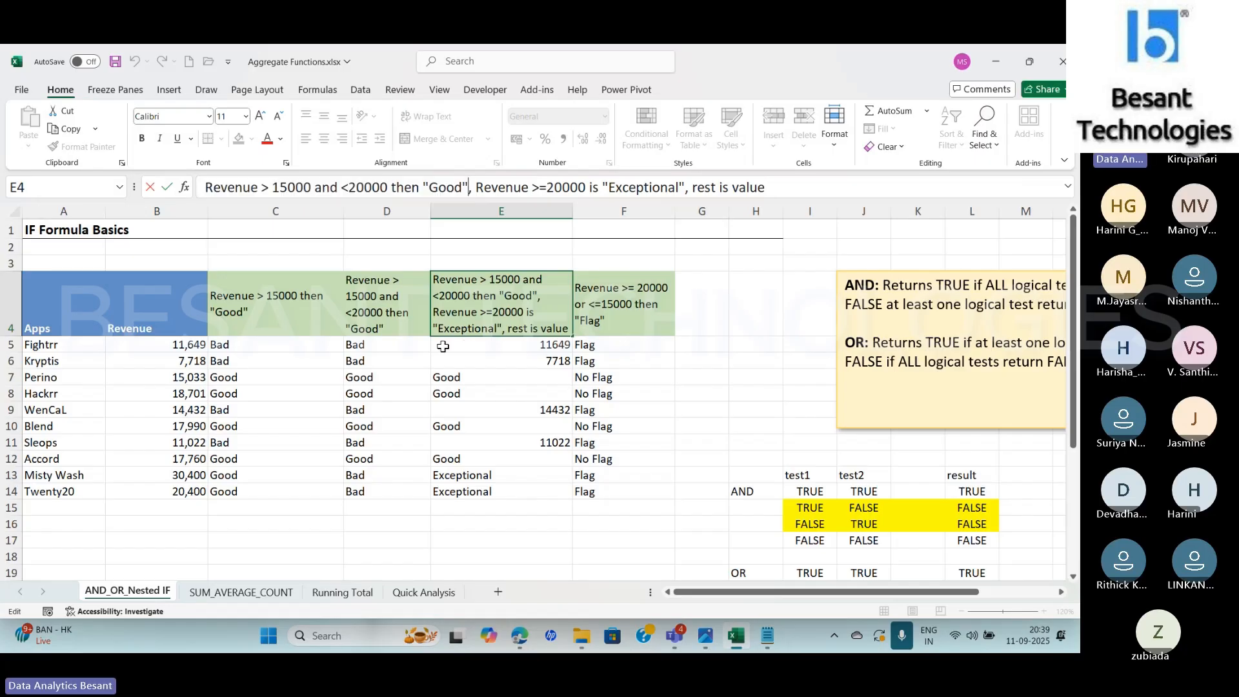
pyautogui.press('Escape')
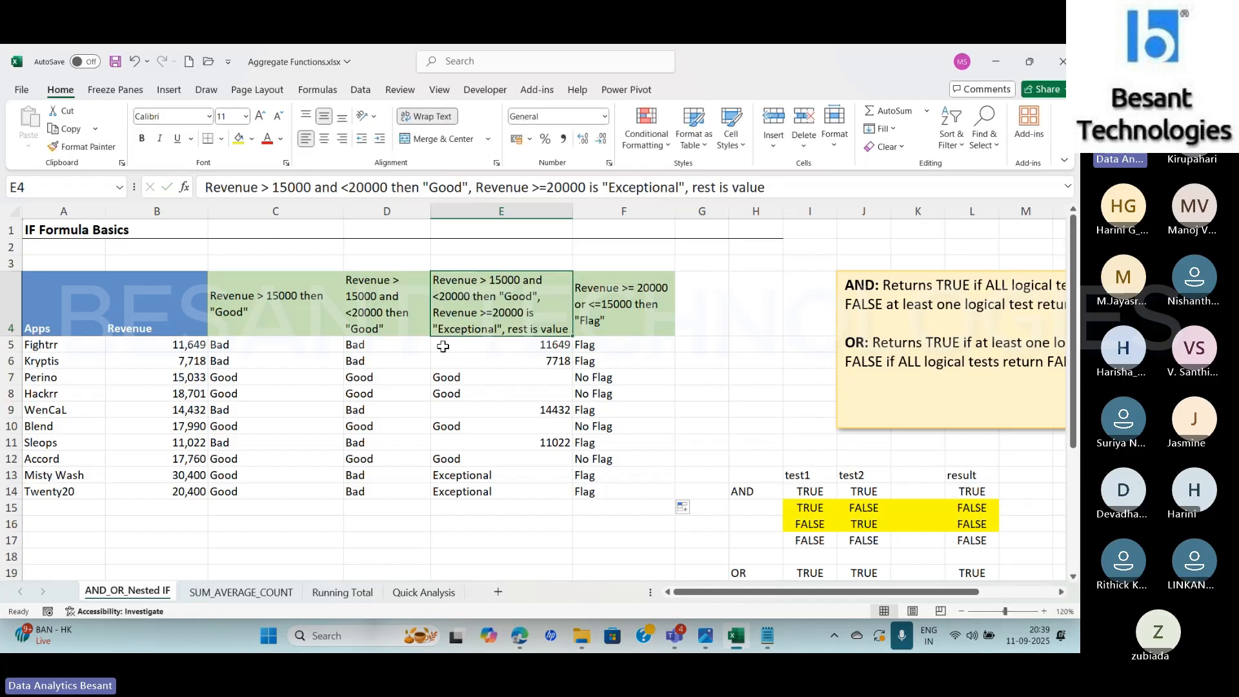
# Select E5, check the Teams meeting window, and switch back to Excel
pyautogui.click(443, 346)
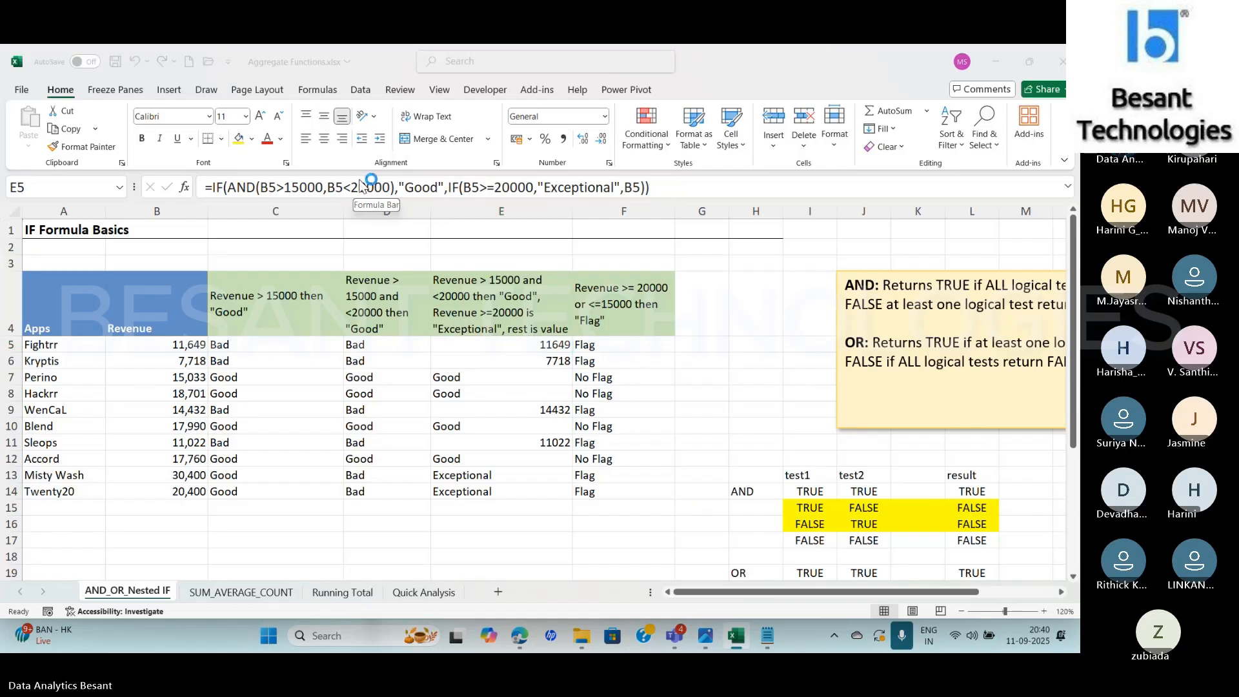
pyautogui.hotkey('alt', 'Tab')
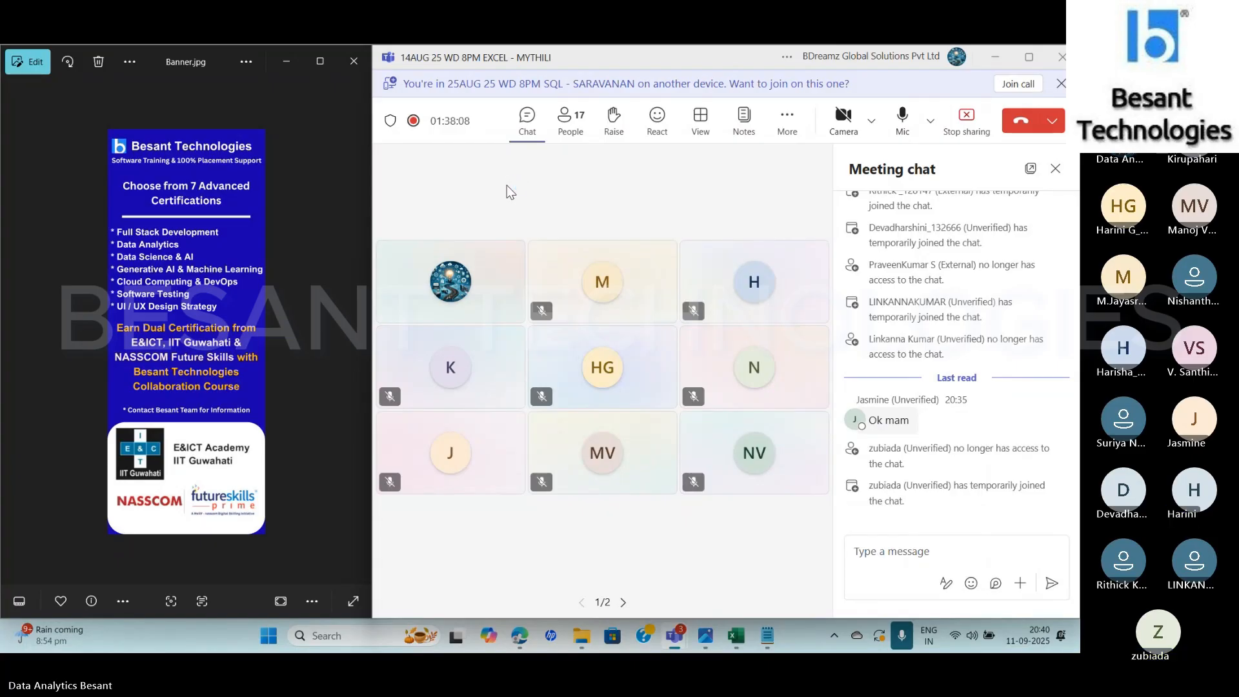
pyautogui.hotkey('alt', 'Tab')
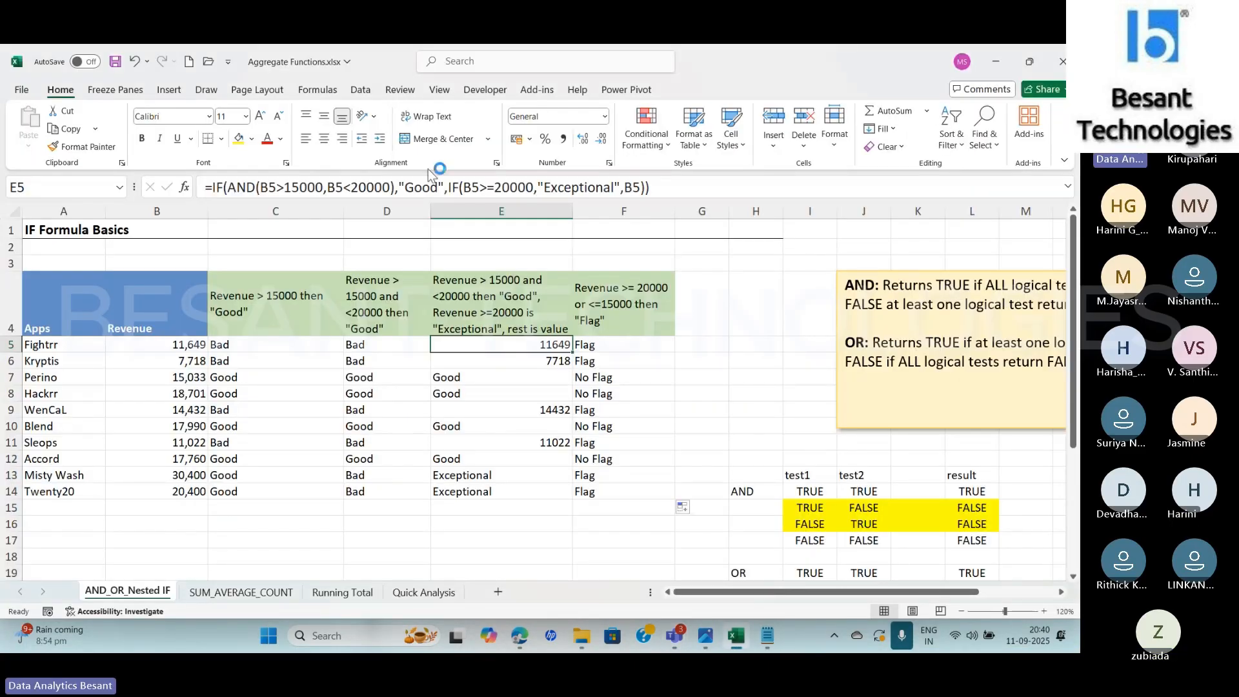
# Examine both AND conditions of E5's formula in Function Arguments and cancel without editing them
pyautogui.click(242, 186)
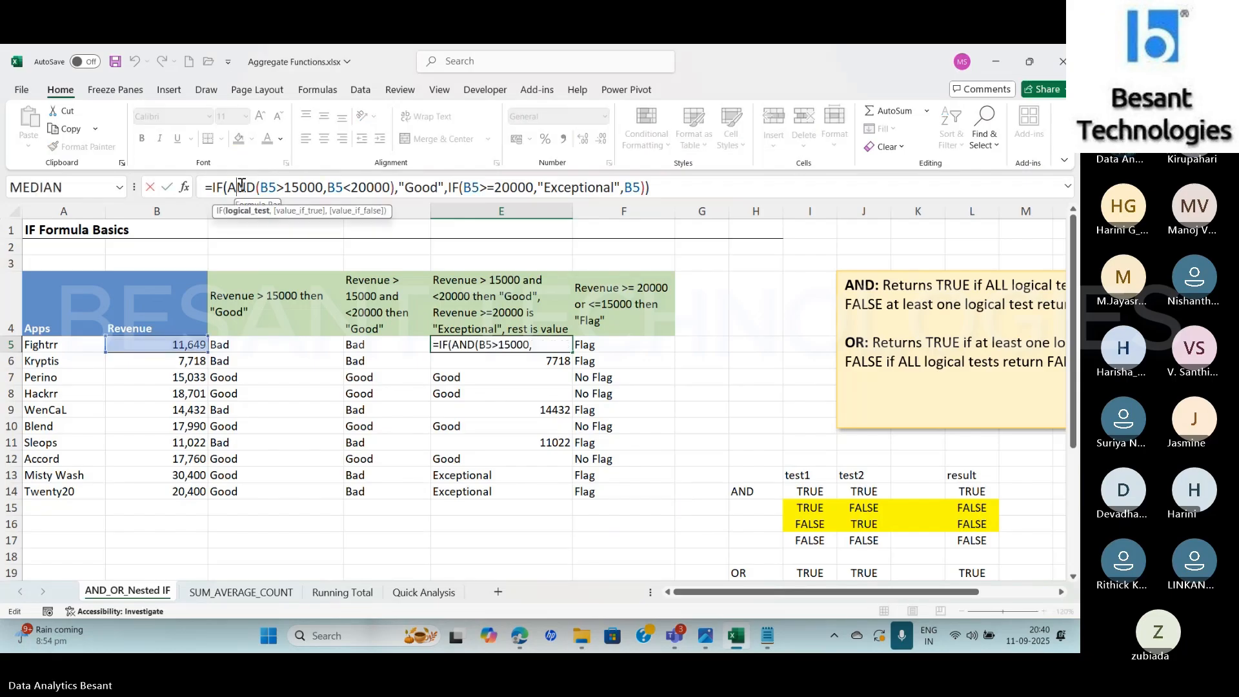
pyautogui.click(184, 187)
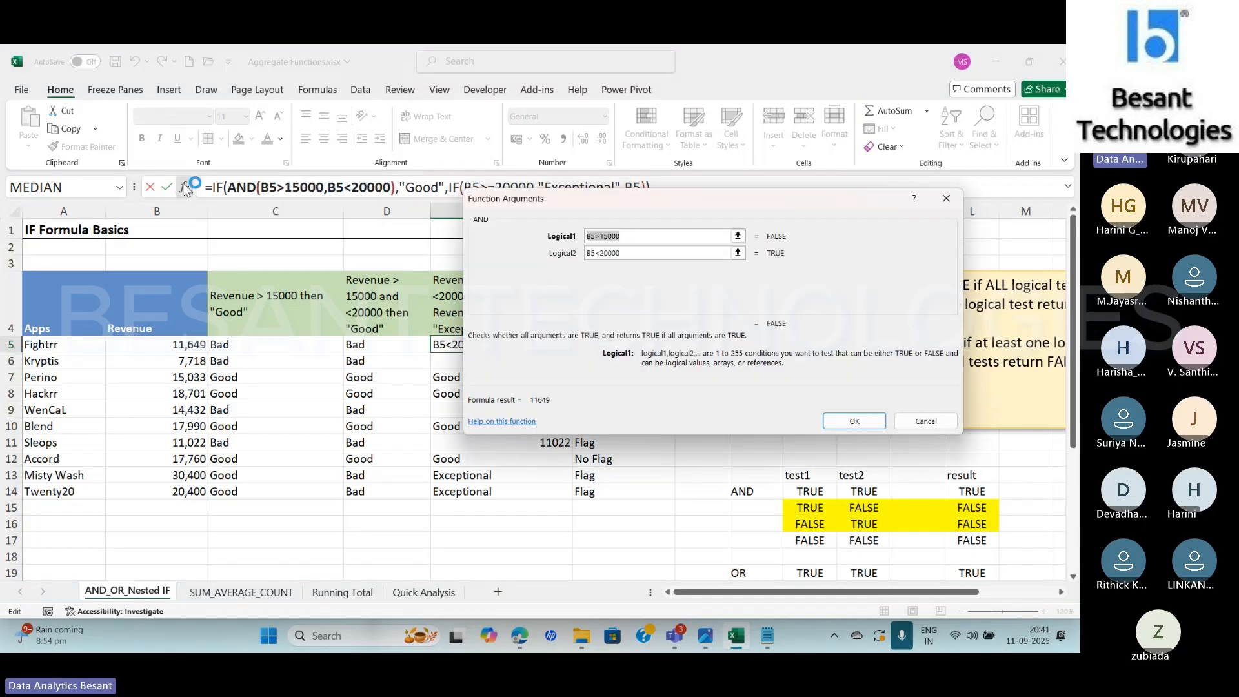
pyautogui.click(648, 235)
pyautogui.click(637, 250)
pyautogui.click(596, 237)
pyautogui.click(629, 254)
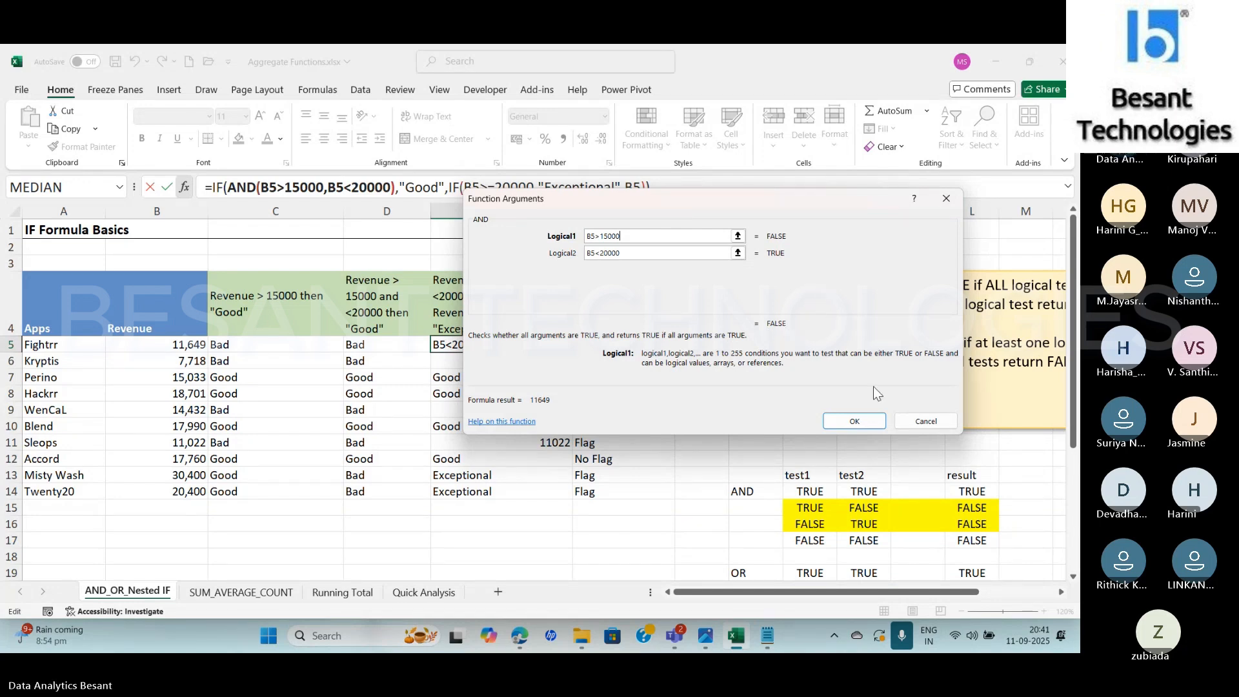
pyautogui.click(908, 419)
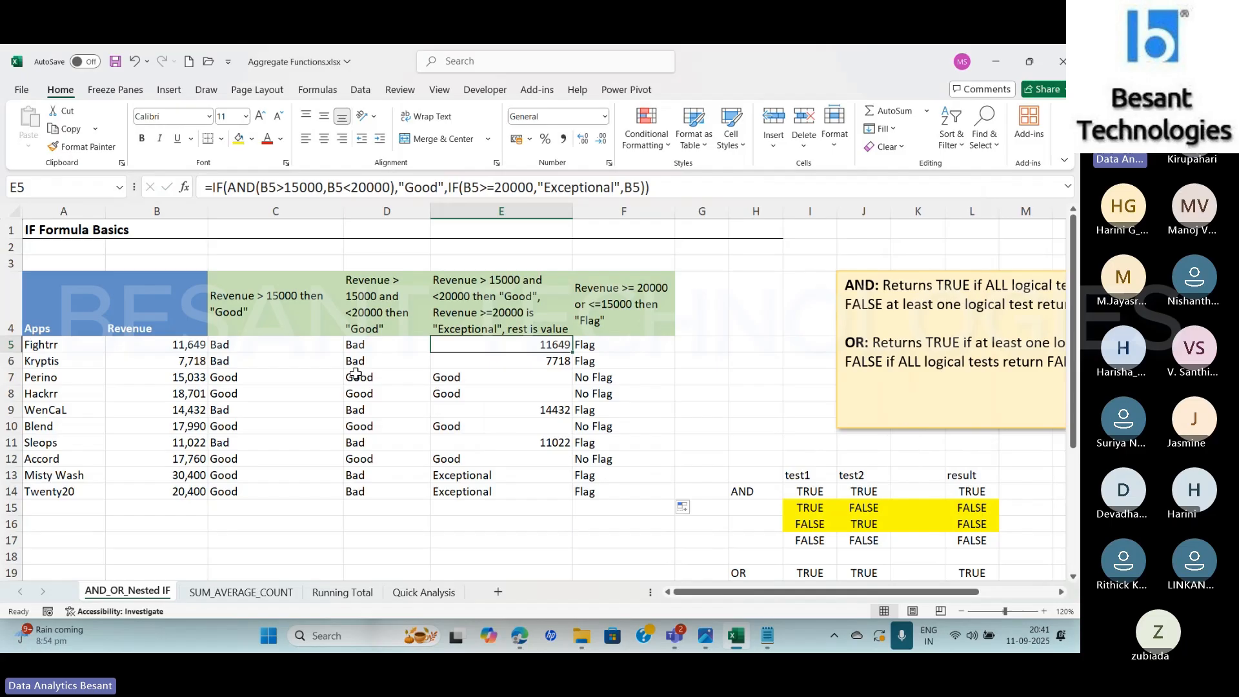
# Inspect the outer IF's logical test and value-if-false, and the nested IF's arguments in E5, keeping the formula as it is
pyautogui.click(256, 187)
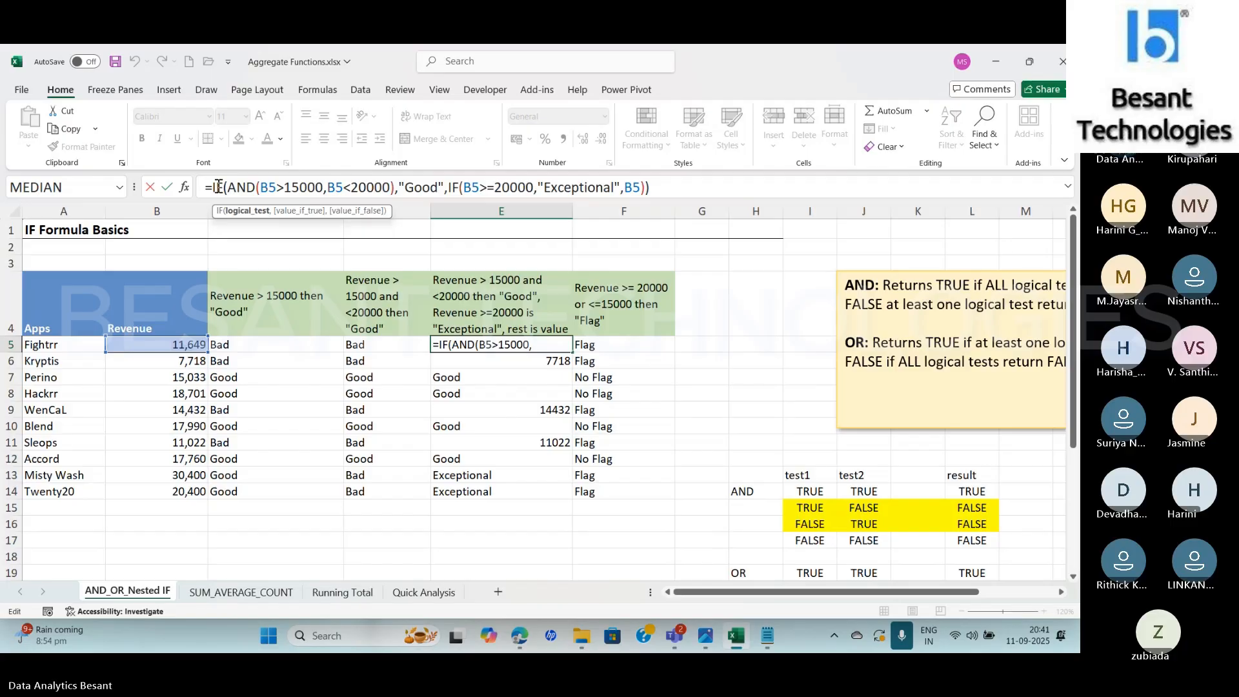
pyautogui.click(248, 211)
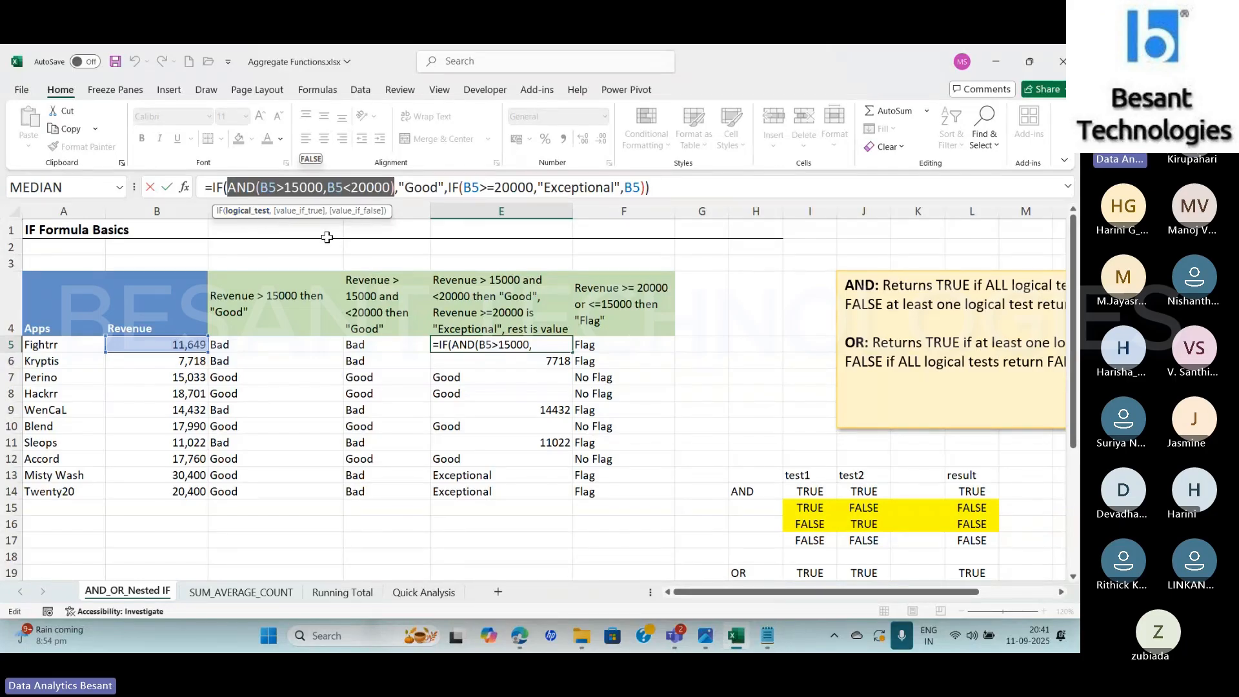
pyautogui.click(359, 212)
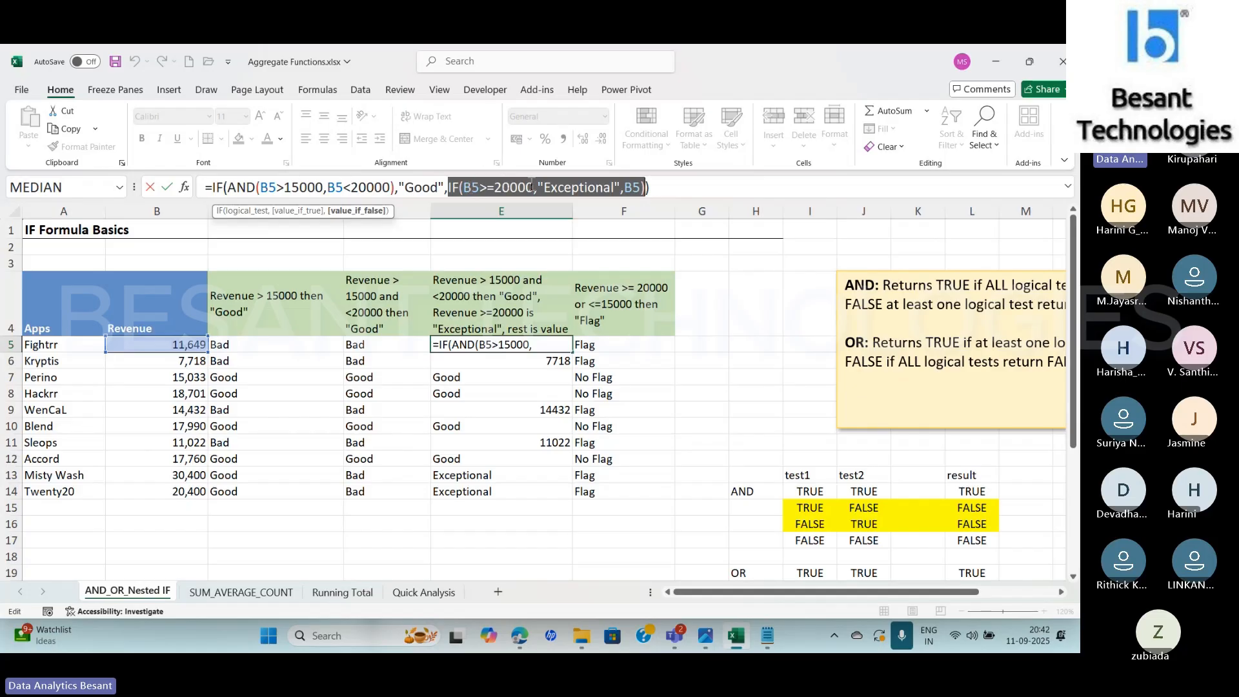
pyautogui.click(481, 187)
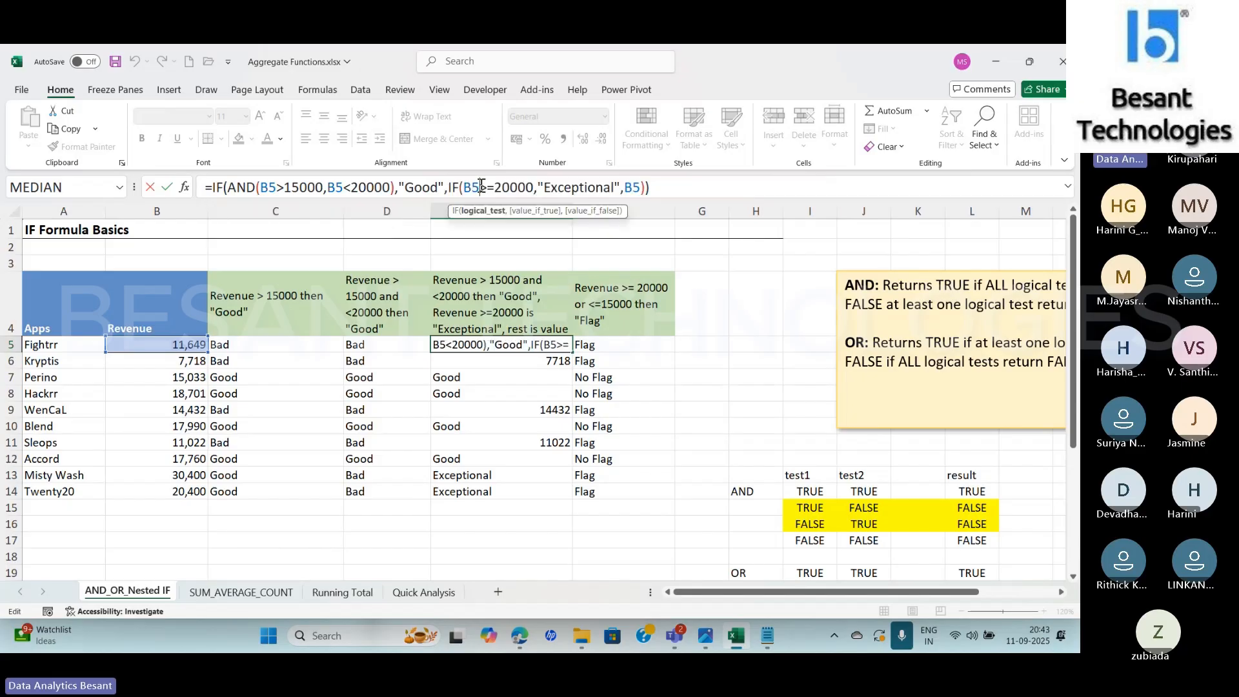
pyautogui.click(481, 213)
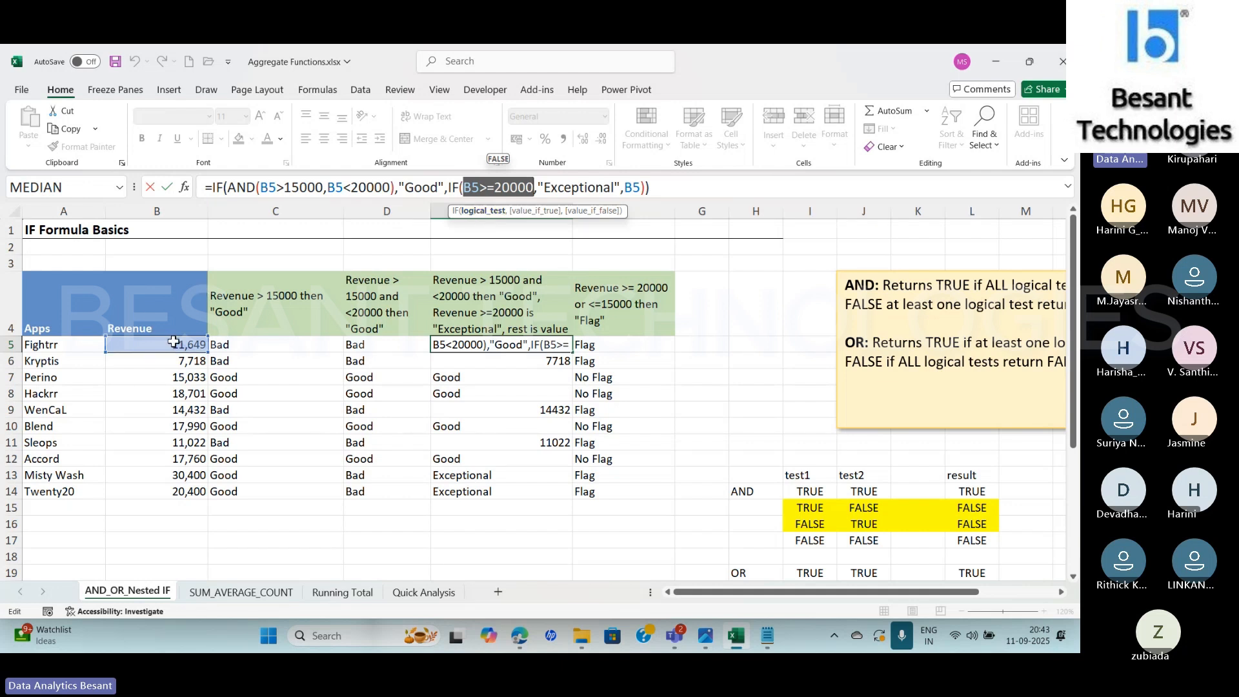
pyautogui.click(592, 216)
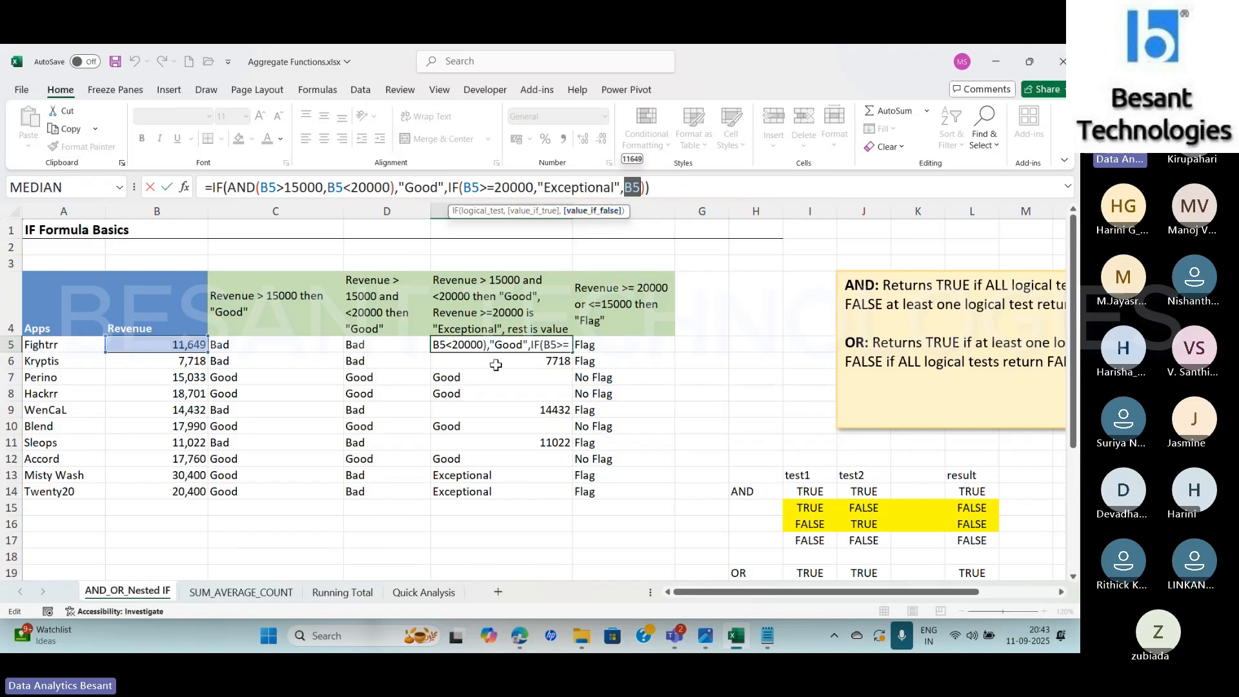
pyautogui.hotkey('ctrl', 'Return')
# Check Perino's revenue in B7, and examine the AND conditions and the IF logical test of E7's formula without editing them
pyautogui.click(164, 381)
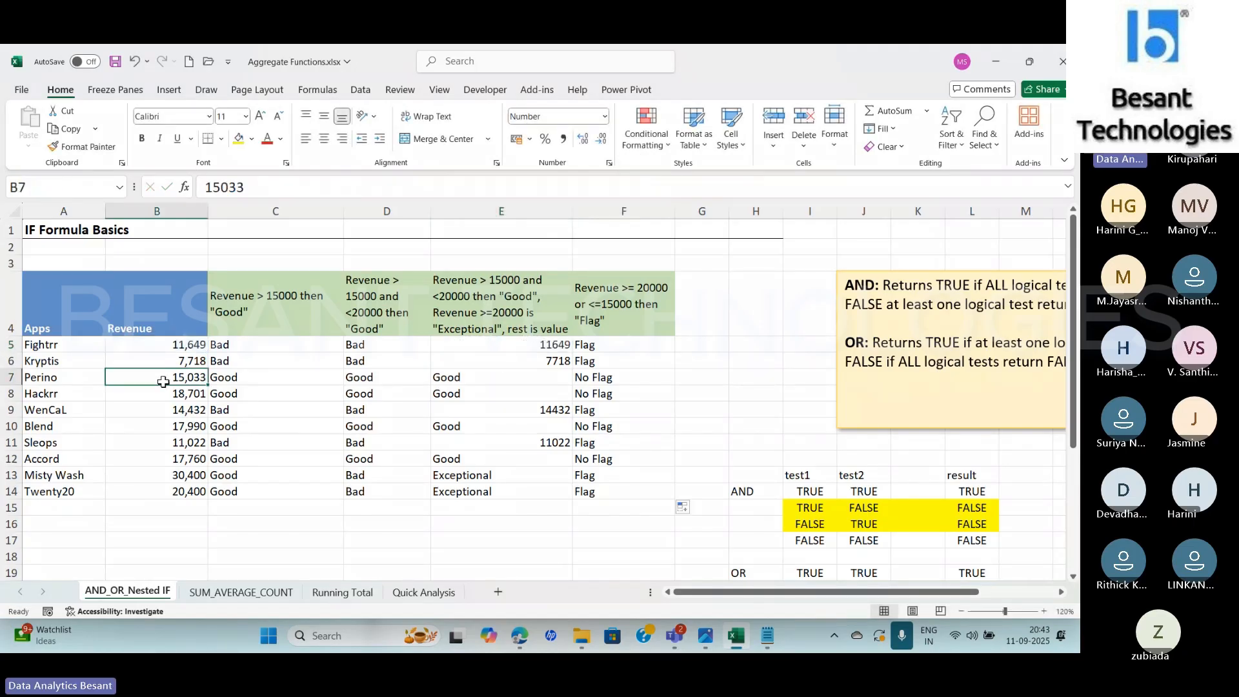
pyautogui.press('Right')
pyautogui.press('Right')
pyautogui.press('Right')
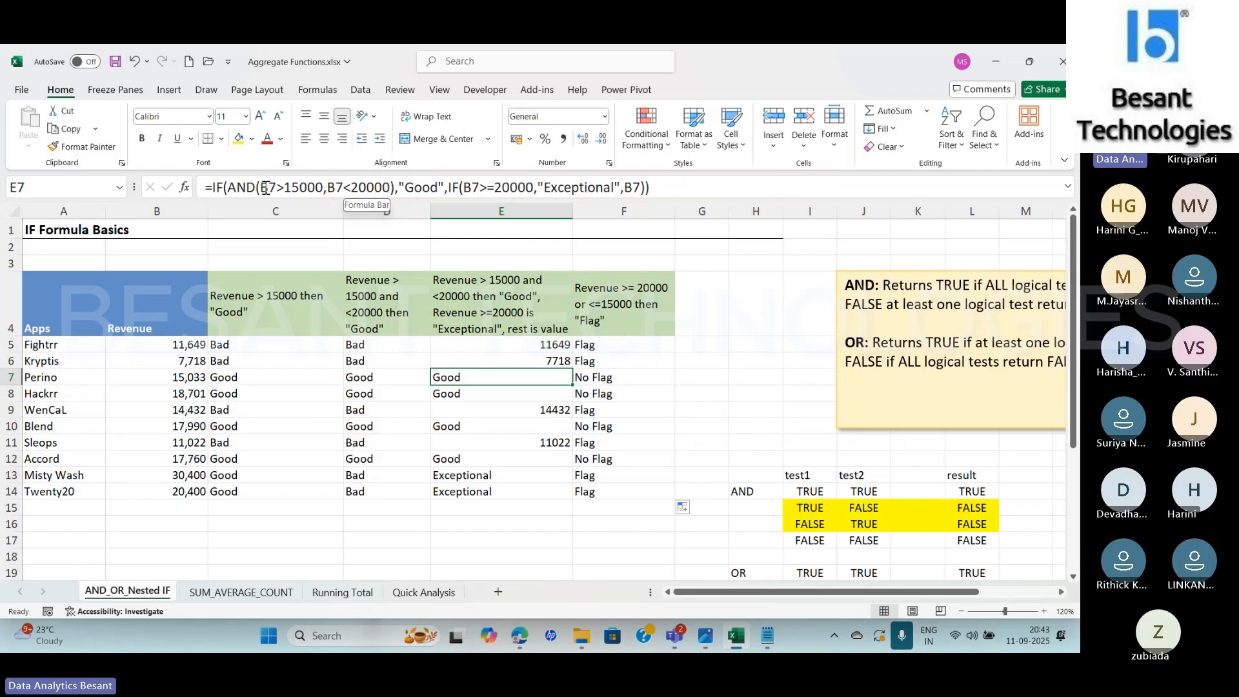
pyautogui.click(266, 188)
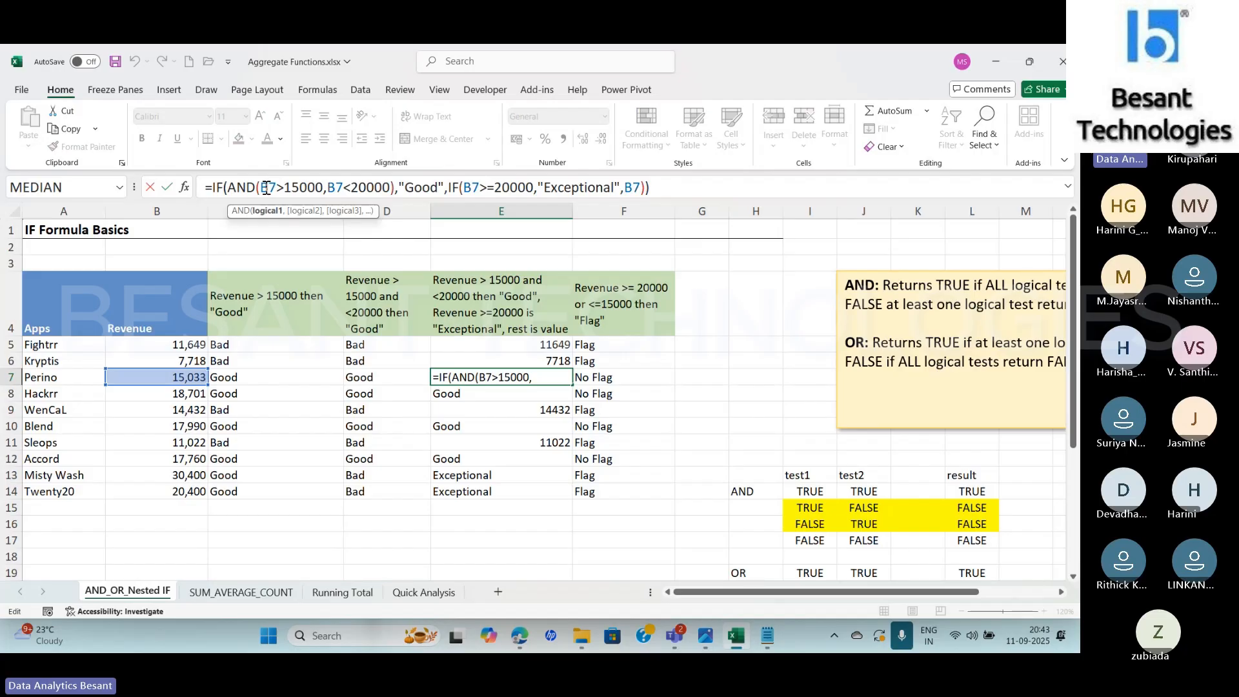
pyautogui.click(184, 187)
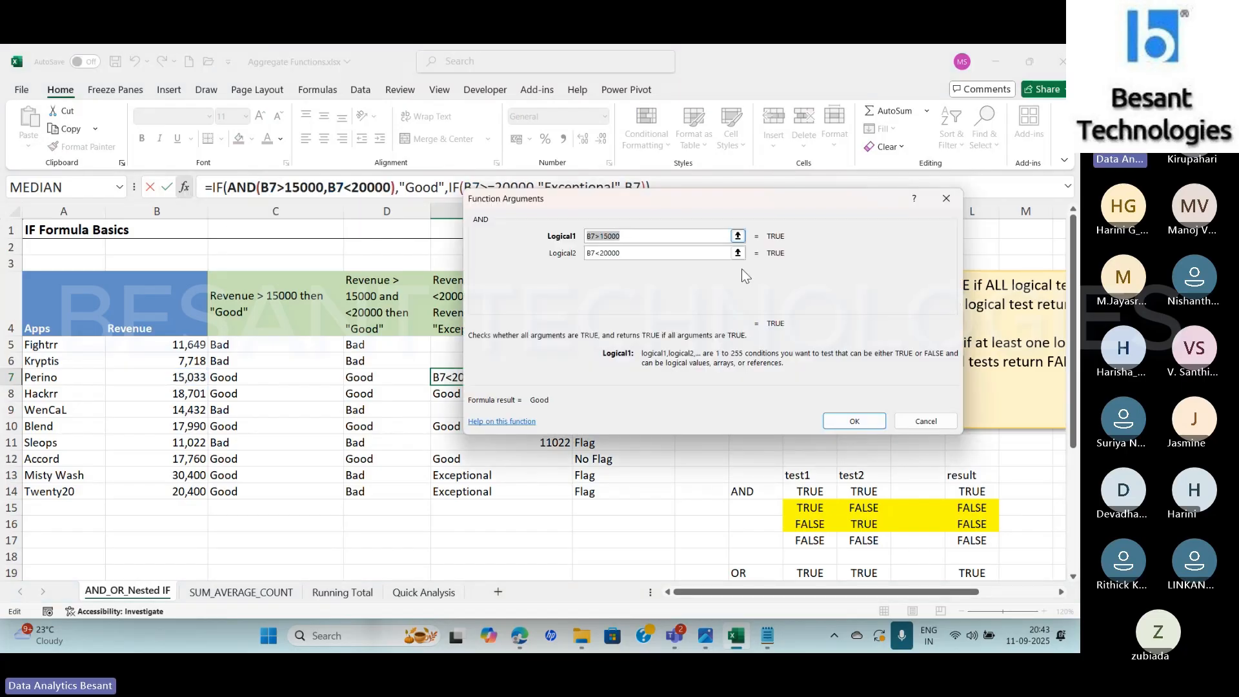
pyautogui.click(654, 236)
pyautogui.click(923, 421)
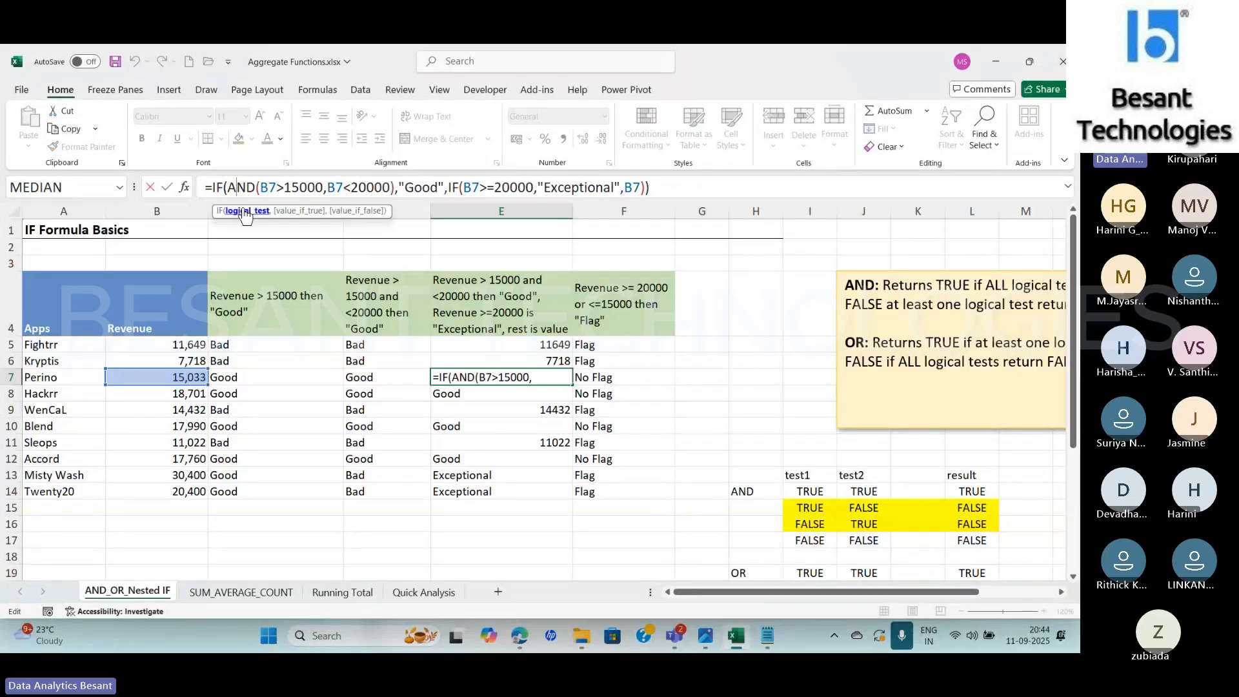
pyautogui.click(245, 211)
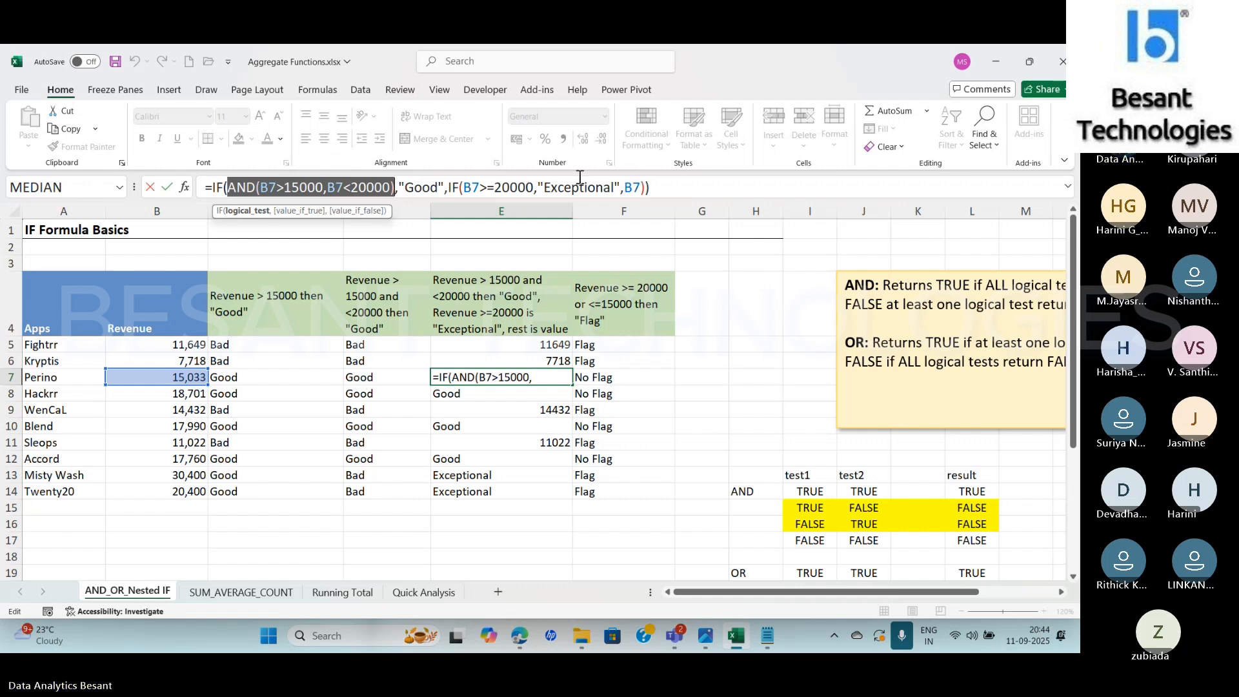
pyautogui.press('Escape')
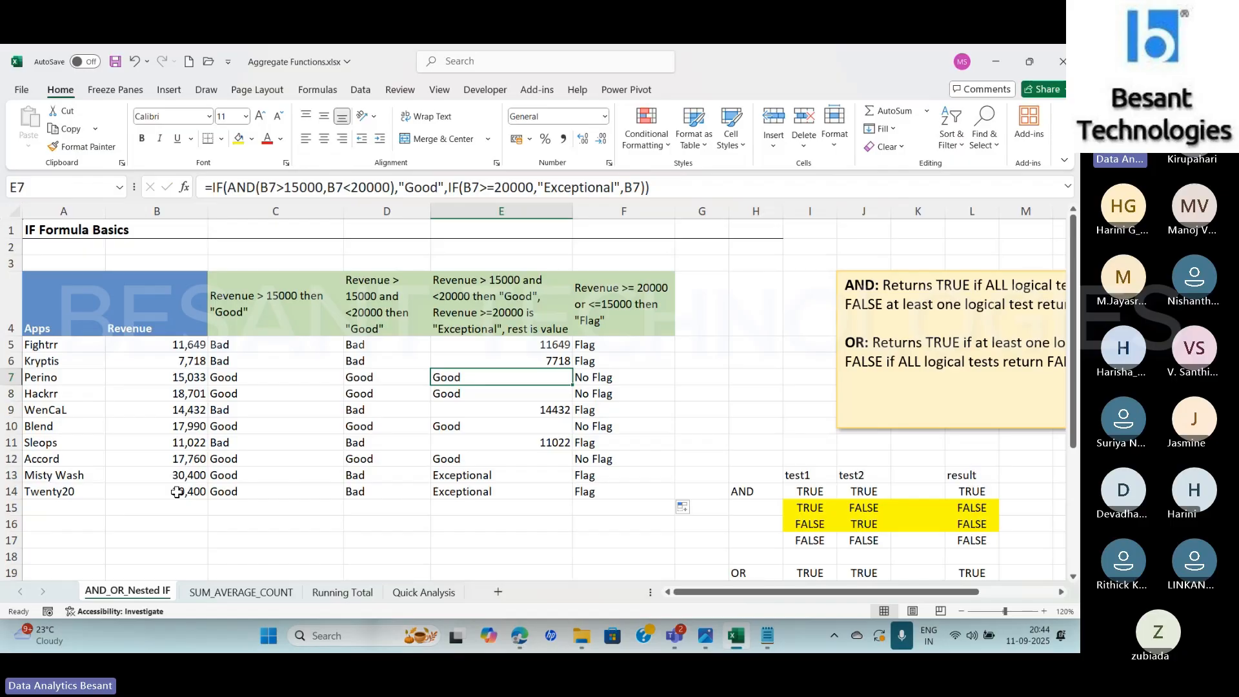
pyautogui.click(484, 478)
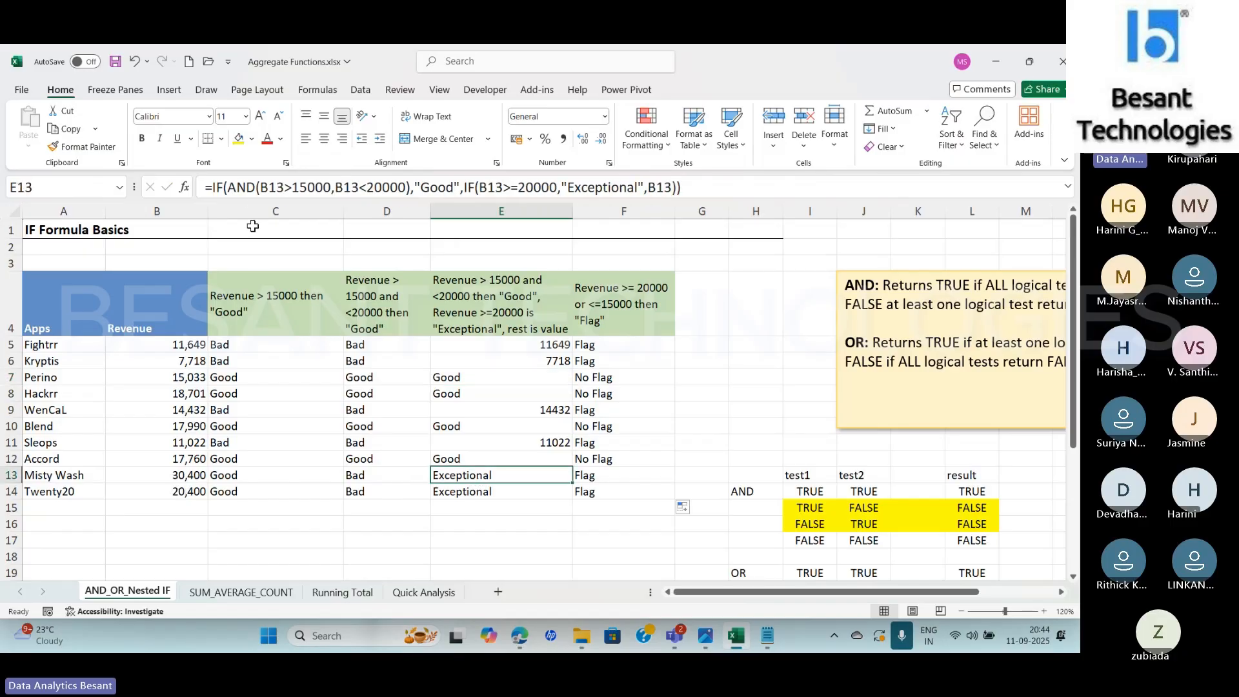
pyautogui.moveTo(236, 187); pyautogui.dragTo(407, 187)
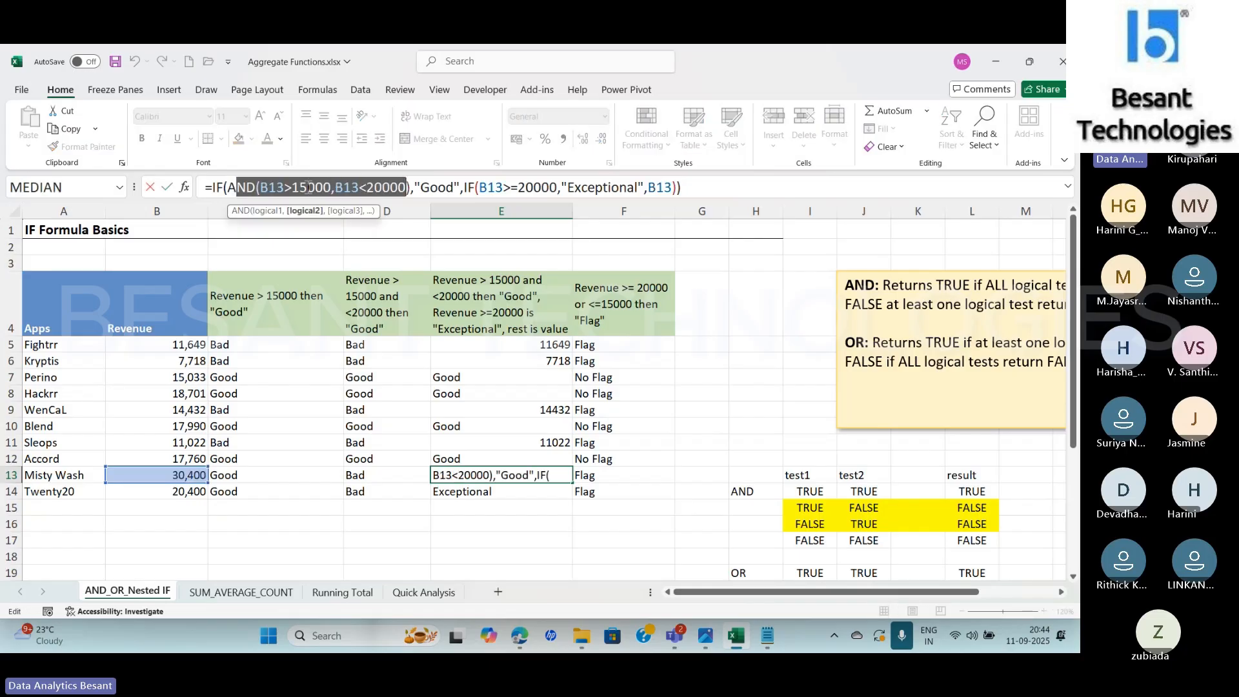
pyautogui.click(245, 188)
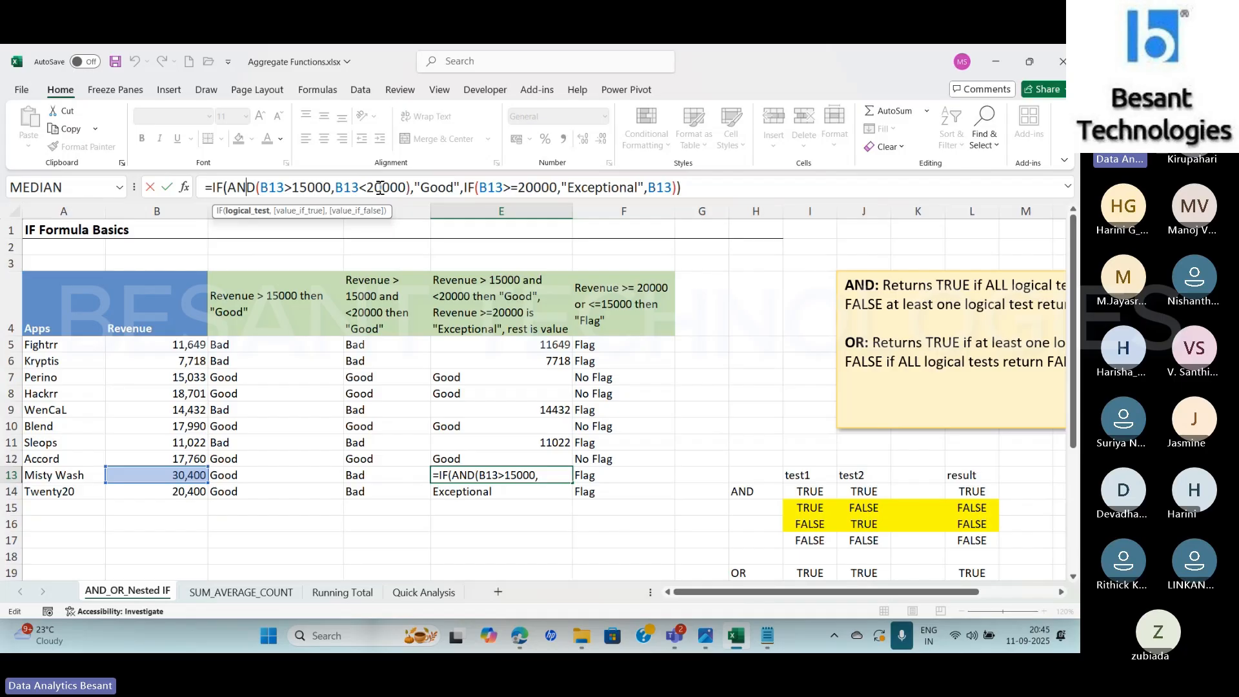
pyautogui.click(298, 188)
pyautogui.click(388, 188)
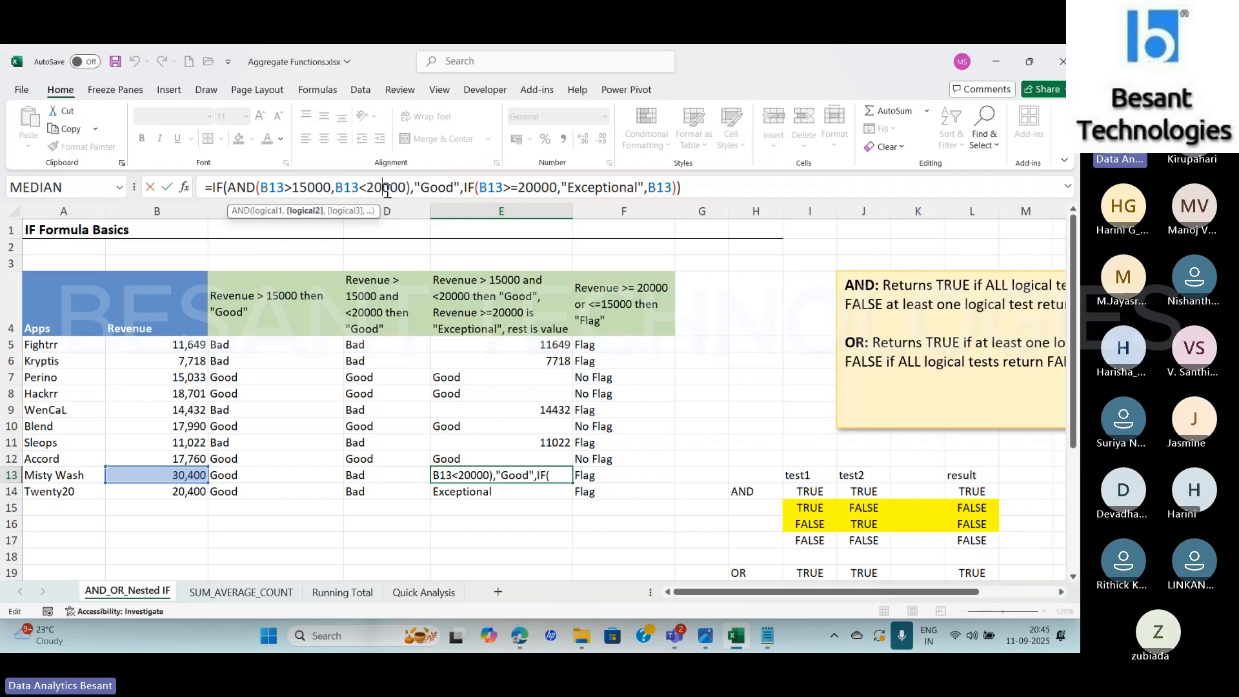
pyautogui.click(243, 187)
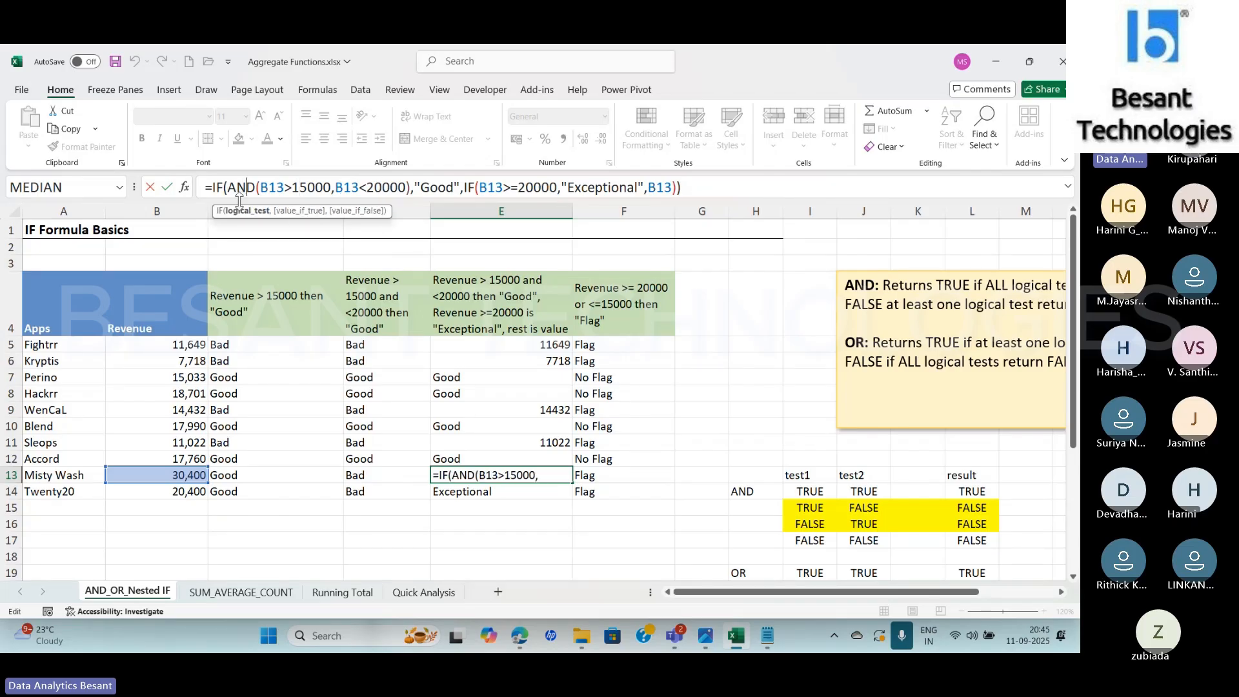
pyautogui.click(243, 213)
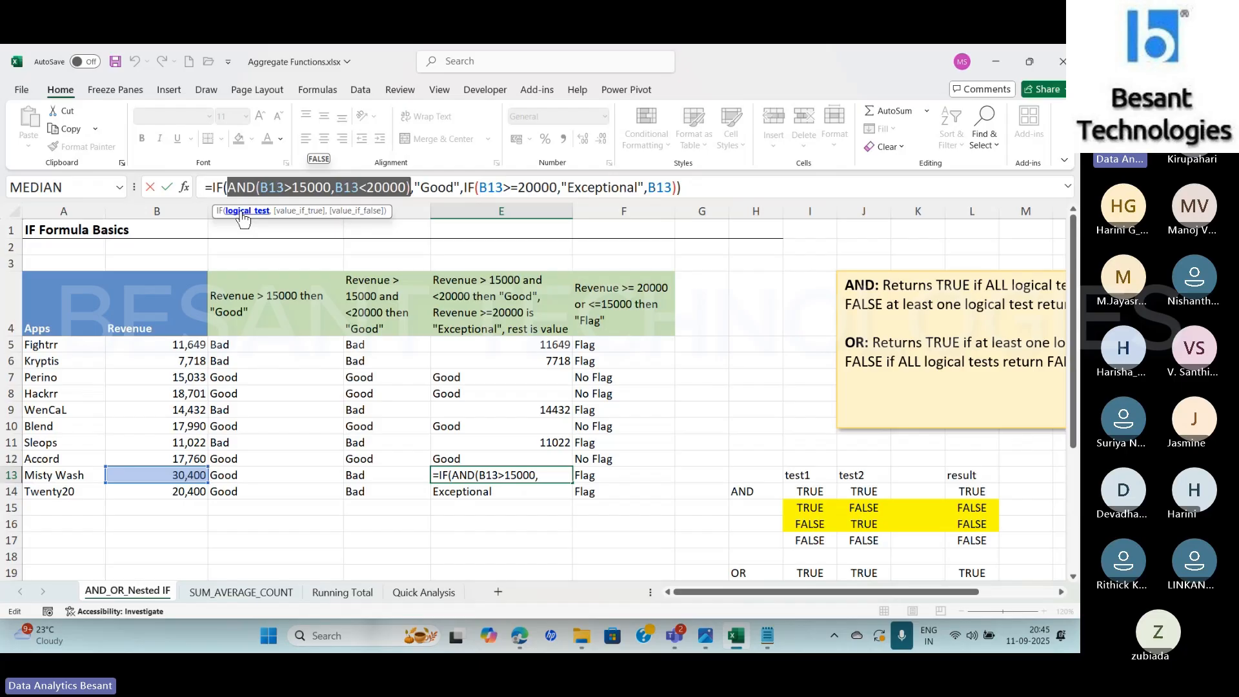
# Inspect the outer IF's value-if-false and the nested IF's logical test and value-if-true in E13, leaving the formula unedited
pyautogui.click(368, 212)
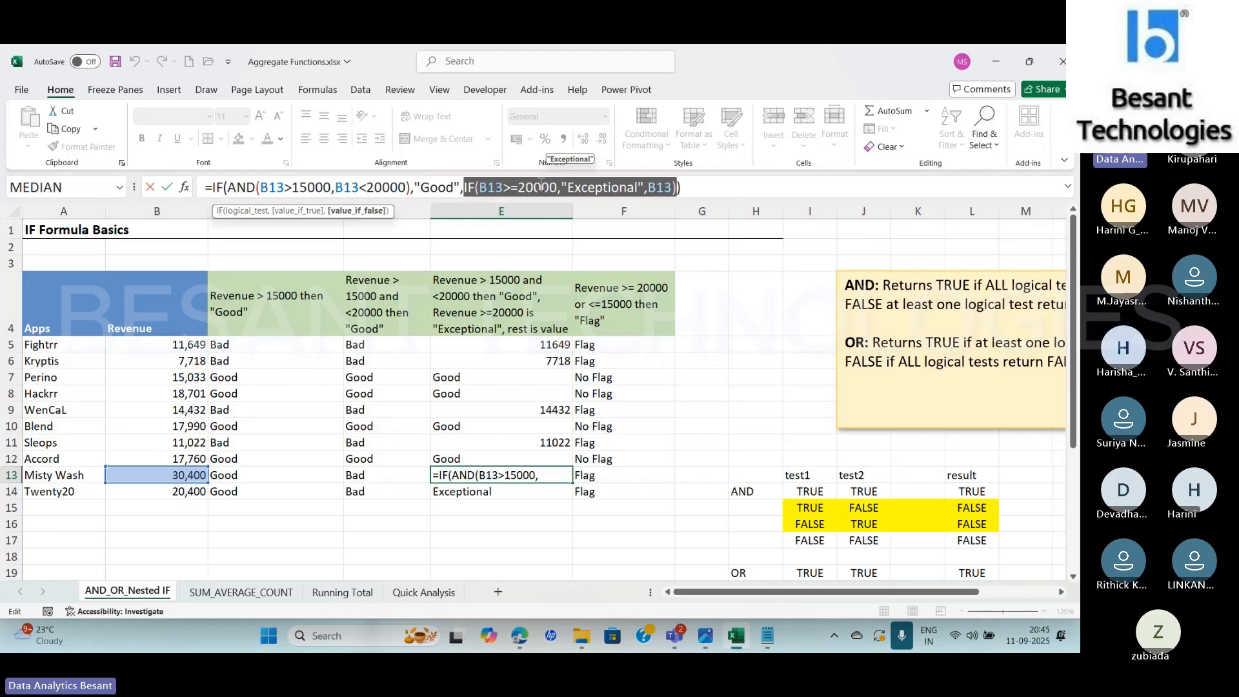
pyautogui.click(614, 187)
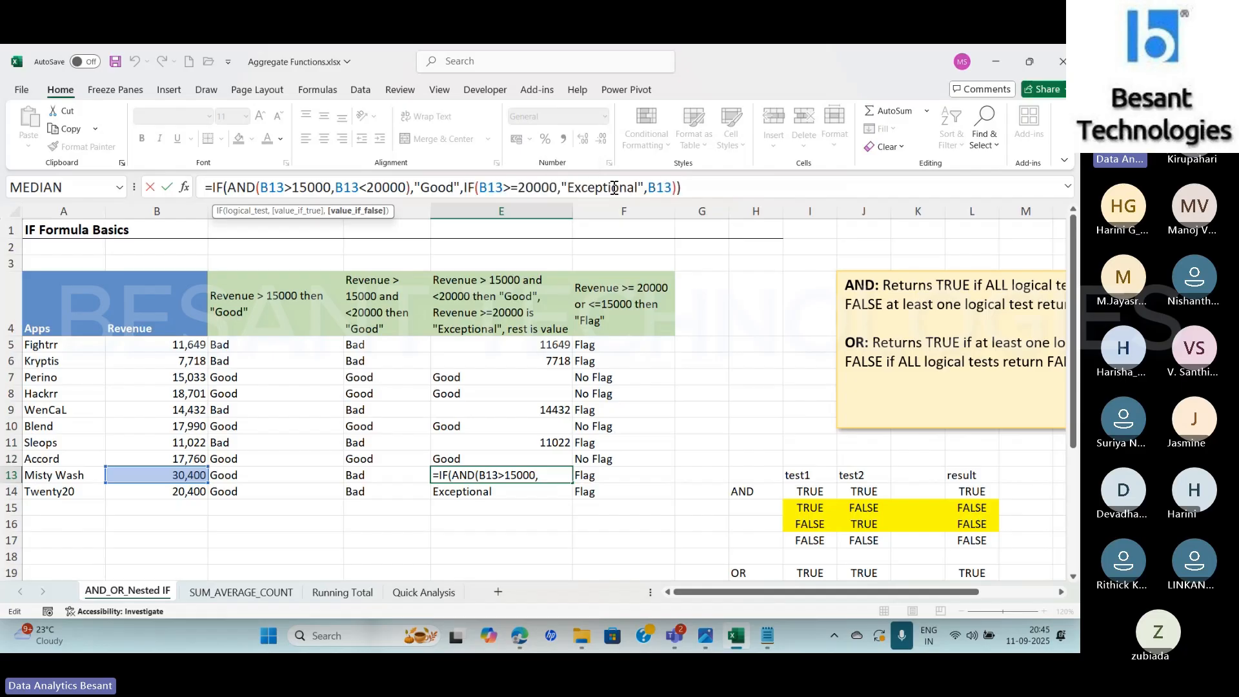
pyautogui.click(496, 187)
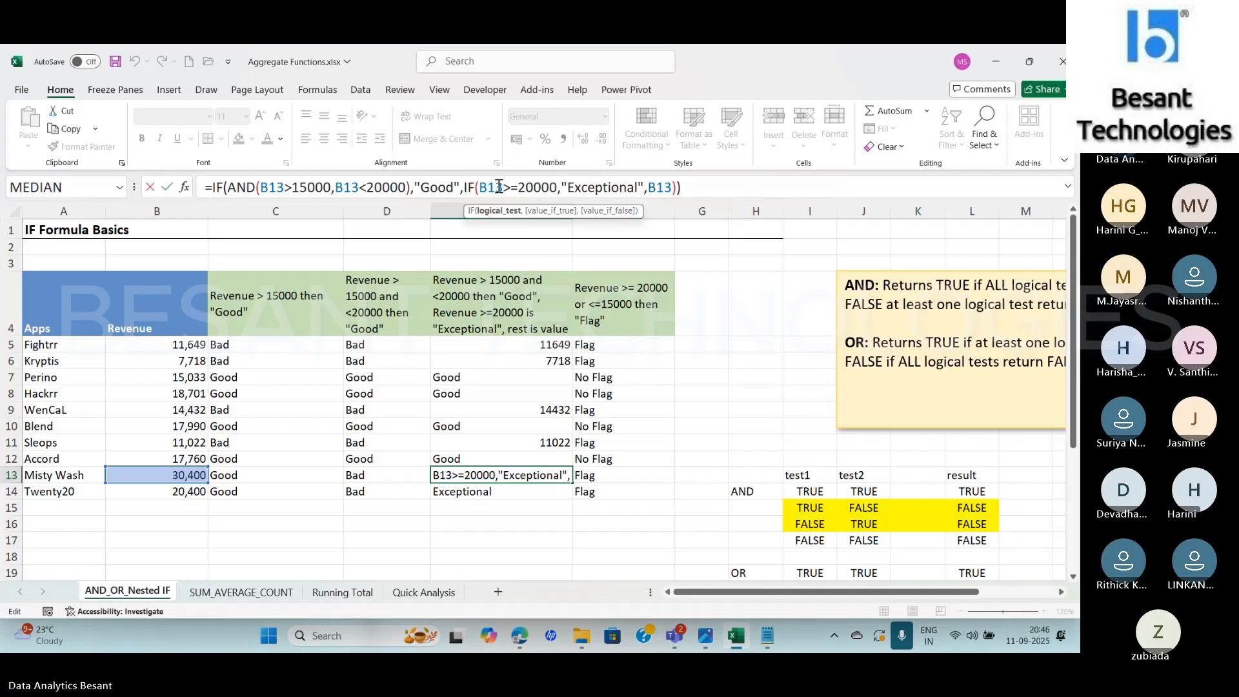
pyautogui.click(497, 216)
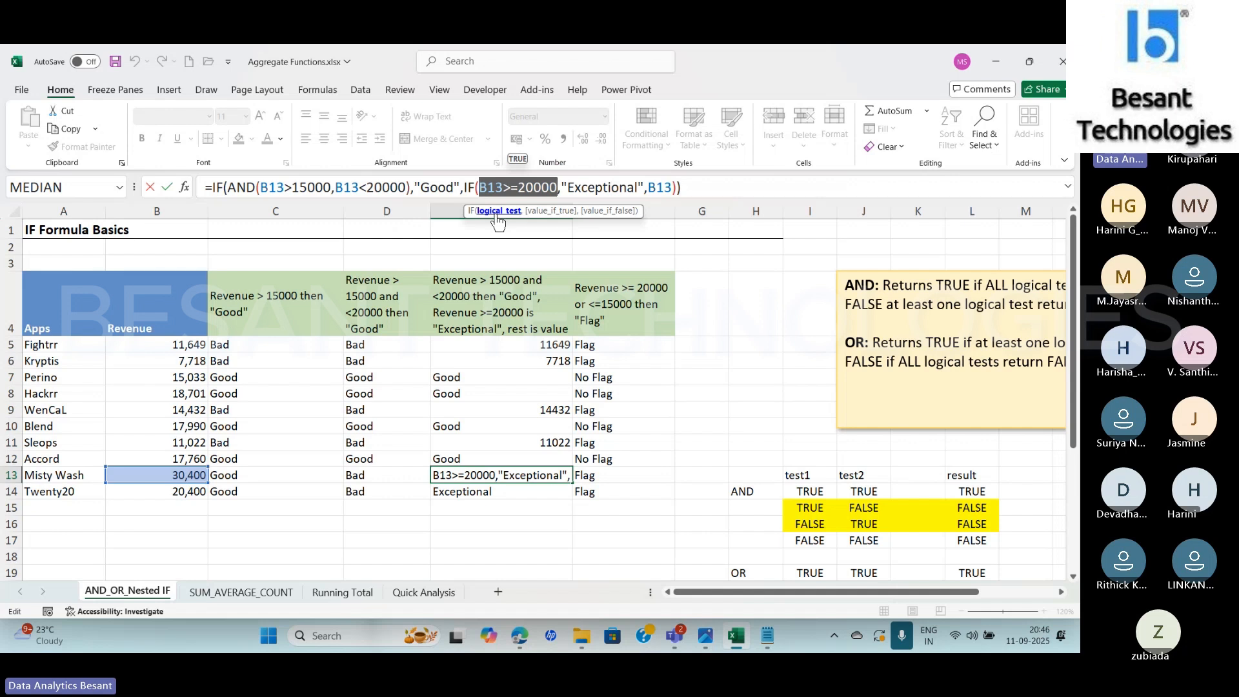
pyautogui.click(552, 211)
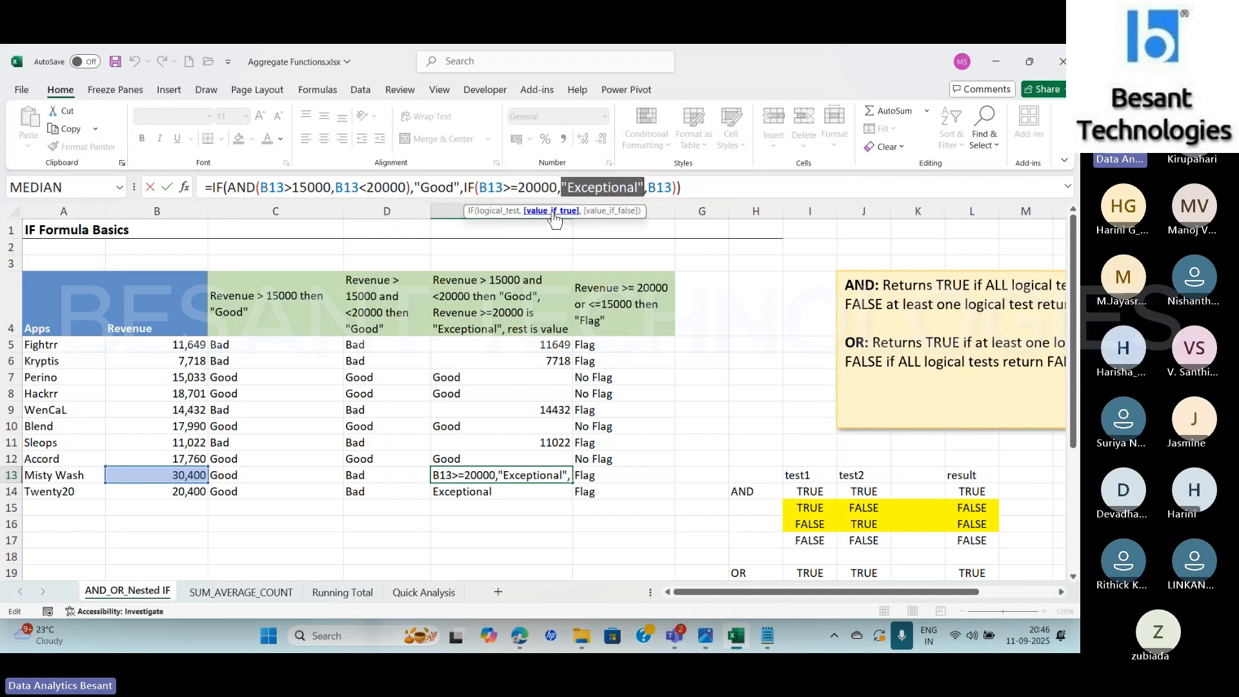
pyautogui.click(499, 213)
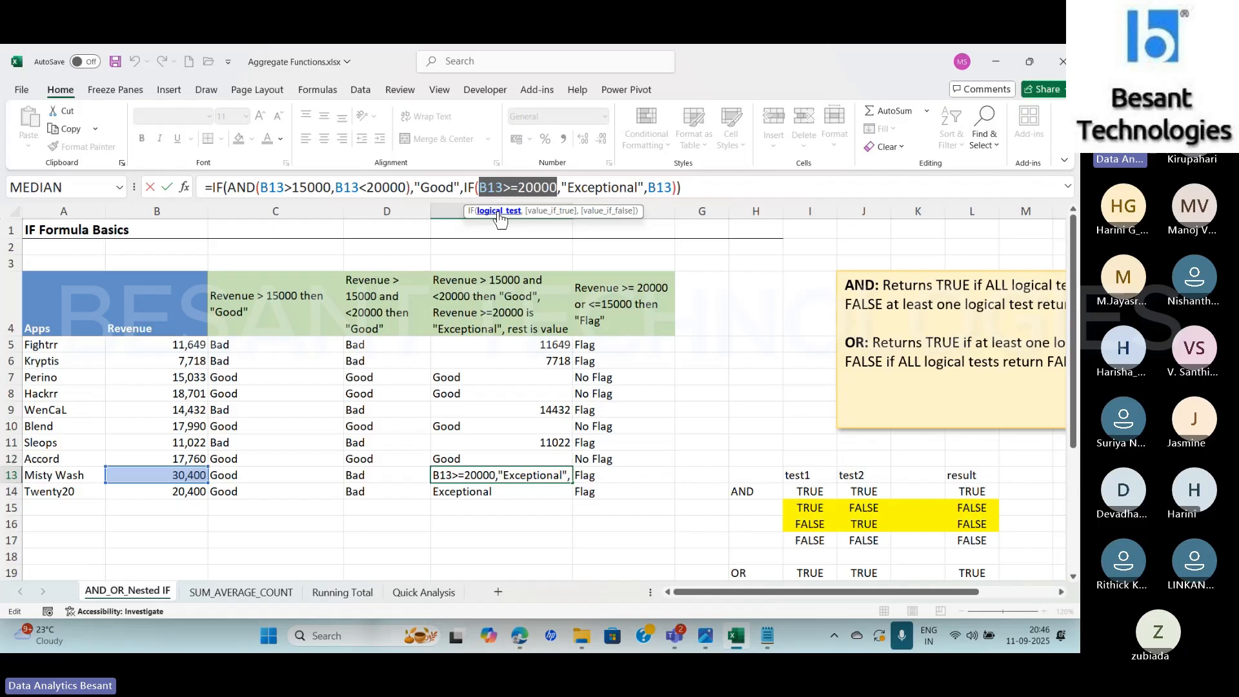
pyautogui.click(559, 211)
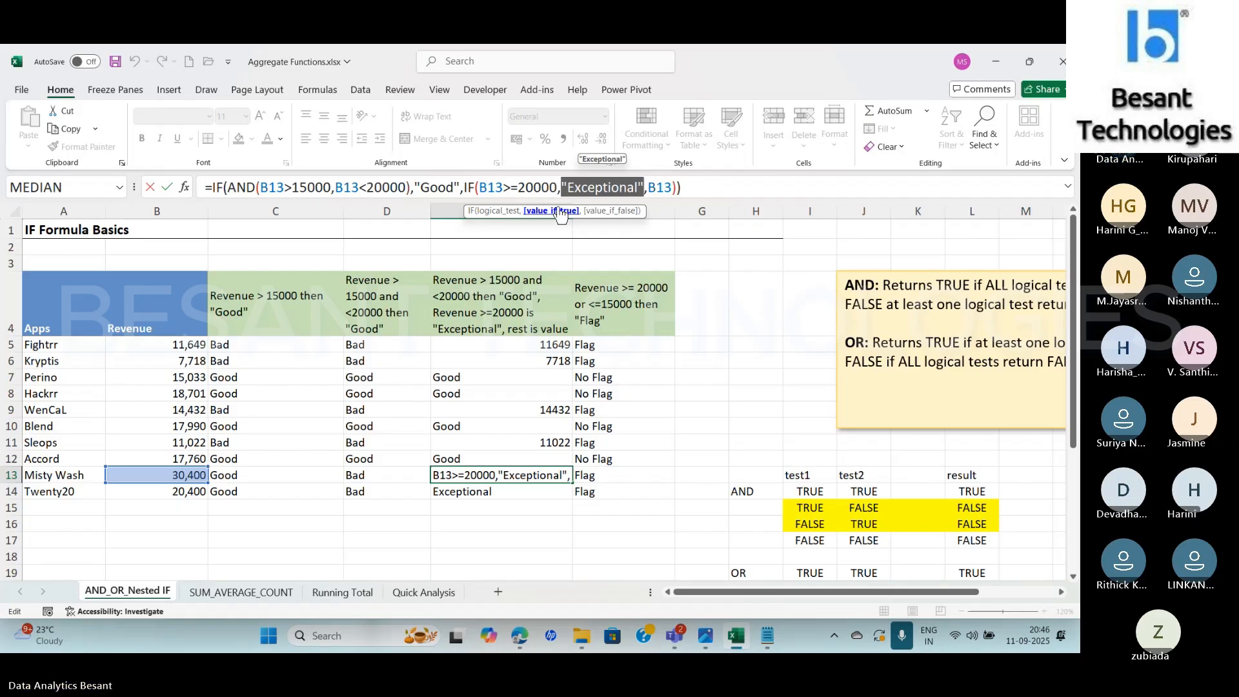
pyautogui.press('Escape')
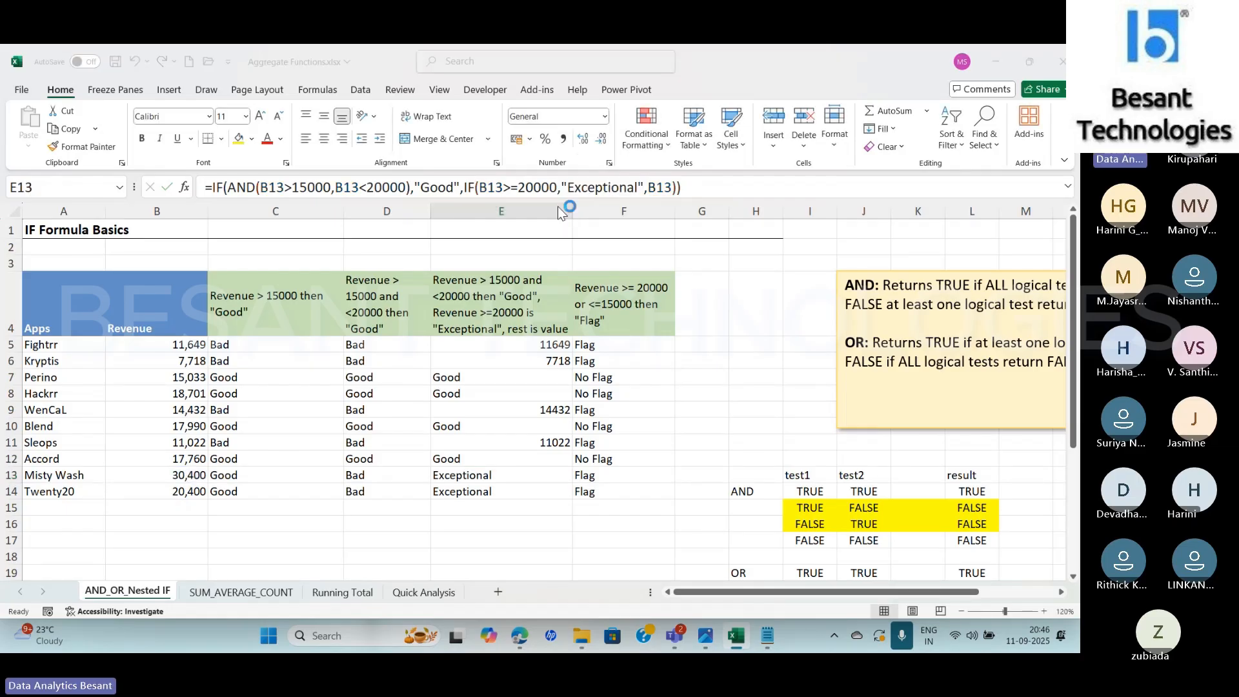
# Switch to the Teams meeting, mute and unmute the microphone, and return to Excel
pyautogui.hotkey('alt', 'Tab')
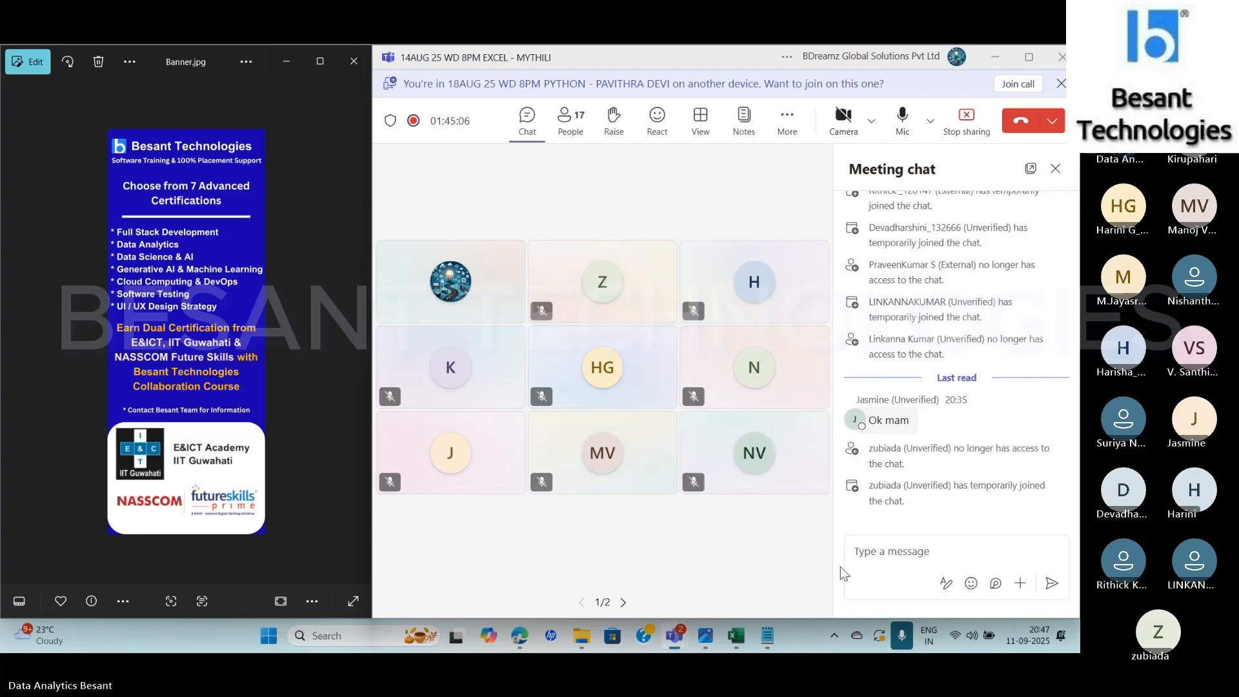
pyautogui.click(904, 645)
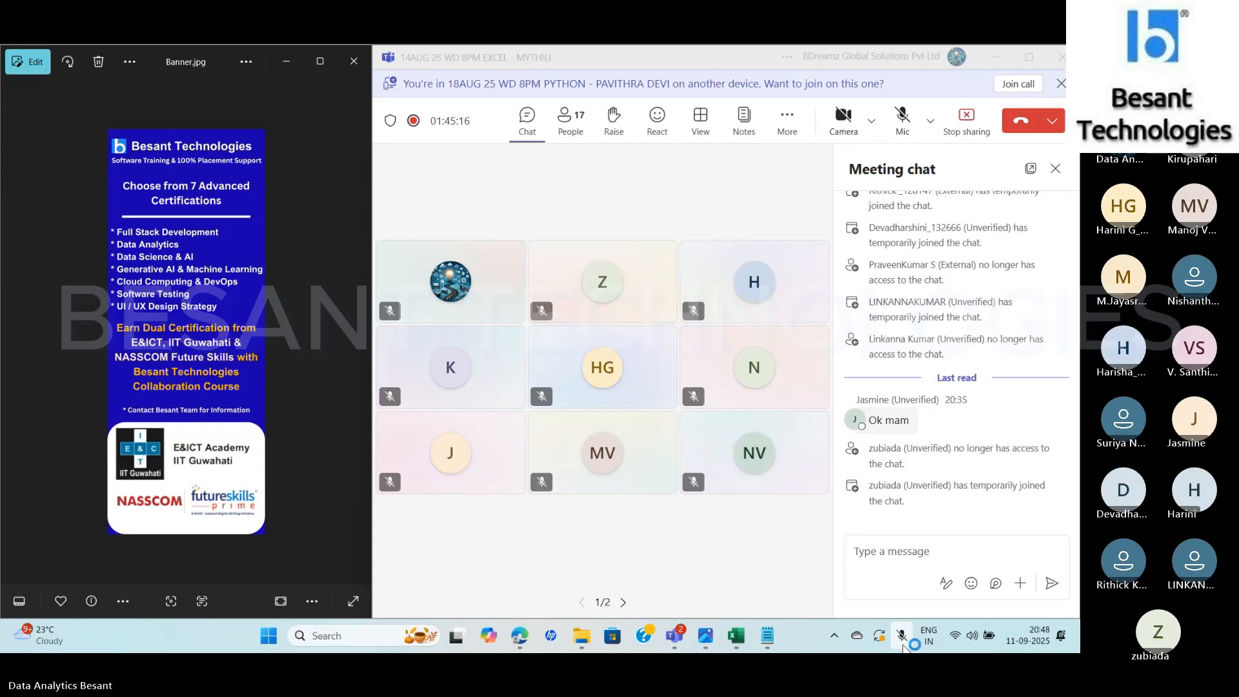
pyautogui.click(903, 647)
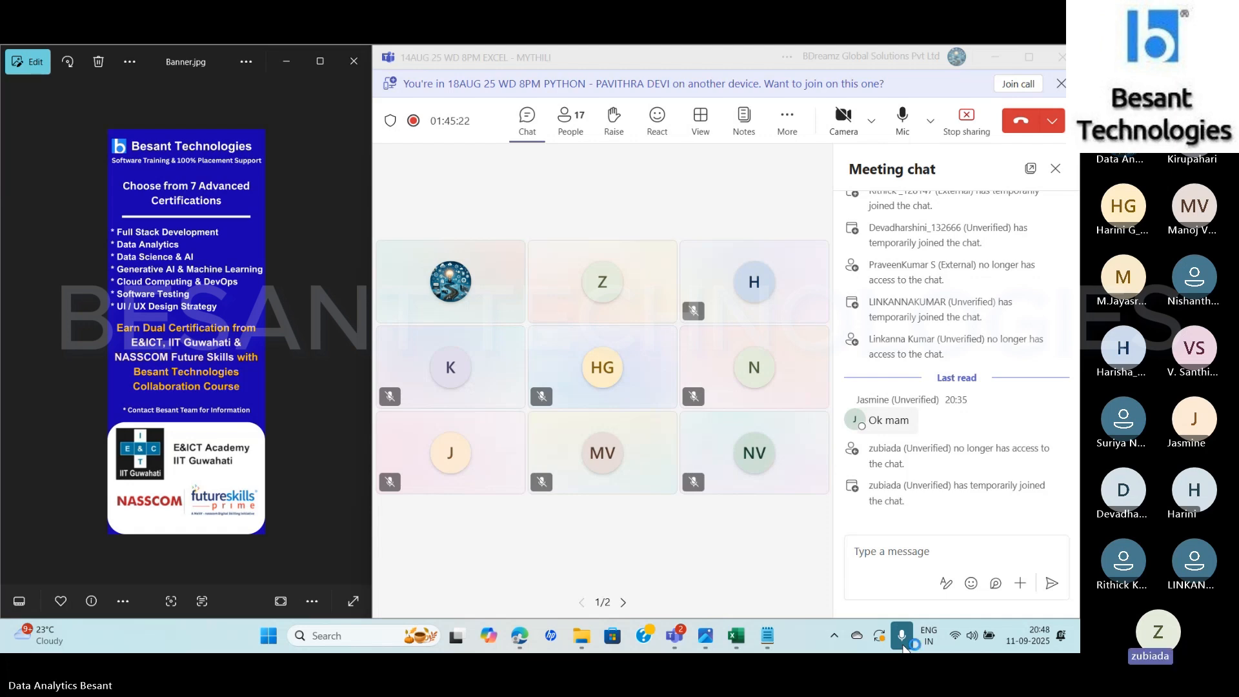
pyautogui.hotkey('alt', 'Tab')
pyautogui.press('Tab')
pyautogui.press('Tab')
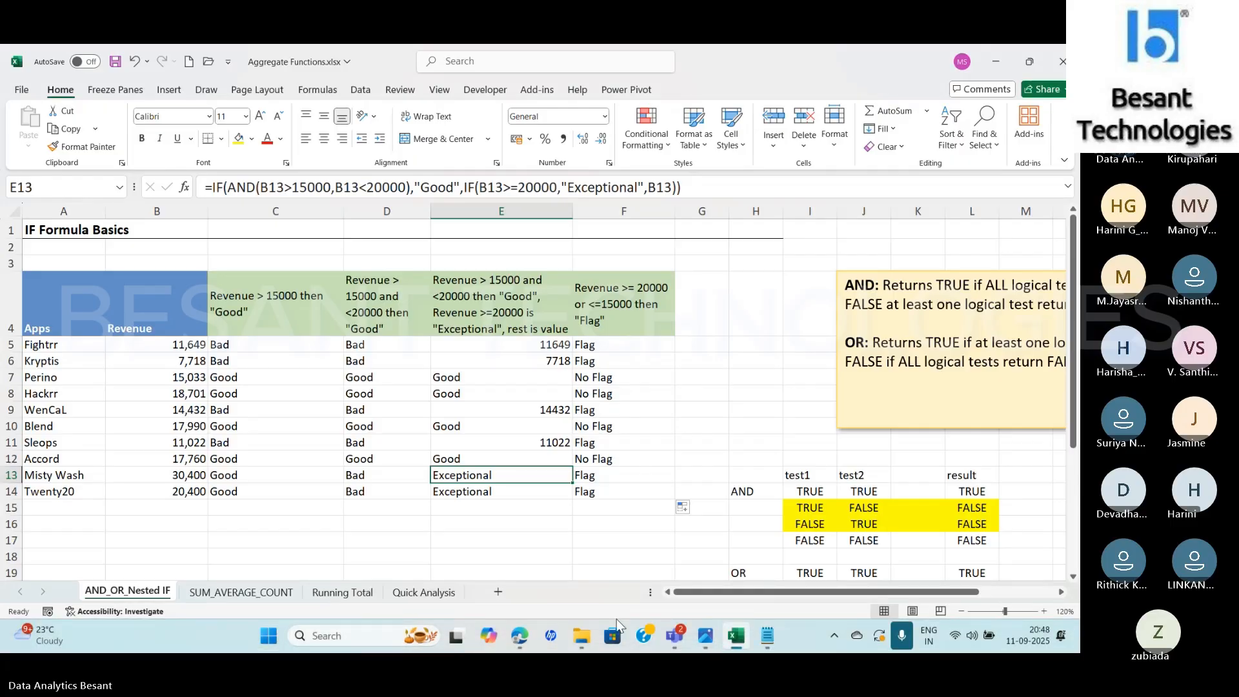
# Switch to the Google Drive page in Edge, start signing in, and submit the saved account e-mail
pyautogui.click(520, 638)
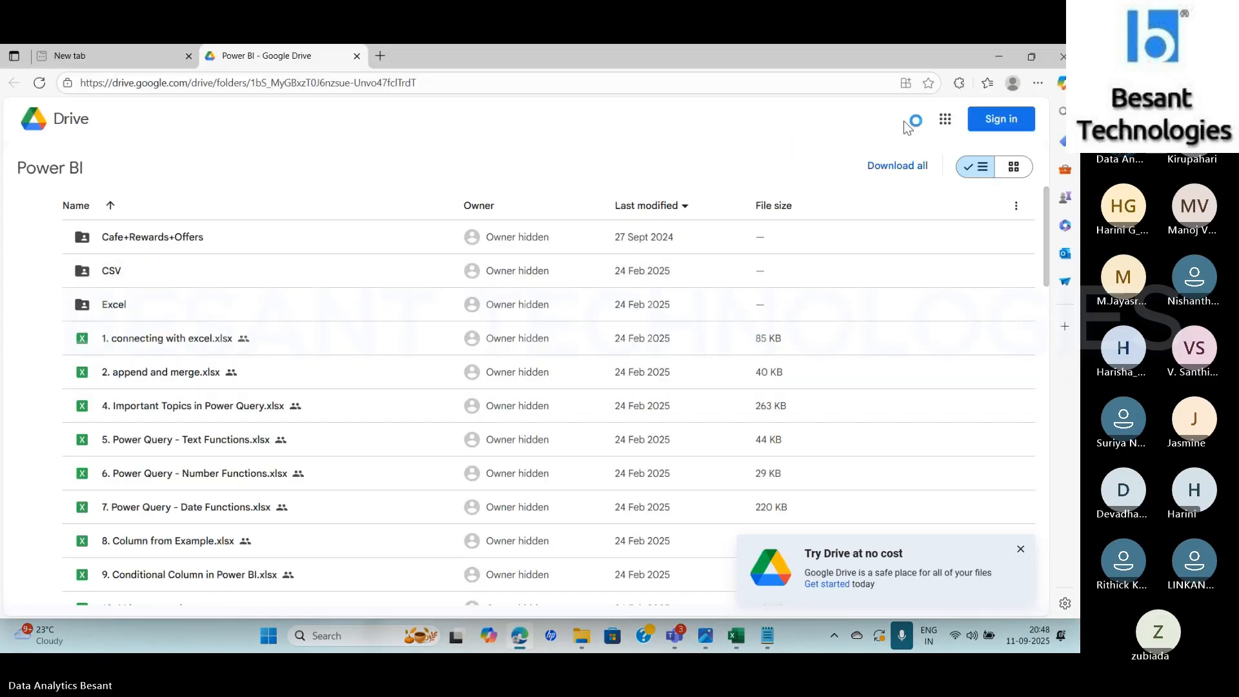
pyautogui.click(1003, 122)
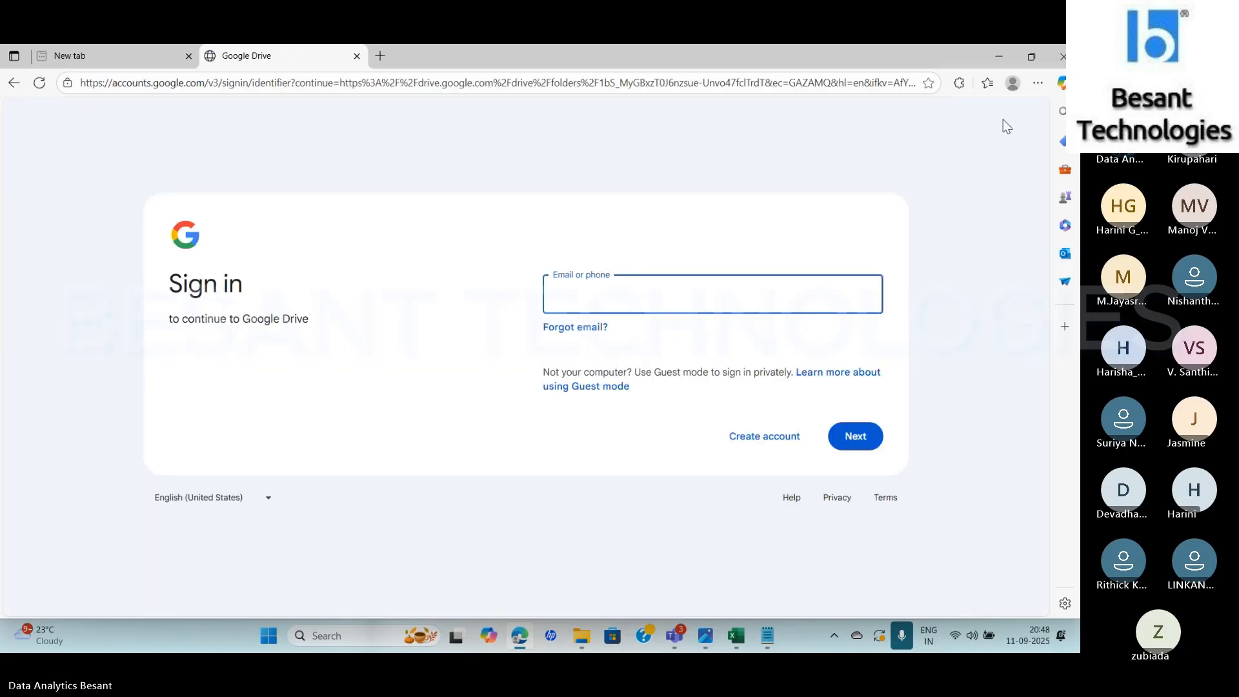
pyautogui.write('myt')
pyautogui.press('Down')
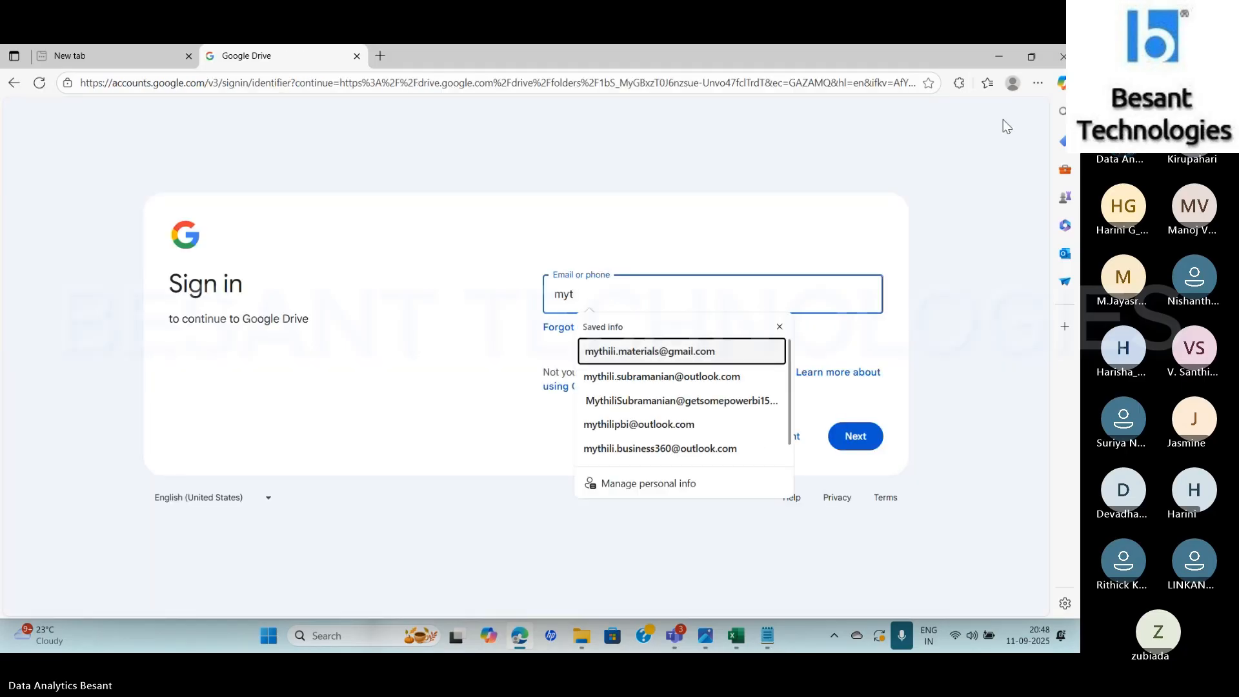
pyautogui.press('Return')
pyautogui.press('Return')
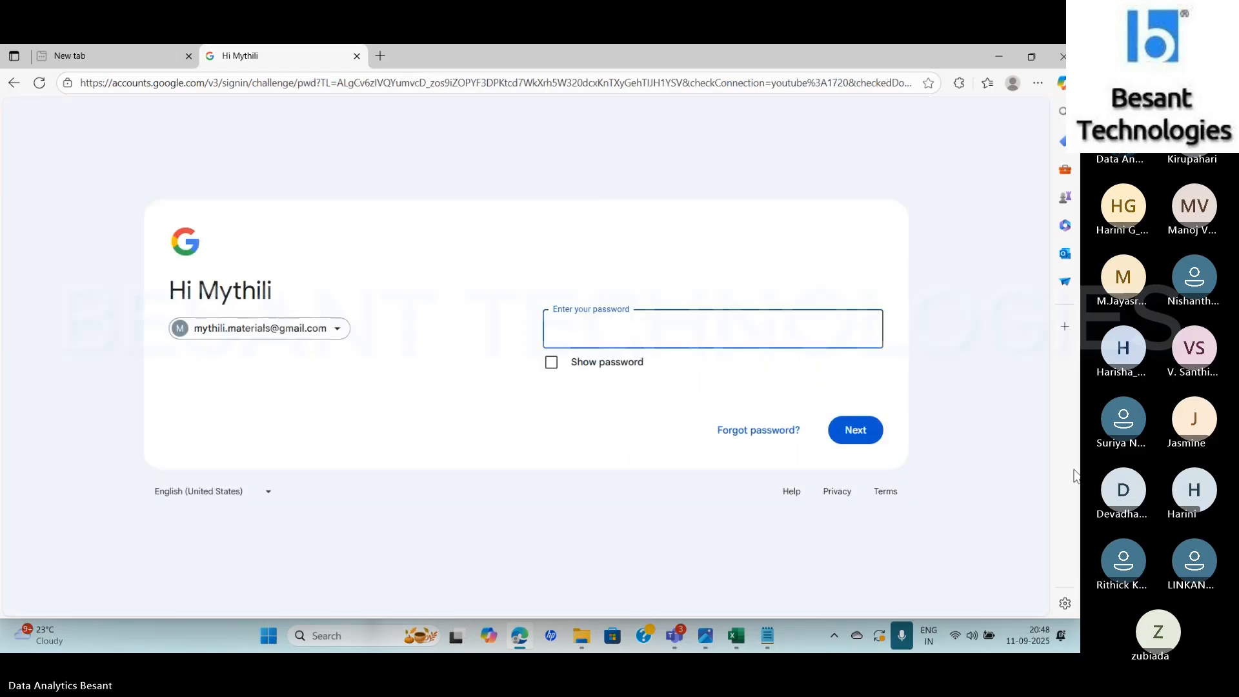
# Enter the Google account password and complete the Drive sign-in
pyautogui.write('••••••••••')
pyautogui.press('Return')
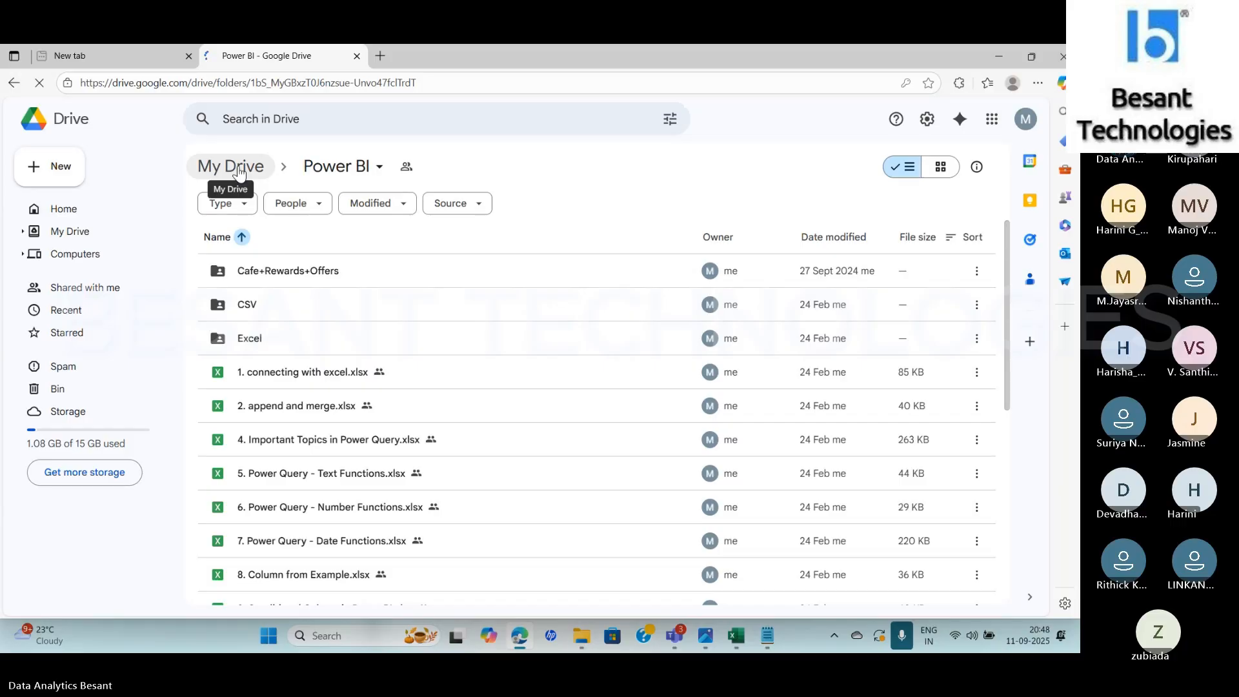
# Open the Advanced Excel folder in My Drive and browse its files for AND_OR_NESTEDIF Assignments.xlsx
pyautogui.click(234, 167)
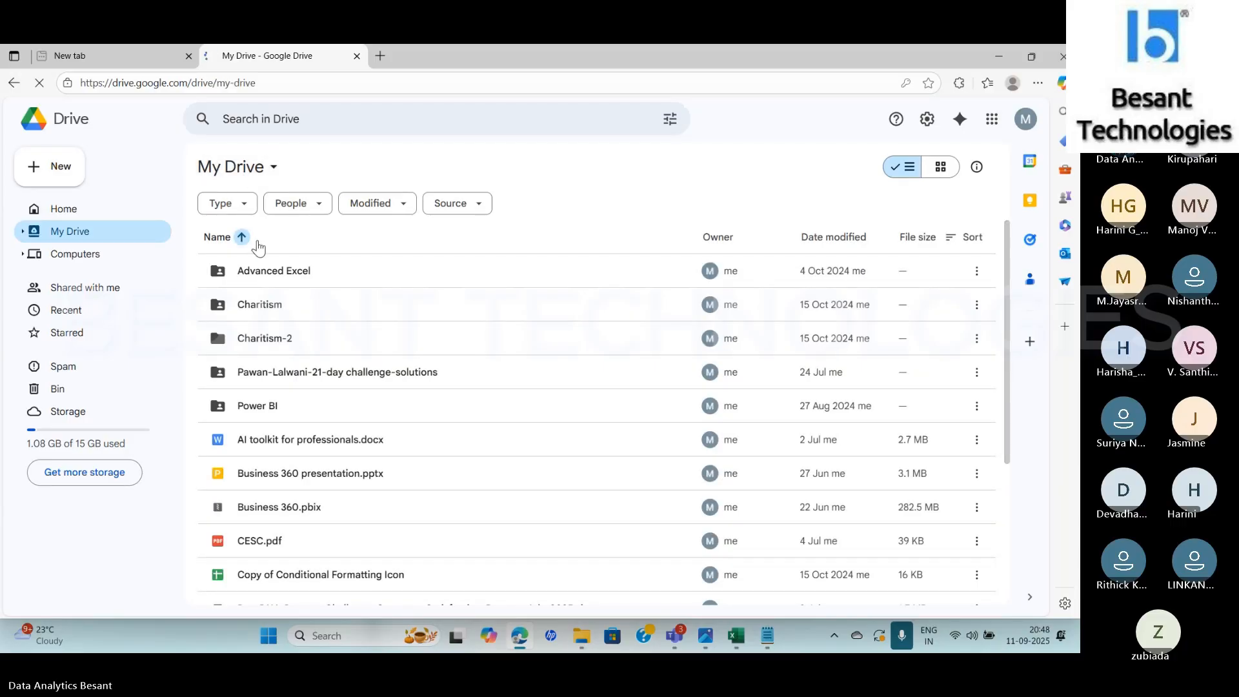
pyautogui.doubleClick(273, 271)
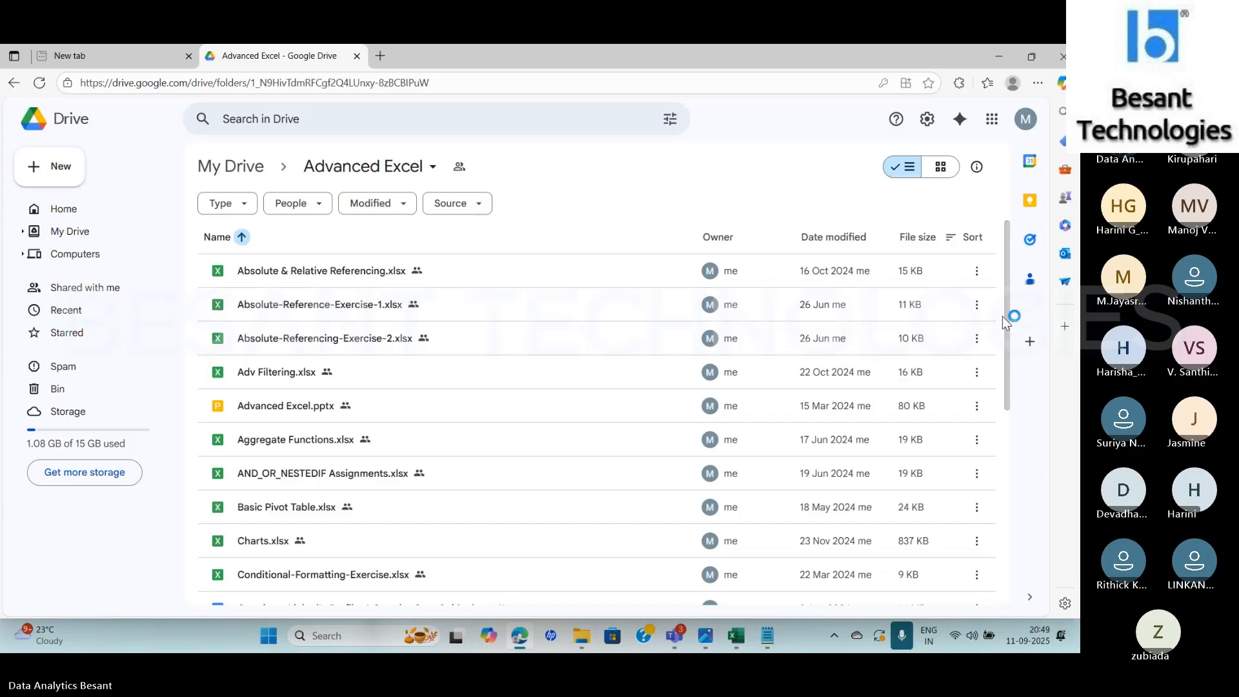
pyautogui.moveTo(1007, 311); pyautogui.dragTo(1014, 567)
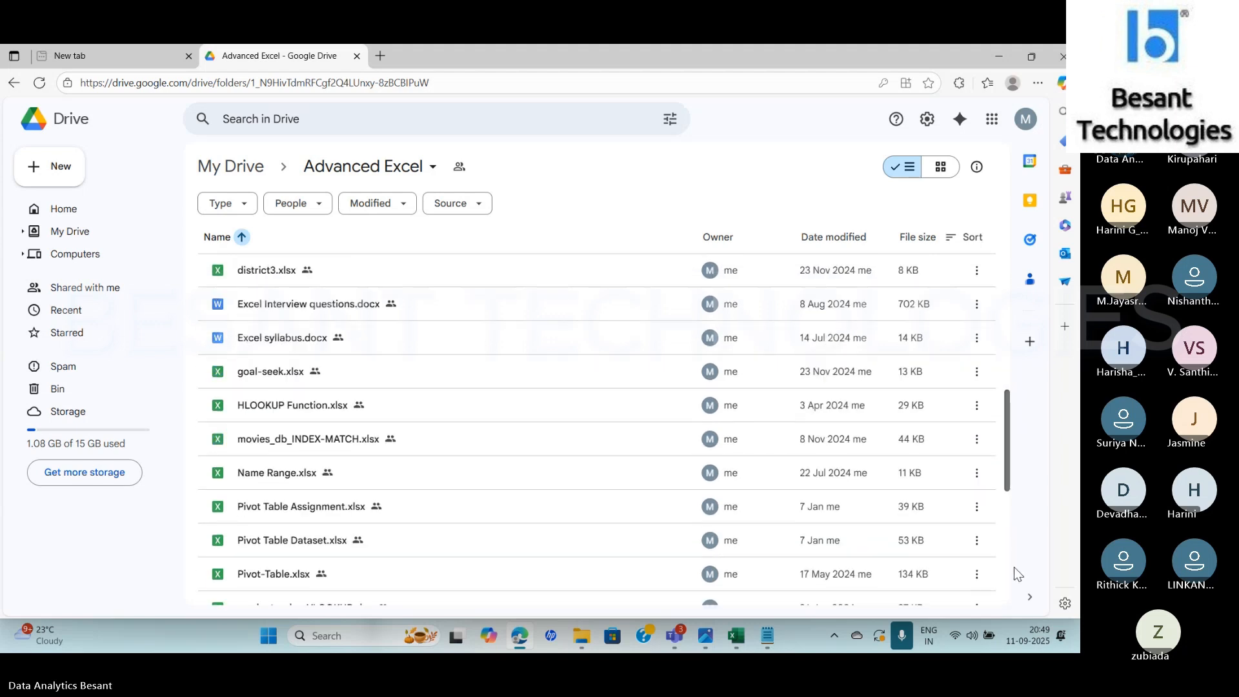
pyautogui.scroll(-3, 1007, 465)
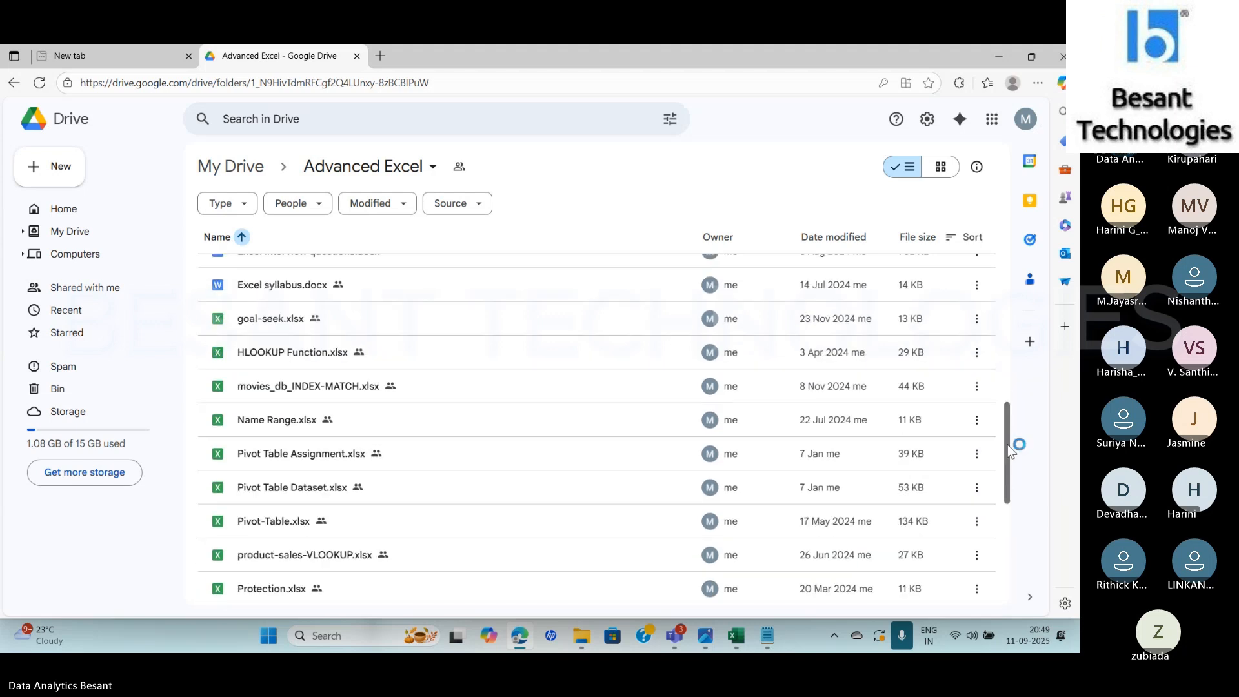
pyautogui.moveTo(1011, 483); pyautogui.dragTo(1015, 294)
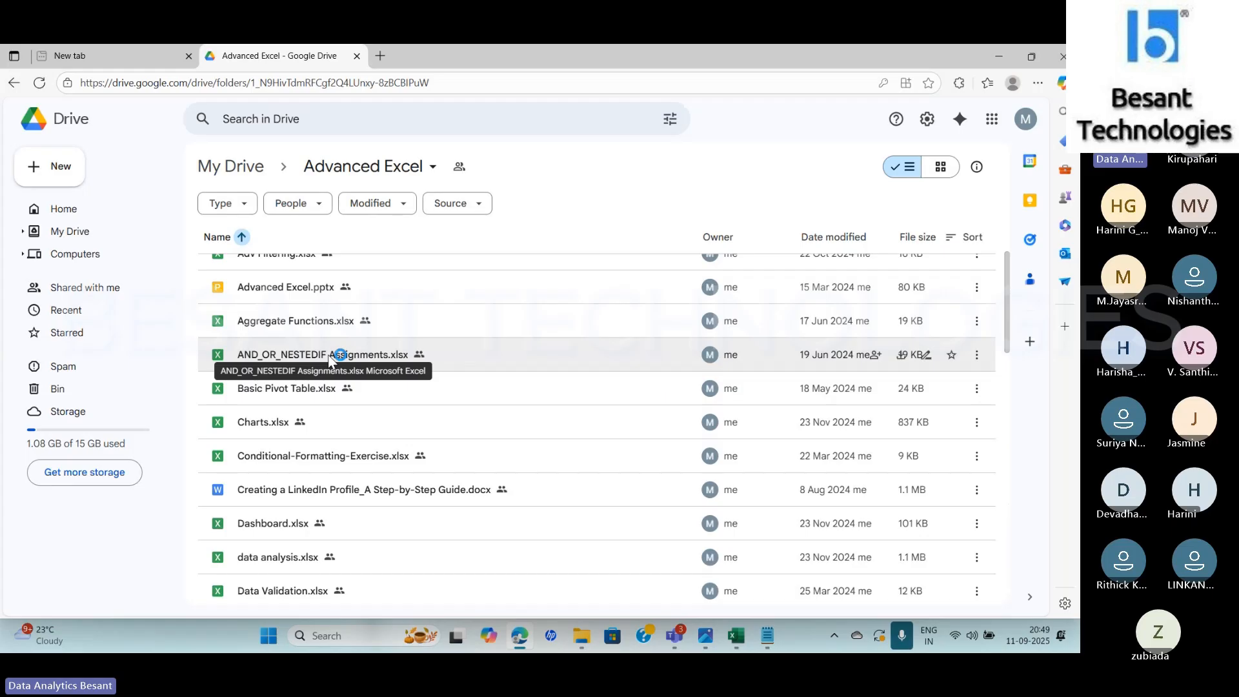
# Select AND_OR_NESTEDIF Assignments.xlsx in File Explorer's Advanced Excel folder and switch to that workbook in Excel
pyautogui.click(581, 638)
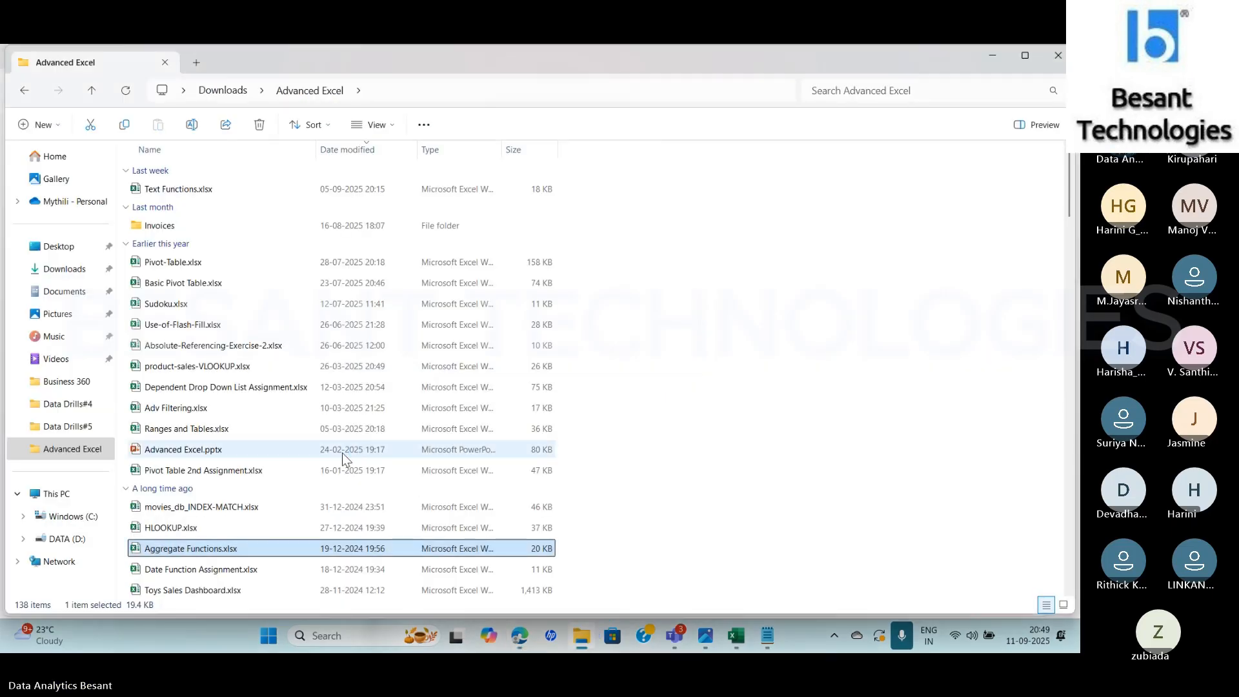
pyautogui.press('a')
pyautogui.press('a')
pyautogui.press('a')
pyautogui.press('a')
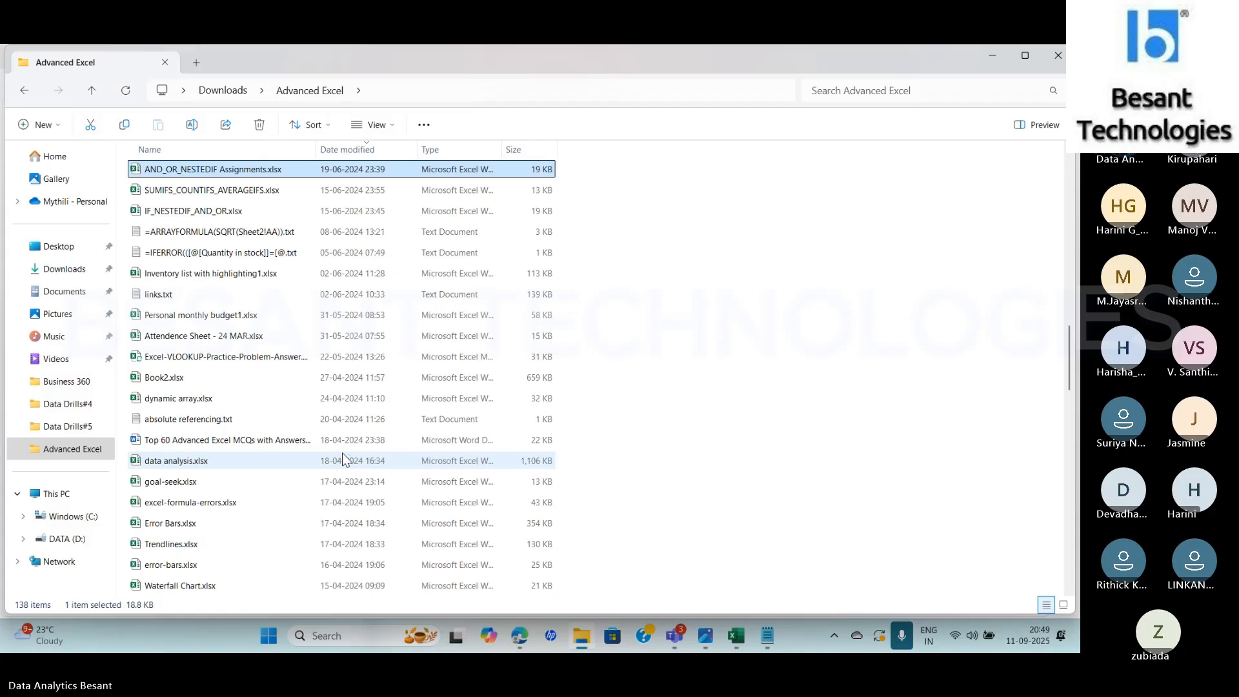
pyautogui.hotkey('alt', 'Tab')
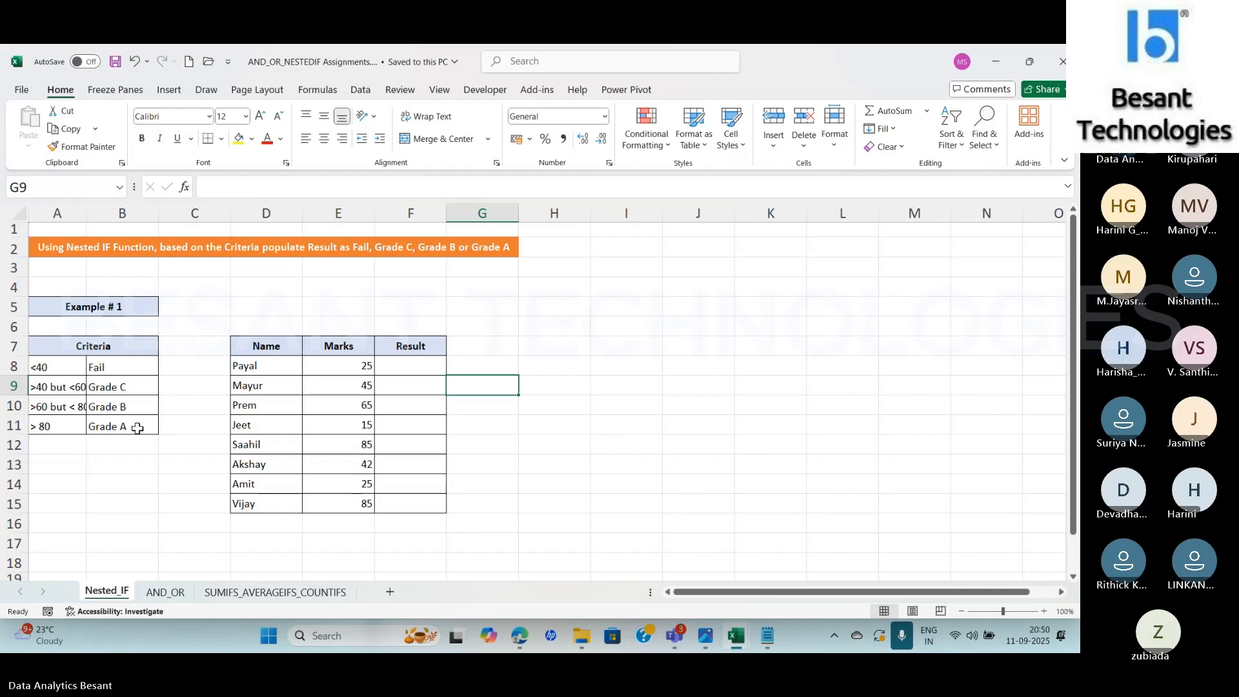
# Show the AND_OR sheet and review the exercise criteria in header cells E6 through H6
pyautogui.click(166, 592)
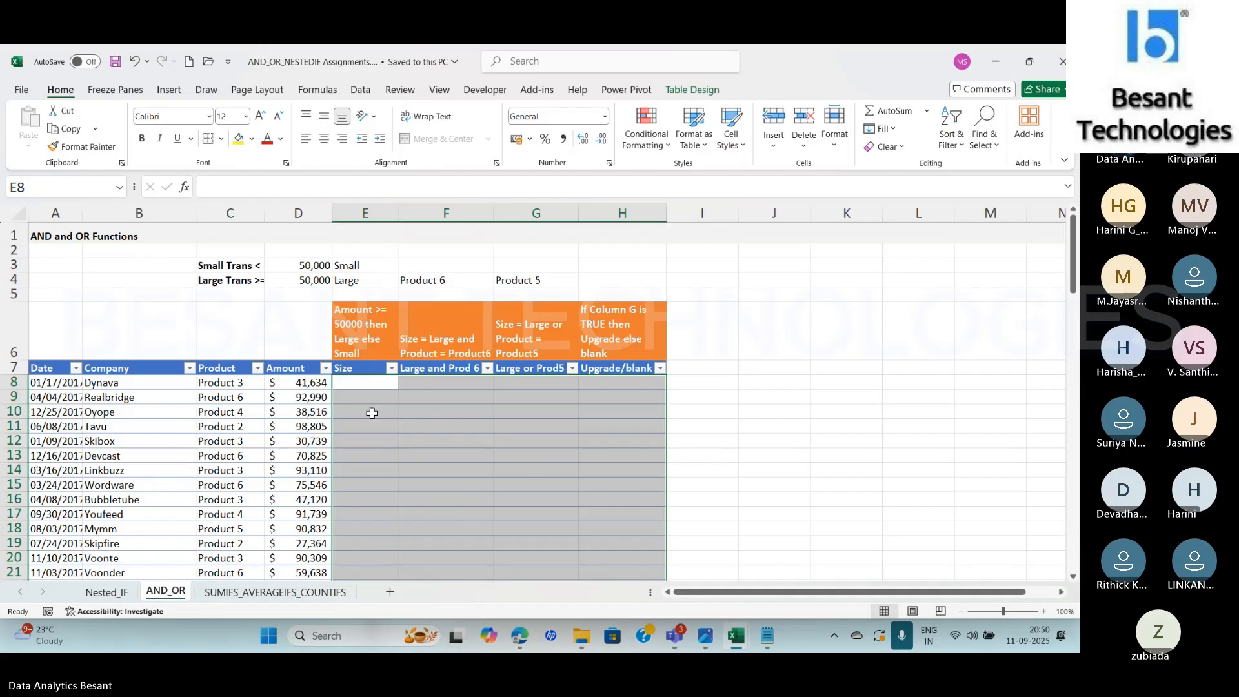
pyautogui.click(352, 382)
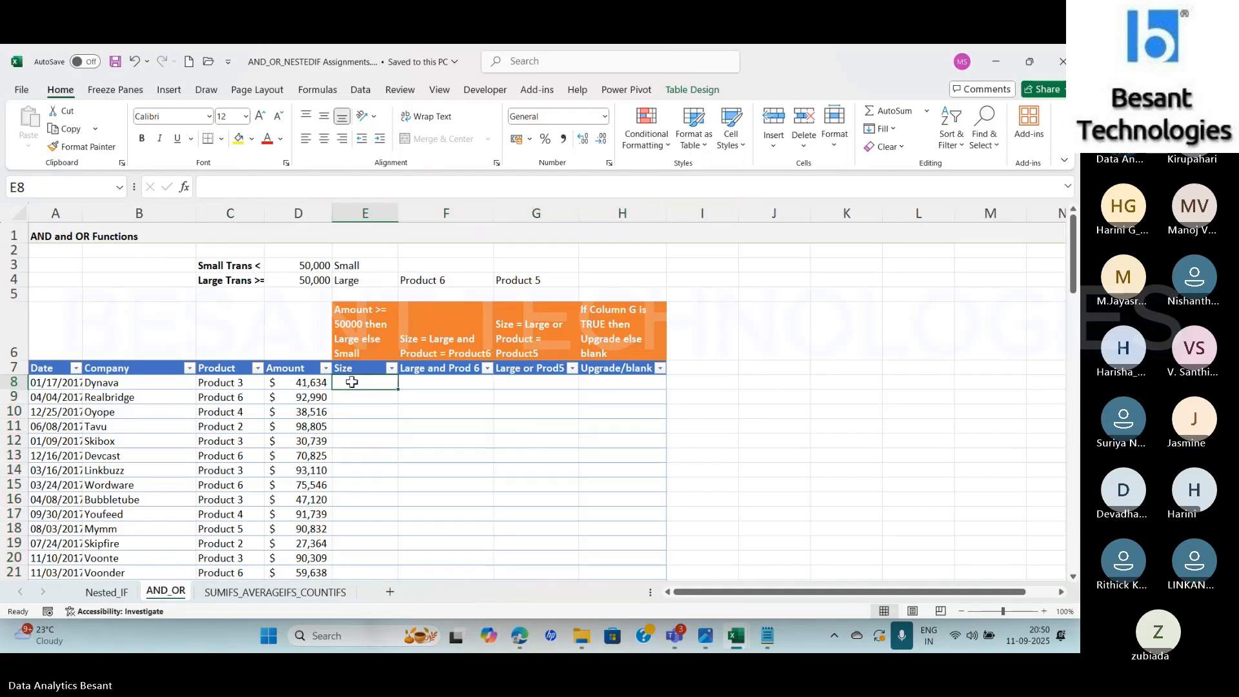
pyautogui.click(363, 326)
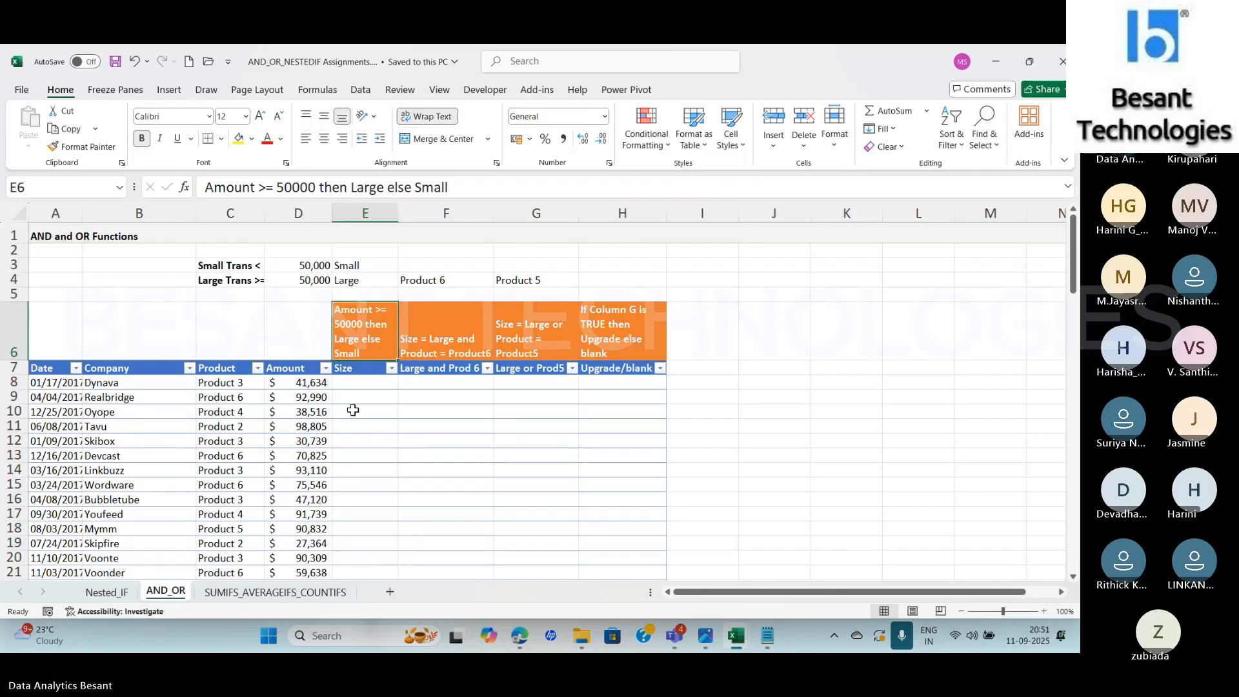
pyautogui.click(463, 341)
pyautogui.click(568, 338)
pyautogui.click(617, 342)
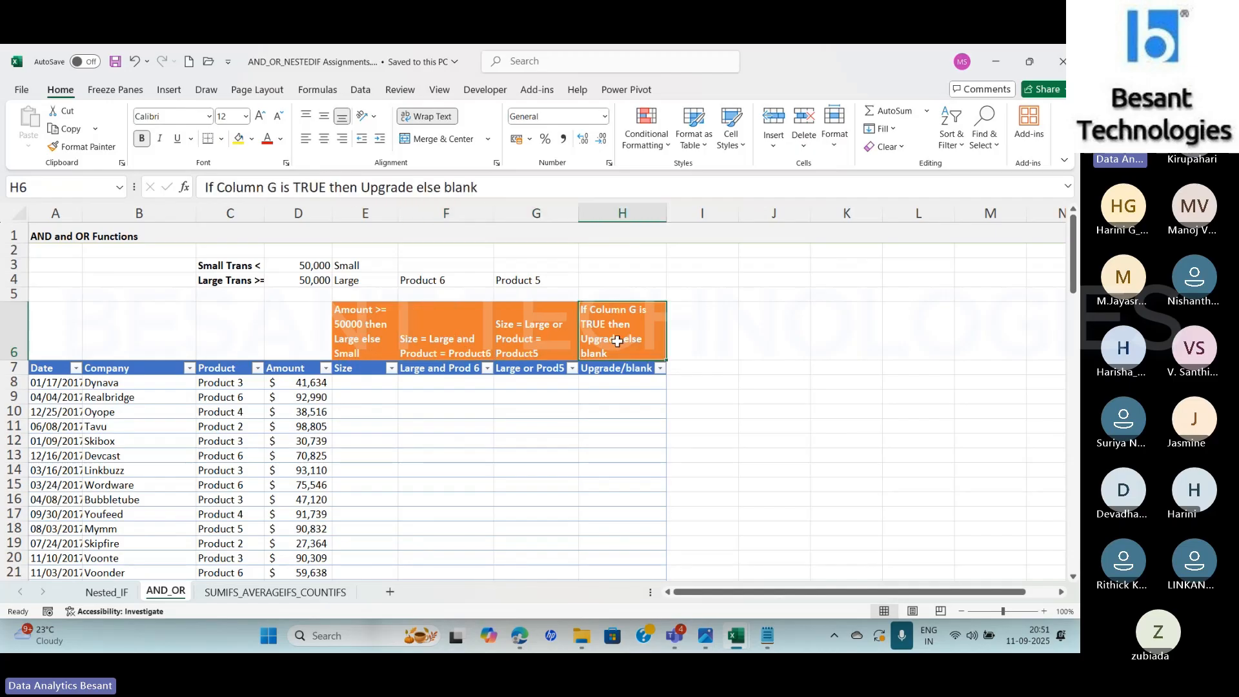
# Show the SUMIFS_AVERAGEIFS_COUNTIFS sheet and examine its month, product, country and revenue data in A4:D22
pyautogui.click(367, 383)
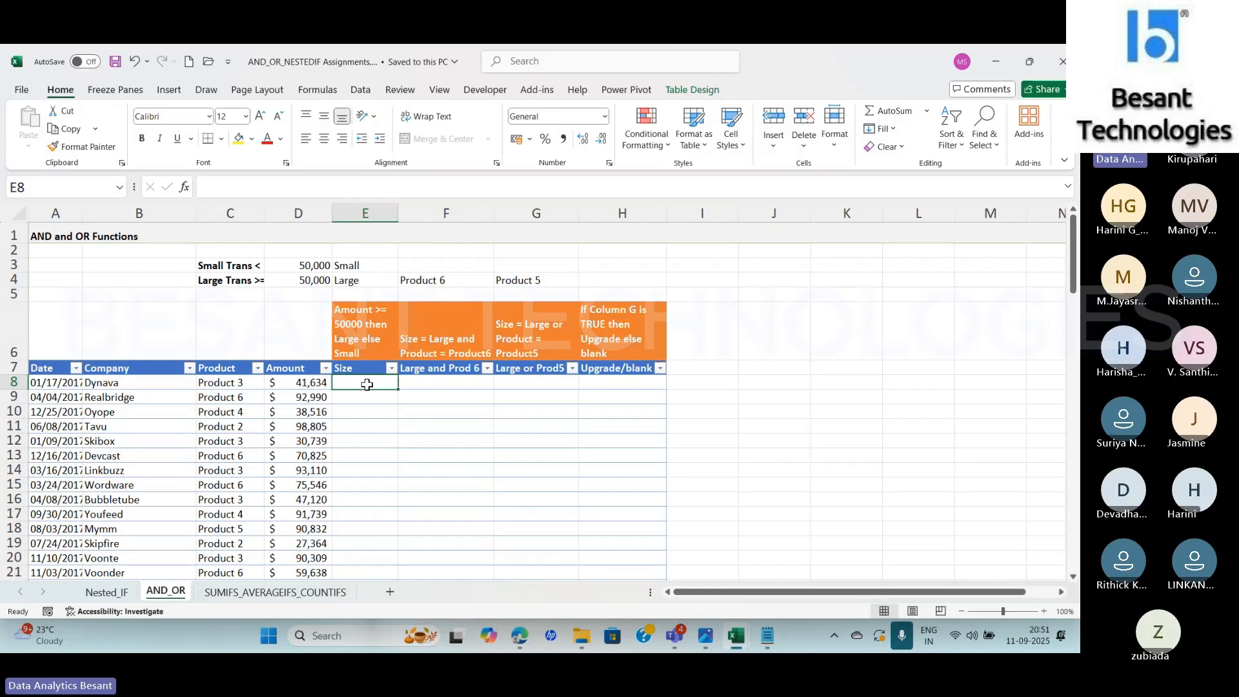
pyautogui.click(264, 591)
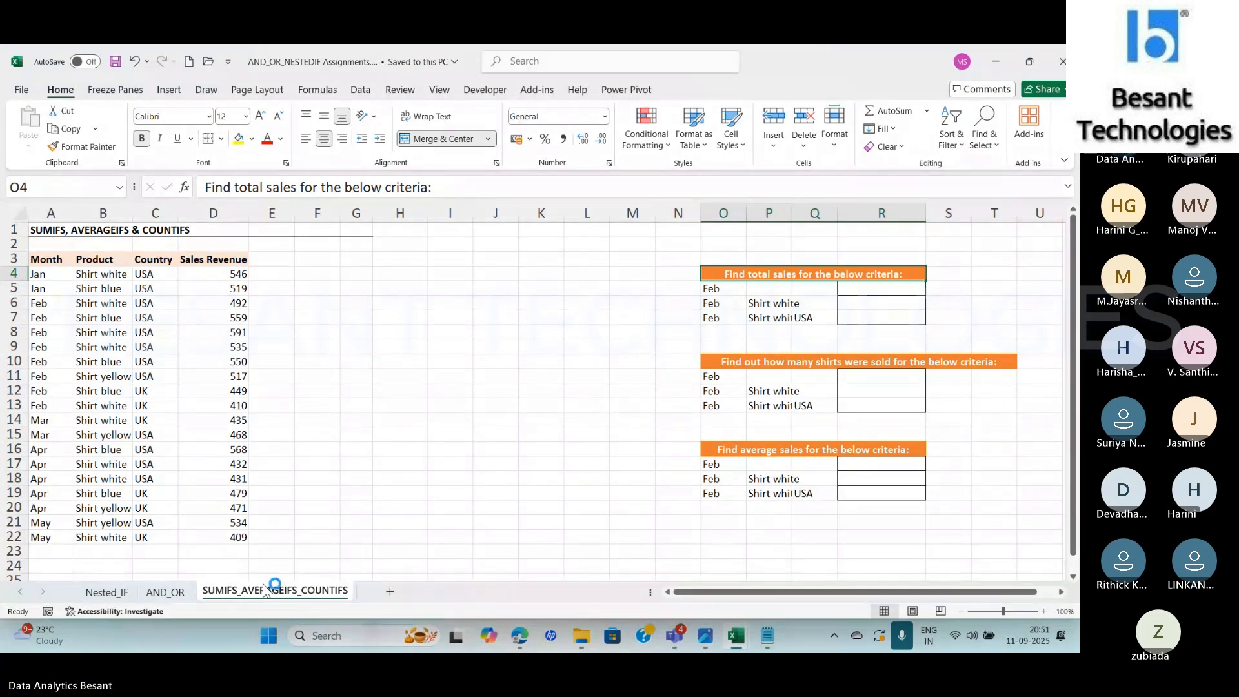
pyautogui.click(40, 274)
pyautogui.moveTo(40, 274); pyautogui.dragTo(211, 536)
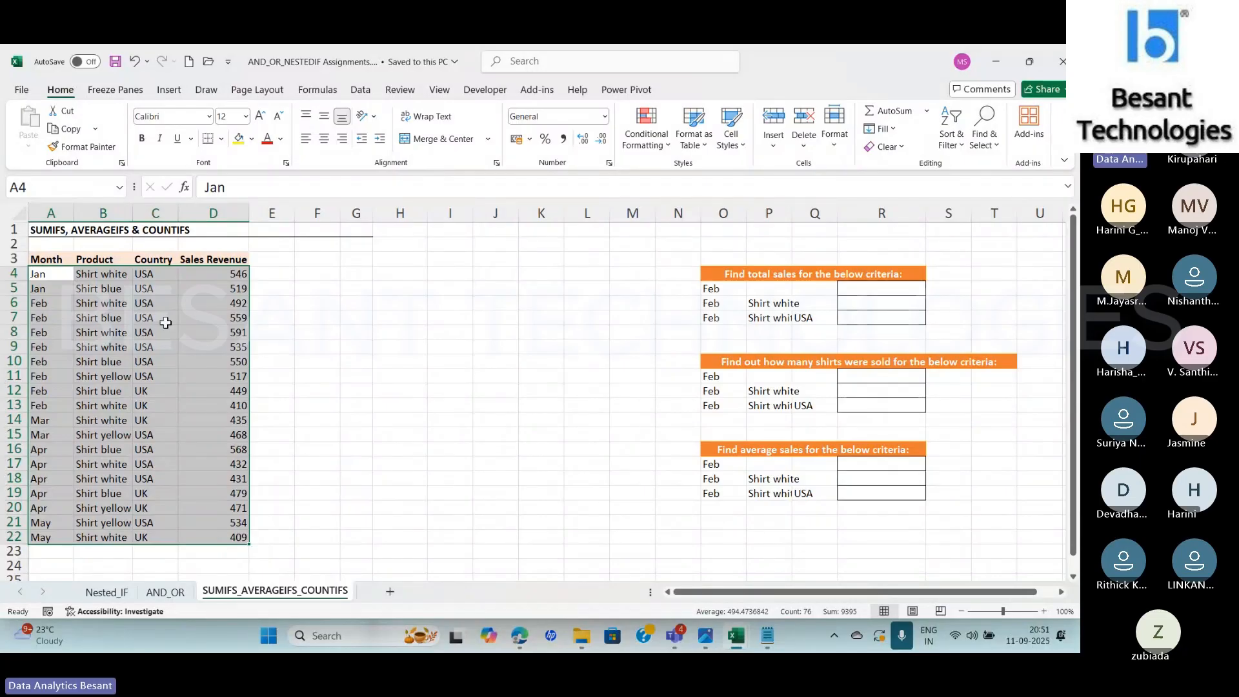
pyautogui.click(211, 370)
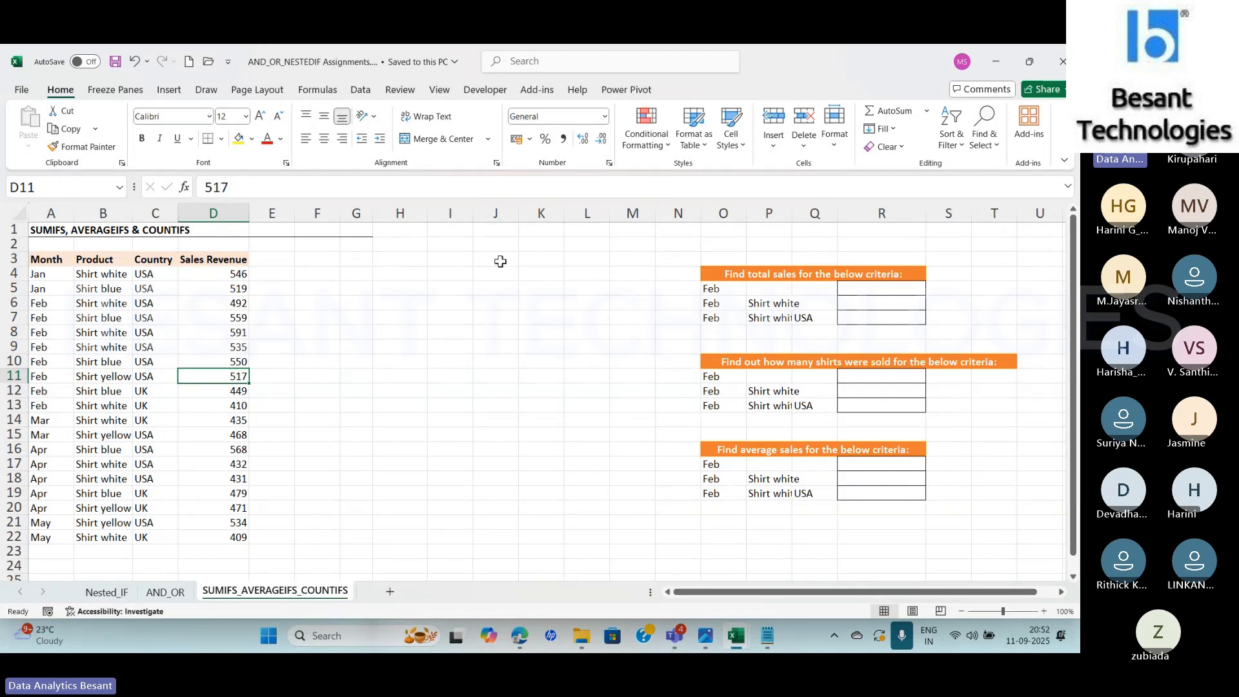
# Review the total-sales exercise in rows 5 to 7, including the Feb, Shirt white and USA criteria
pyautogui.click(864, 295)
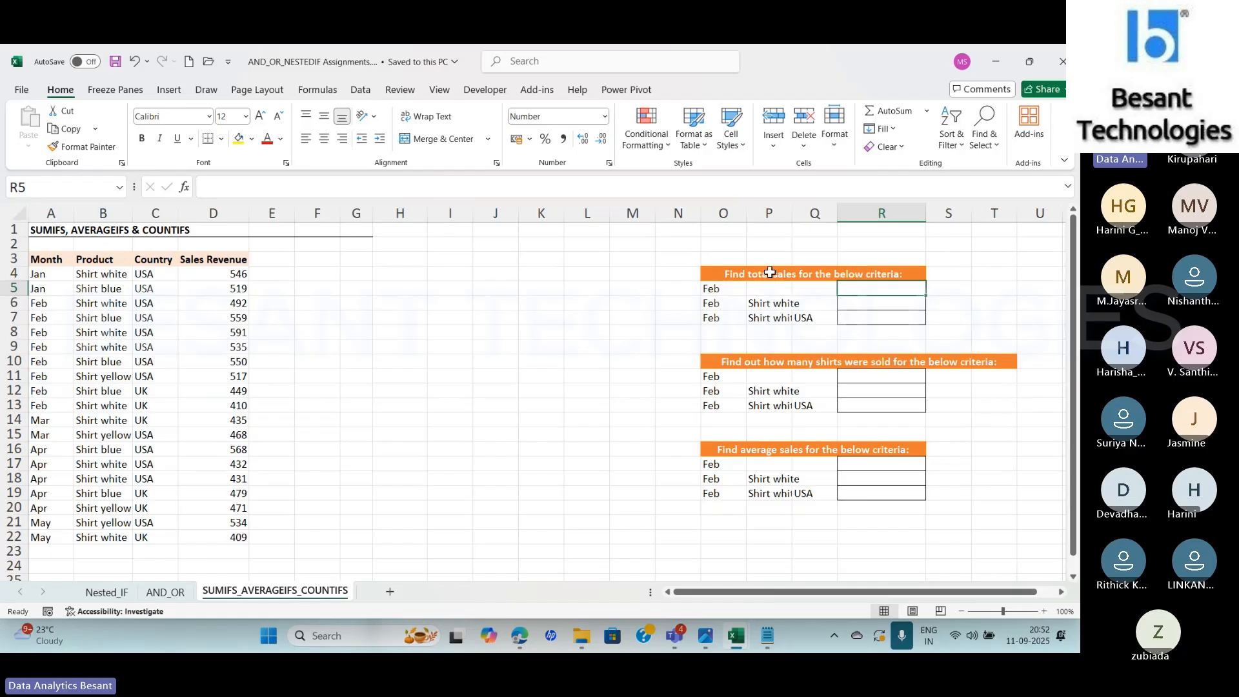
pyautogui.click(879, 304)
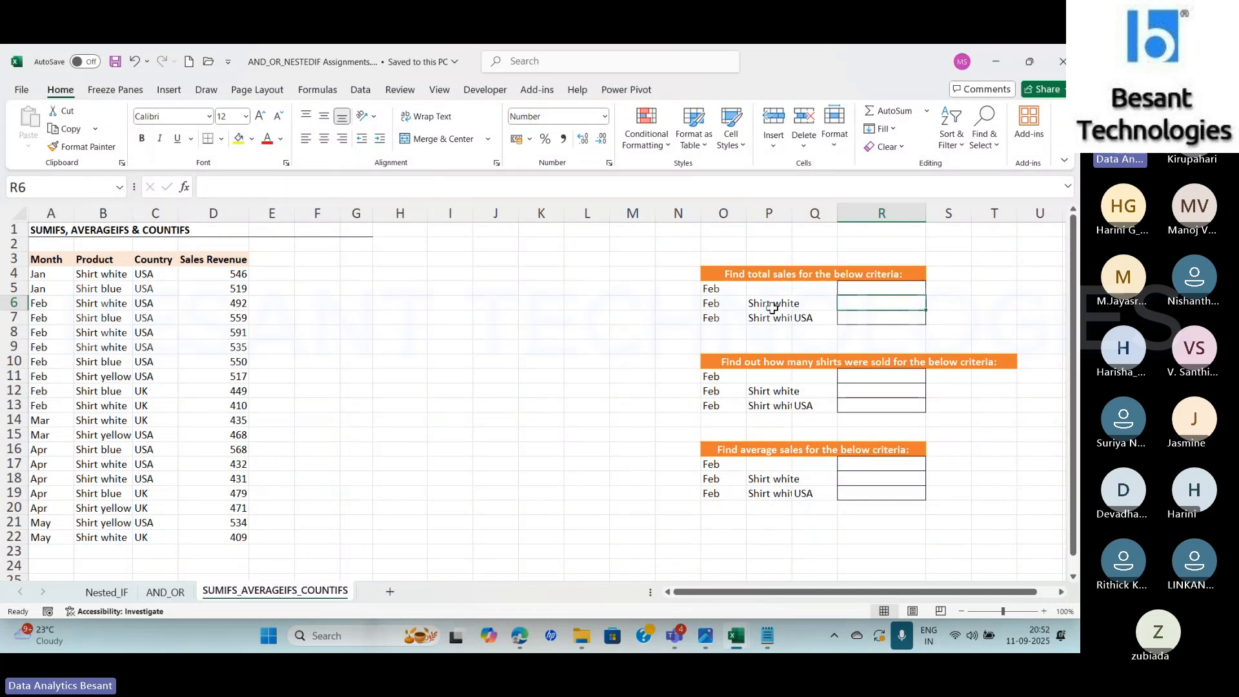
pyautogui.click(865, 318)
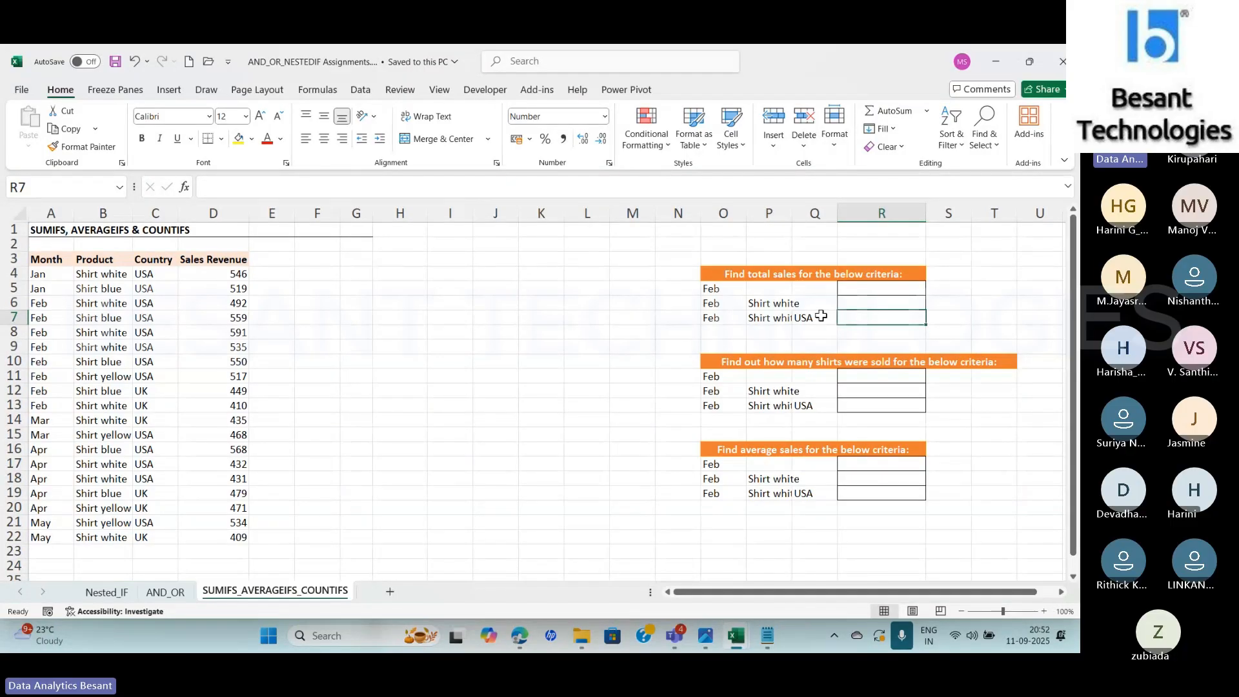
pyautogui.click(721, 321)
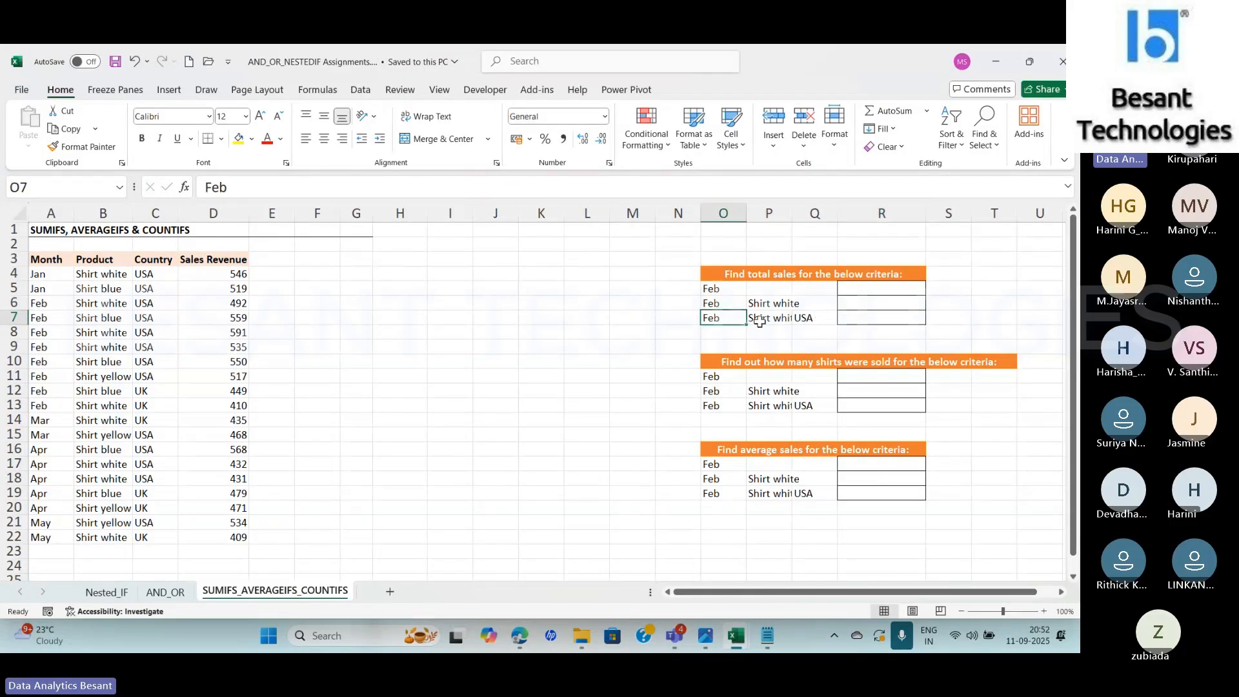
pyautogui.click(760, 319)
pyautogui.click(816, 321)
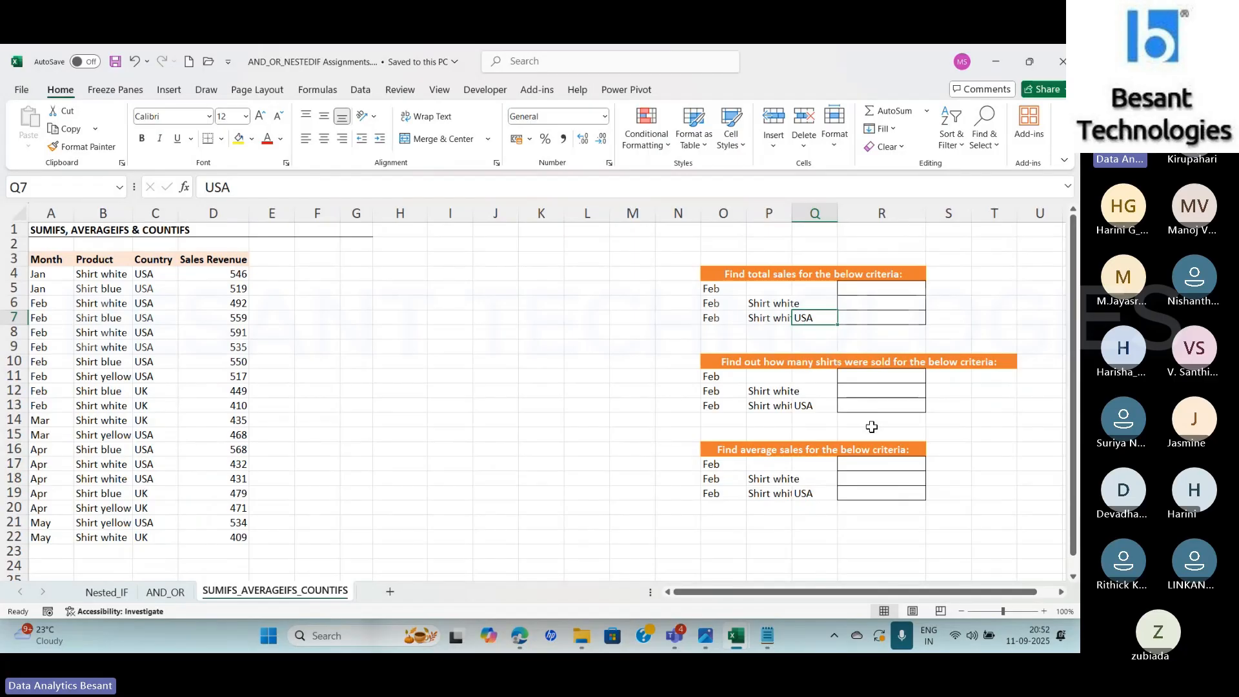
# Review the average-sales exercise at R17 and the shirt-count criteria in O11 through O13
pyautogui.click(858, 462)
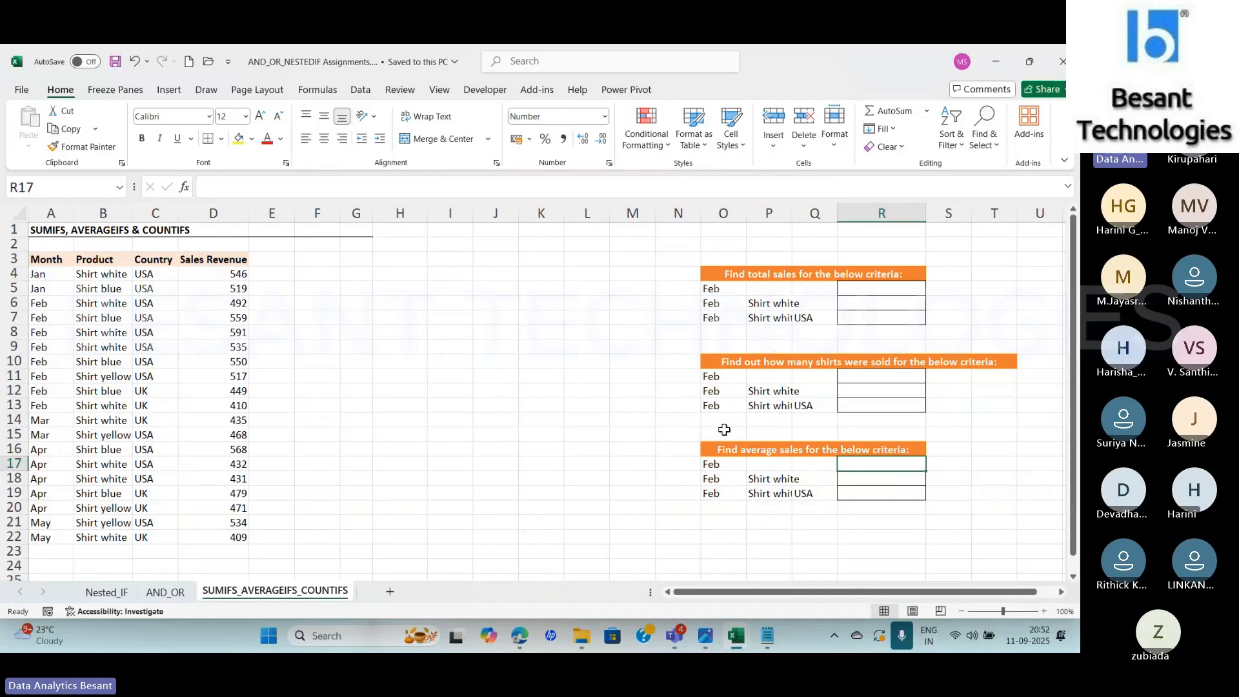
pyautogui.click(717, 379)
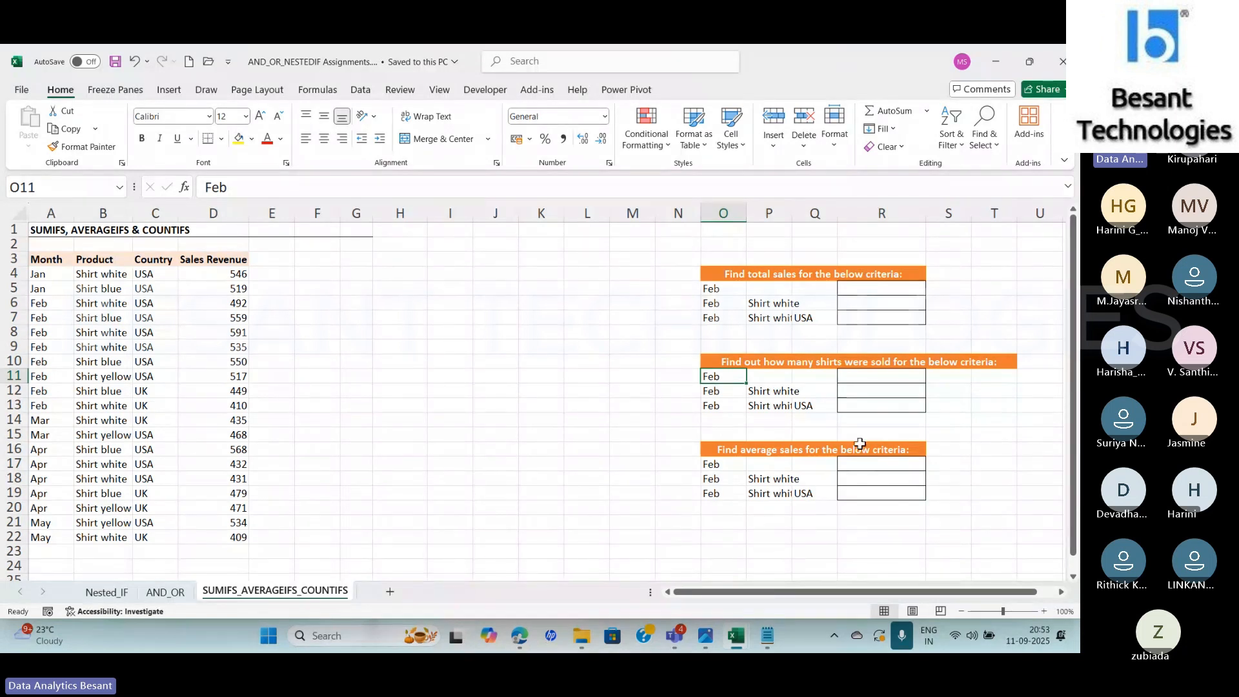
pyautogui.click(723, 391)
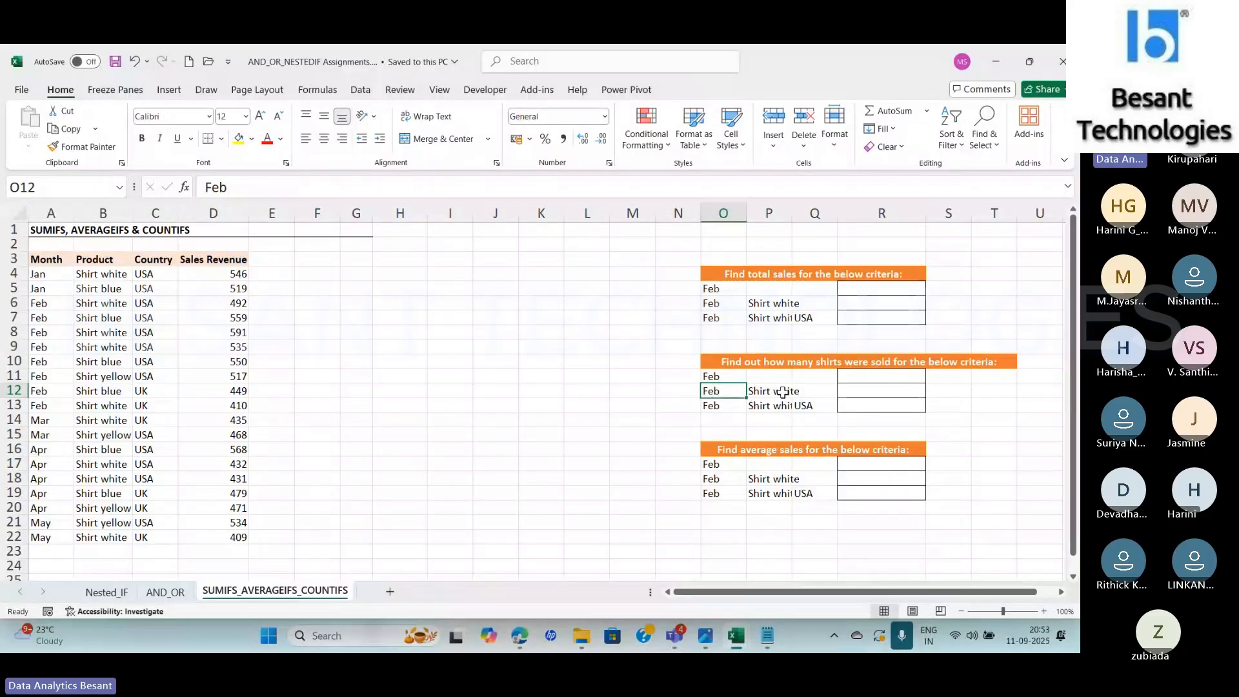
pyautogui.click(708, 405)
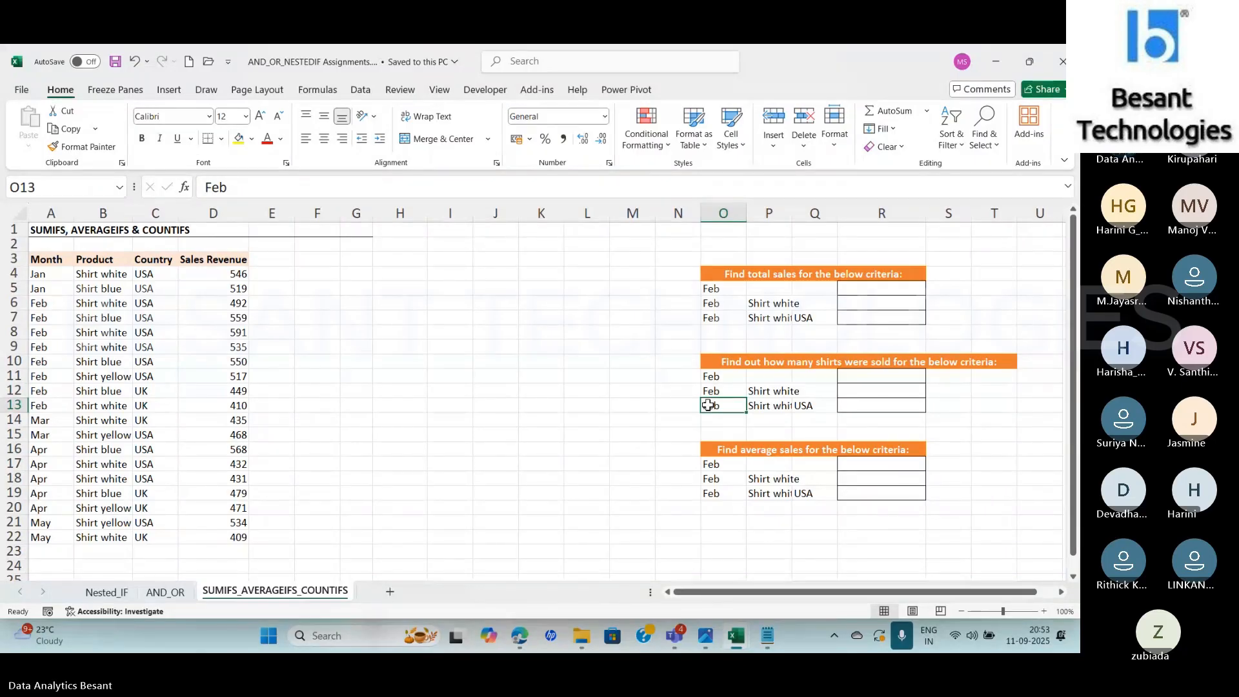
# Switch to the browser showing the Advanced Excel Drive folder, close its blank New tab, and bring up the Teams meeting window
pyautogui.hotkey('alt', 'Tab')
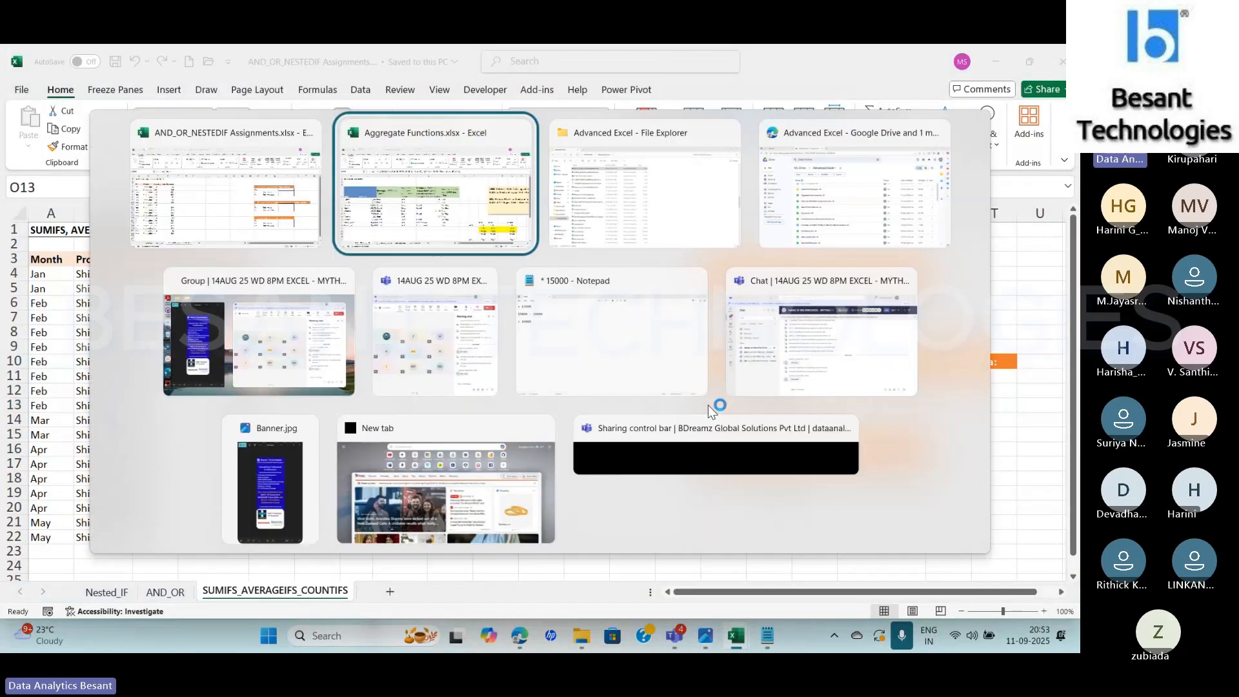
pyautogui.hotkey('alt', 'Tab')
pyautogui.hotkey('alt', 'Tab')
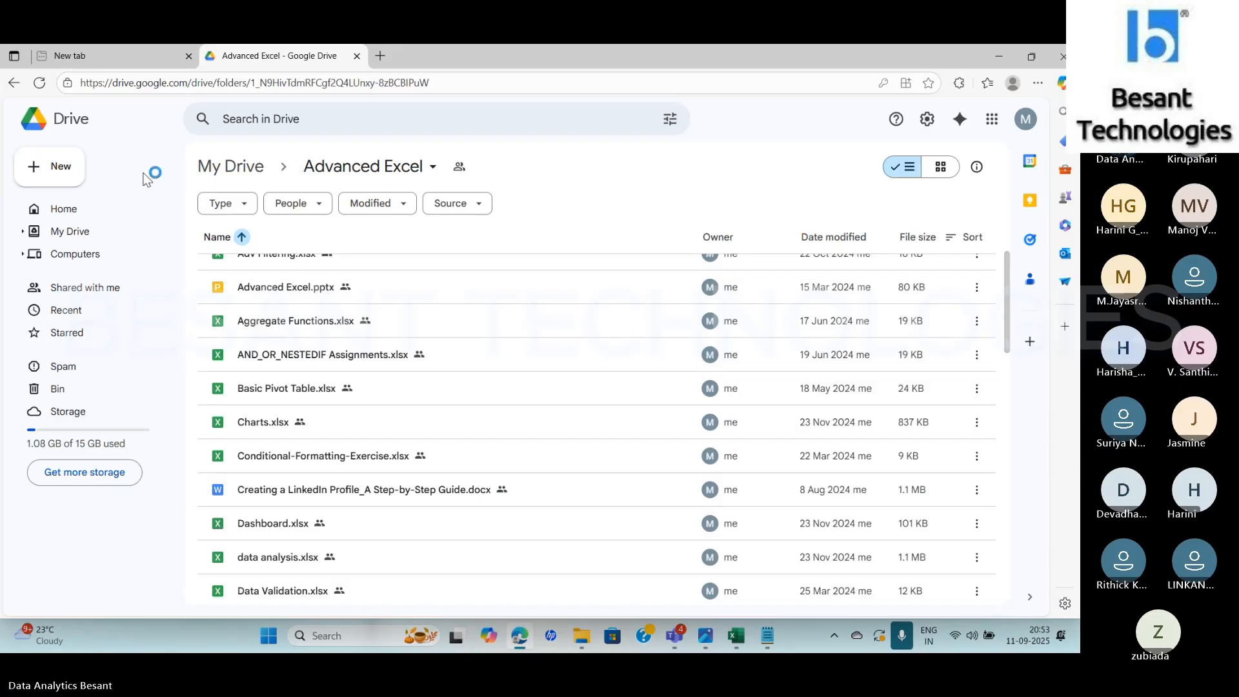
pyautogui.click(188, 56)
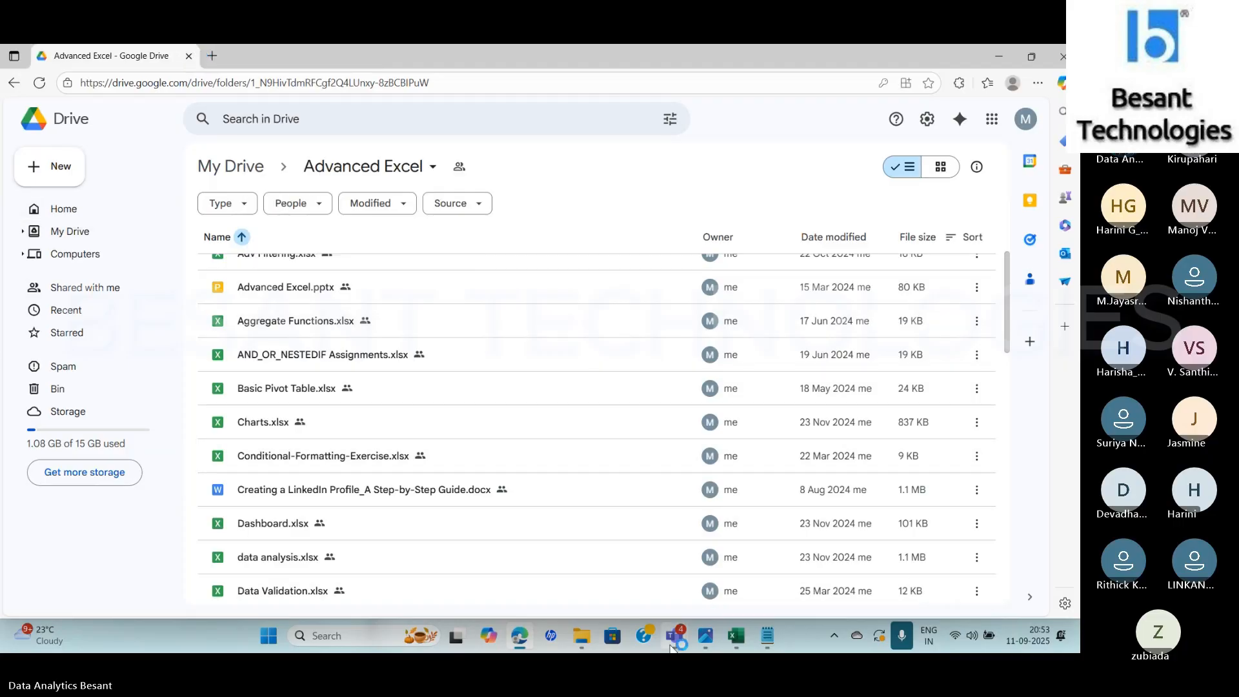
pyautogui.moveTo(672, 647)
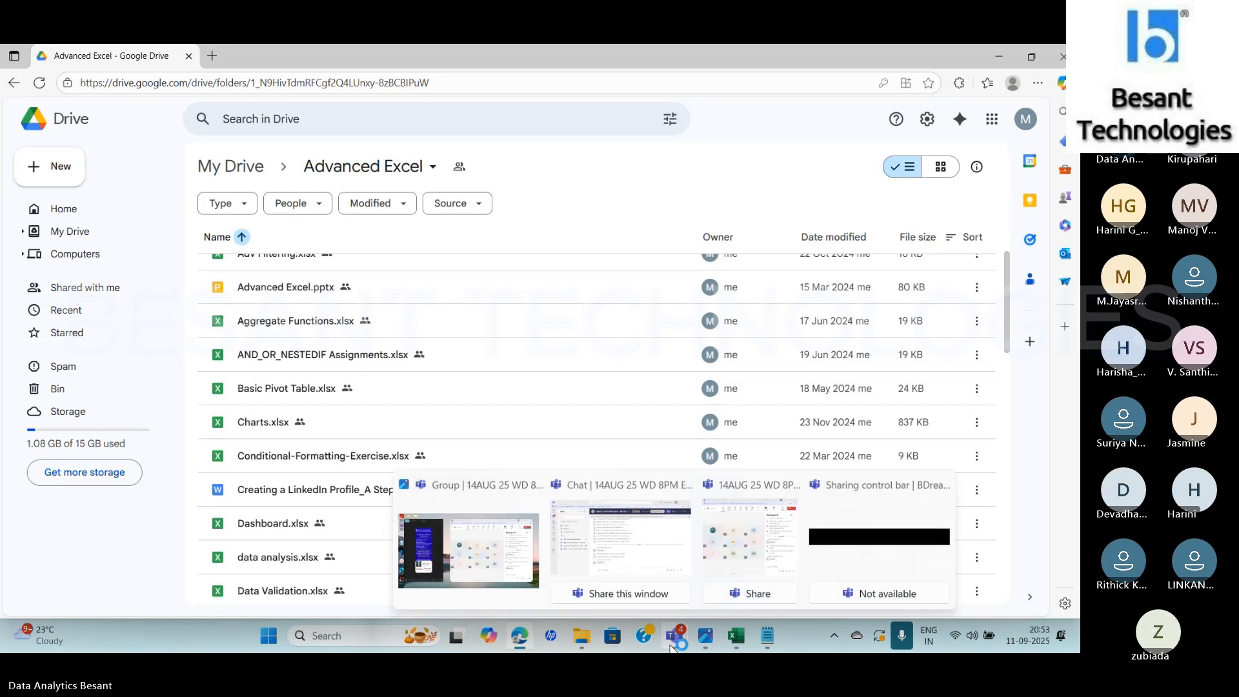
pyautogui.click(503, 574)
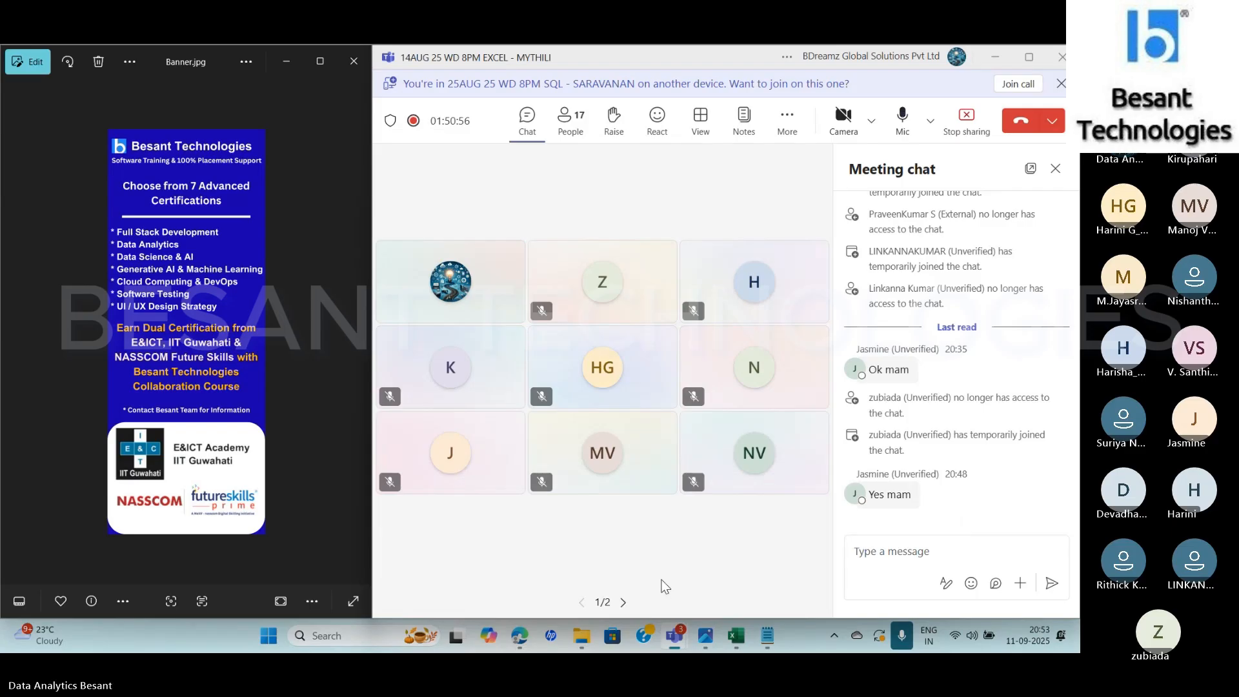
# Switch to the Aggregate Functions.xlsx workbook in Excel and show its Quick Analysis sheet
pyautogui.click(738, 636)
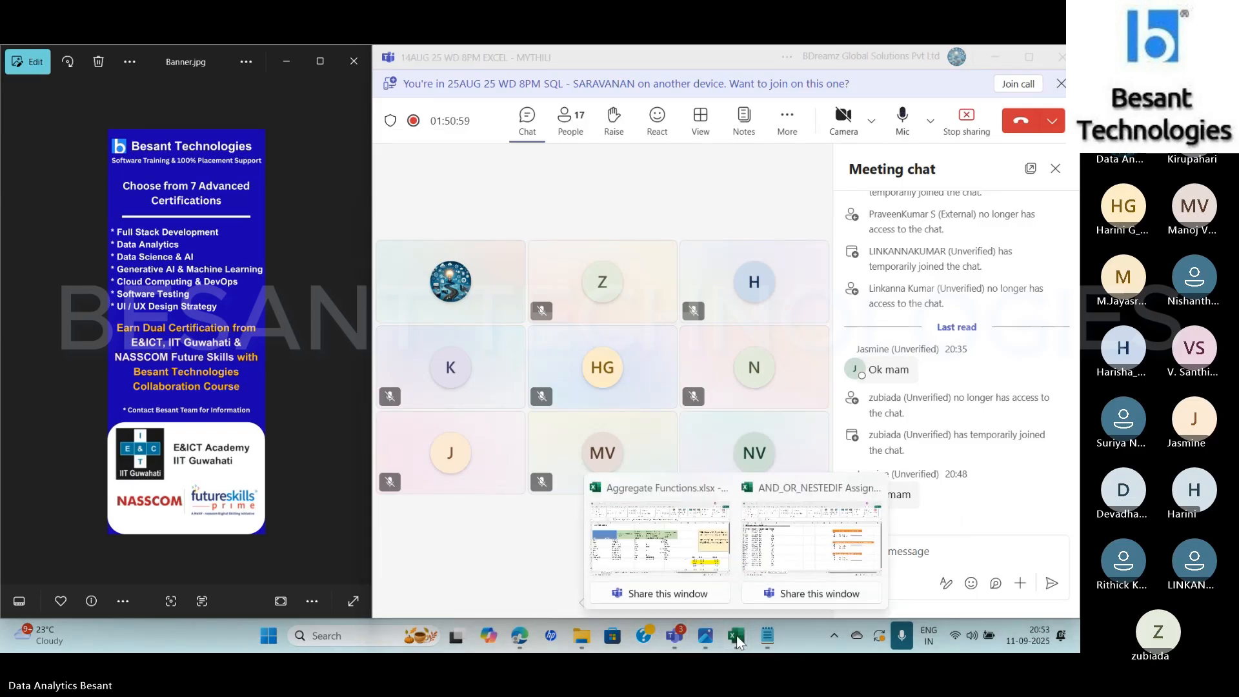
pyautogui.click(697, 565)
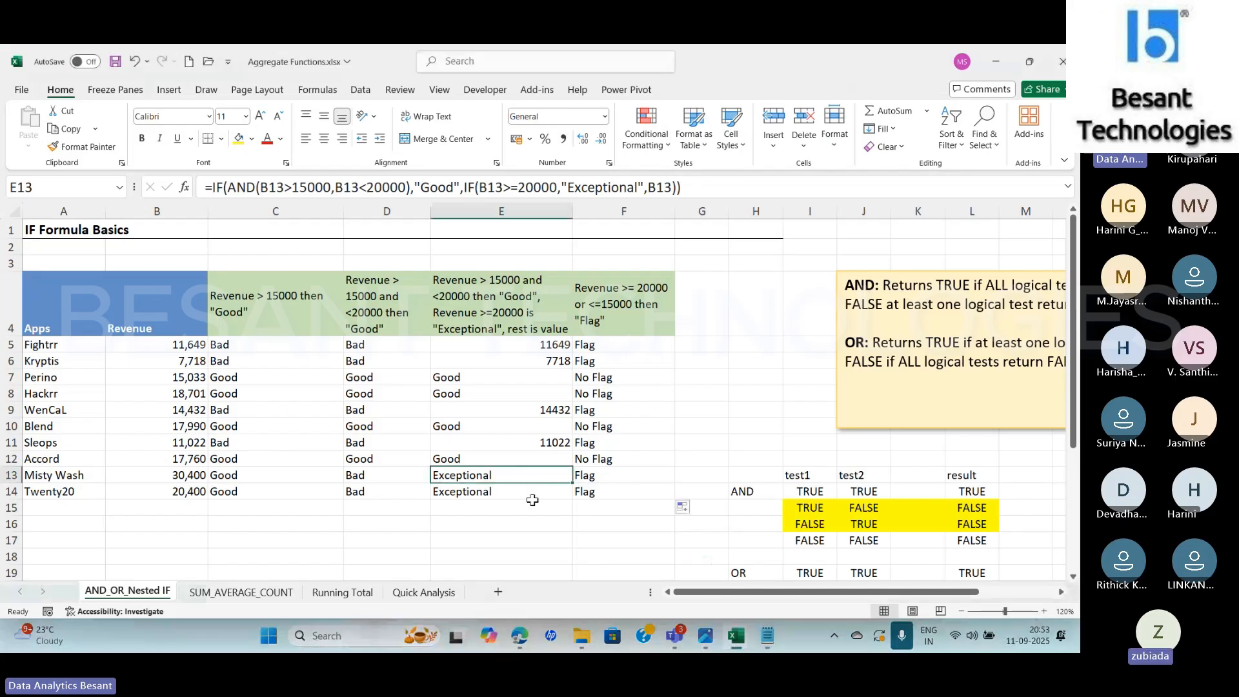
pyautogui.click(343, 592)
pyautogui.click(409, 596)
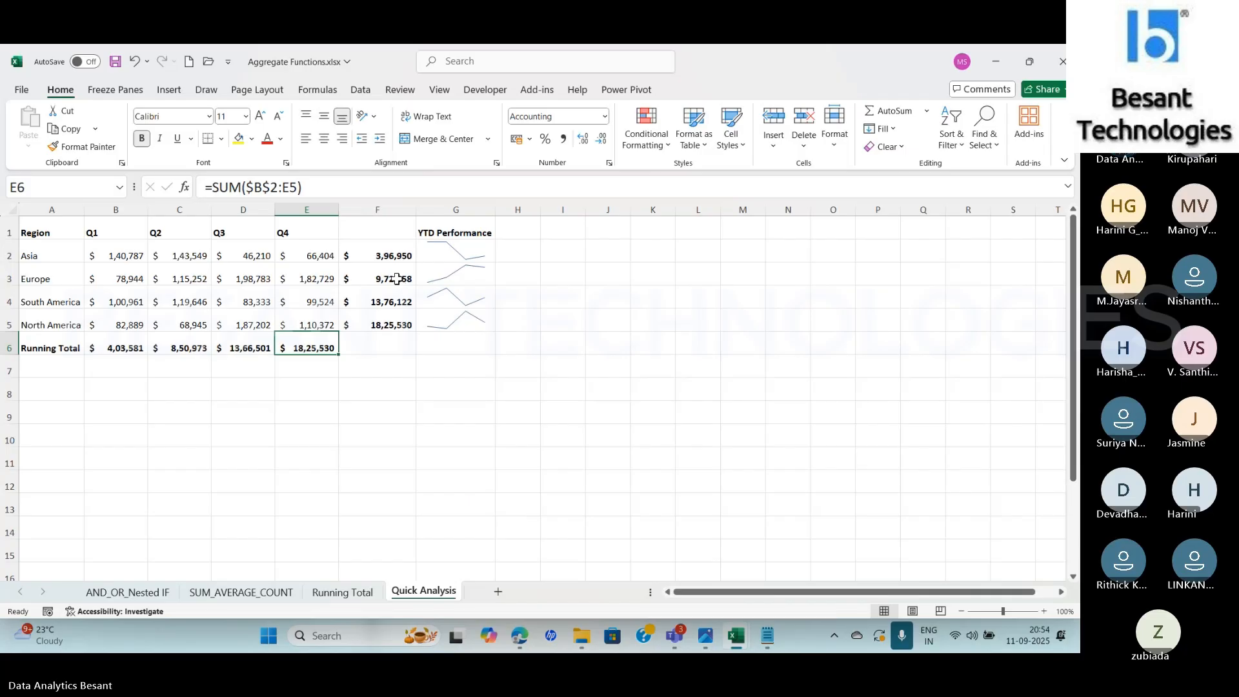
# Clear the running totals in F2:F5 and the Running Total row in A6:E6
pyautogui.moveTo(386, 254); pyautogui.dragTo(382, 321)
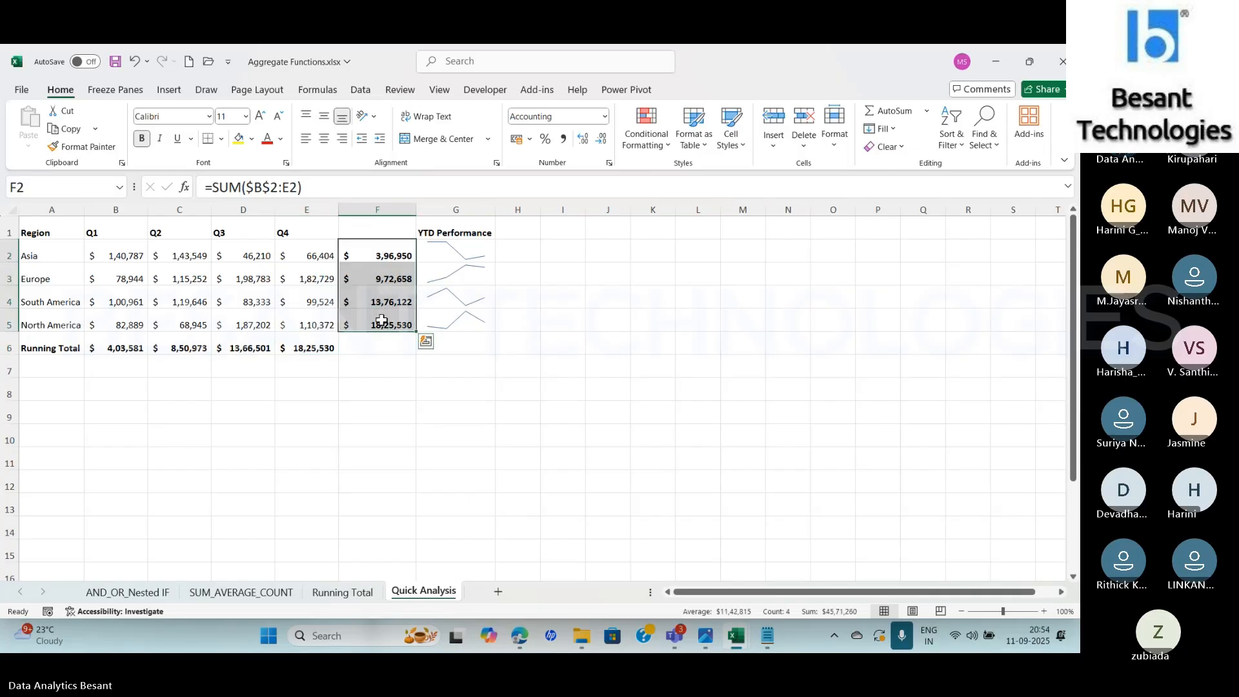
pyautogui.press('Delete')
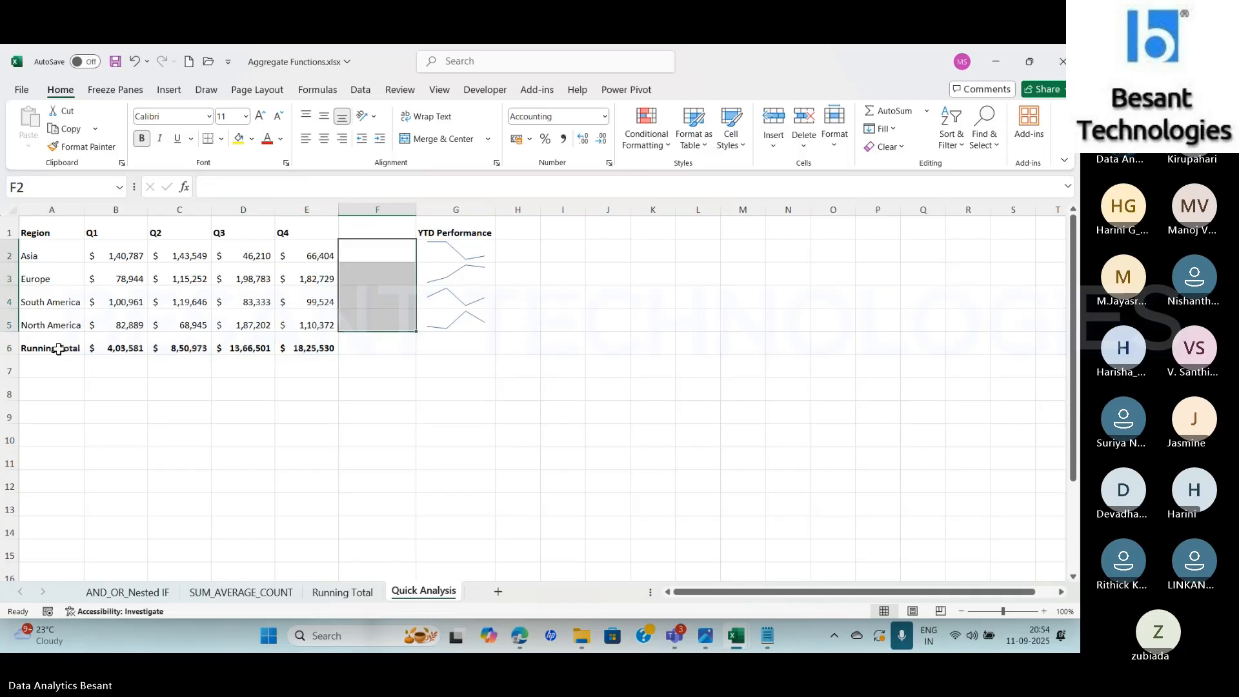
pyautogui.moveTo(62, 352); pyautogui.dragTo(303, 349)
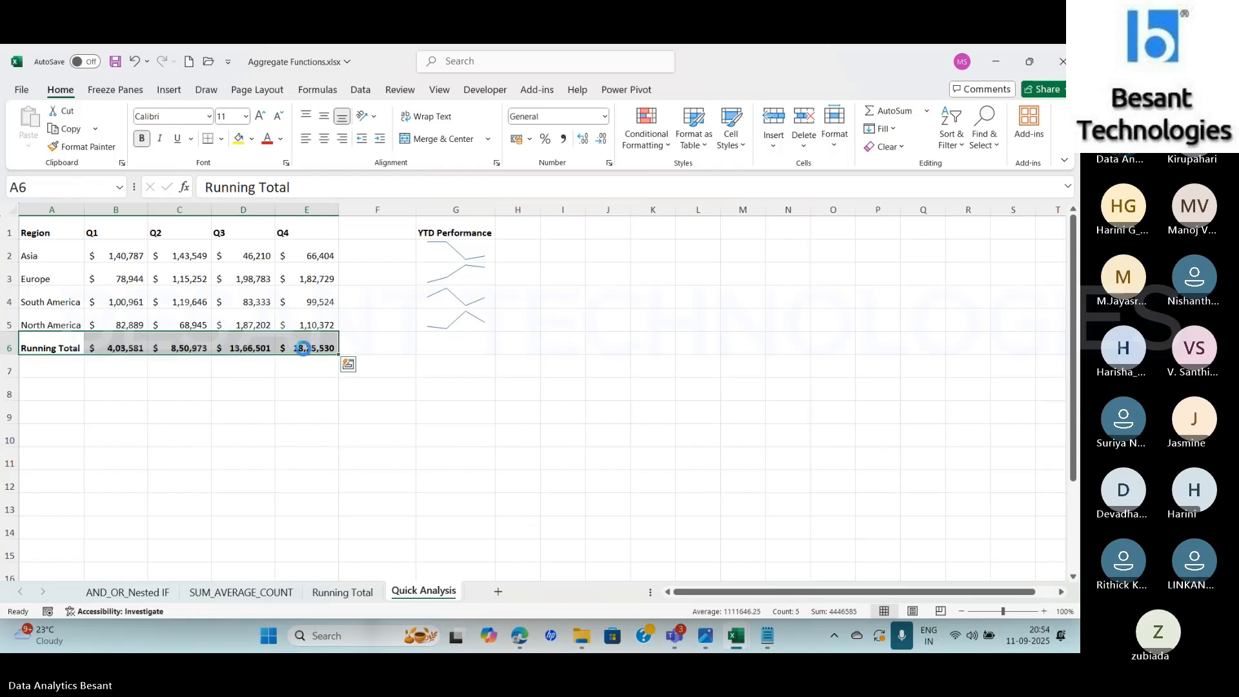
pyautogui.press('Delete')
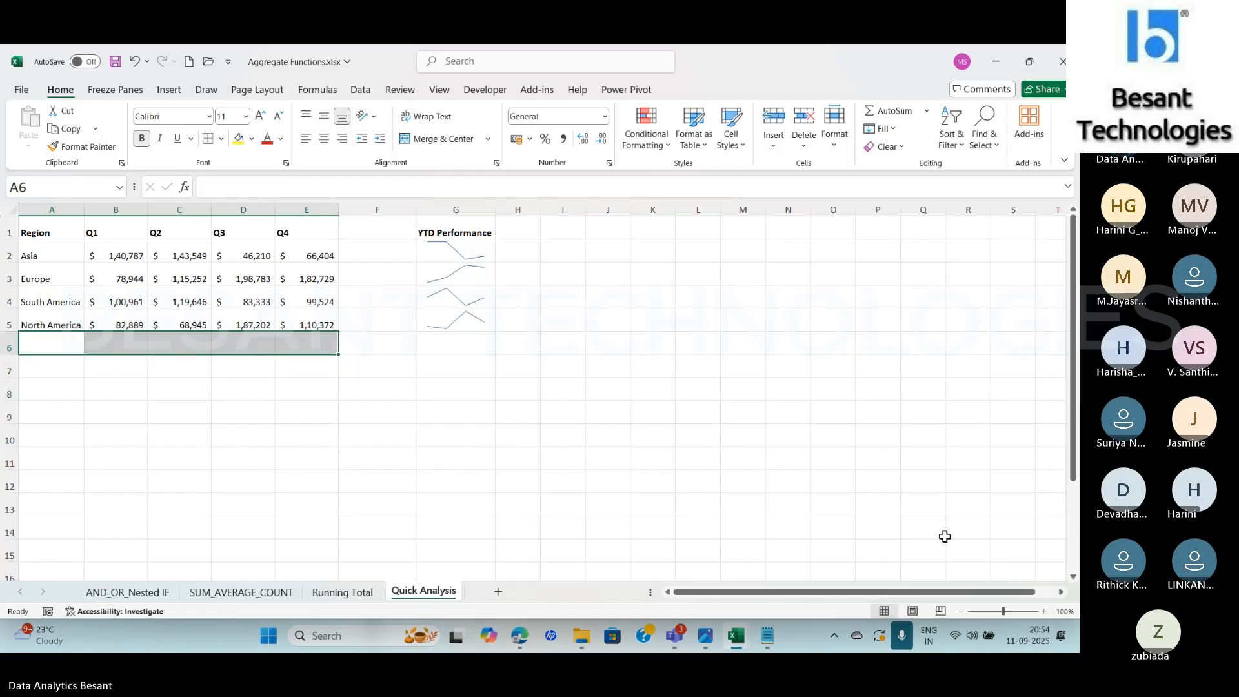
# Select the regional quarterly table A1:E5 and open its Quick Analysis formatting options
pyautogui.click(1044, 609)
pyautogui.click(1044, 610)
pyautogui.click(1045, 609)
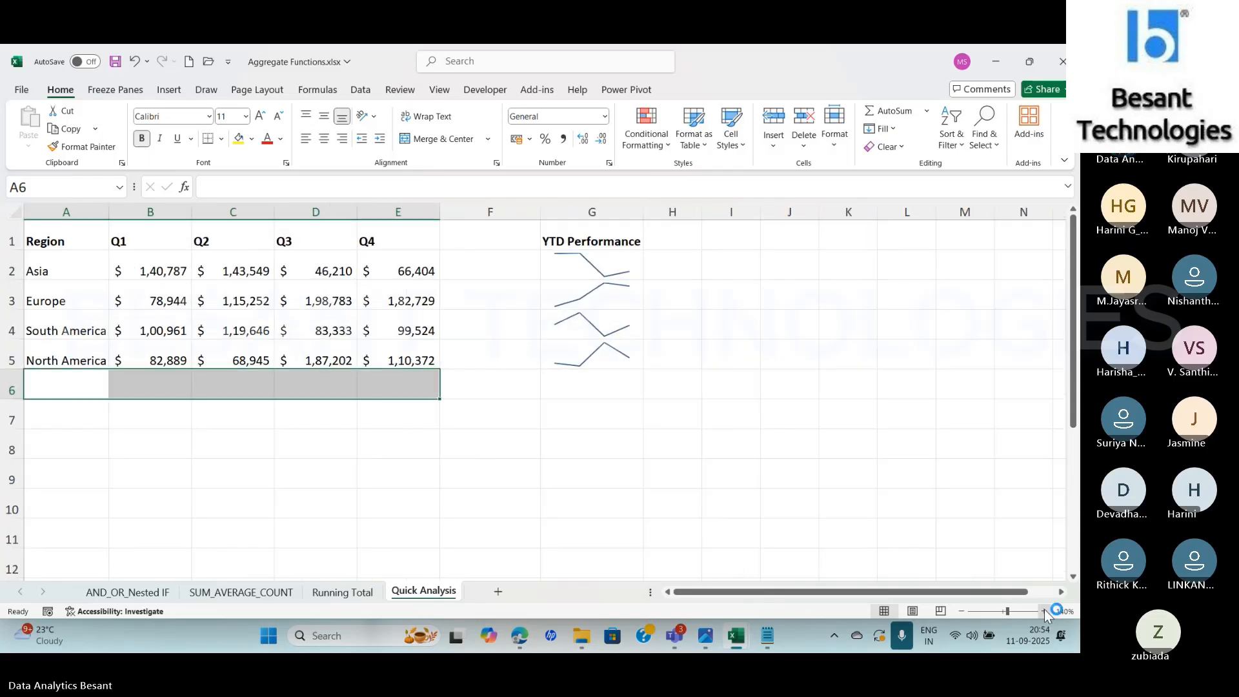
pyautogui.click(1044, 609)
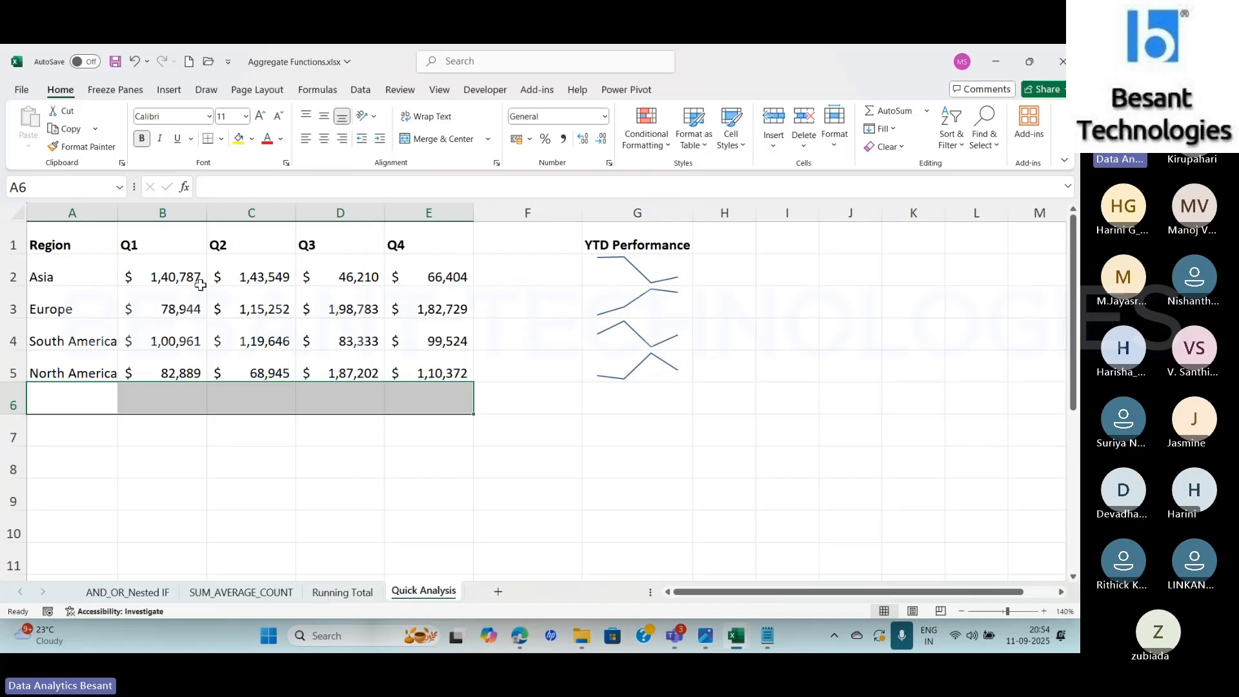
pyautogui.click(68, 272)
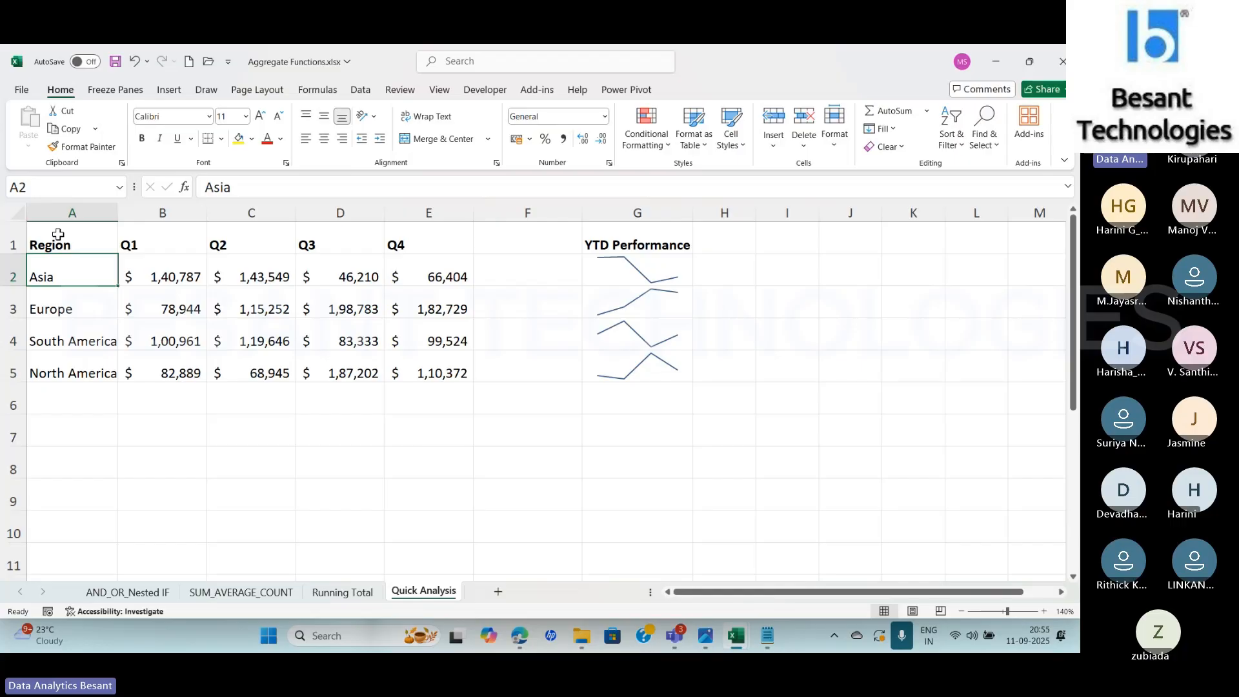
pyautogui.moveTo(61, 238); pyautogui.dragTo(421, 375)
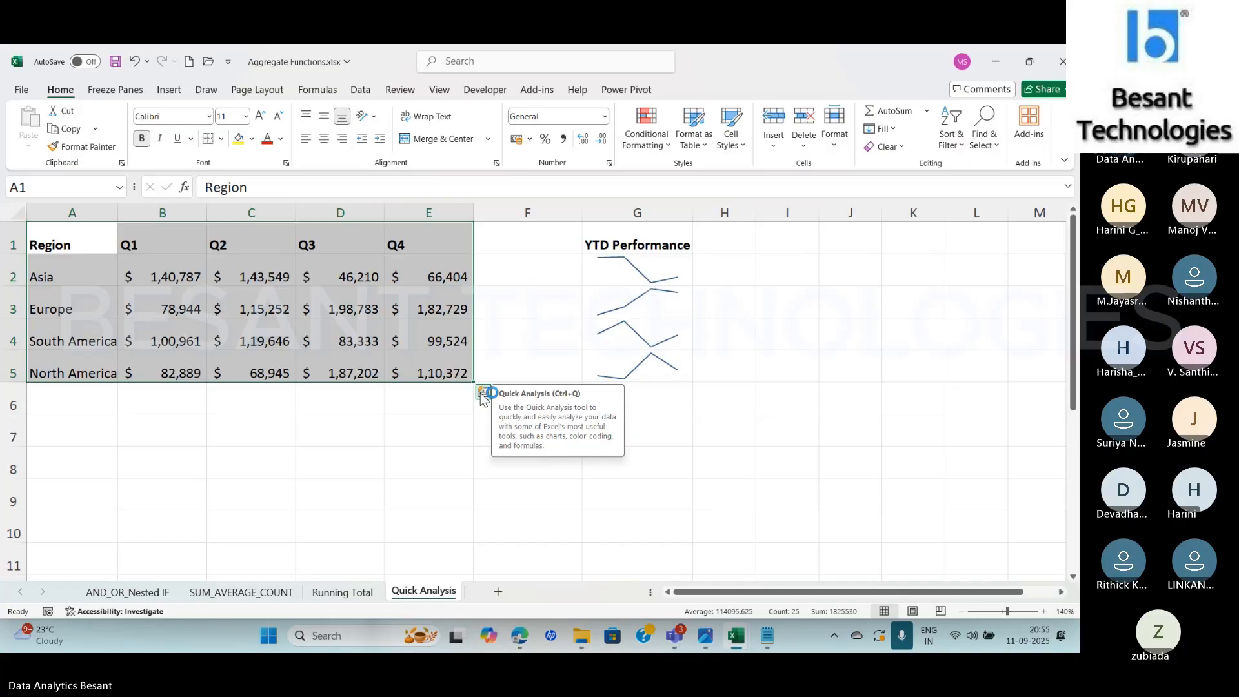
pyautogui.click(485, 394)
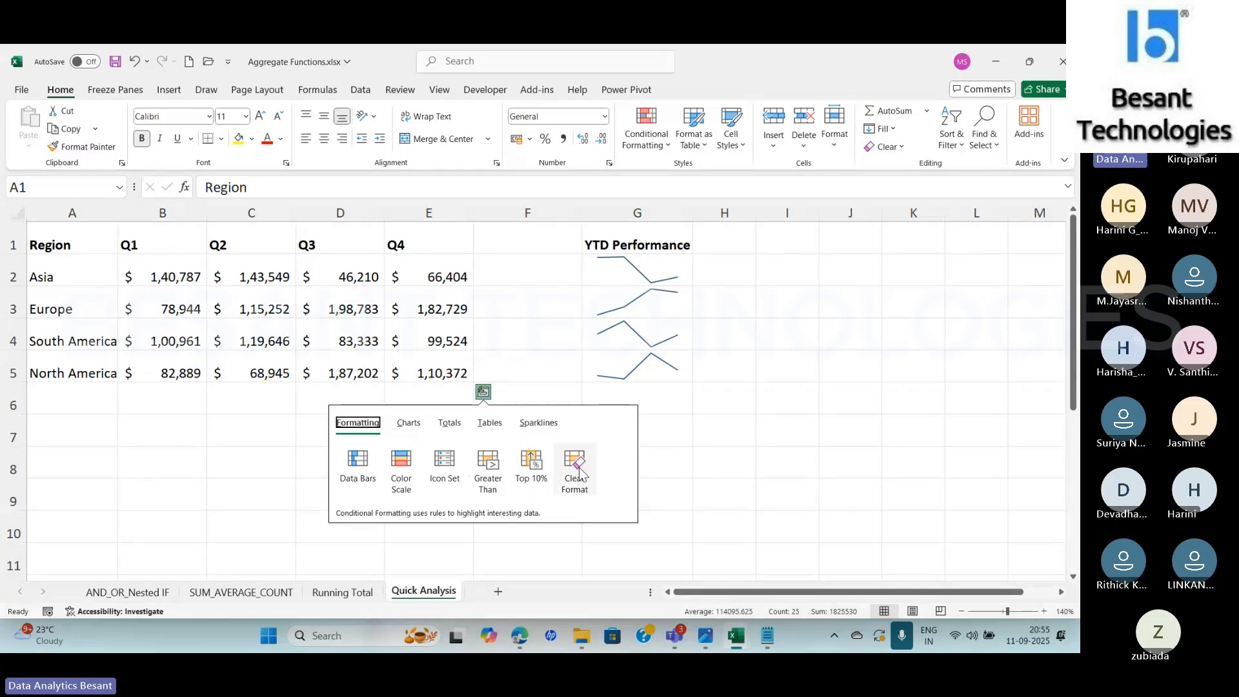
# Review the recommended charts and the full list of chart types for the selected table, then leave without inserting one
pyautogui.click(408, 424)
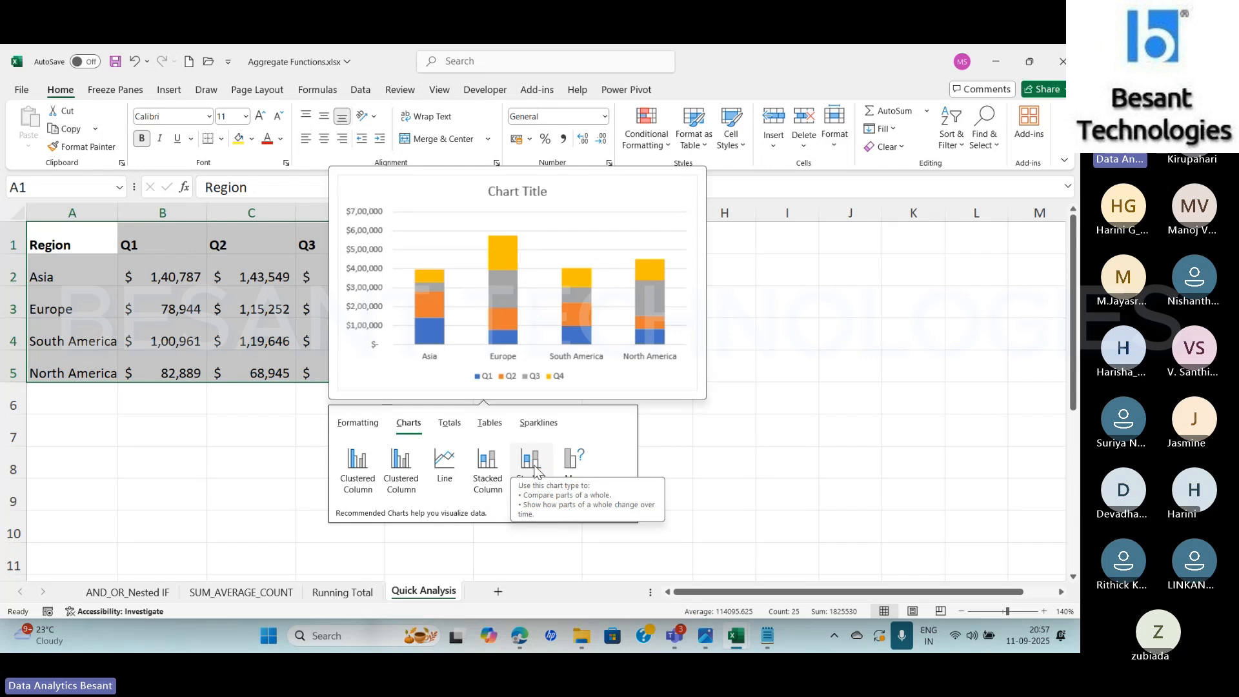
pyautogui.click(571, 470)
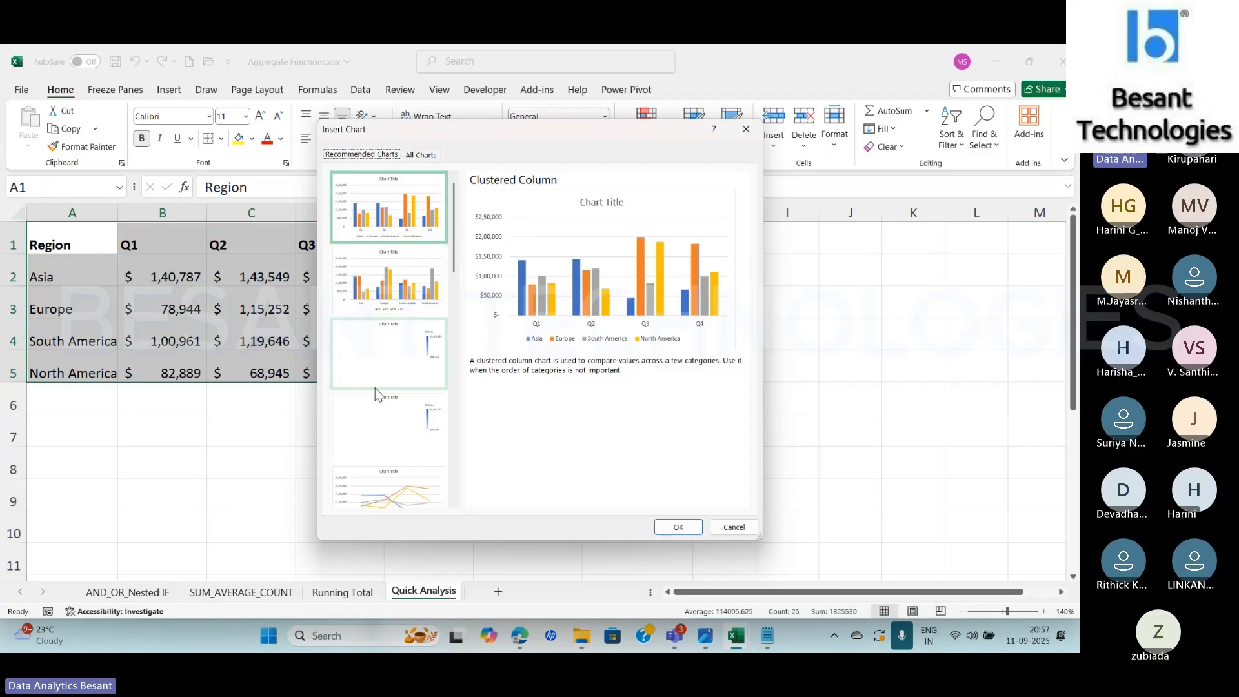
pyautogui.scroll(-5, 387, 362)
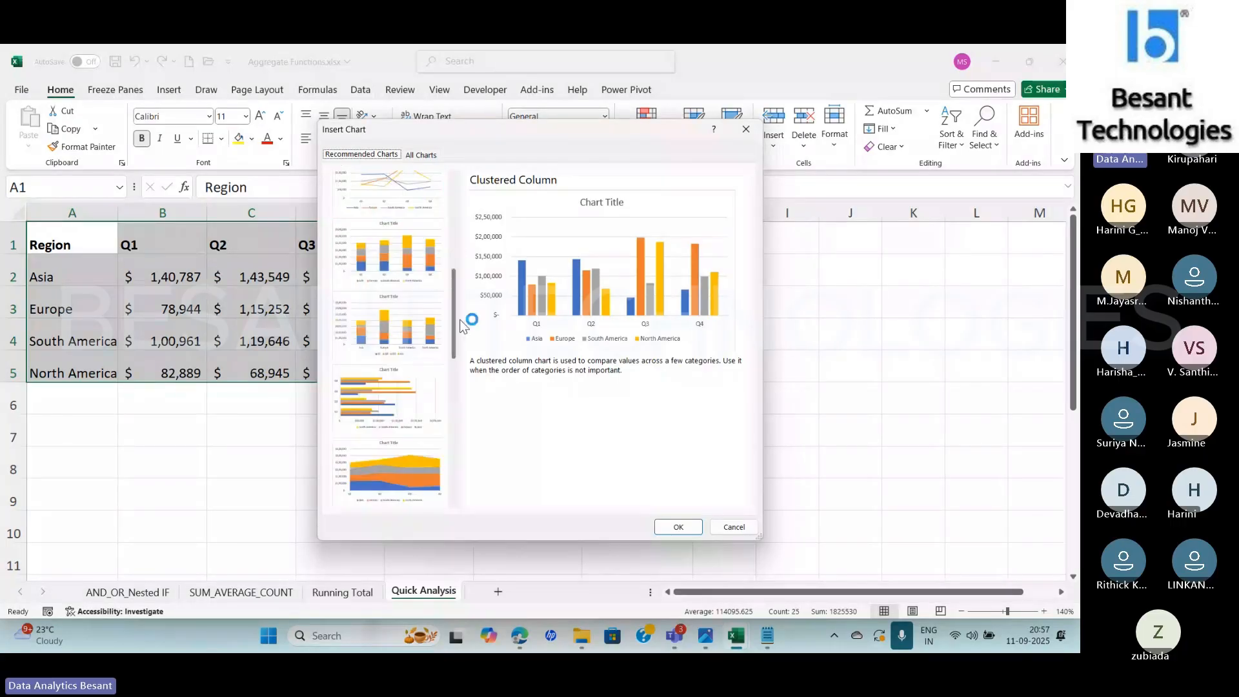
pyautogui.moveTo(461, 326); pyautogui.dragTo(510, 235)
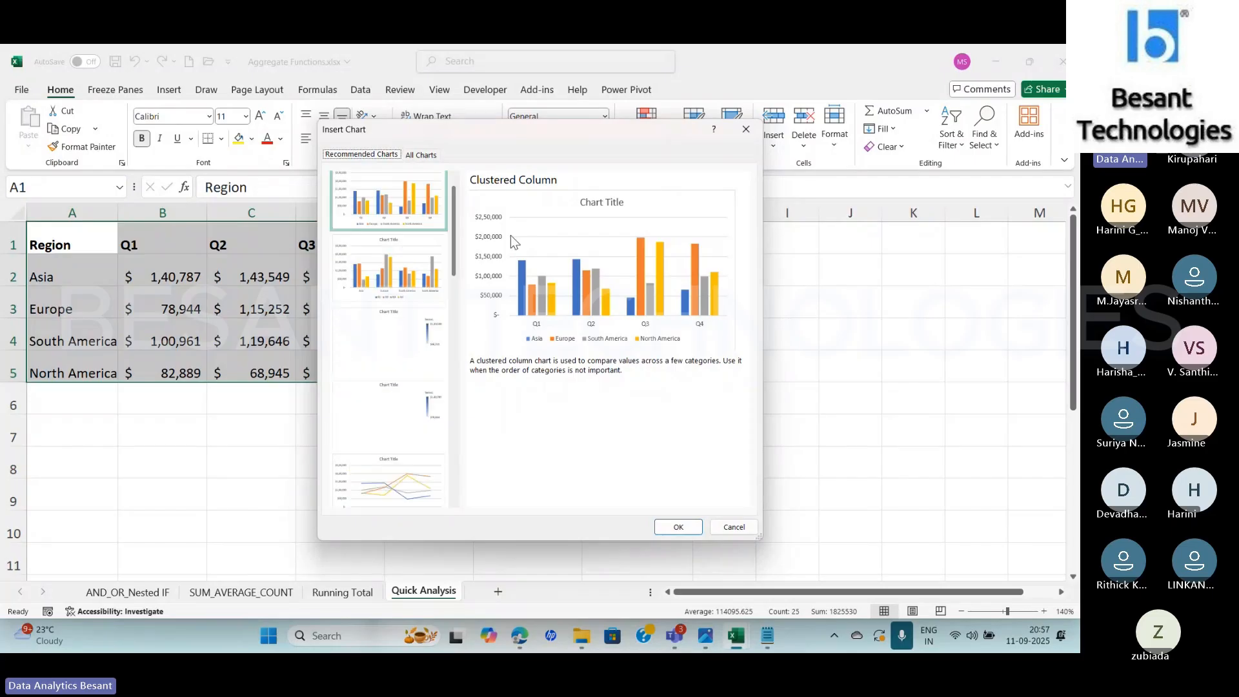
pyautogui.click(420, 156)
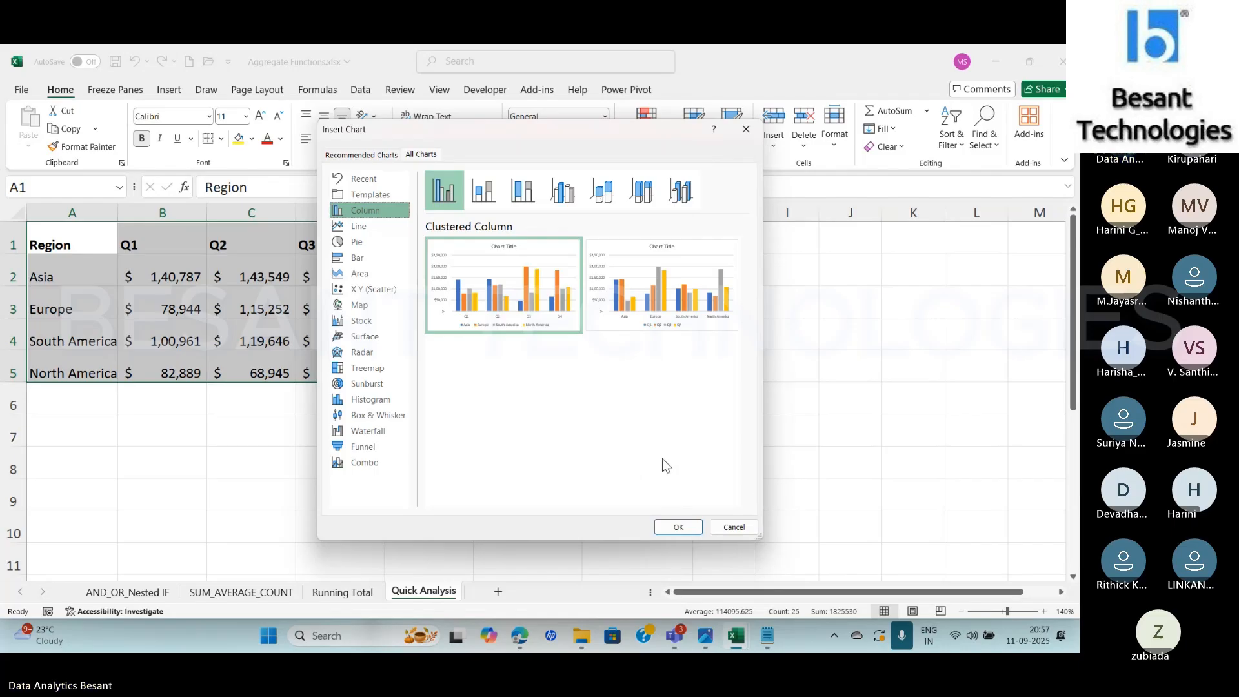
pyautogui.click(731, 528)
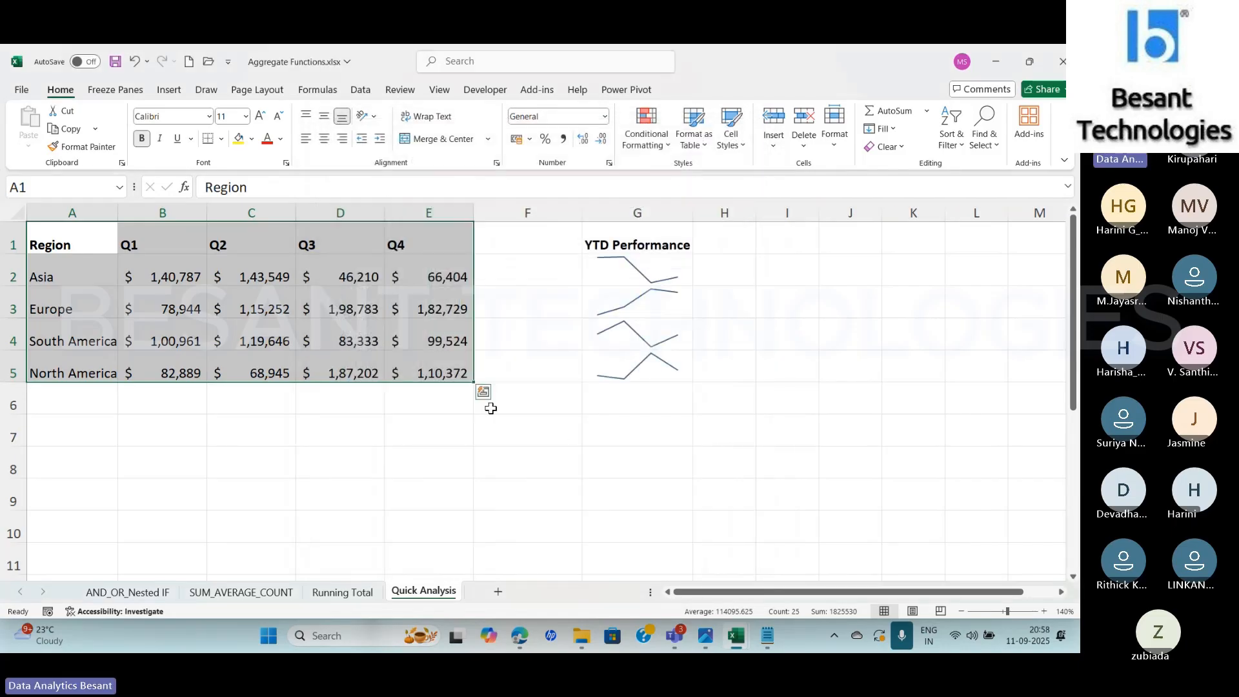
# Add a Sum row in row 6 beneath the quarterly table A1:E5 using Quick Analysis totals
pyautogui.click(484, 392)
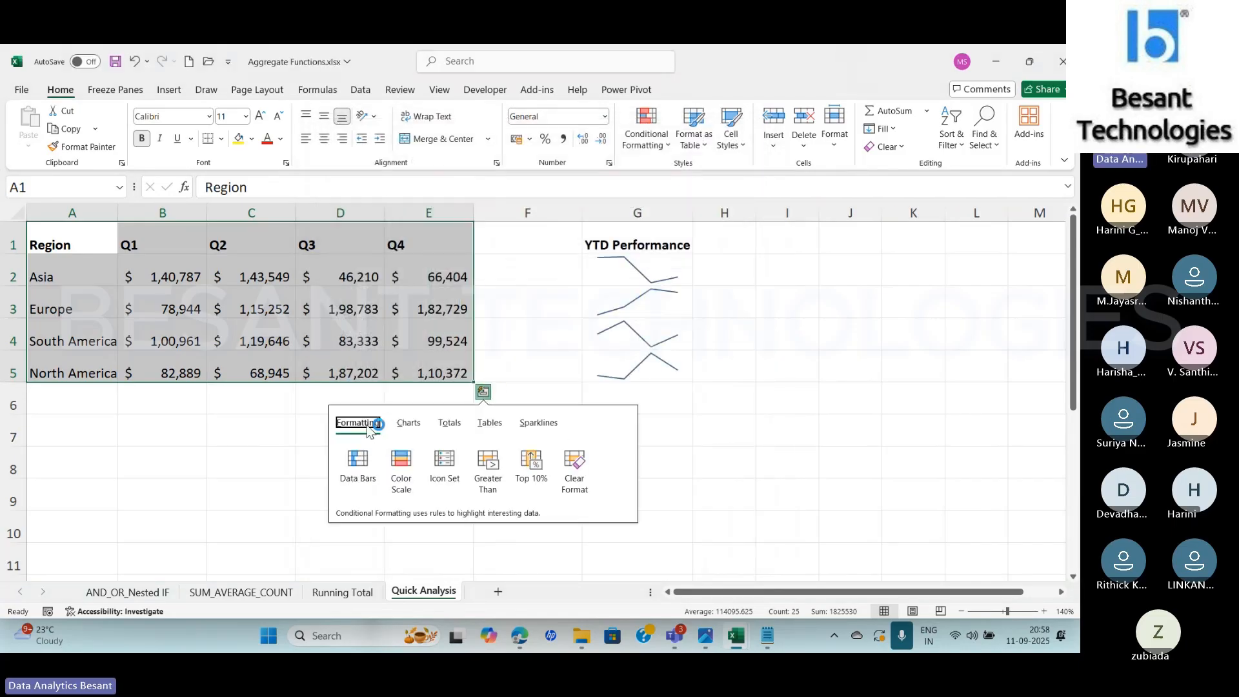
pyautogui.click(408, 428)
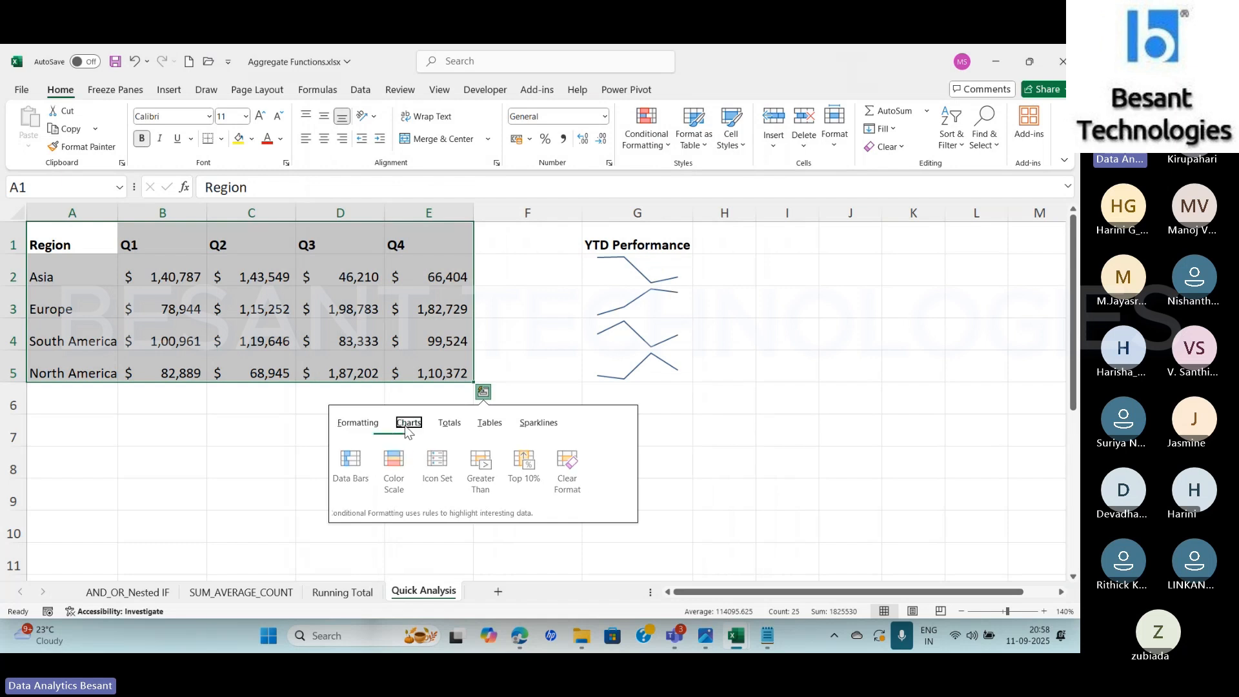
pyautogui.click(452, 426)
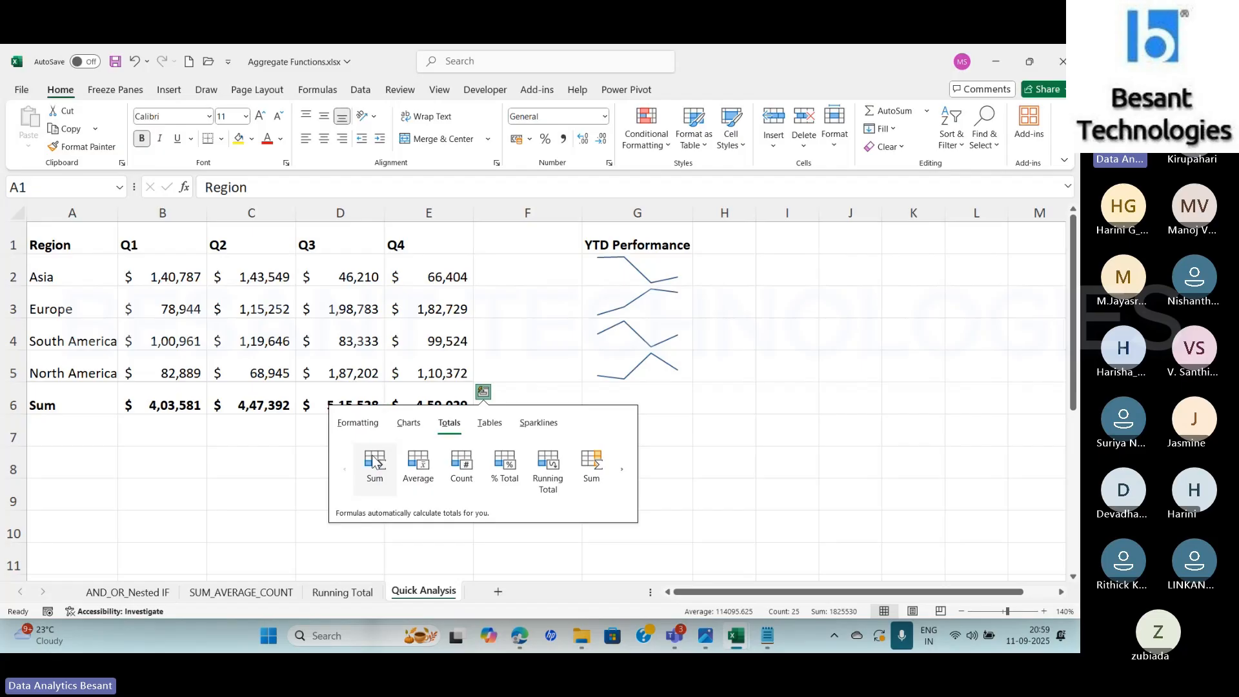
pyautogui.click(373, 461)
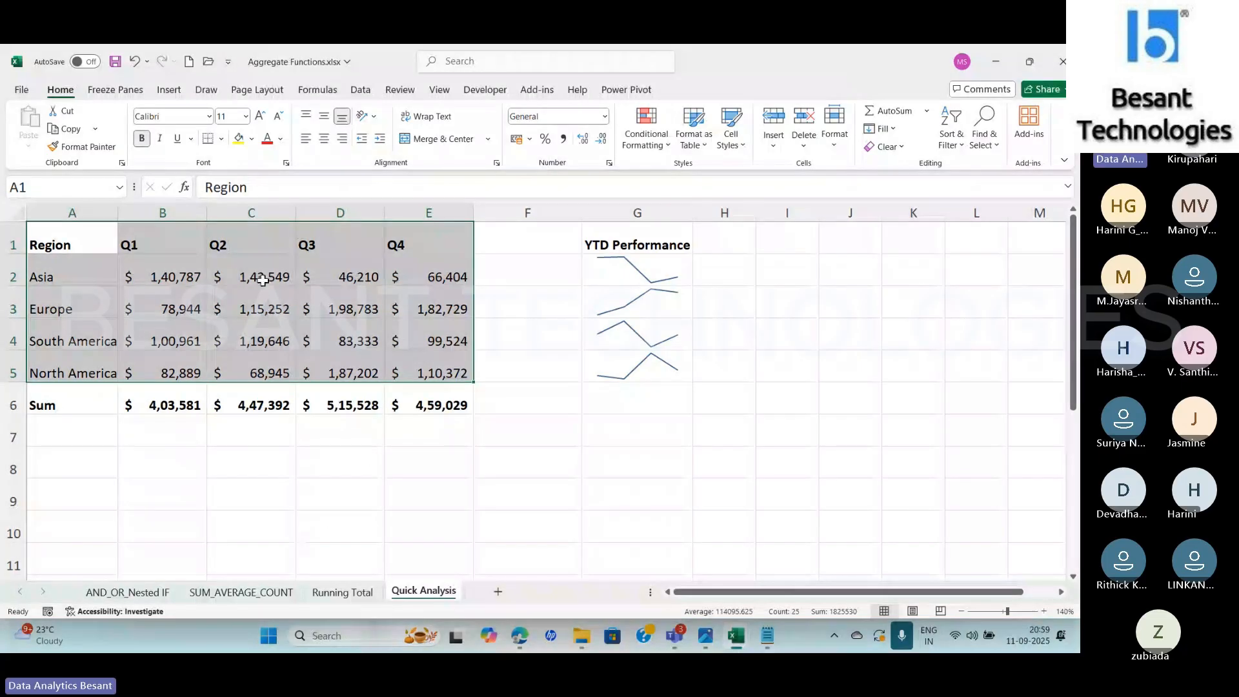
# Inspect the SUM formulas in the Sum row, cells B6 to E6, for each quarter
pyautogui.click(166, 408)
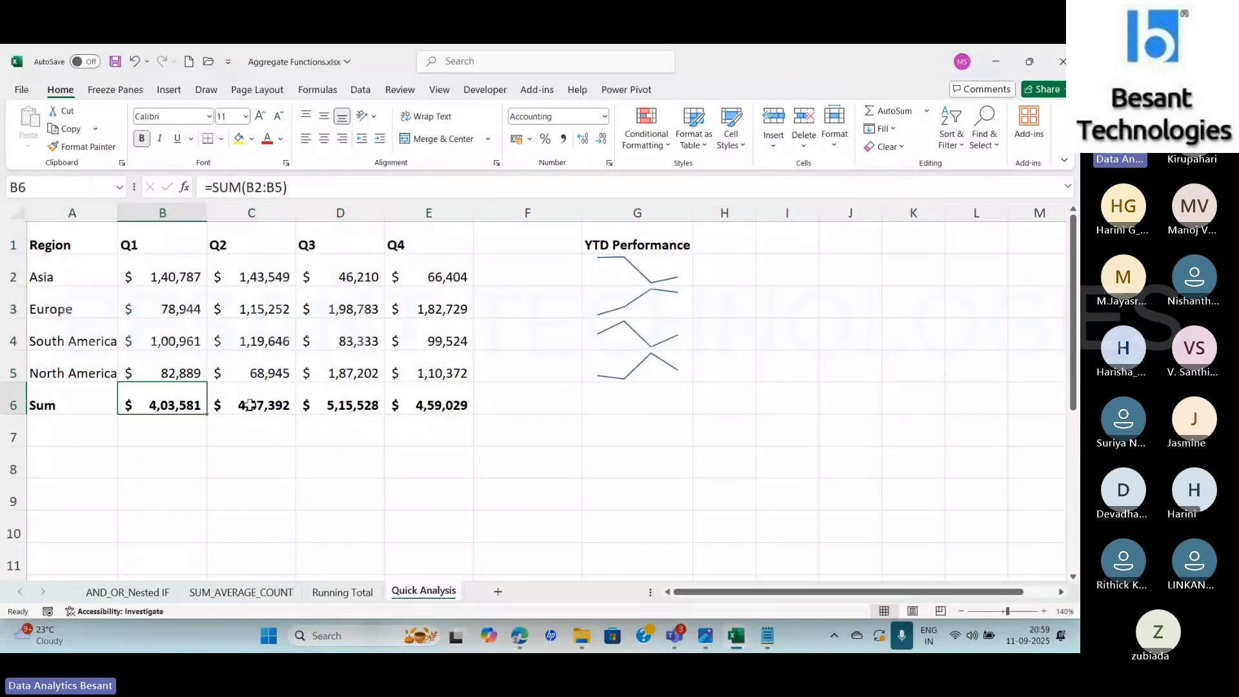
pyautogui.click(251, 405)
pyautogui.click(381, 403)
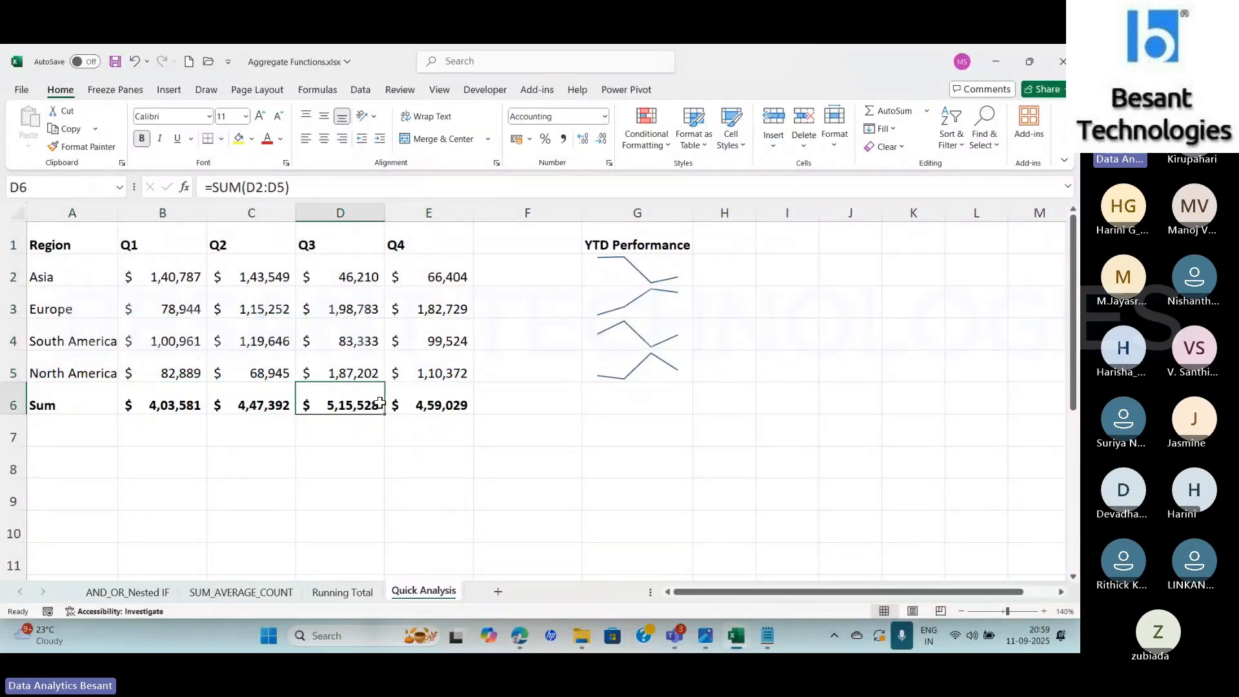
pyautogui.click(427, 405)
pyautogui.click(161, 418)
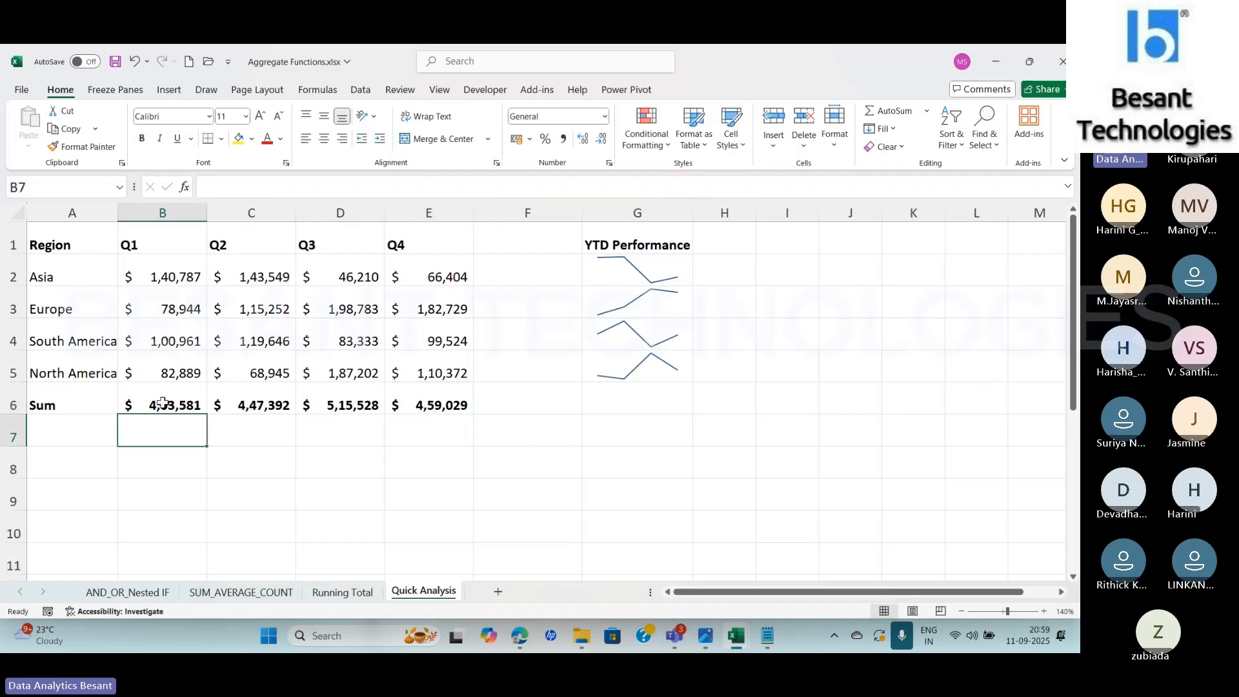
pyautogui.click(164, 403)
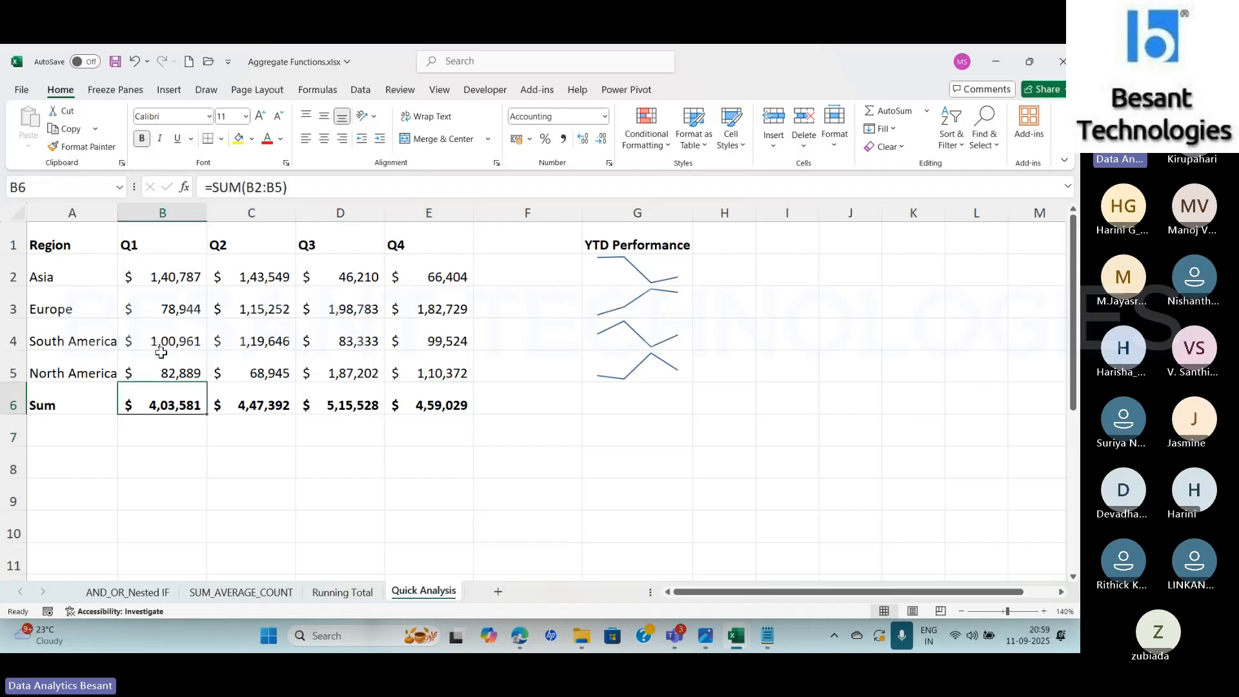
pyautogui.click(253, 403)
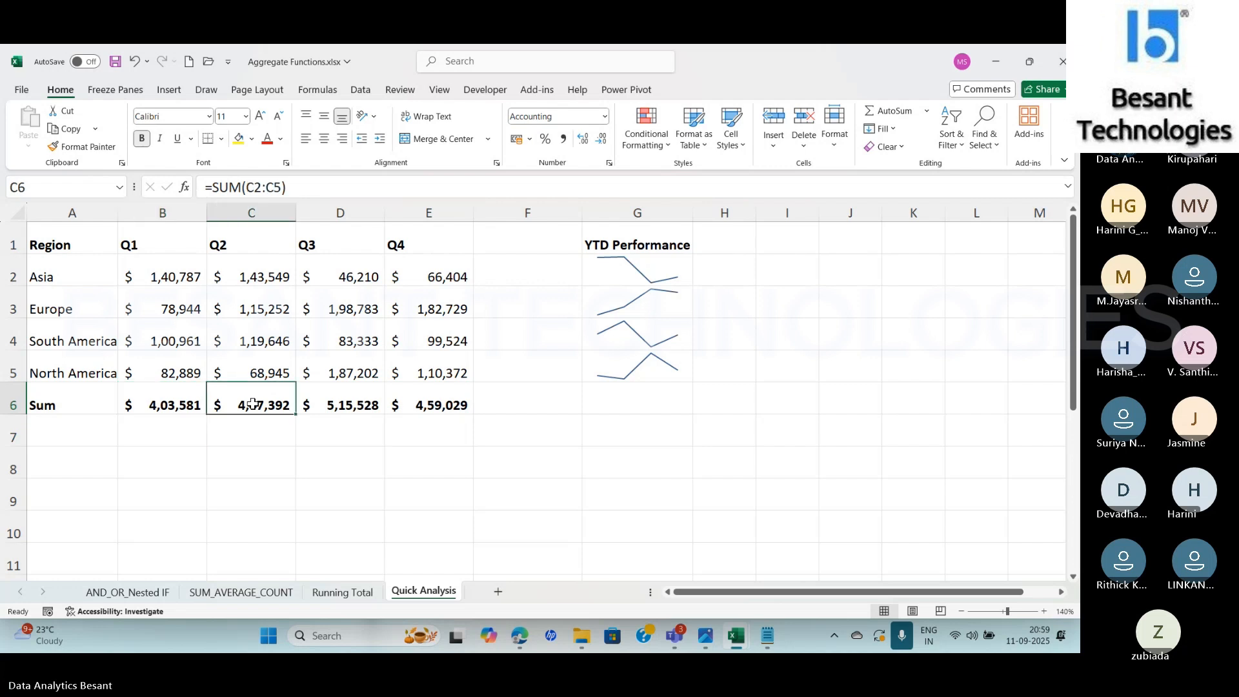
pyautogui.click(349, 409)
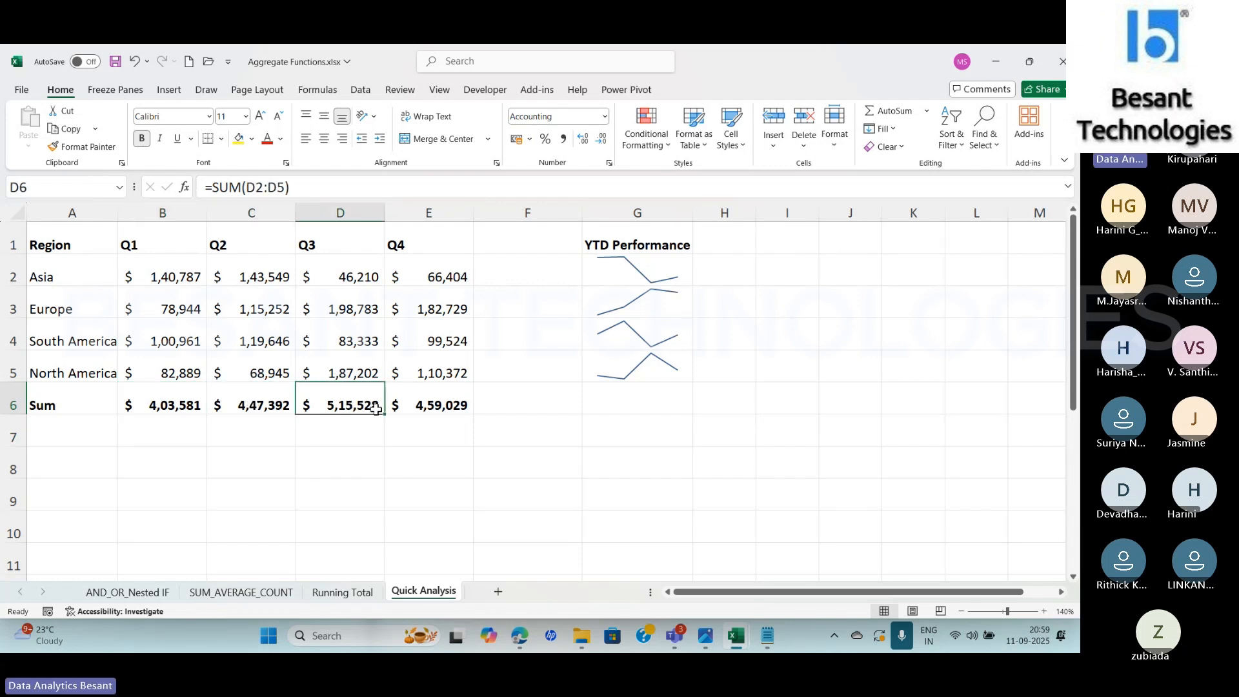
pyautogui.click(432, 407)
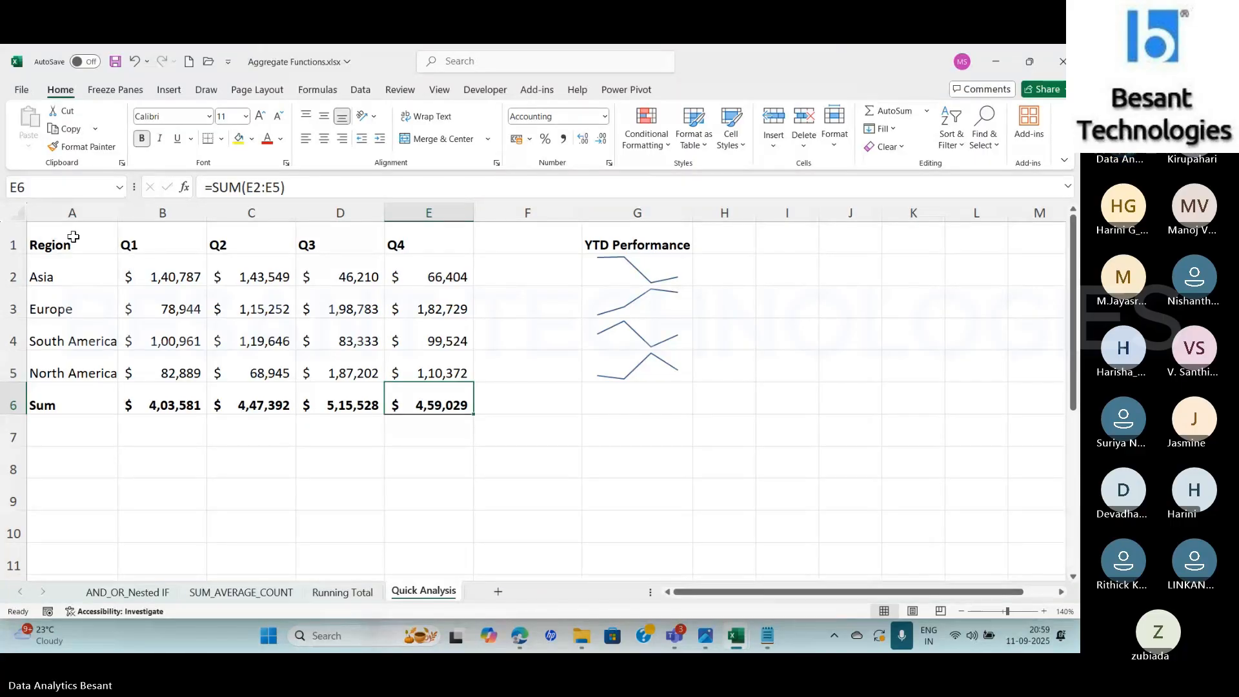
# Replace the Sum row with column averages for A1:E5 using Quick Analysis and check the formula in B6
pyautogui.moveTo(73, 238); pyautogui.dragTo(423, 359)
pyautogui.click(484, 392)
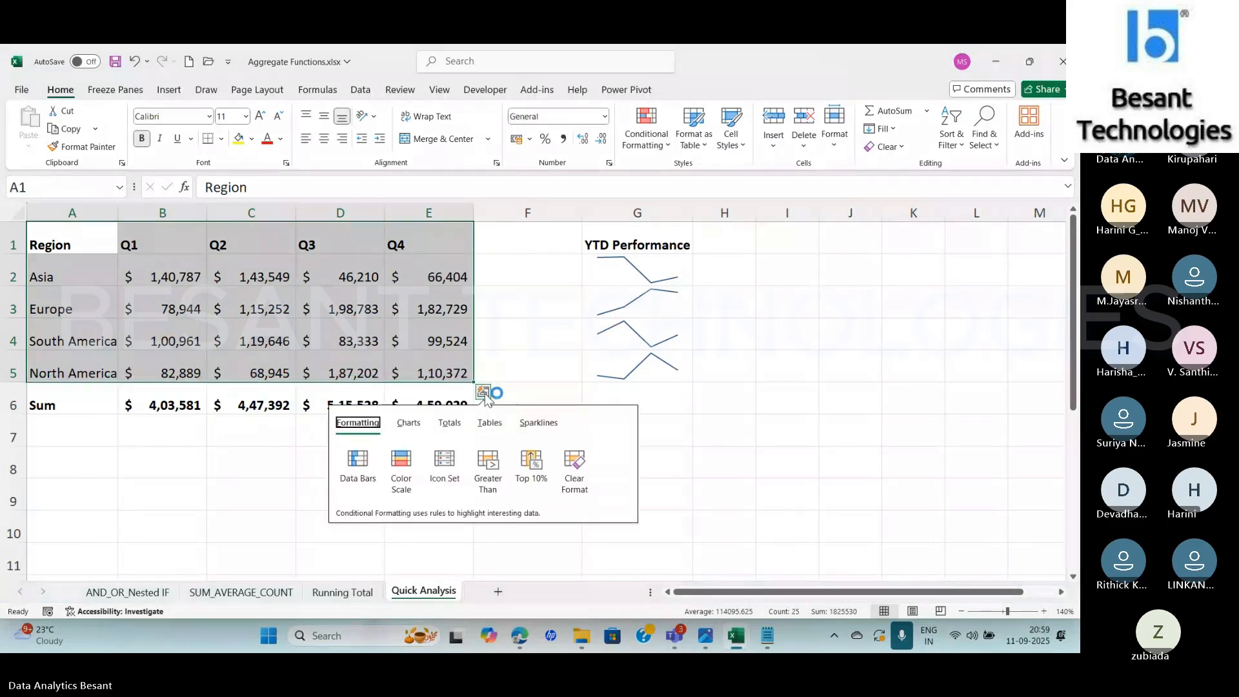
pyautogui.click(451, 426)
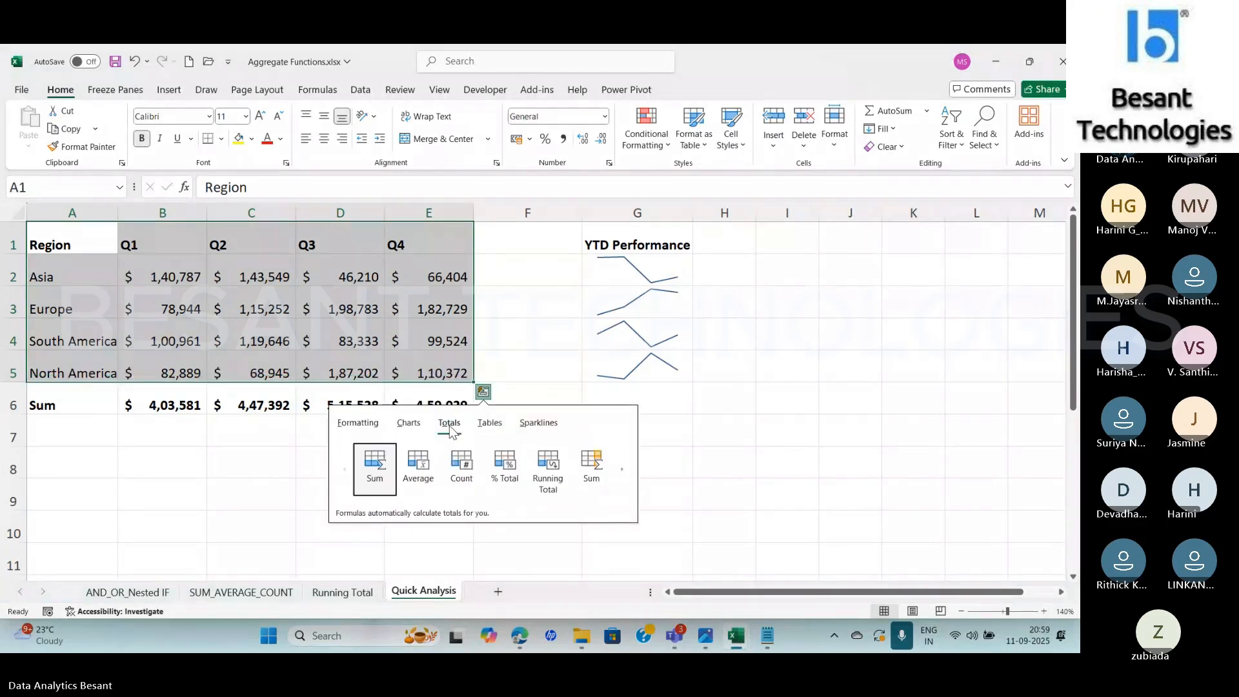
pyautogui.click(420, 471)
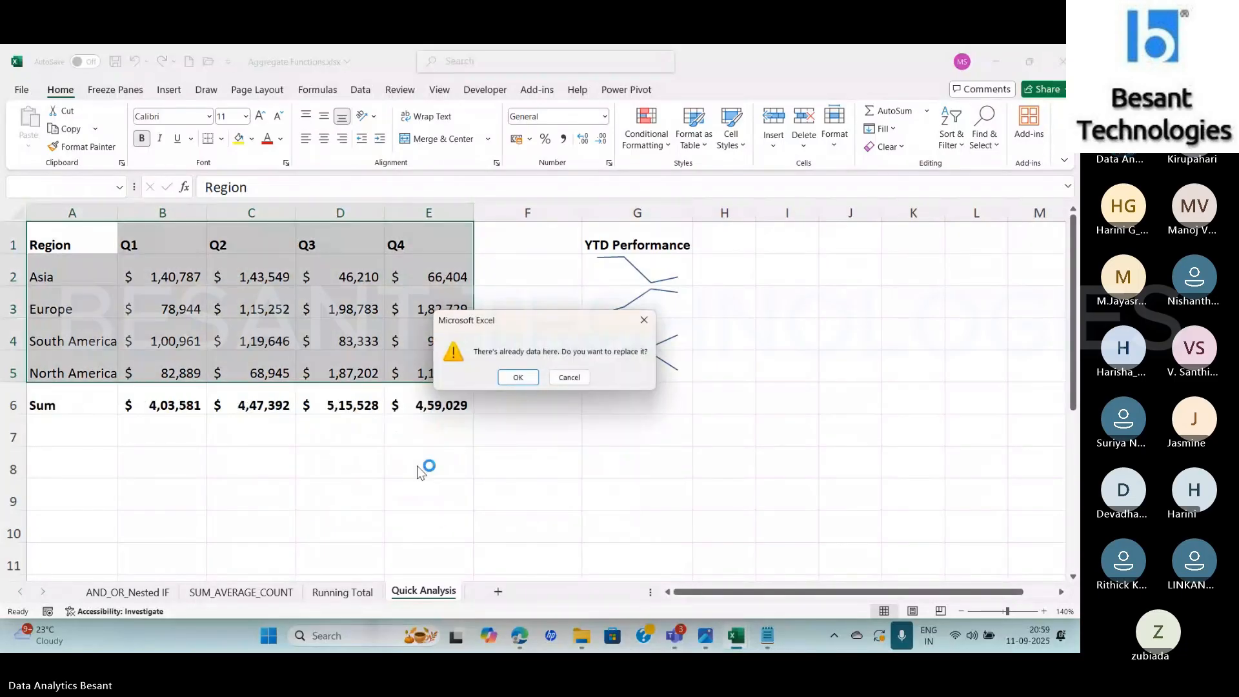
pyautogui.click(510, 379)
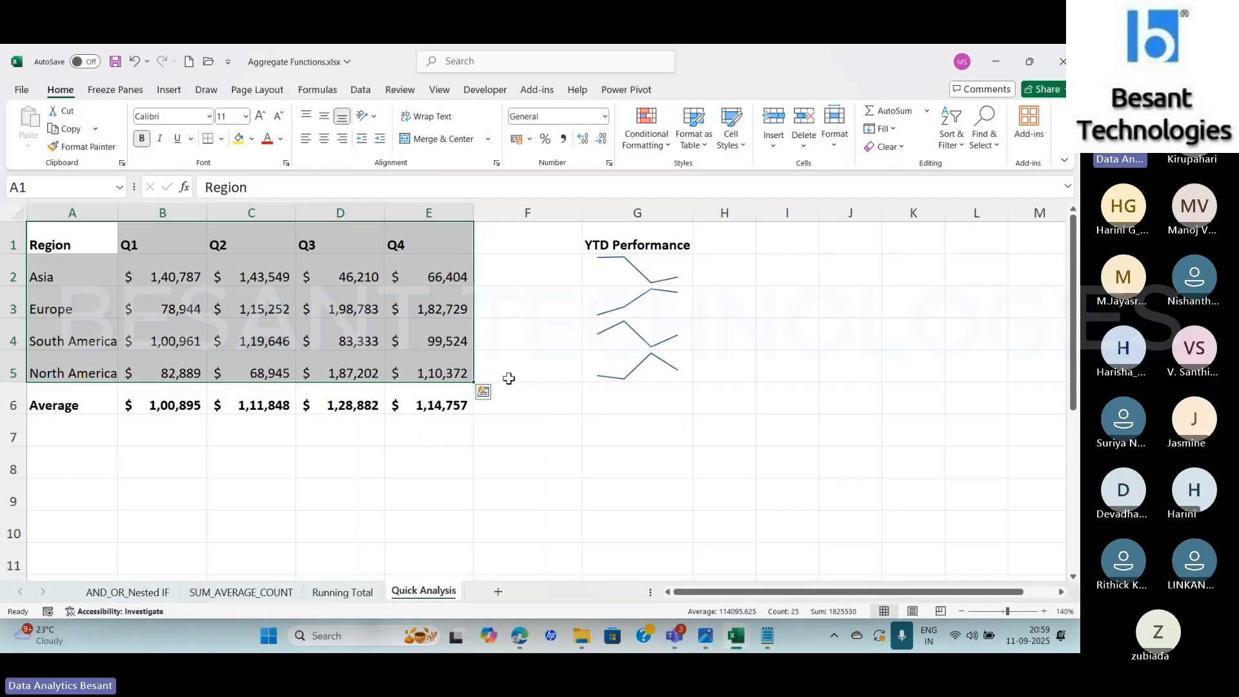
pyautogui.click(158, 405)
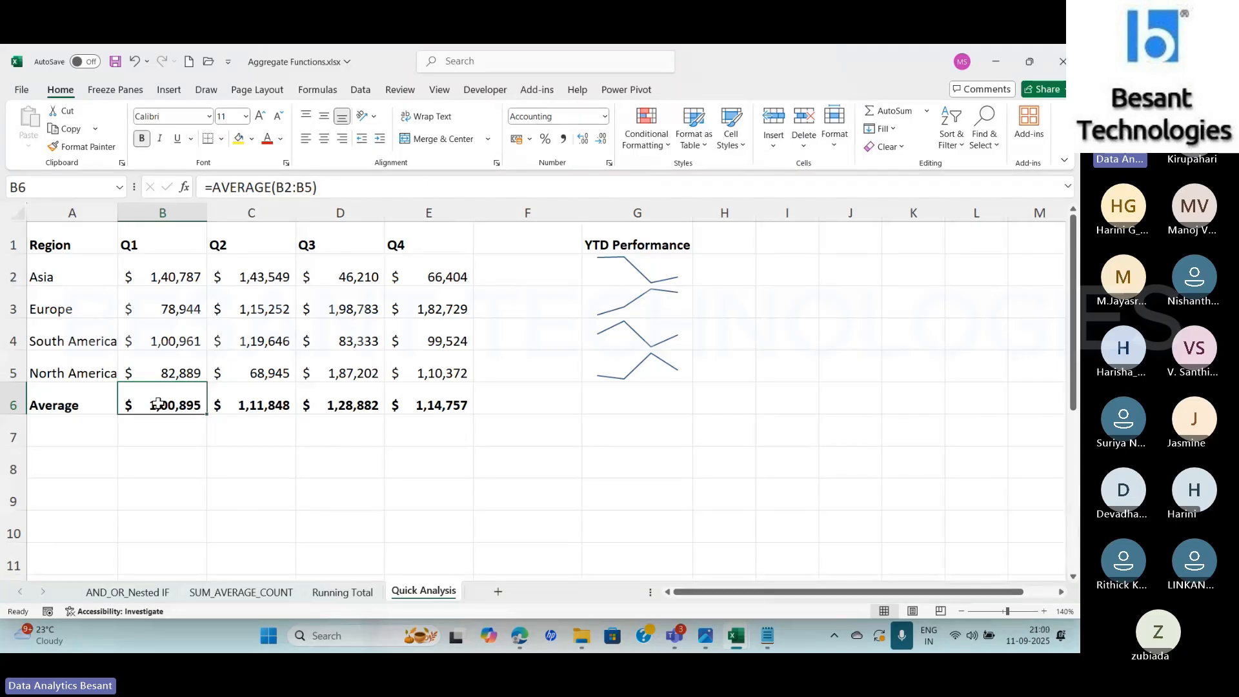
# Replace the Average row beneath table A1:E5 with a Count row using Quick Analysis totals
pyautogui.moveTo(52, 244); pyautogui.dragTo(442, 366)
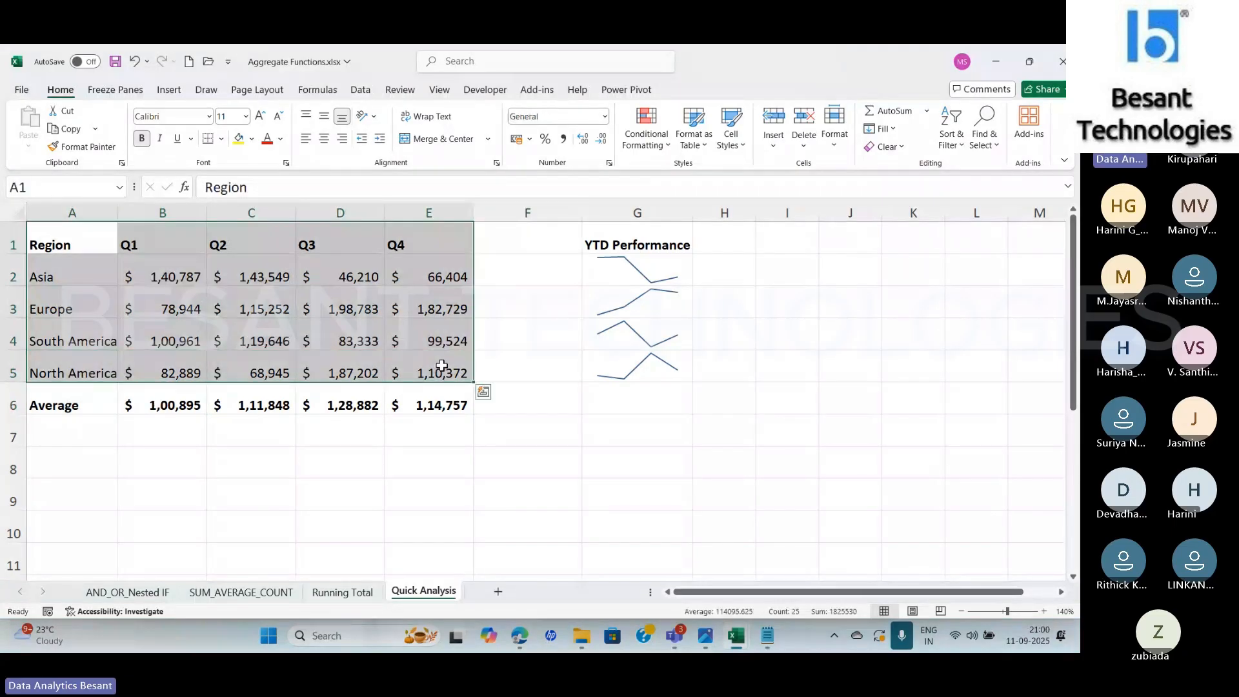
pyautogui.click(484, 393)
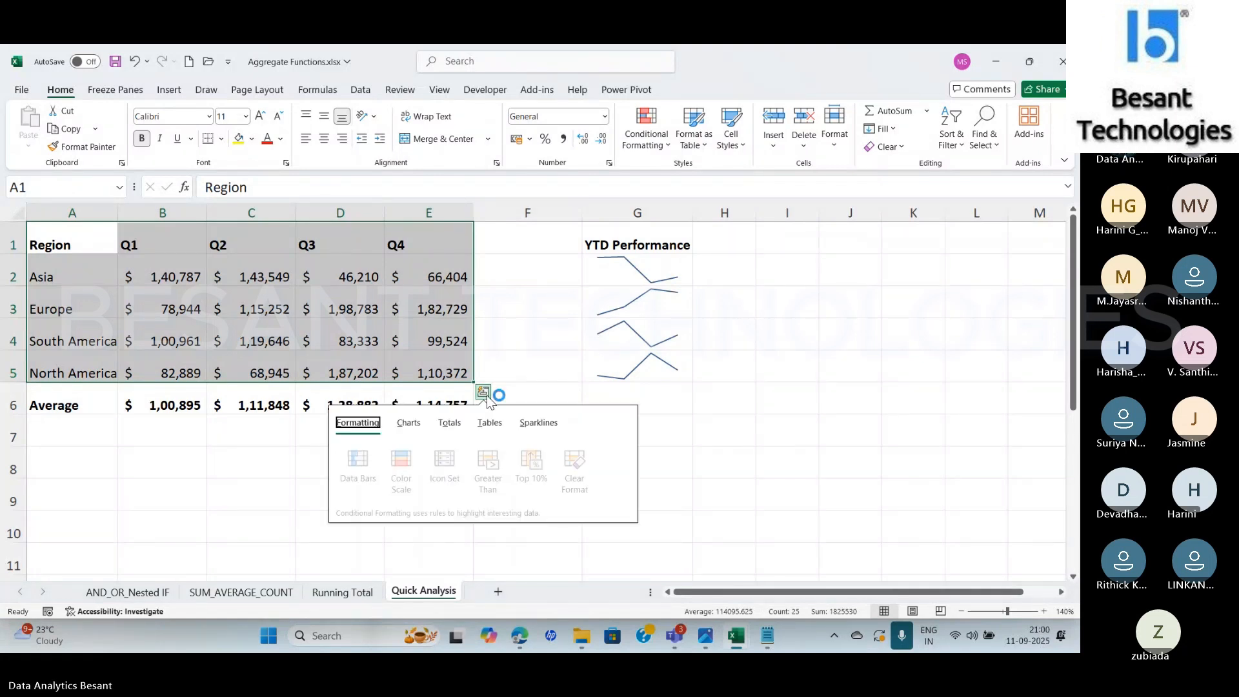
pyautogui.click(450, 423)
pyautogui.click(462, 465)
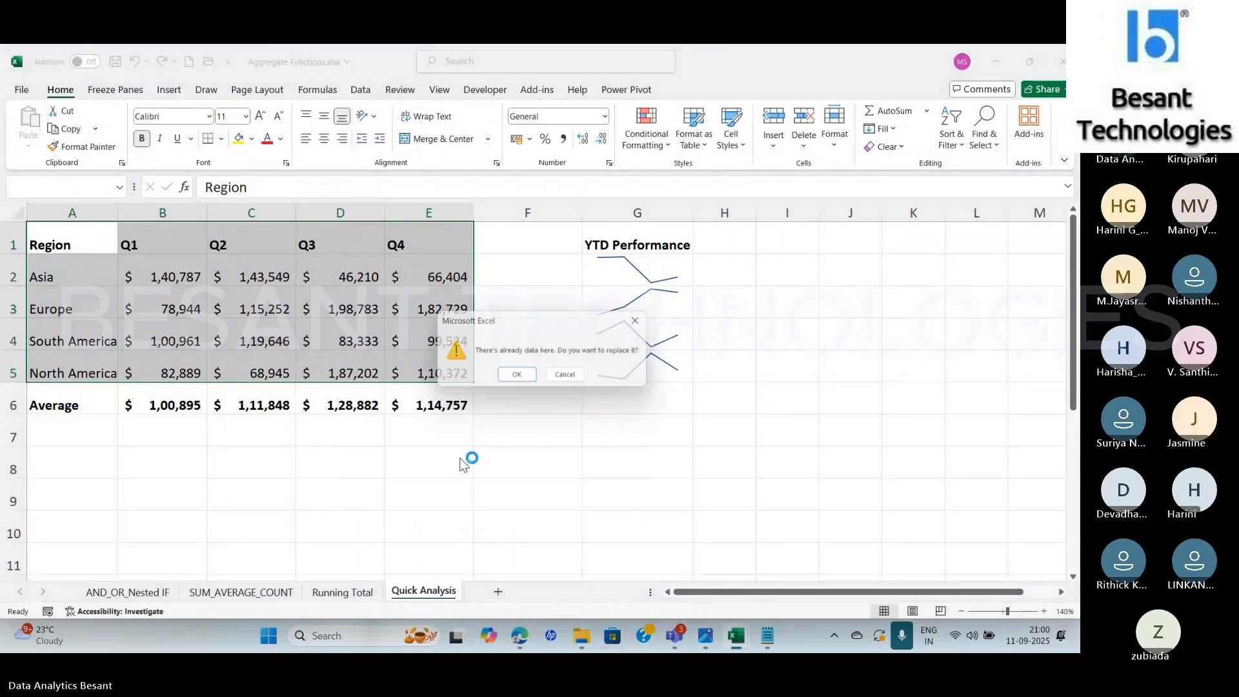
pyautogui.click(517, 374)
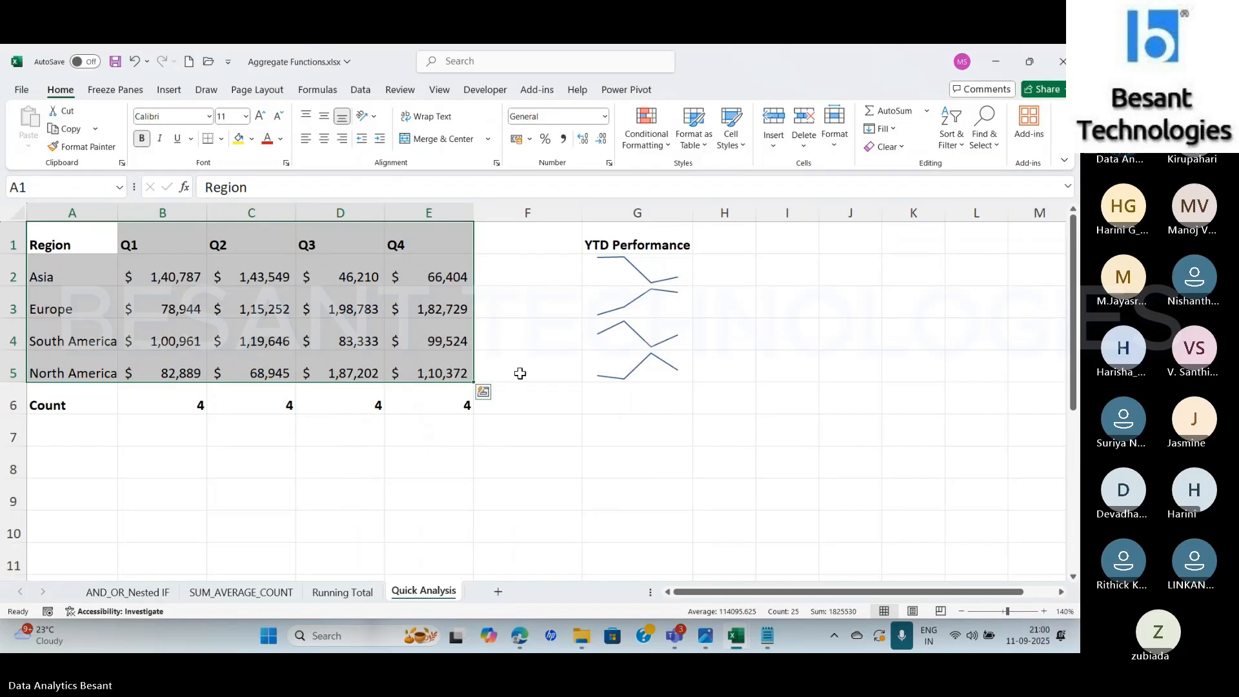
# Clear the Count row in A6:E6
pyautogui.click(483, 394)
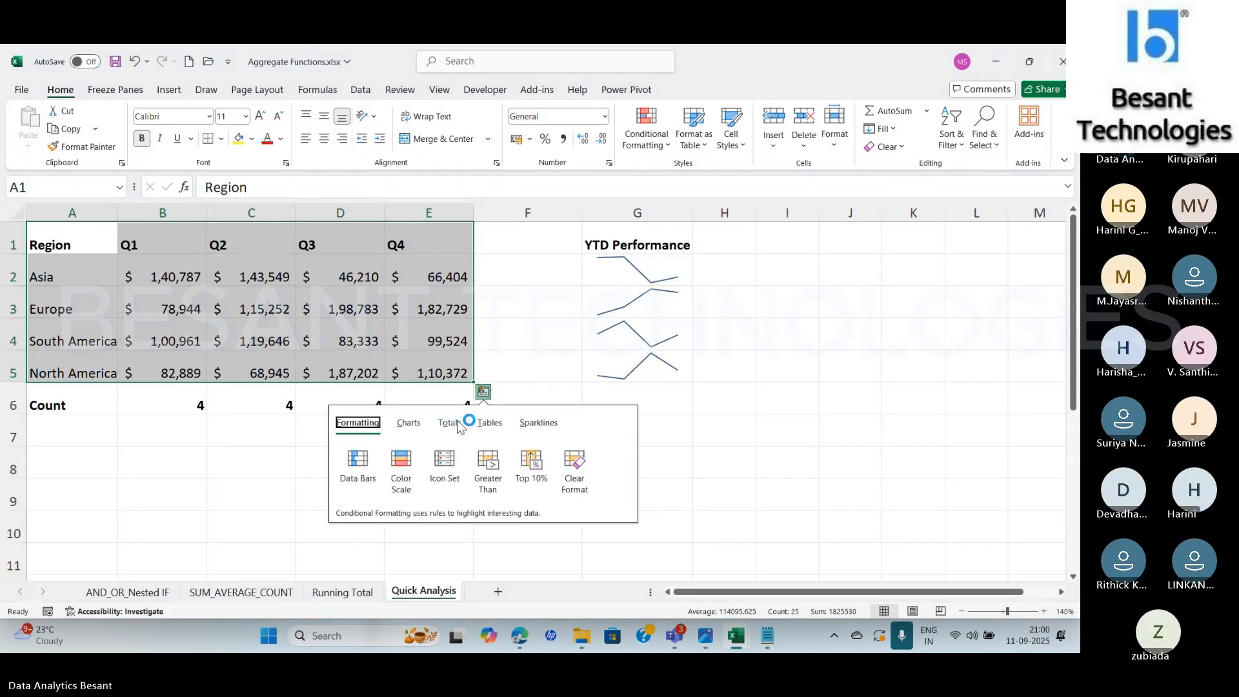
pyautogui.click(90, 399)
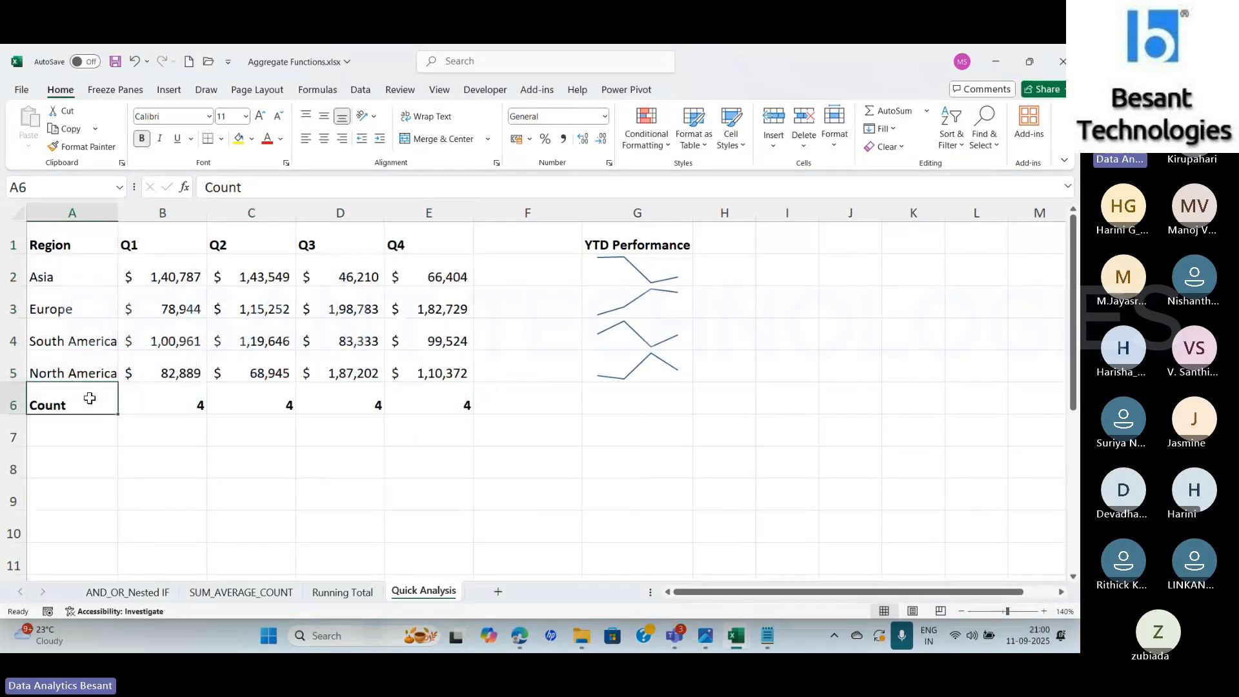
pyautogui.hotkey('shift', 'Right')
pyautogui.hotkey('shift', 'Right')
pyautogui.hotkey('shift', 'Right')
pyautogui.hotkey('shift', 'Right')
pyautogui.hotkey('shift', 'Right')
pyautogui.hotkey('shift', 'Left')
pyautogui.press('Delete')
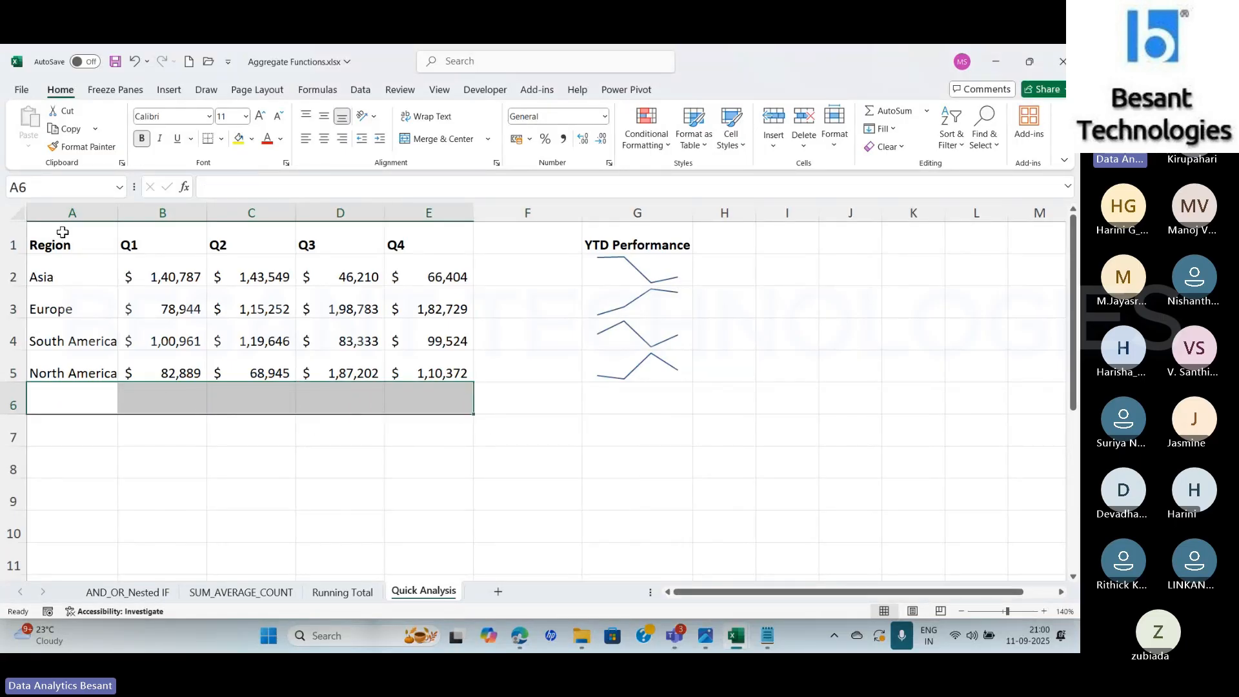
# Add a % Total row in row 6 beneath the regional table A1:E5 using Quick Analysis totals
pyautogui.moveTo(61, 228); pyautogui.dragTo(452, 374)
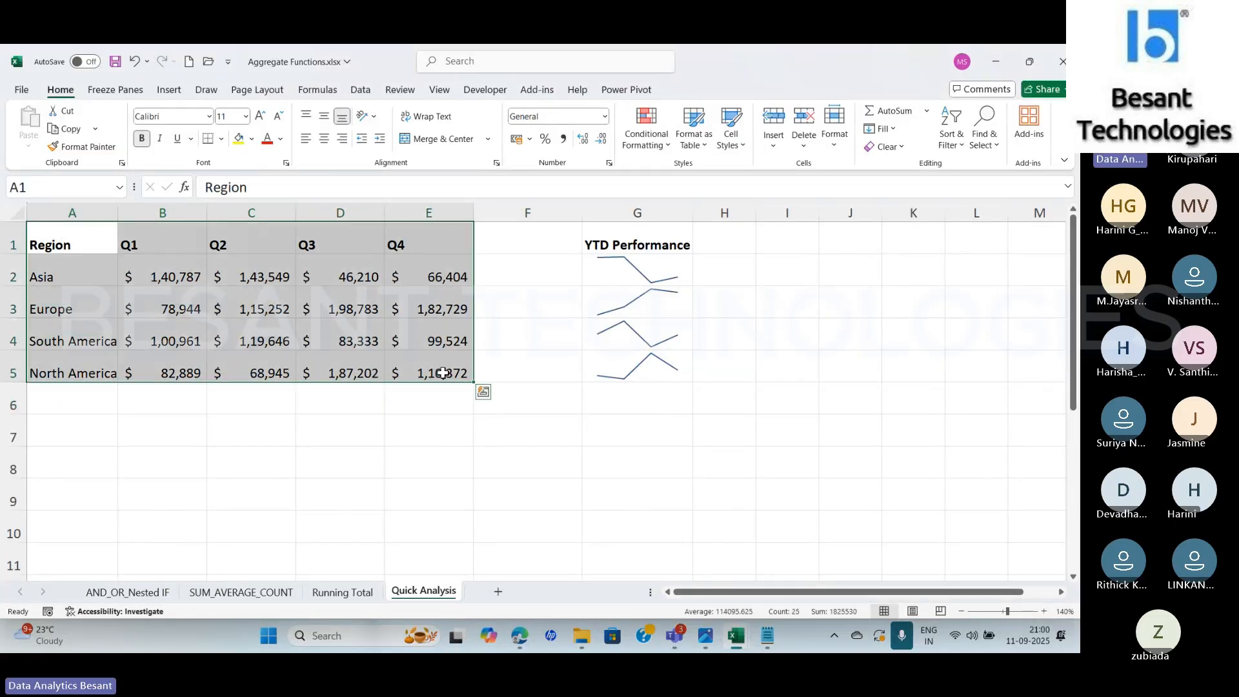
pyautogui.click(482, 393)
pyautogui.click(450, 423)
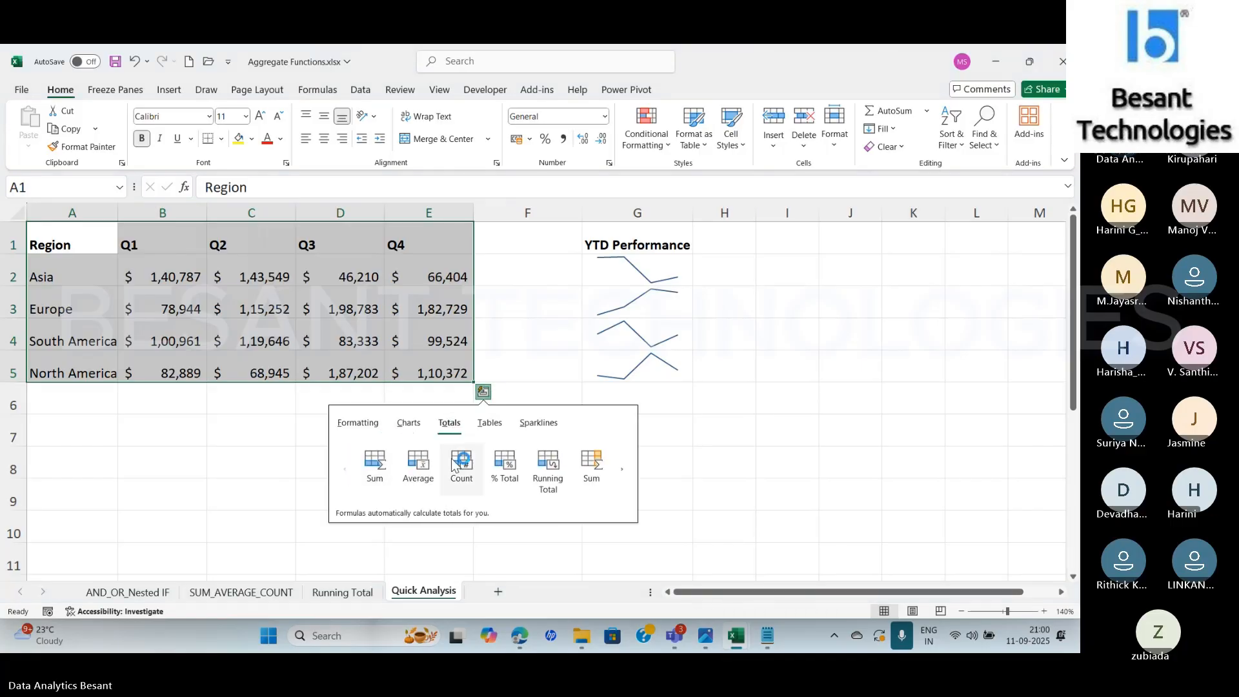
pyautogui.click(455, 468)
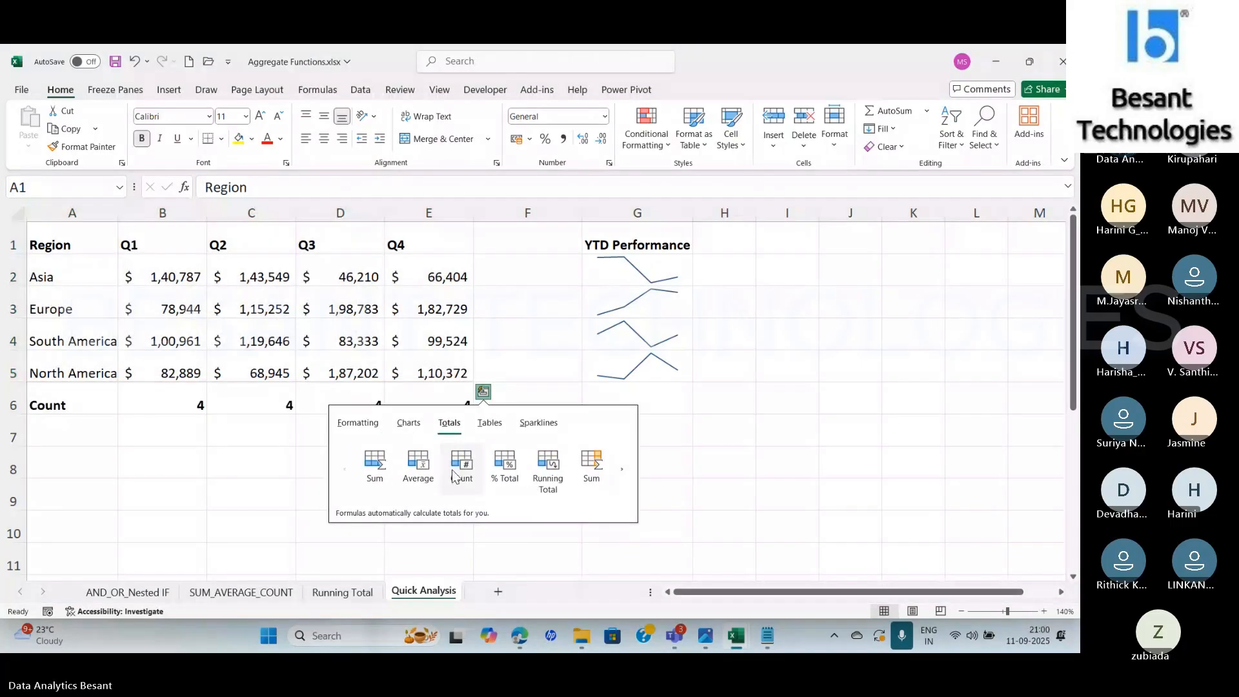
pyautogui.click(510, 481)
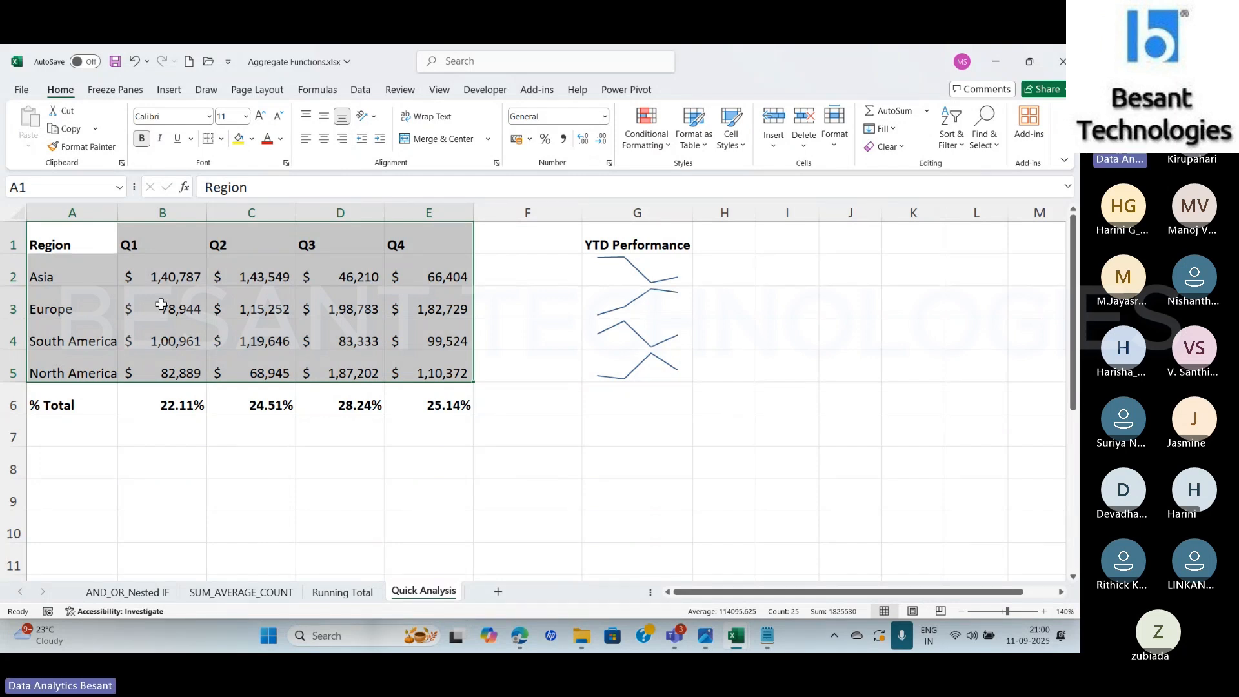
pyautogui.moveTo(310, 314); pyautogui.dragTo(425, 366)
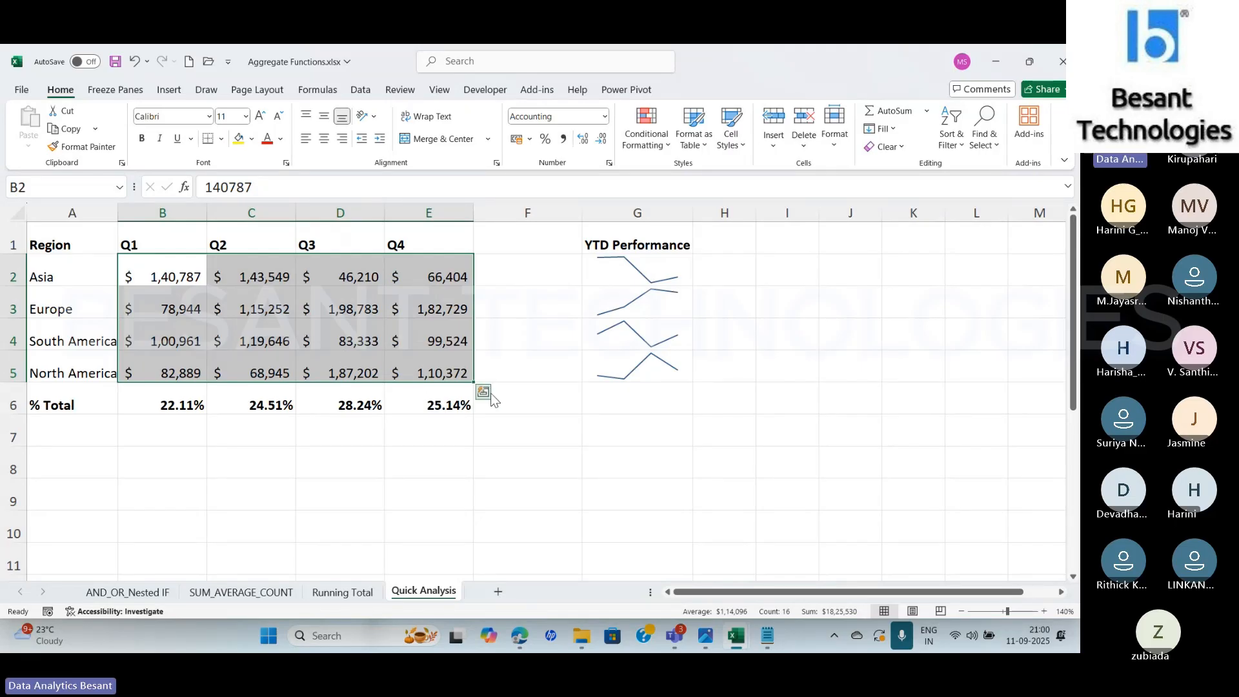
pyautogui.click(484, 393)
pyautogui.click(450, 424)
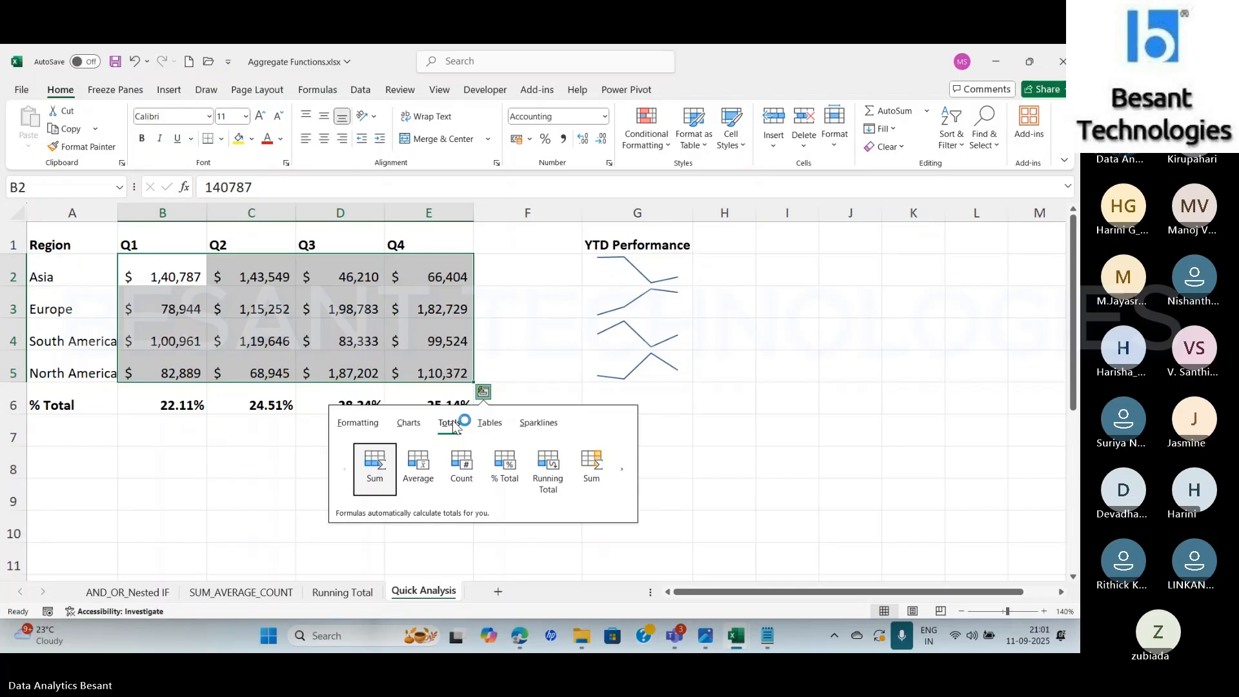
pyautogui.click(175, 504)
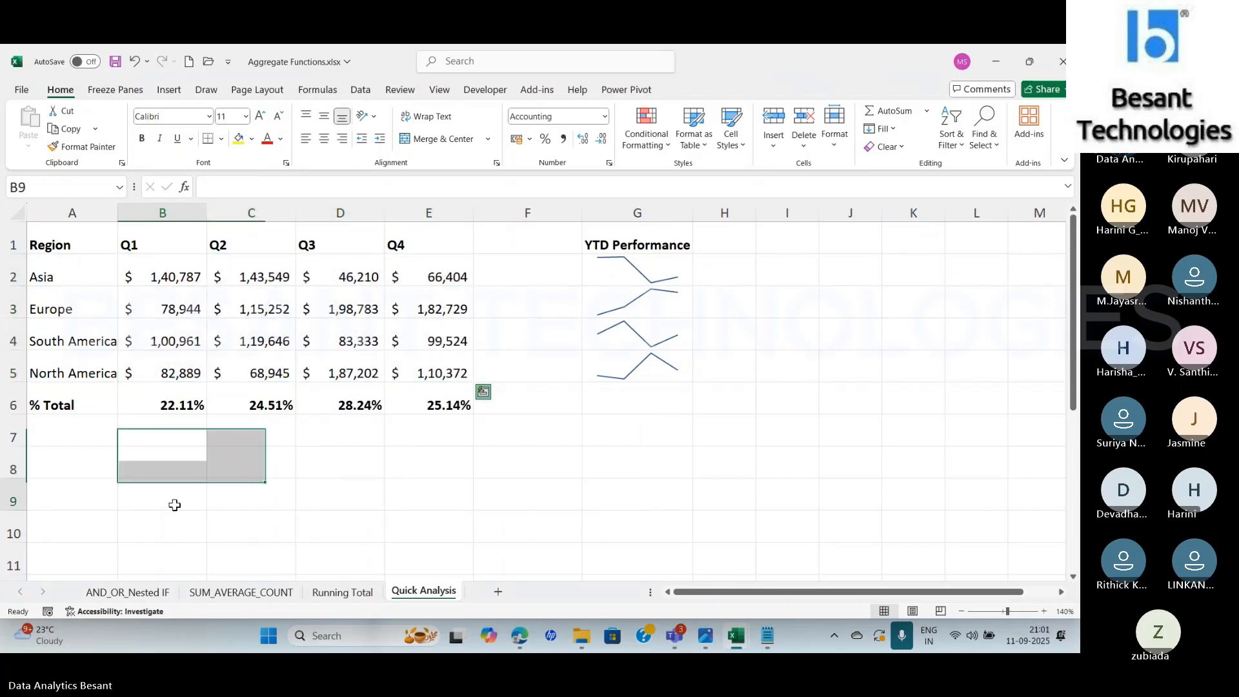
# Insert a row above the % Total row and fill it with Quick Analysis column sums for A1:E5
pyautogui.click(14, 405)
pyautogui.rightClick(17, 405)
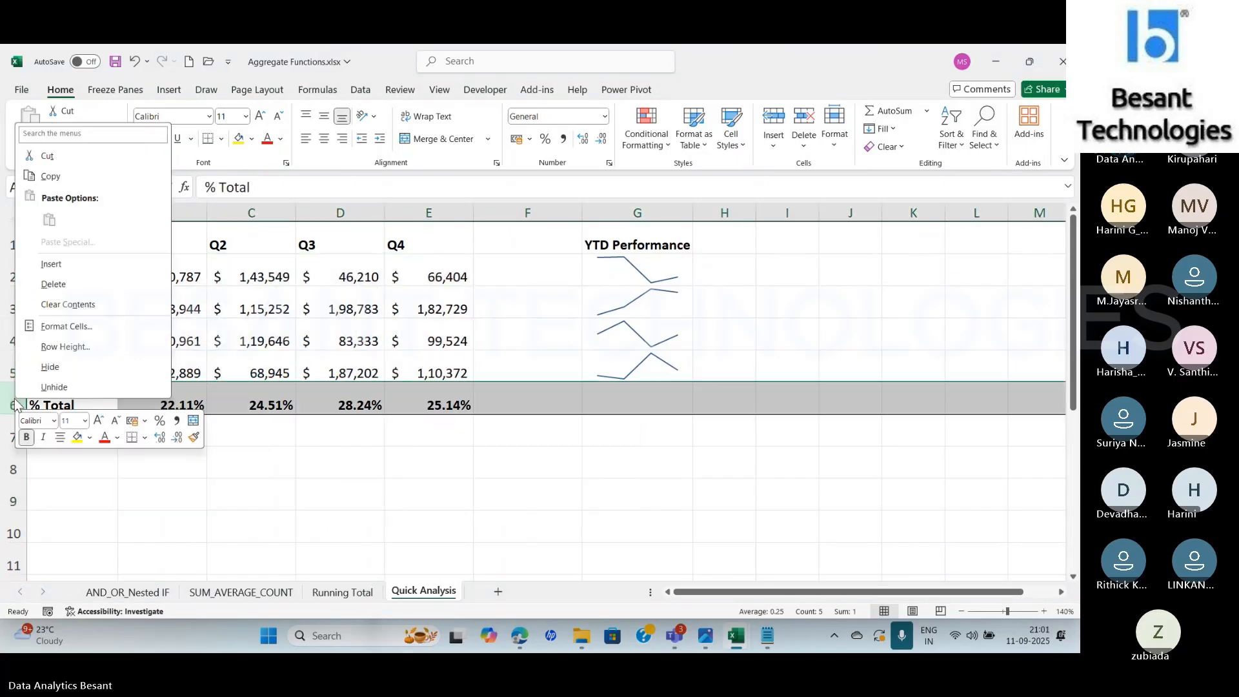
pyautogui.click(51, 263)
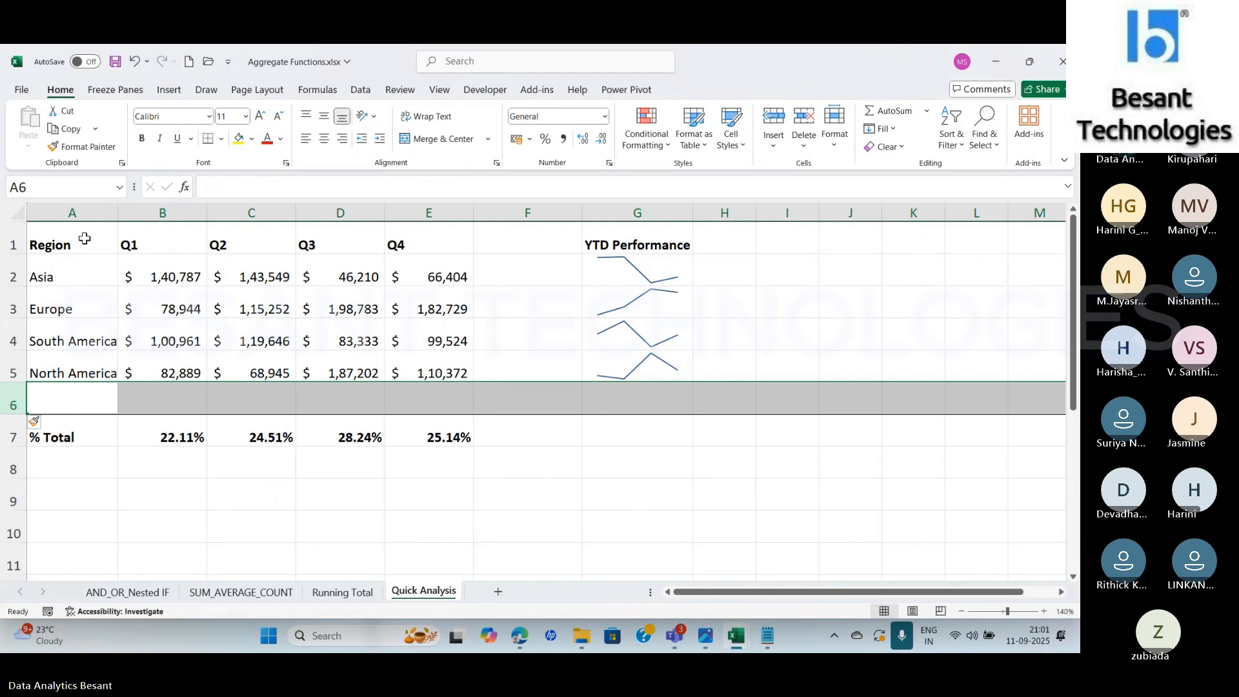
pyautogui.moveTo(85, 239); pyautogui.dragTo(445, 374)
pyautogui.click(484, 394)
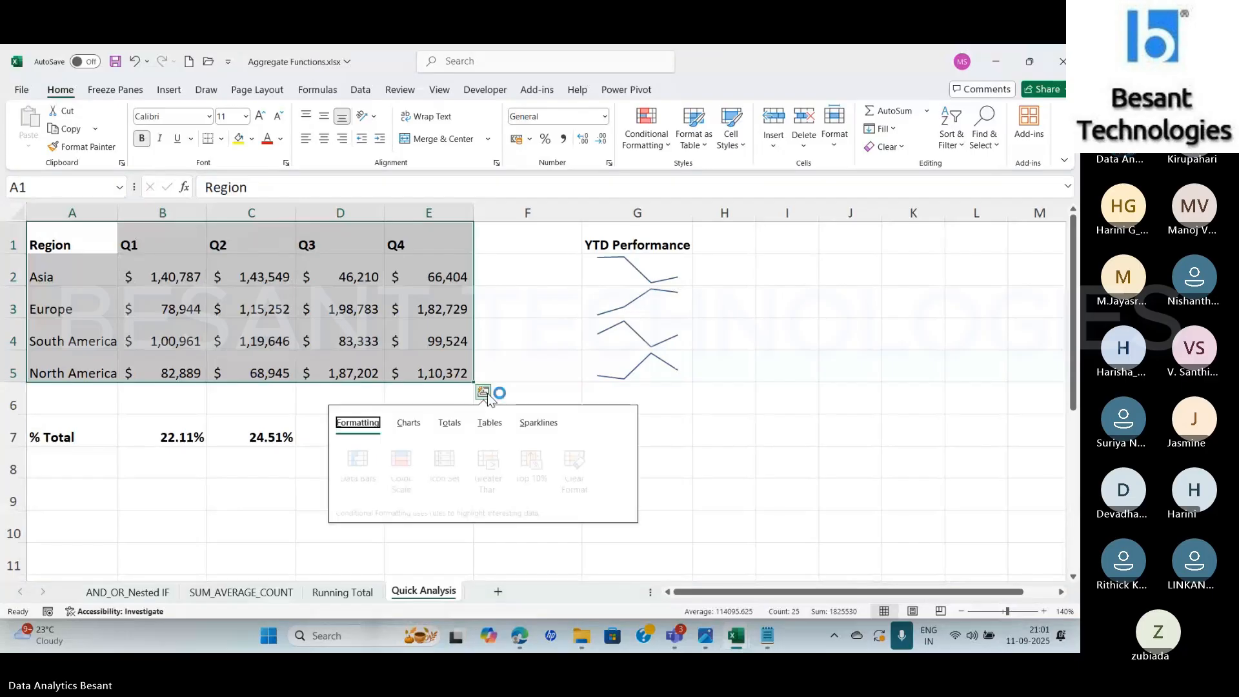
pyautogui.click(450, 423)
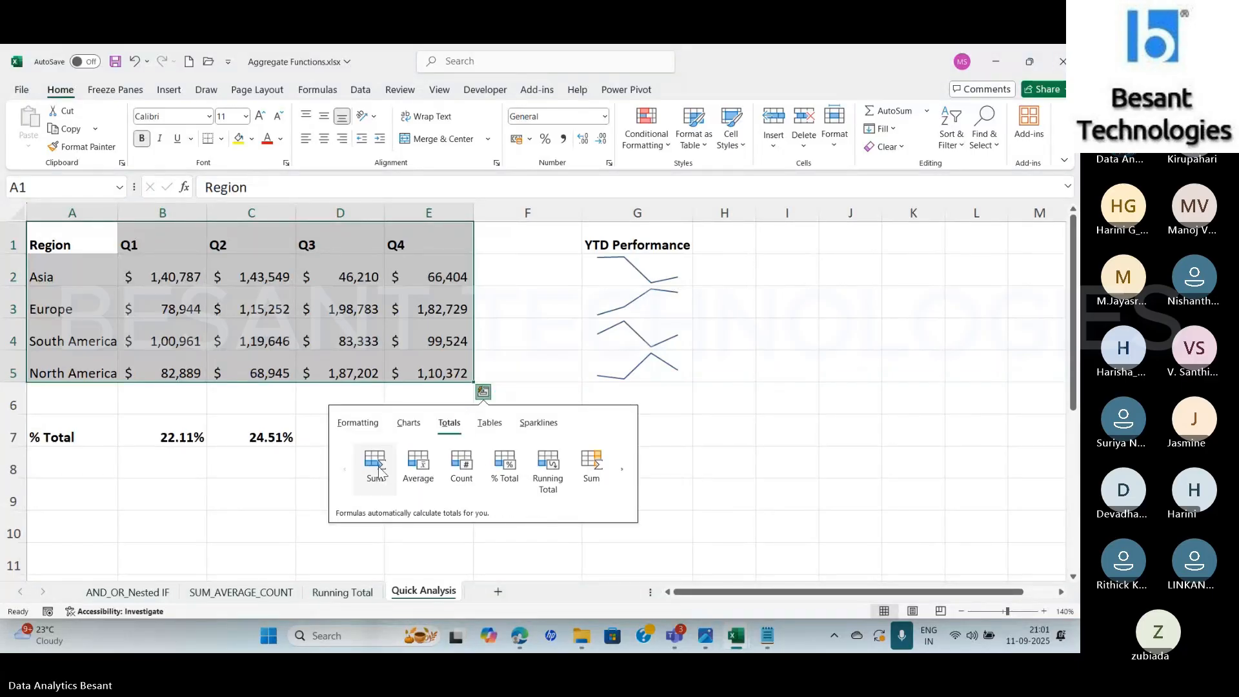
pyautogui.click(377, 463)
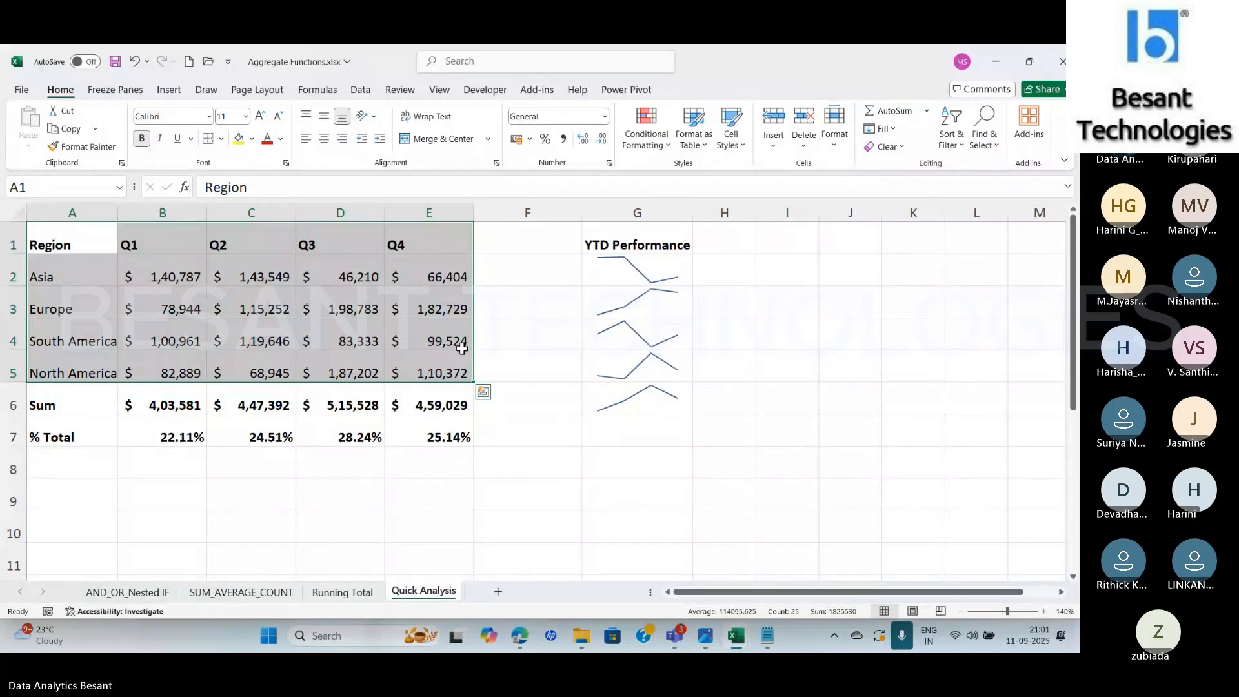
# Enter =SUM(B6:E6) in F6 to total the four quarterly sums
pyautogui.click(523, 401)
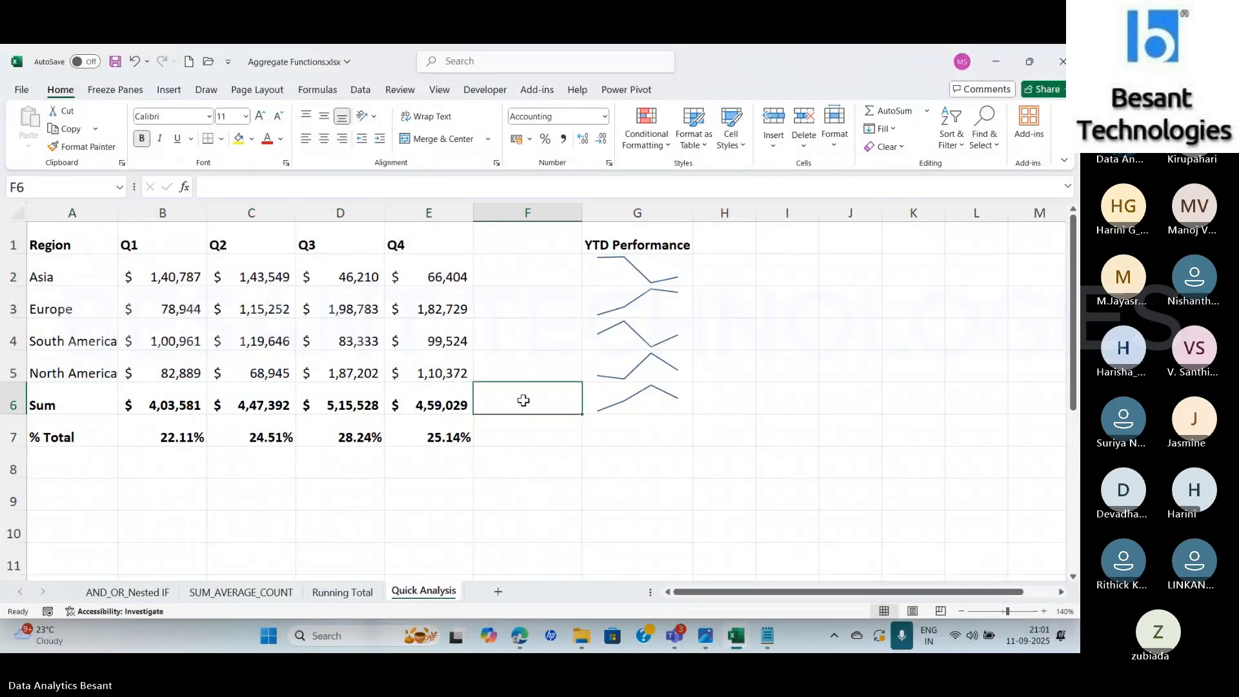
pyautogui.write('=SUM(')
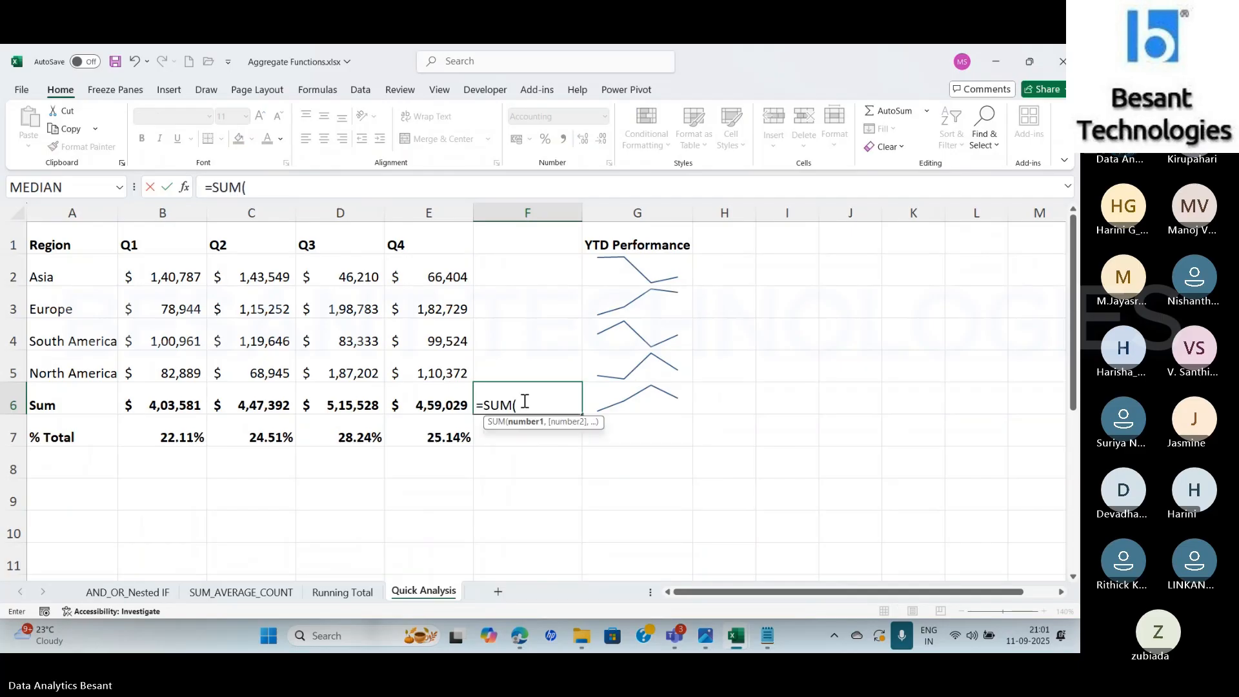
pyautogui.click(178, 402)
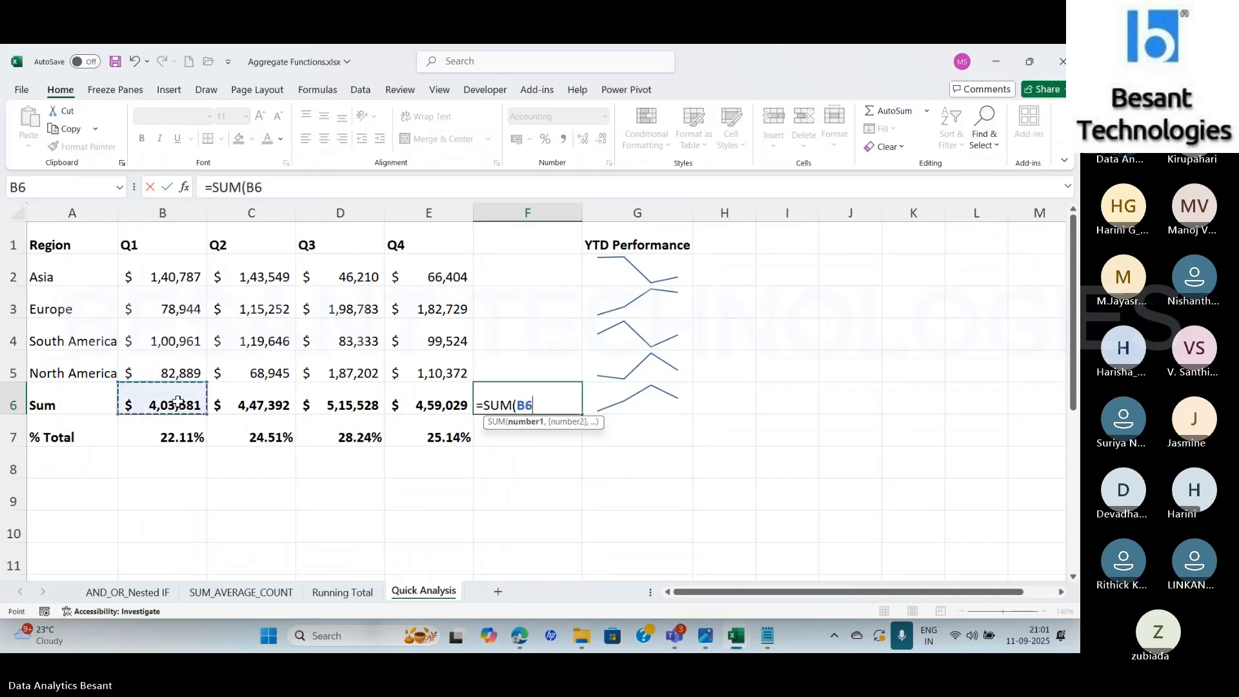
pyautogui.moveTo(178, 402); pyautogui.dragTo(425, 405)
pyautogui.write(')')
pyautogui.press('Return')
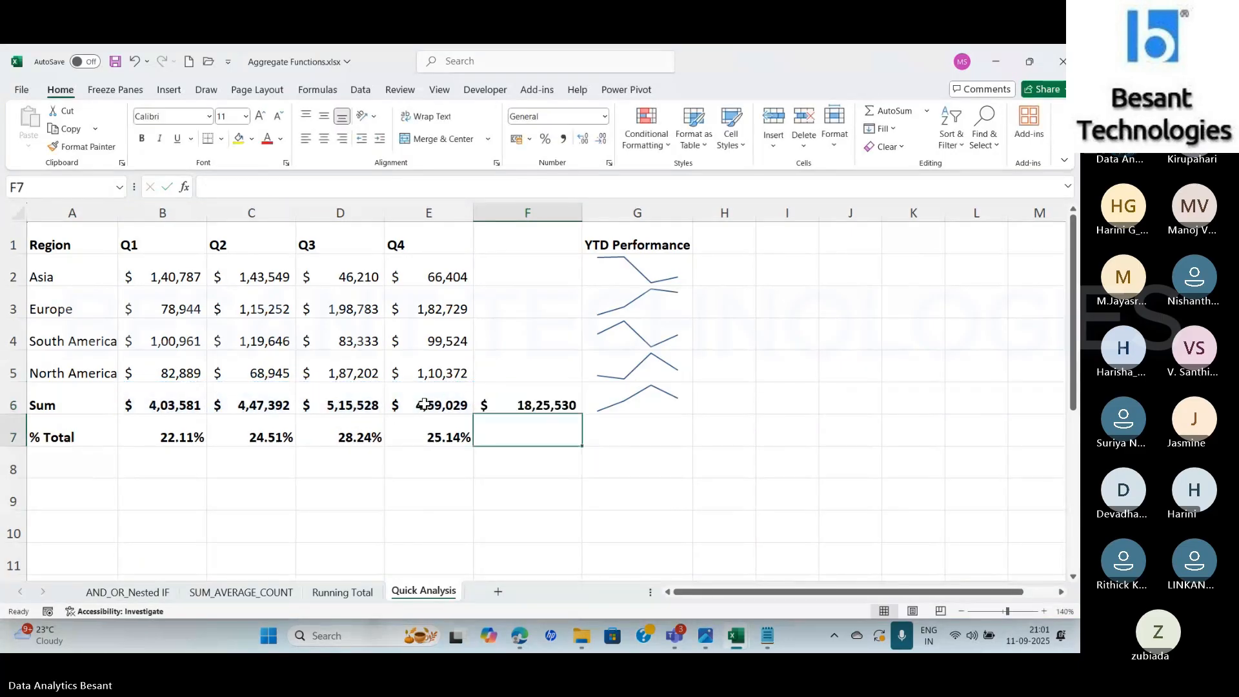
# Check the % Total formula in B7, and open Calculator beside the table
pyautogui.click(165, 435)
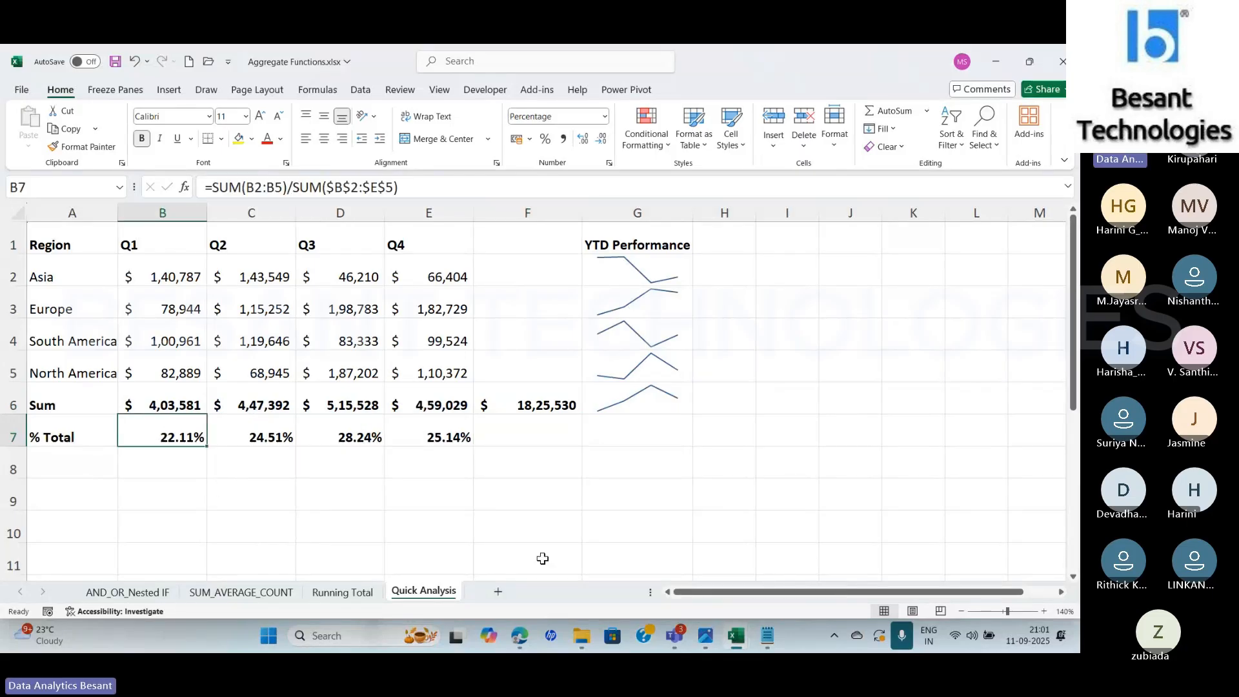
pyautogui.press('super+shift+s')
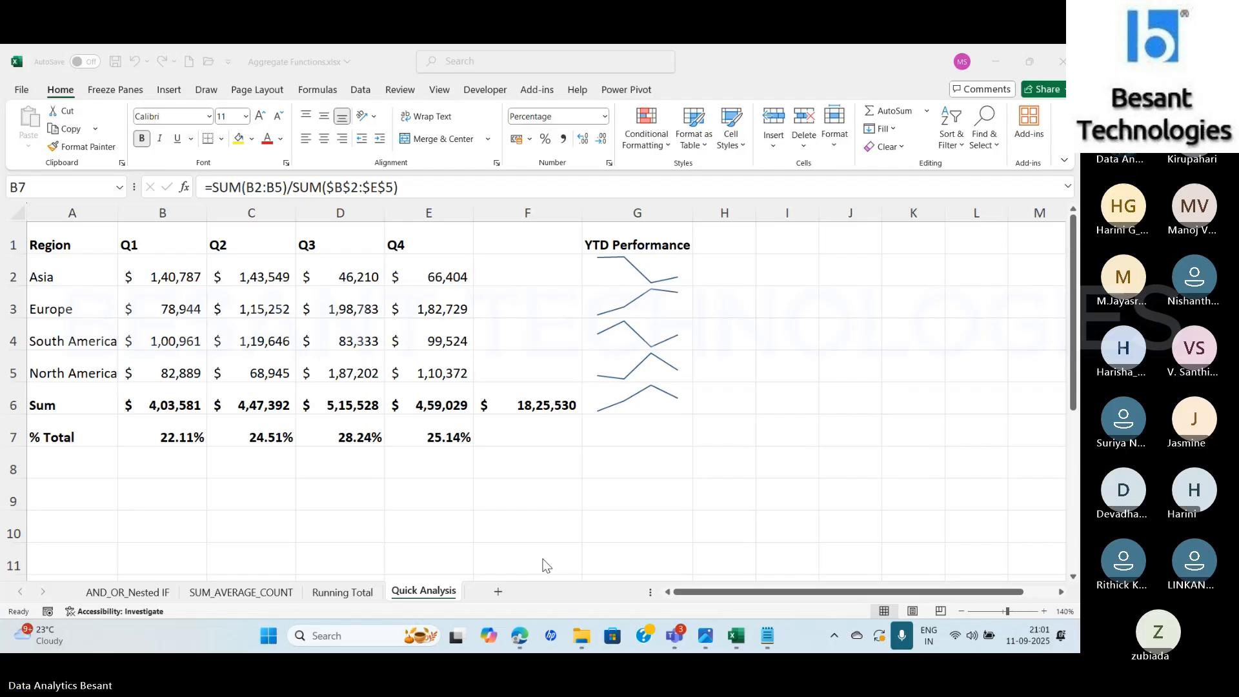
pyautogui.press('super')
pyautogui.write('cal')
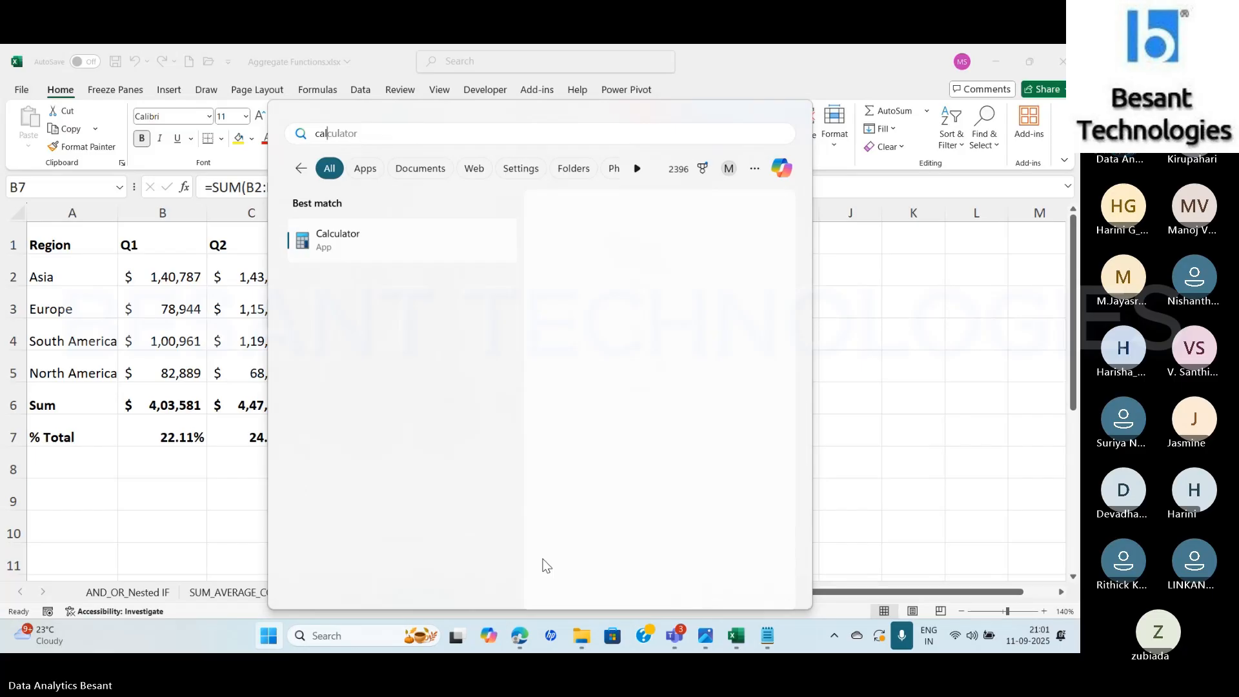
pyautogui.press('Return')
pyautogui.moveTo(449, 175); pyautogui.dragTo(742, 178)
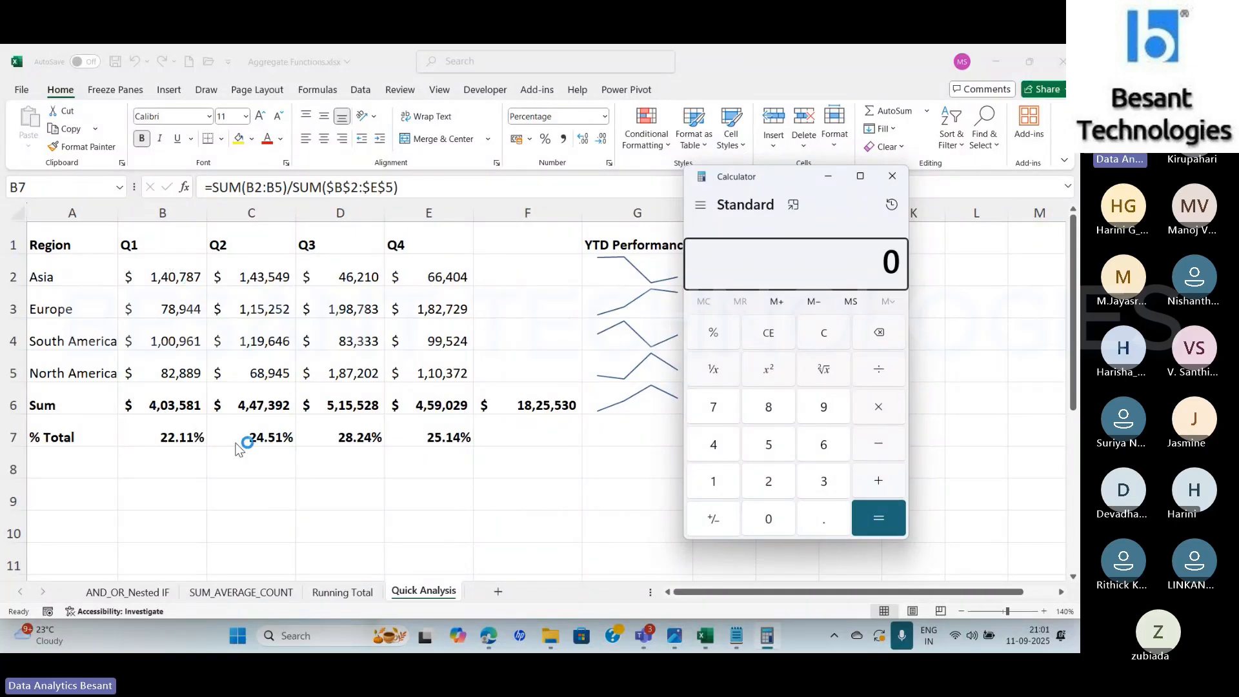
# Divide 403581 by 1825530 and multiply by 100 in Calculator to verify the Q1 percentage, then minimize it
pyautogui.click(714, 444)
pyautogui.click(757, 514)
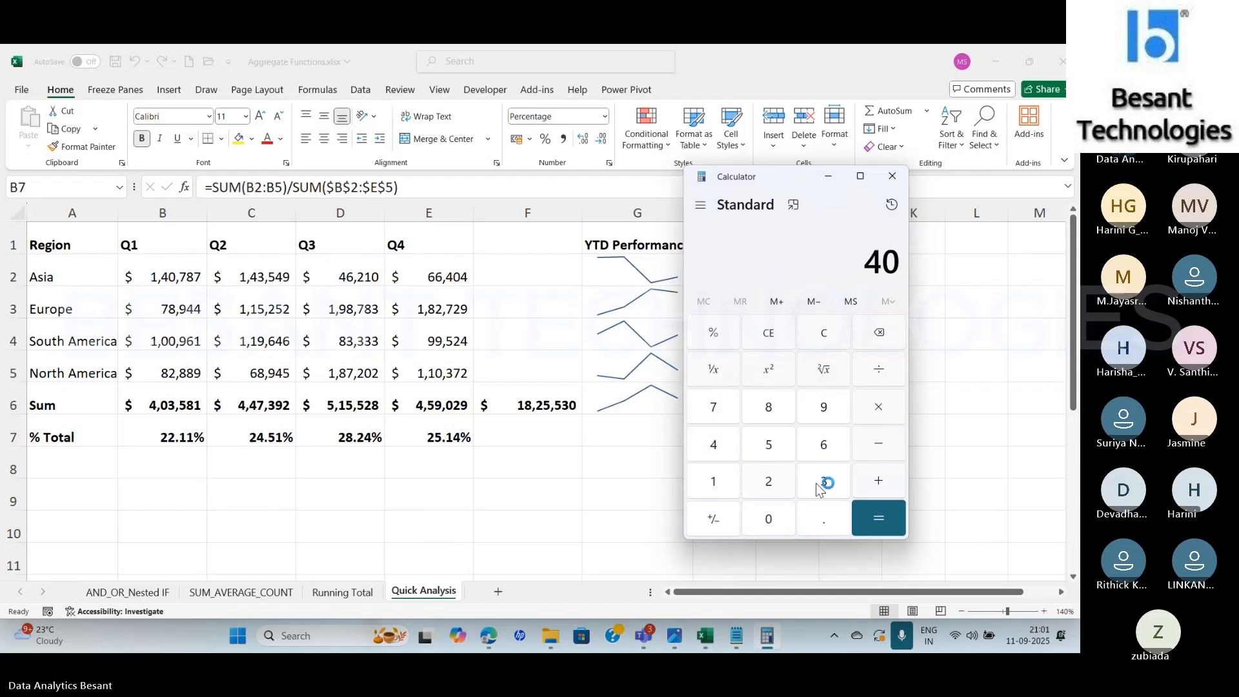
pyautogui.click(816, 483)
pyautogui.click(766, 440)
pyautogui.write('81')
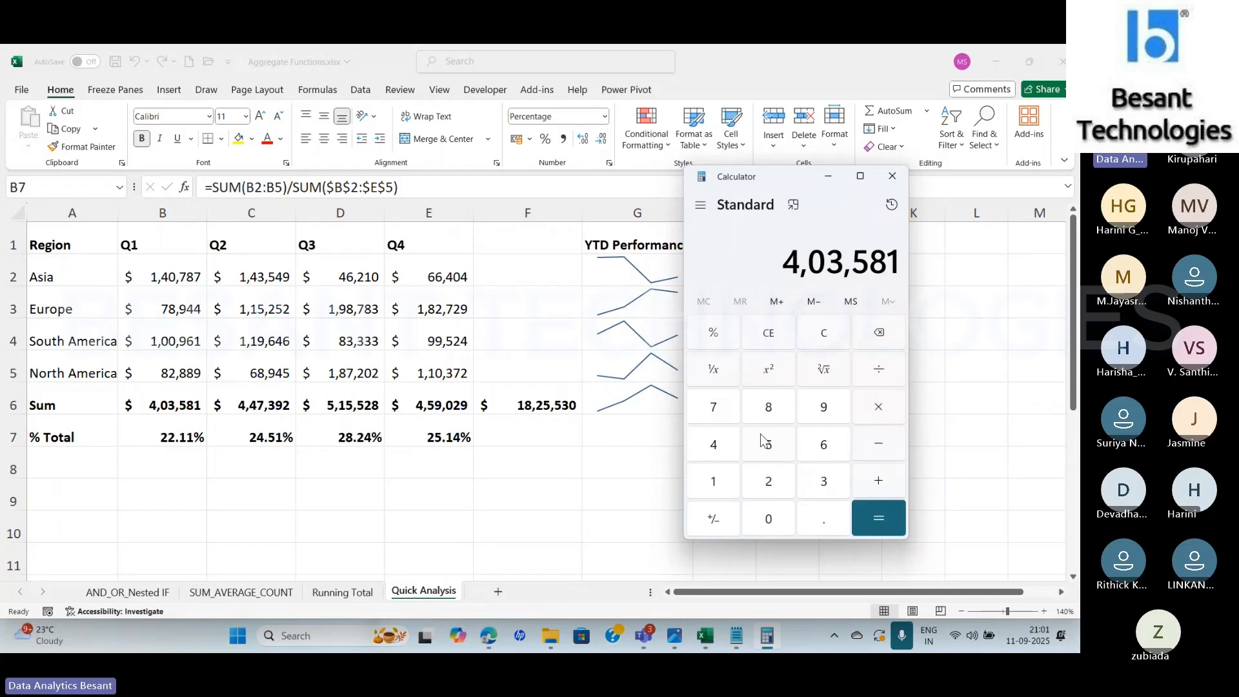
pyautogui.press('/')
pyautogui.write('18,25,')
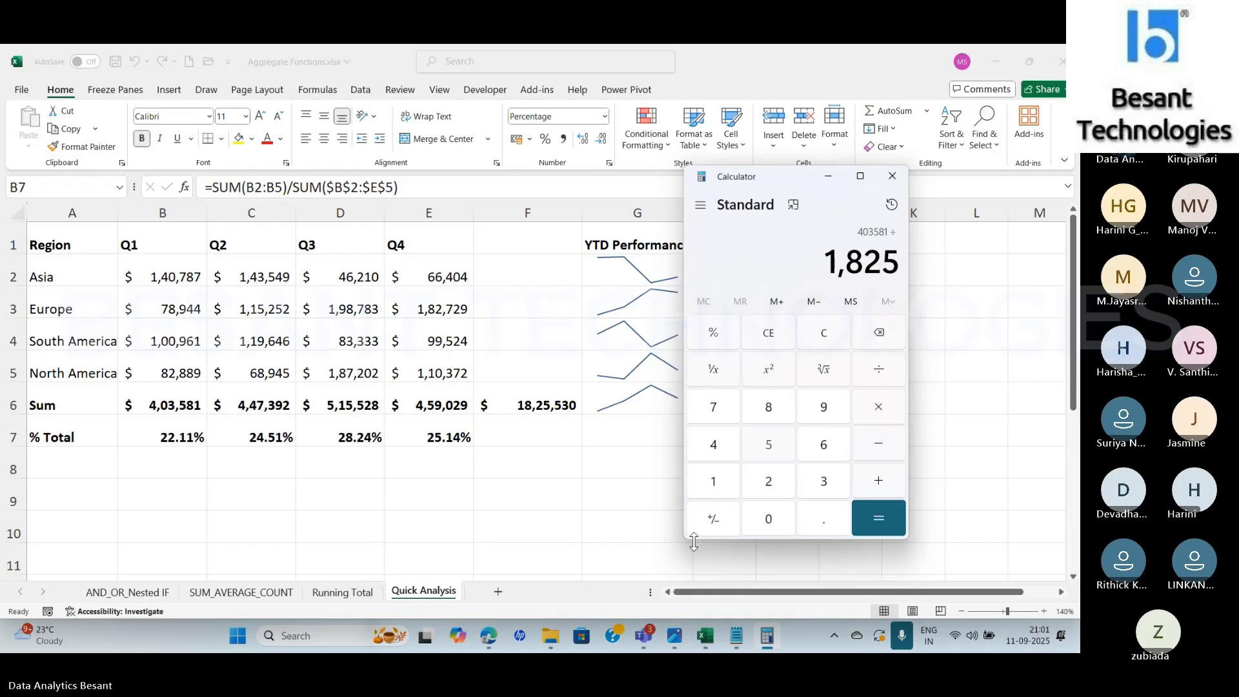
pyautogui.write('530')
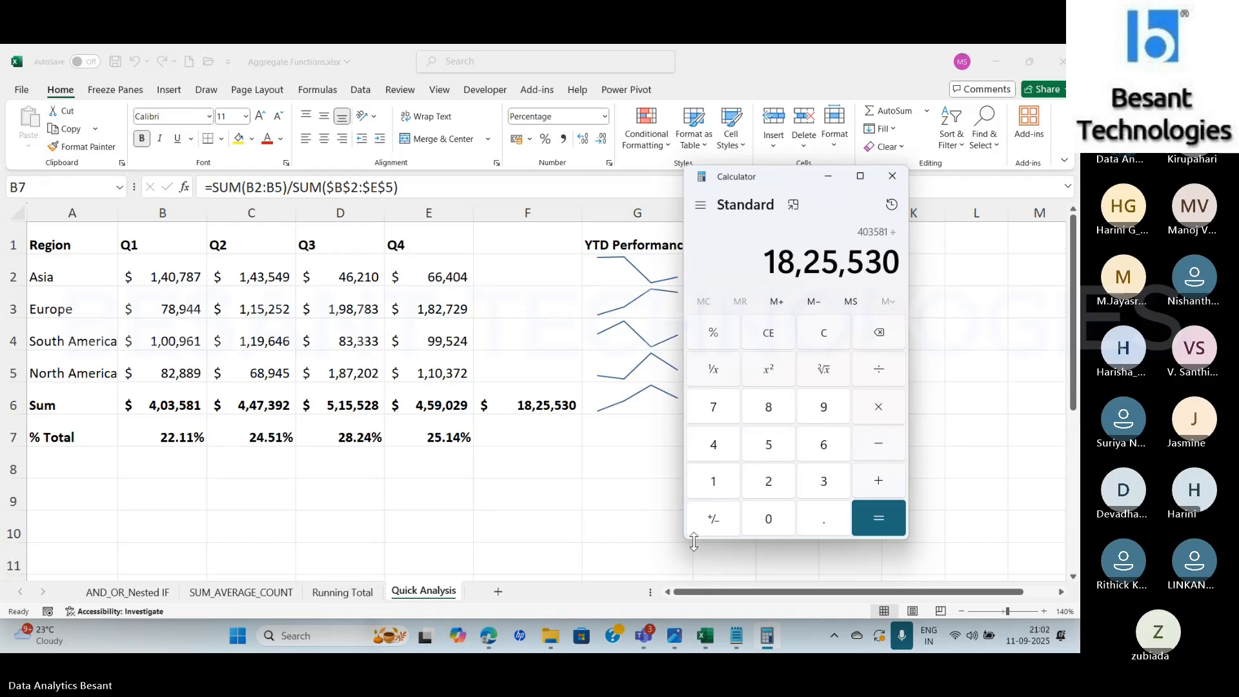
pyautogui.press('Return')
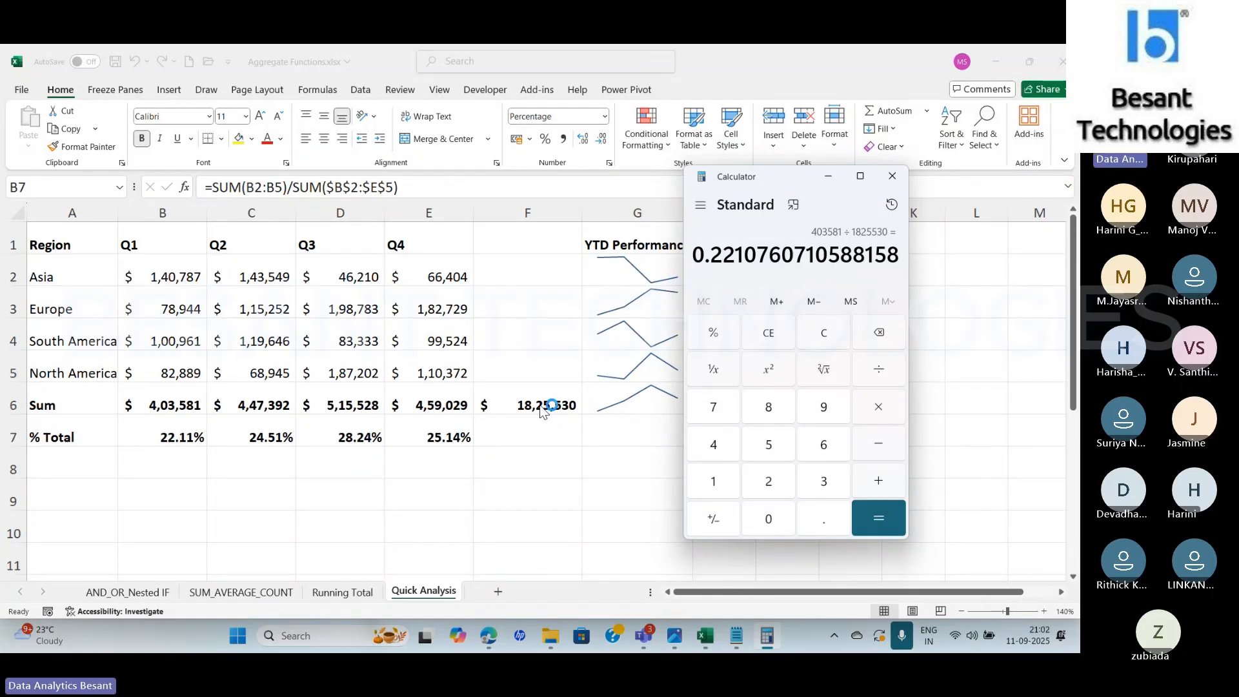
pyautogui.press('*')
pyautogui.write('100')
pyautogui.press('Return')
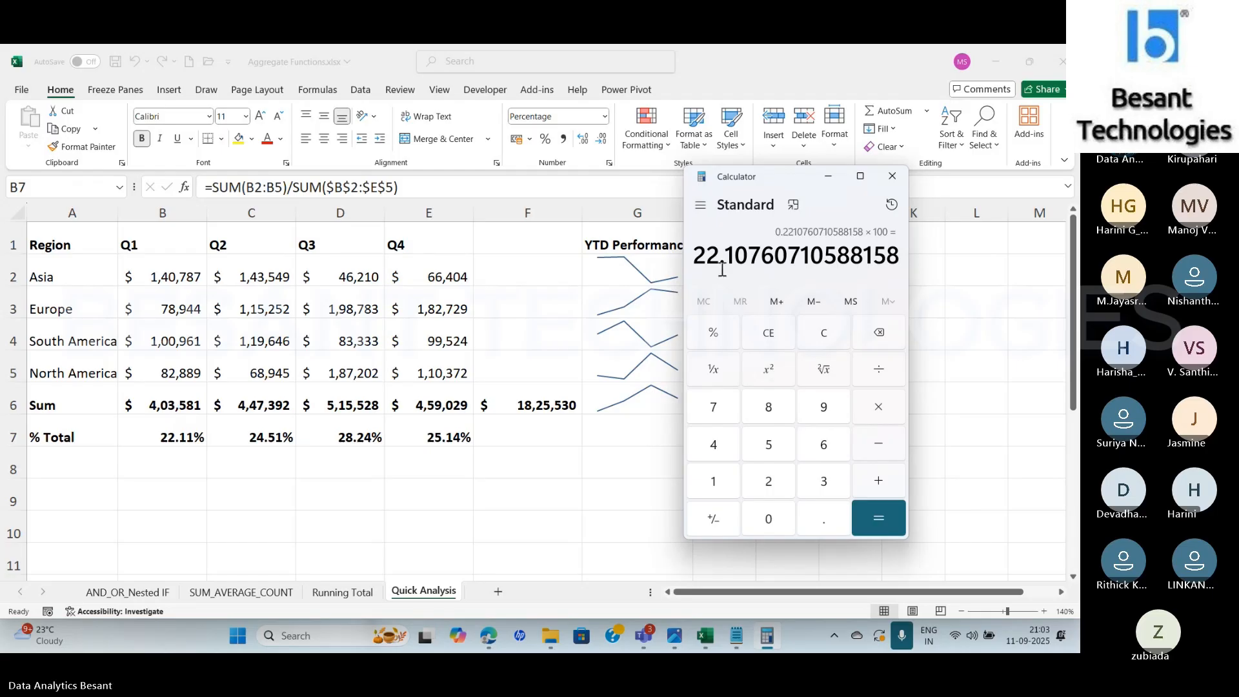
pyautogui.click(828, 176)
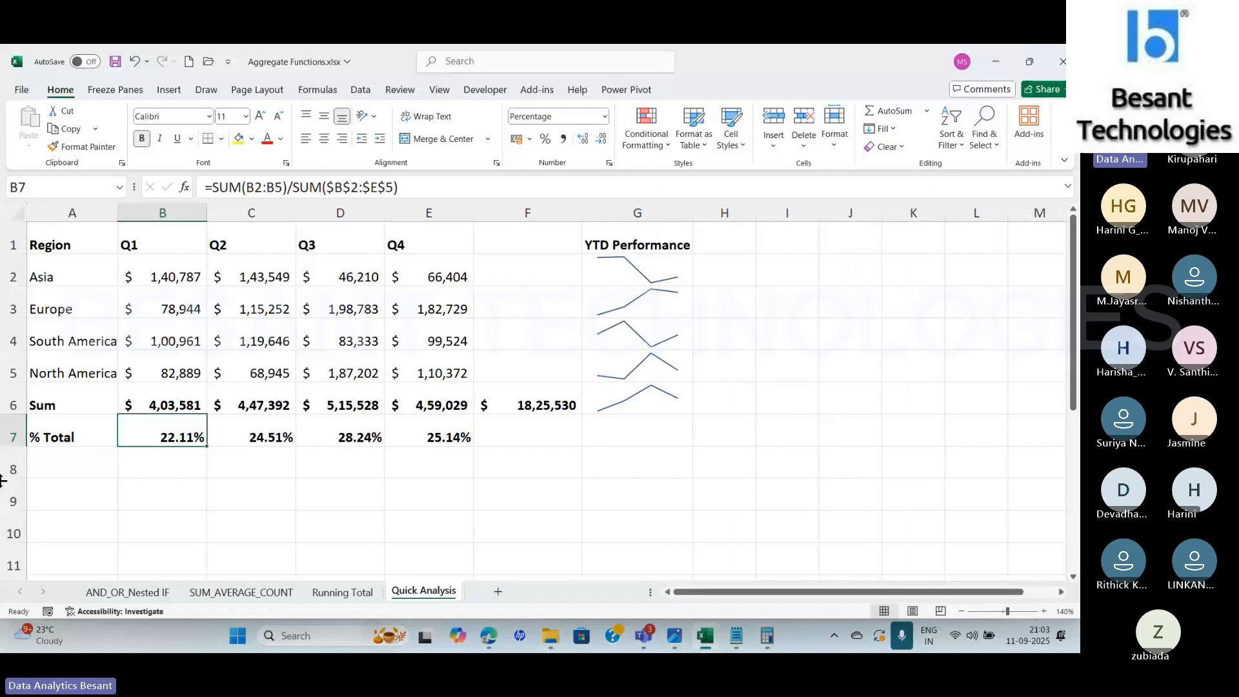
# Review the Q2 to Q4 sums and clear the Sum row with its grand total in A6:F6
pyautogui.click(257, 400)
pyautogui.click(338, 396)
pyautogui.click(428, 401)
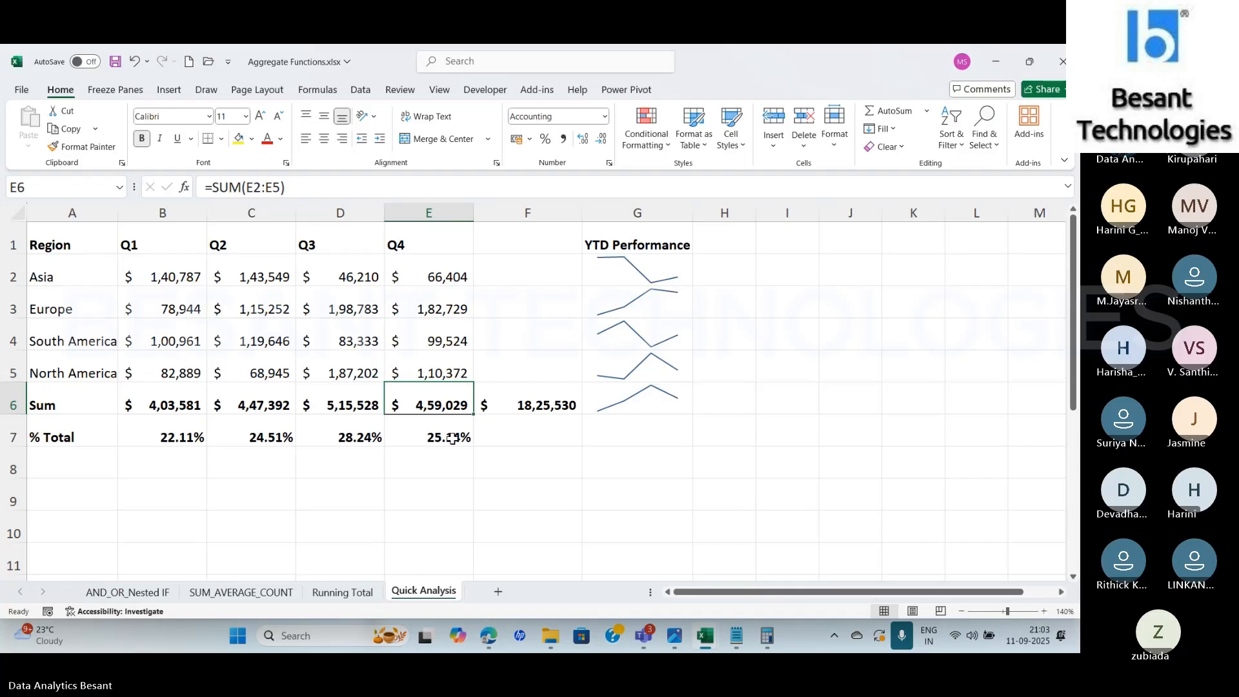
pyautogui.moveTo(73, 245); pyautogui.dragTo(461, 368)
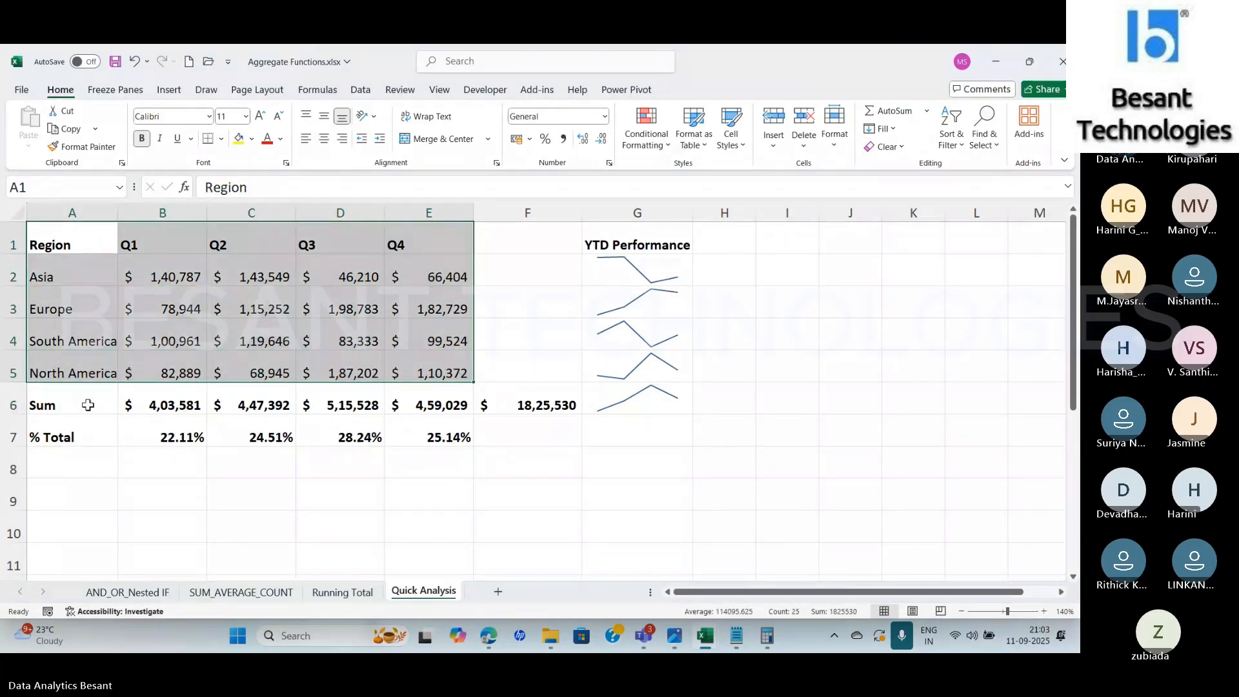
pyautogui.moveTo(84, 405); pyautogui.dragTo(538, 408)
pyautogui.press('Delete')
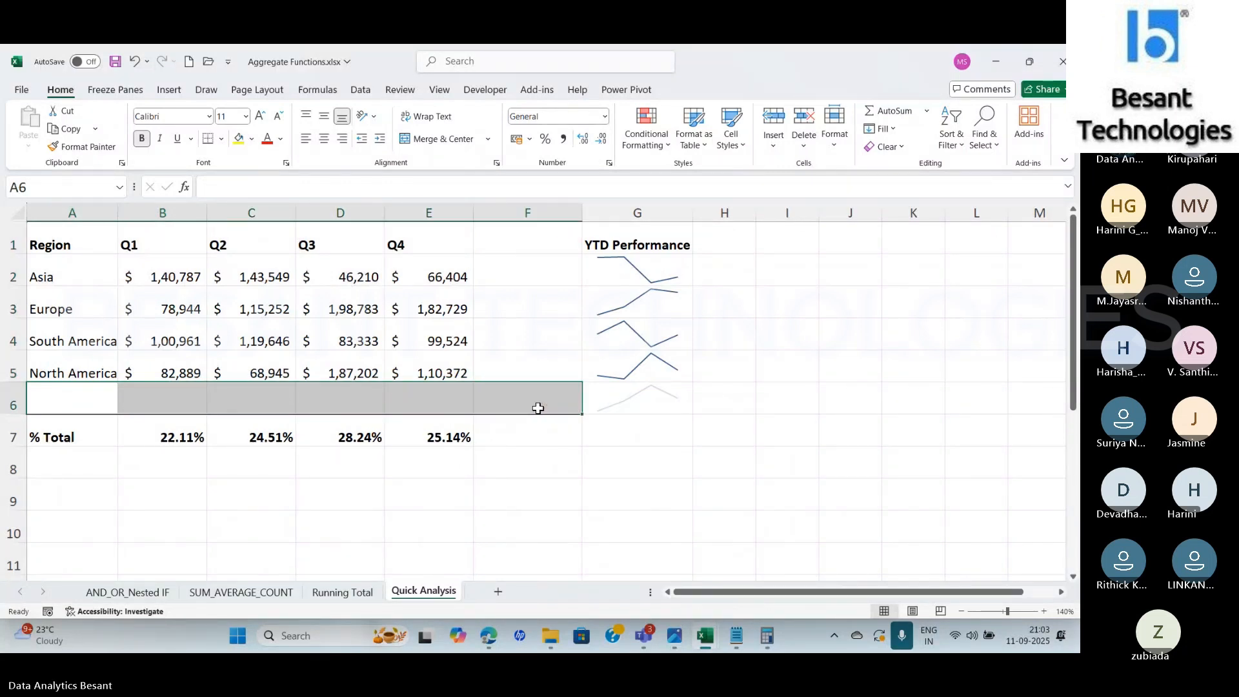
pyautogui.moveTo(60, 242); pyautogui.dragTo(455, 368)
pyautogui.click(482, 393)
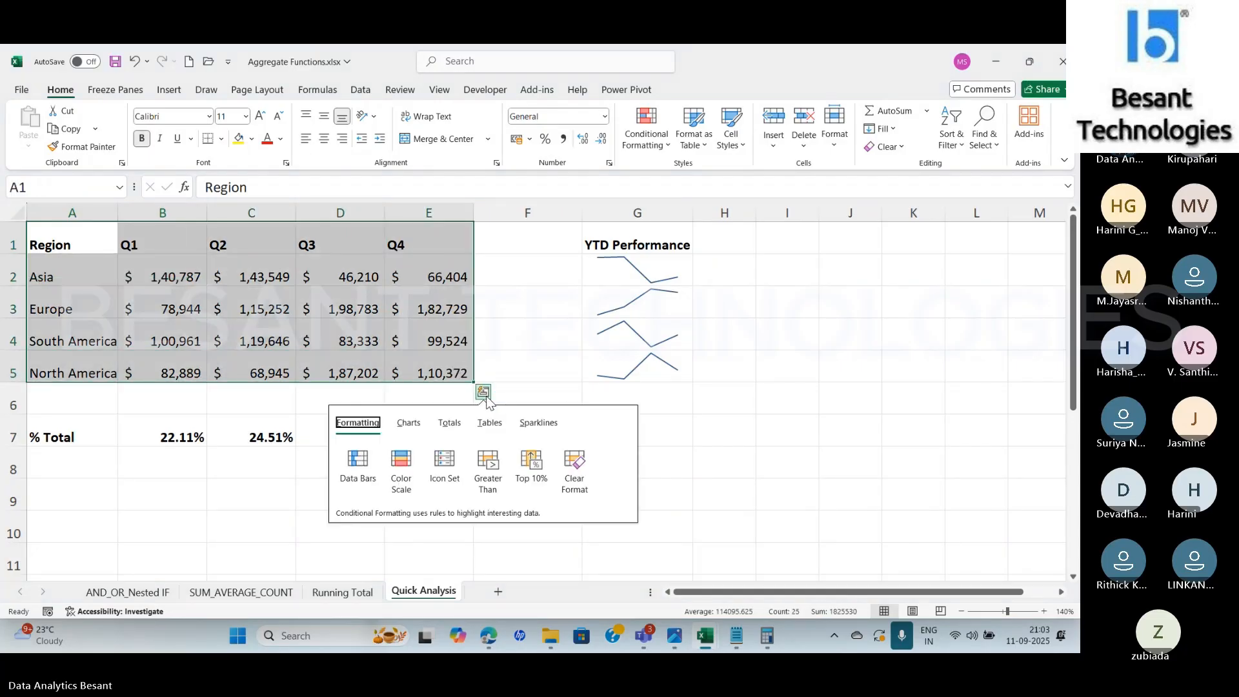
pyautogui.click(459, 430)
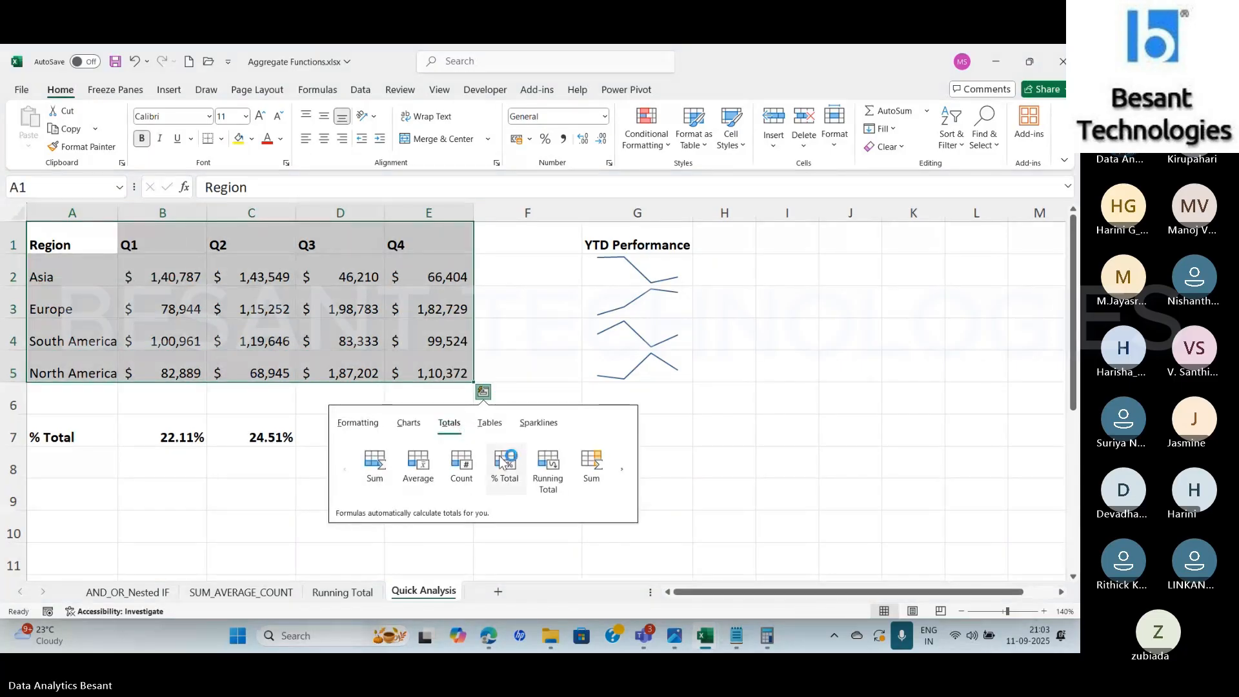
# Clear the % Total row in A7:E7
pyautogui.click(71, 436)
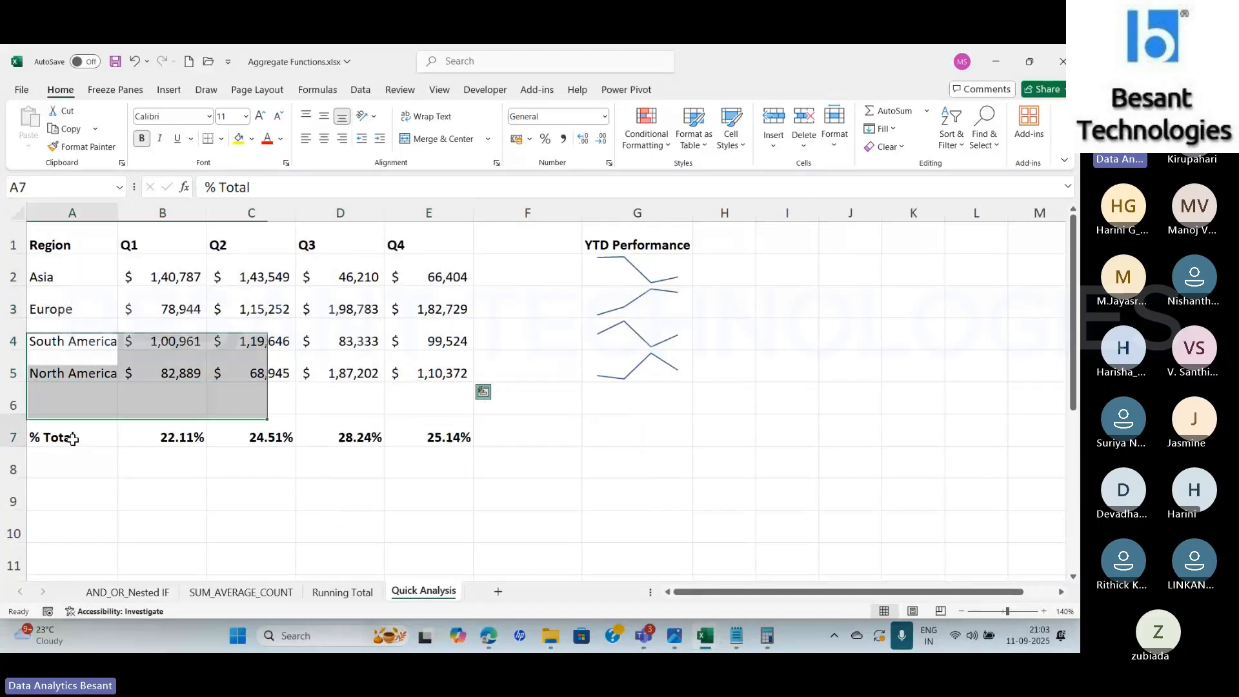
pyautogui.moveTo(71, 435); pyautogui.dragTo(429, 420)
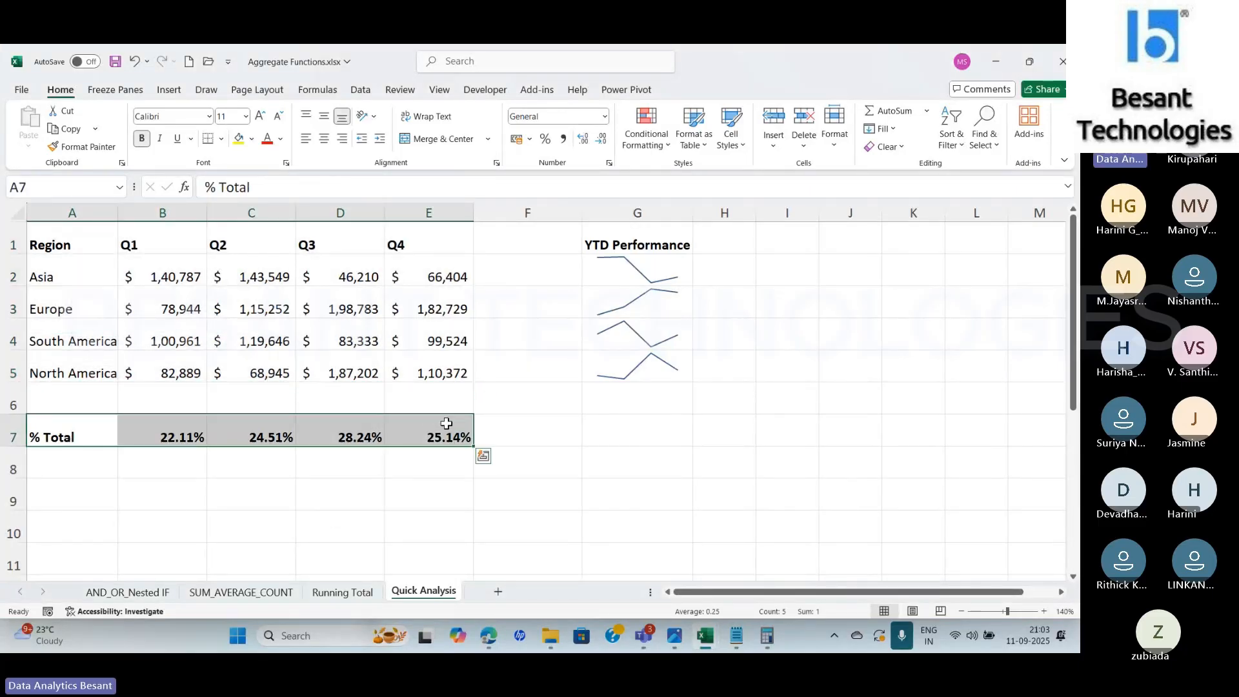
pyautogui.press('Delete')
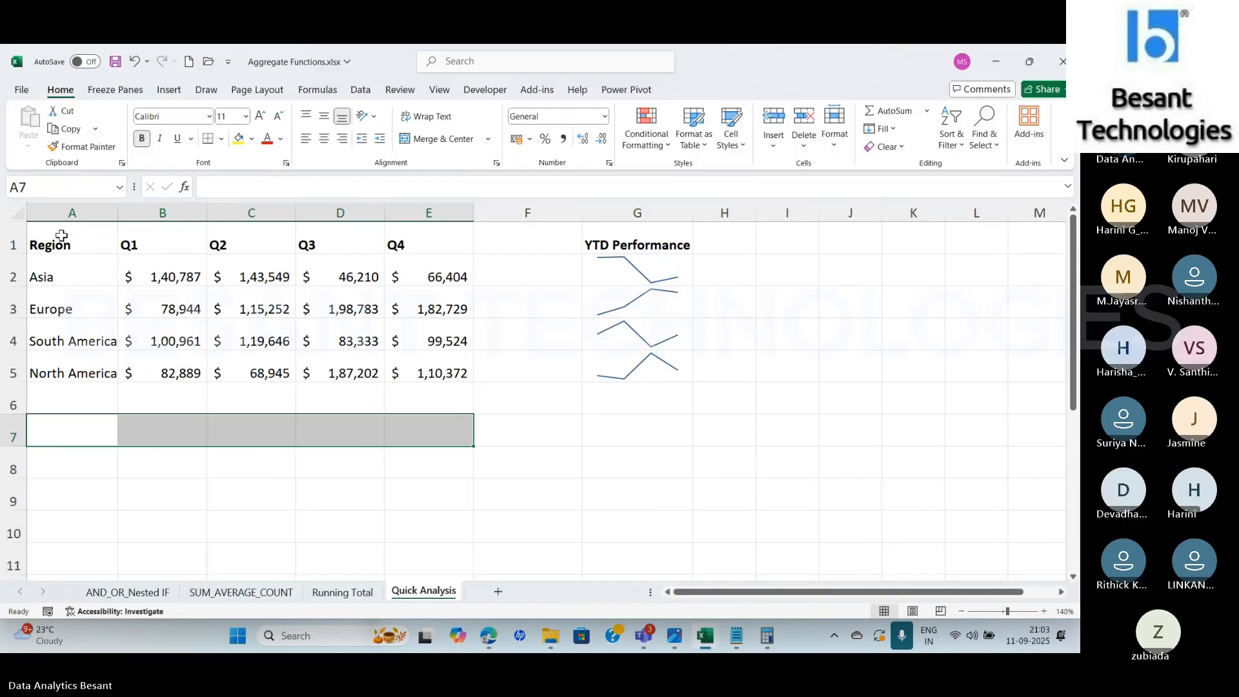
# Add a Running Total row beneath the regional table A1:E5 using Quick Analysis totals and check the formula in B6
pyautogui.moveTo(68, 245); pyautogui.dragTo(420, 365)
pyautogui.click(483, 392)
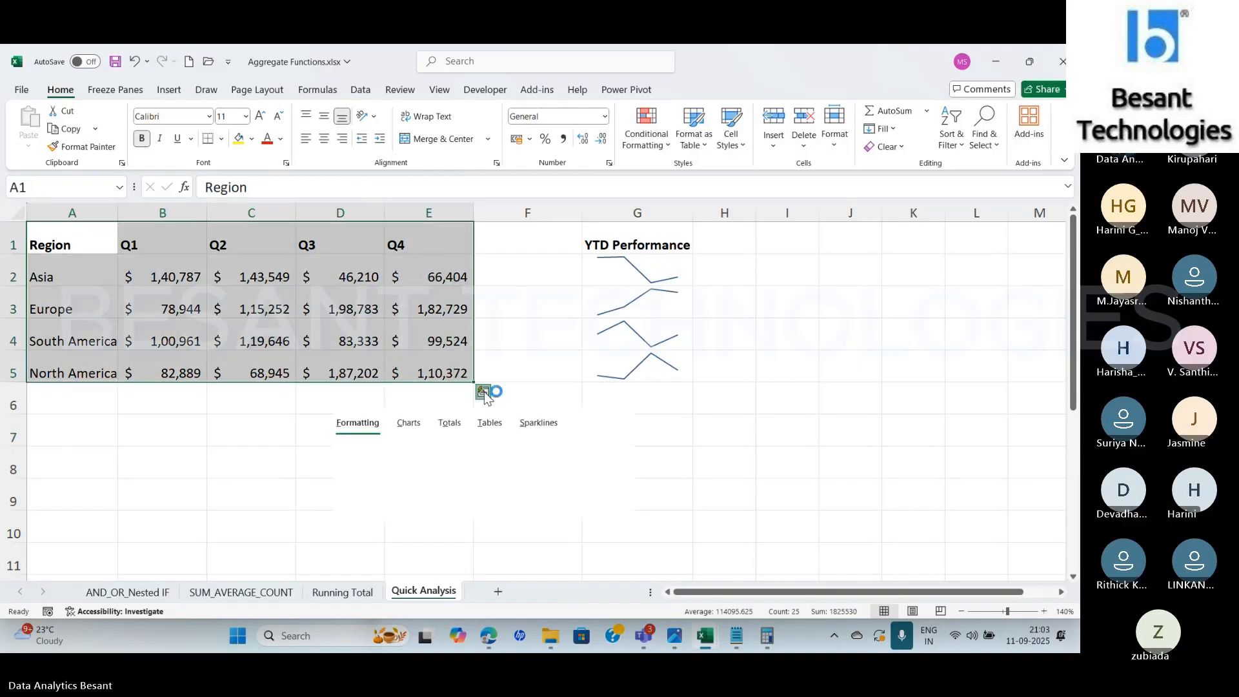
pyautogui.click(451, 429)
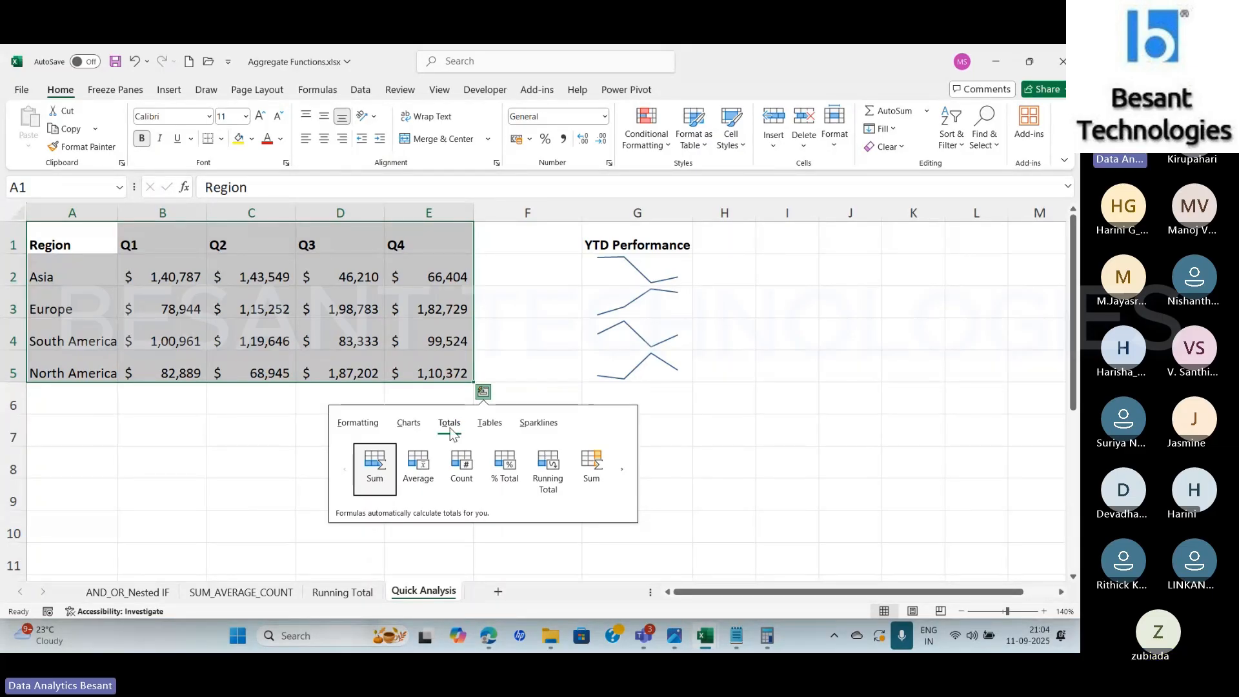
pyautogui.click(548, 468)
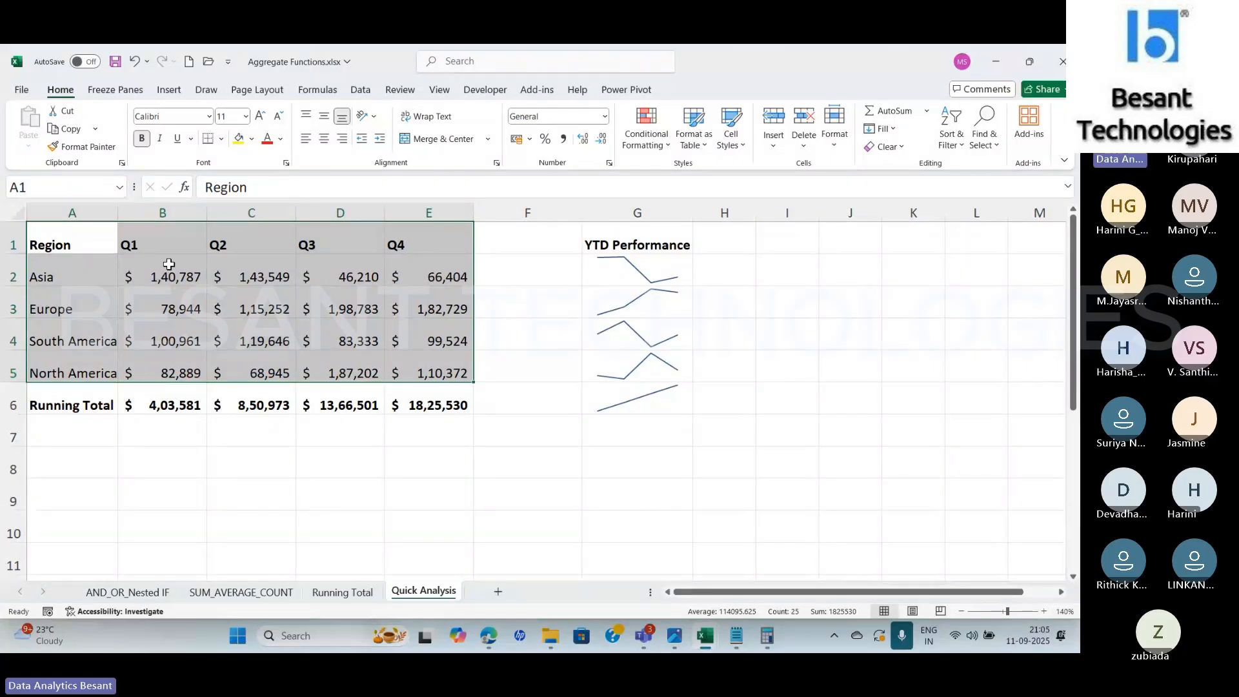
pyautogui.click(172, 386)
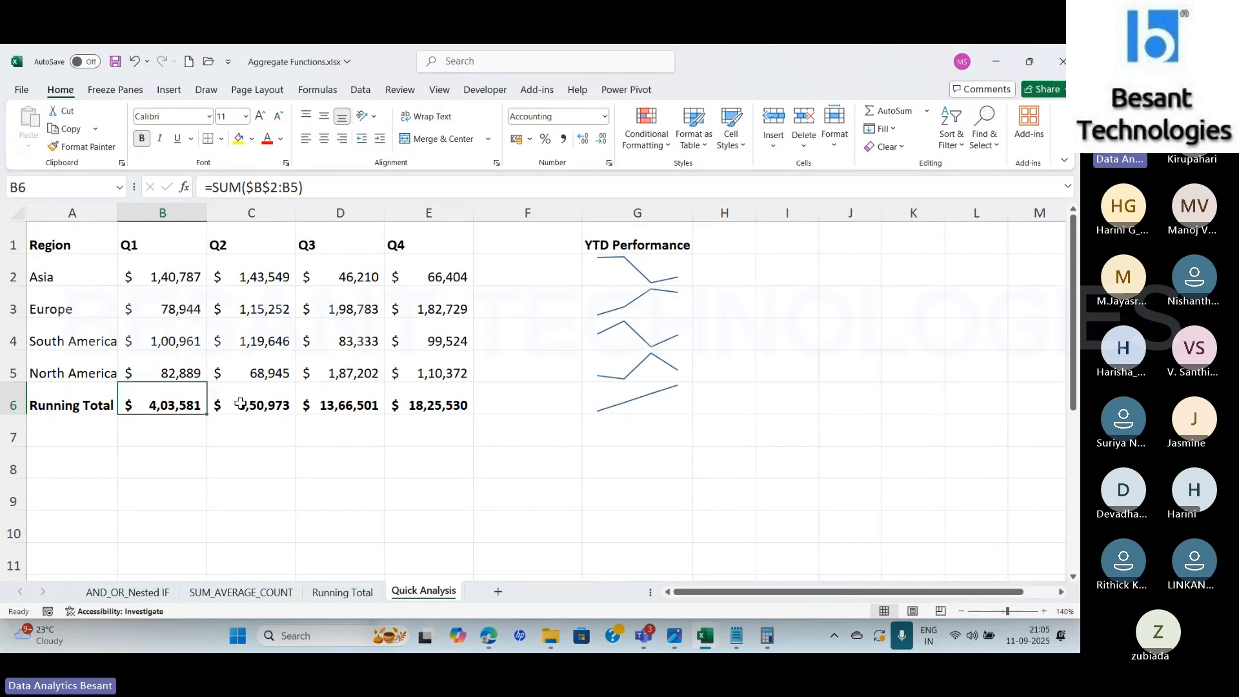
# Examine the Running Total formulas in B6 through E6, checking the Q2 formula against the sum of B2:C5
pyautogui.click(240, 403)
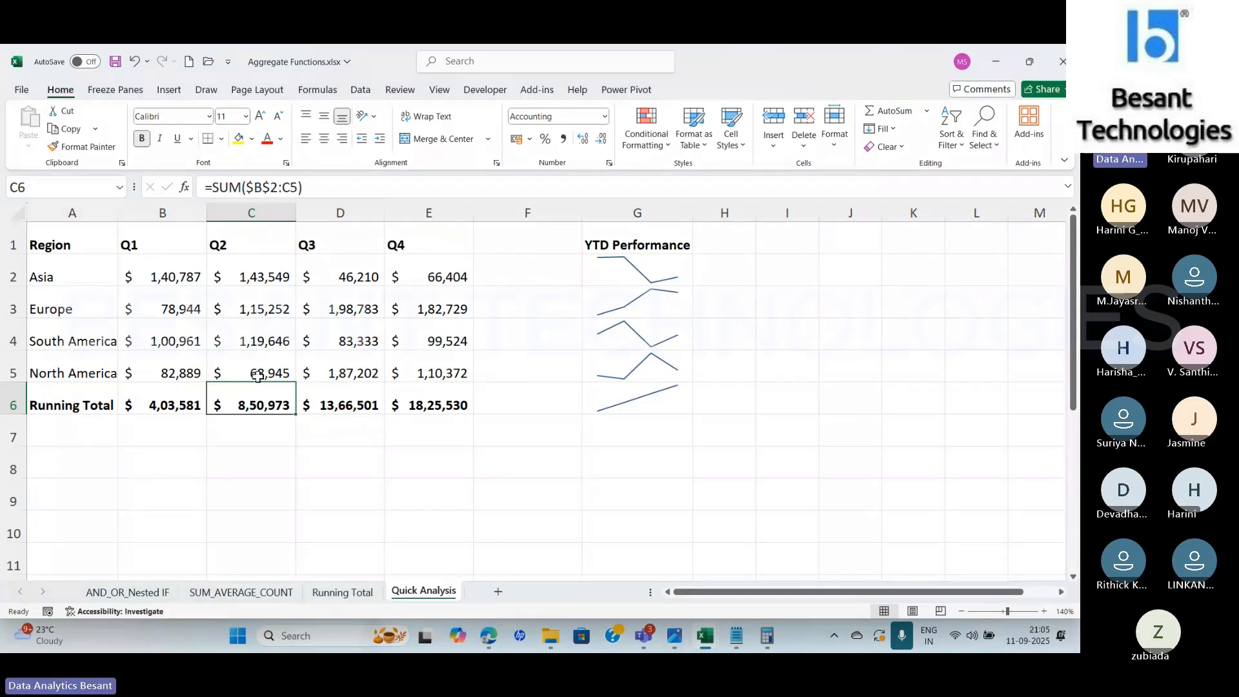
pyautogui.click(162, 389)
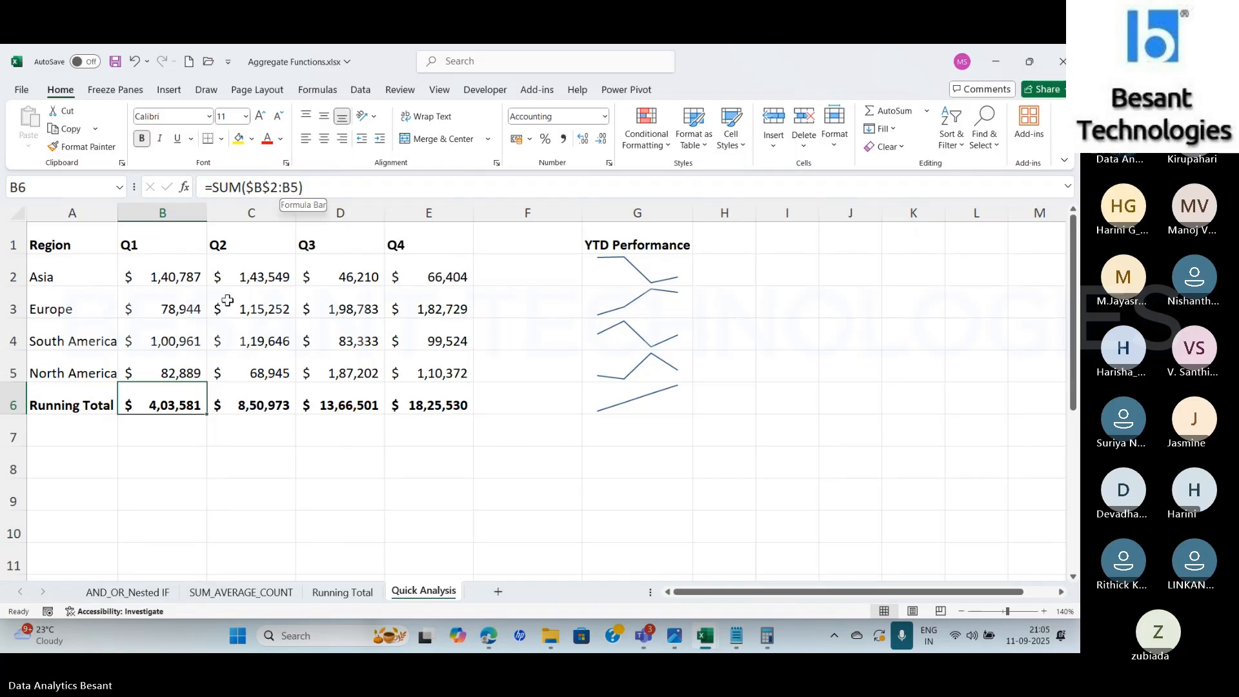
pyautogui.click(236, 400)
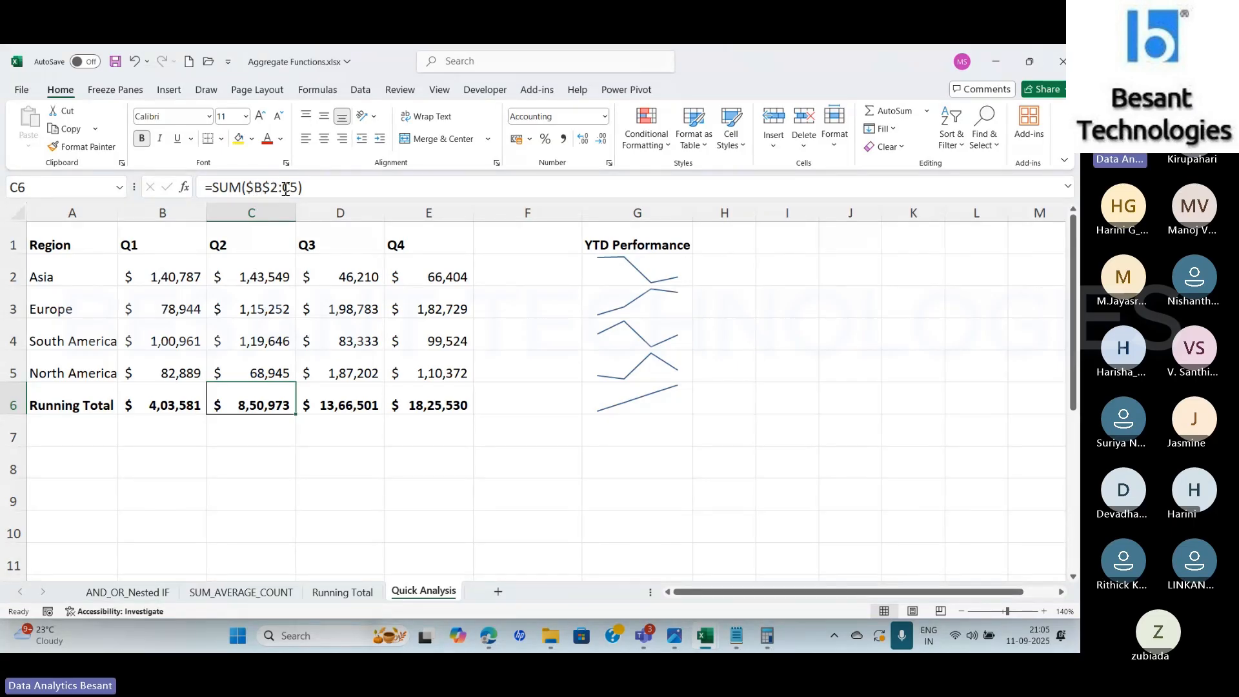
pyautogui.moveTo(161, 275); pyautogui.dragTo(265, 372)
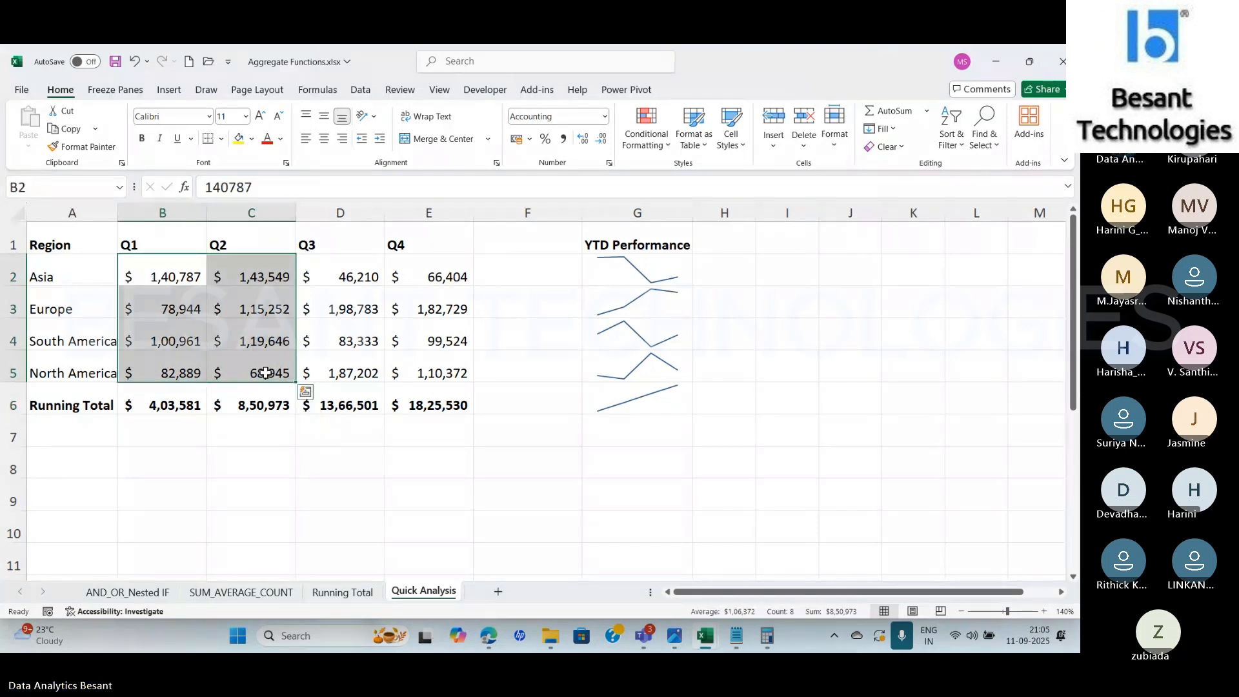
pyautogui.click(255, 400)
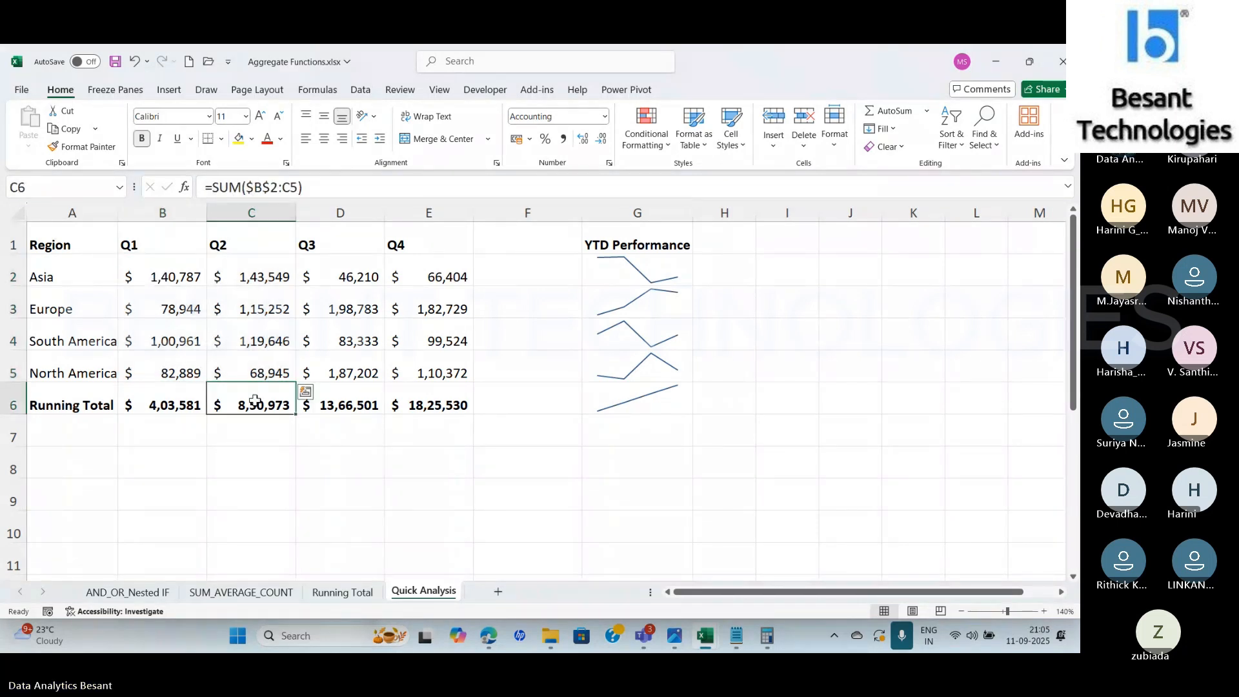
pyautogui.click(339, 402)
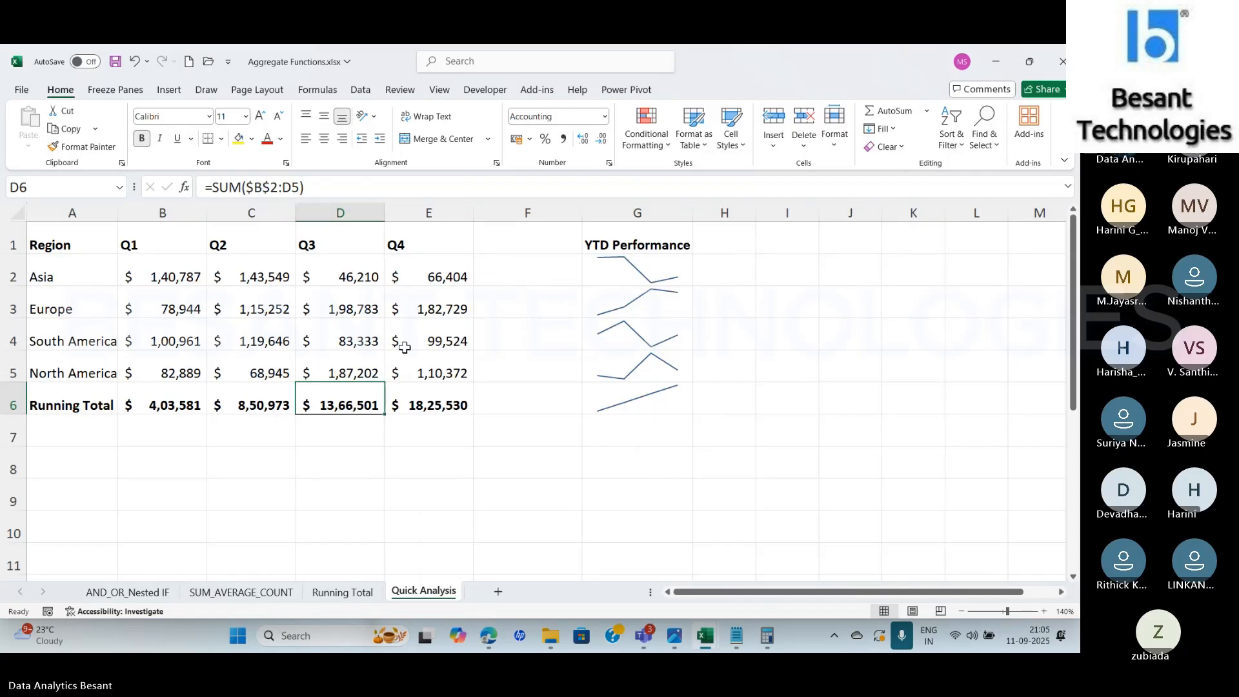
pyautogui.click(447, 405)
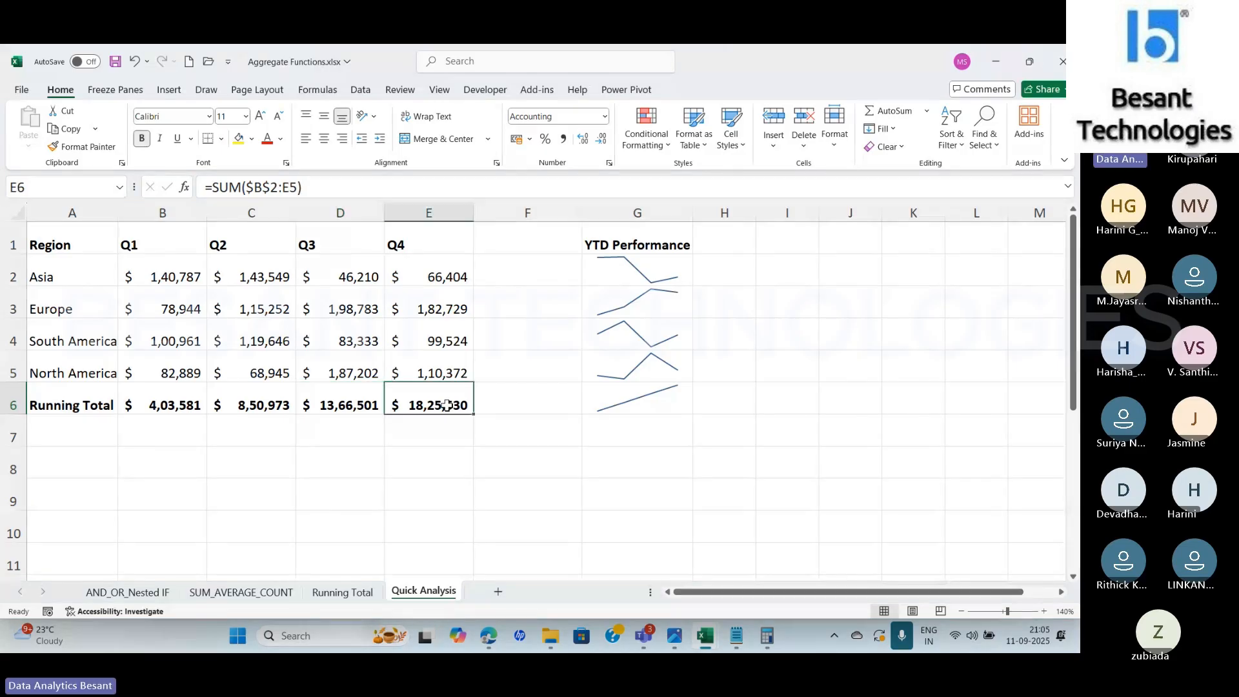
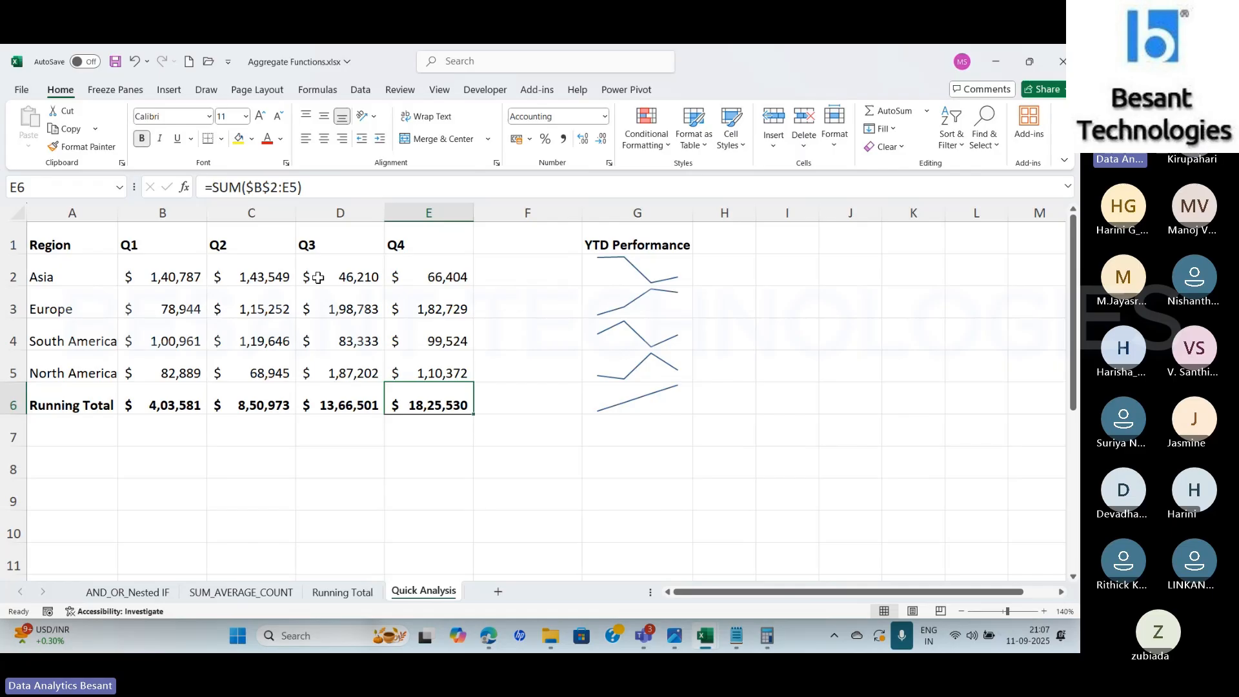
# Add a Sum column beside the regional table A1:E5 using the Quick Analysis row totals
pyautogui.click(63, 239)
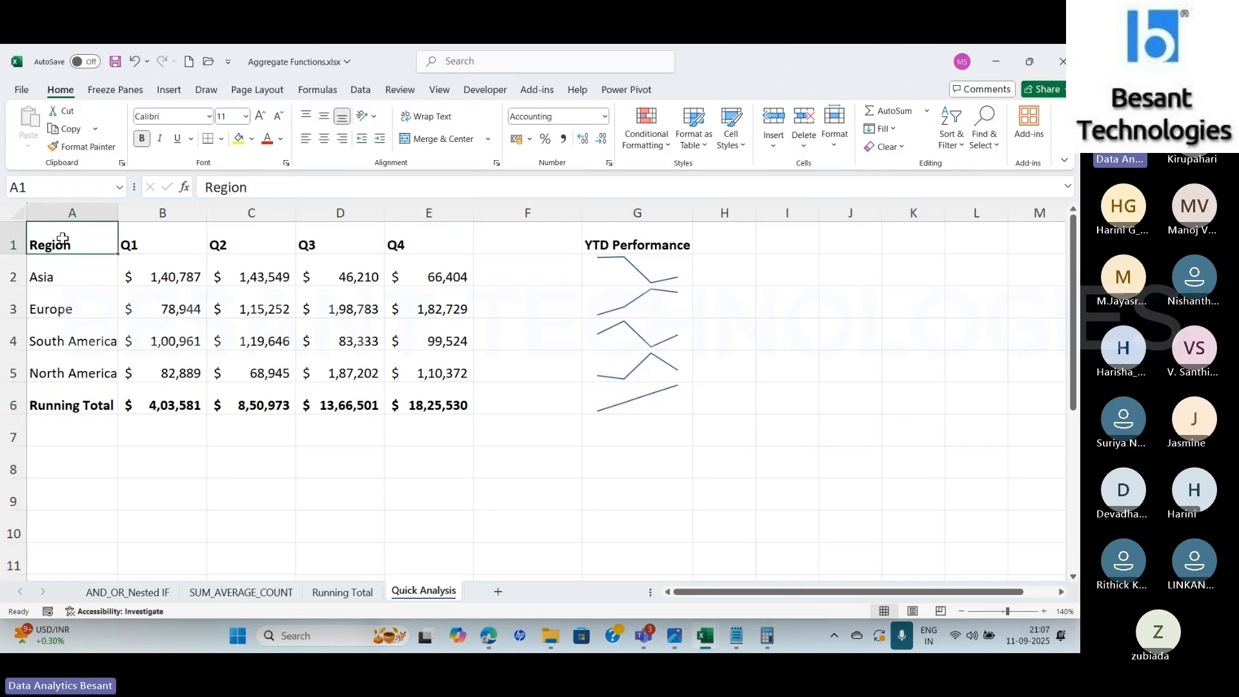
pyautogui.moveTo(63, 238); pyautogui.dragTo(458, 376)
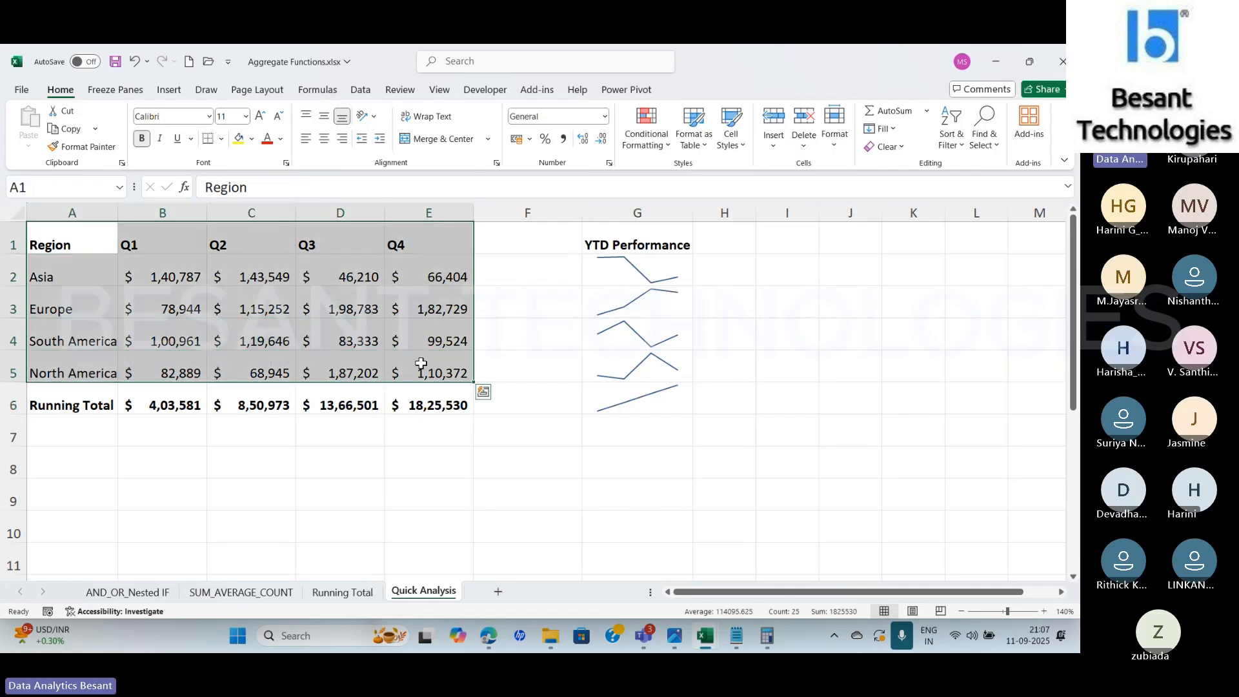
pyautogui.click(484, 391)
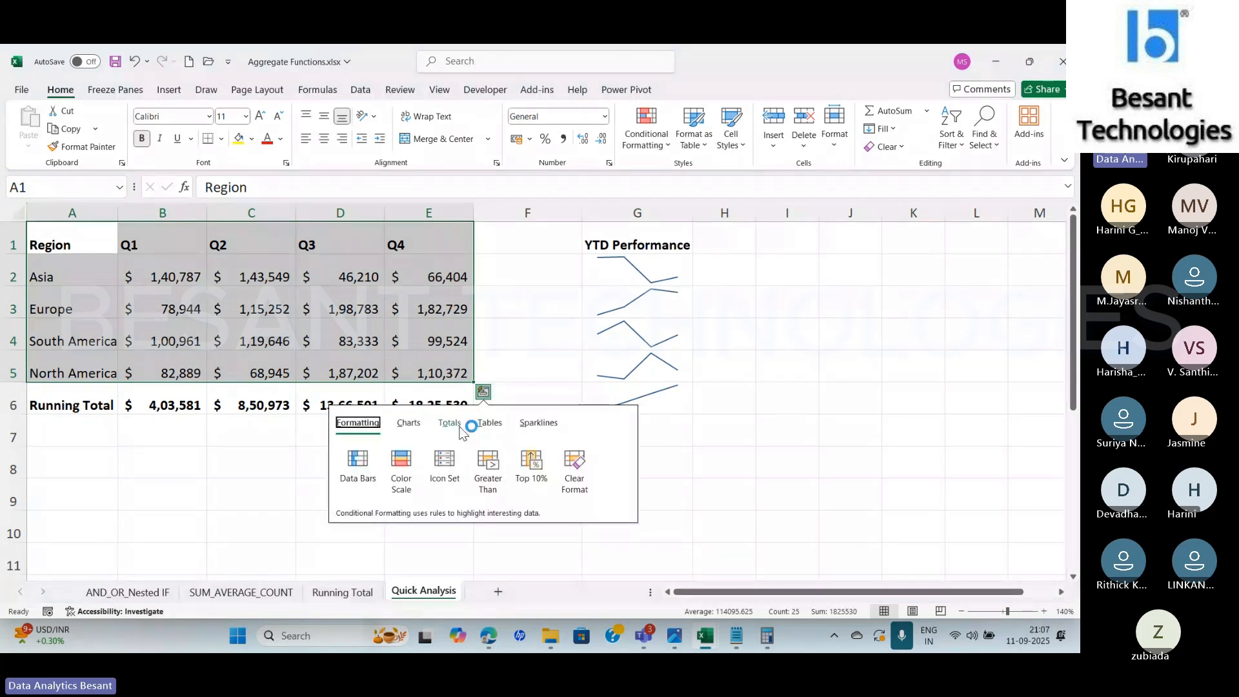
pyautogui.click(451, 426)
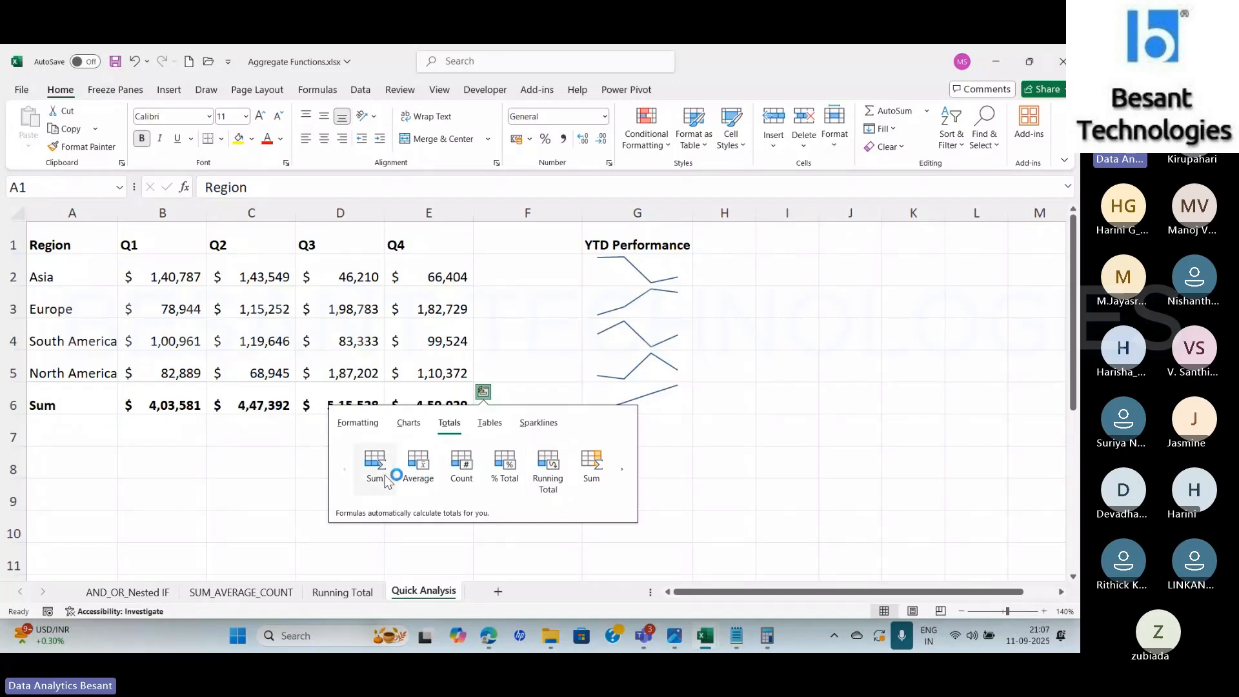
pyautogui.click(623, 470)
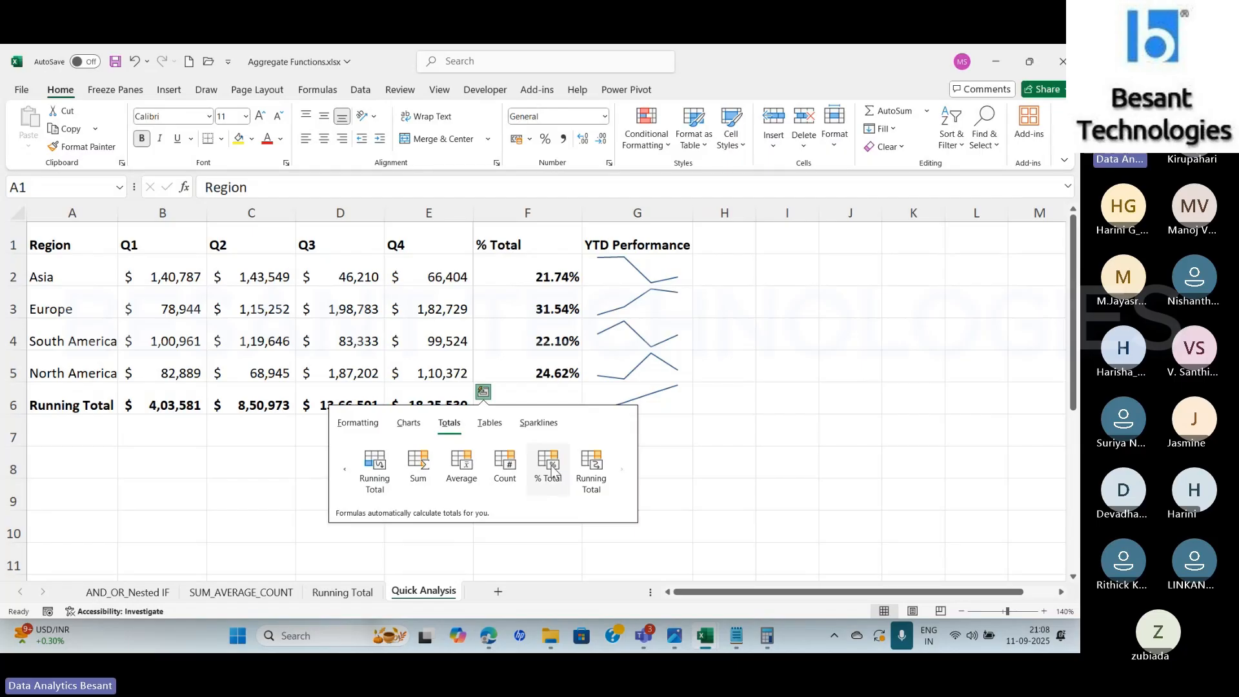
pyautogui.click(418, 466)
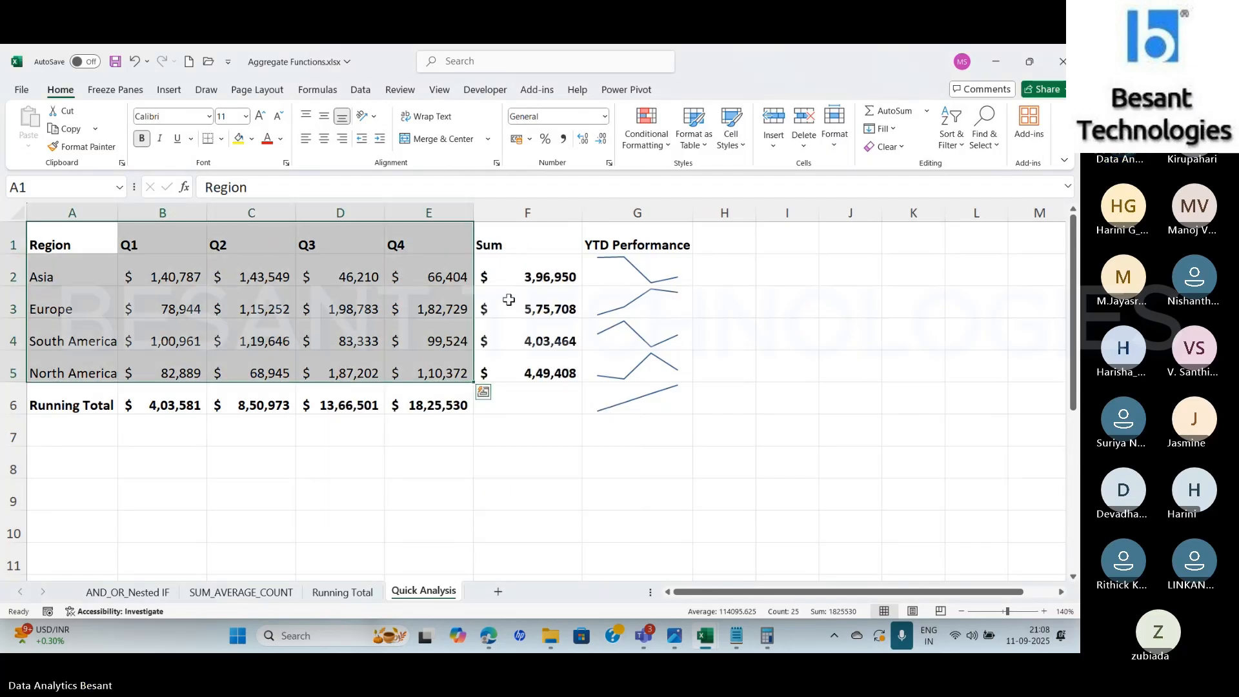
# Insert a blank column before the Sum column F
pyautogui.click(527, 213)
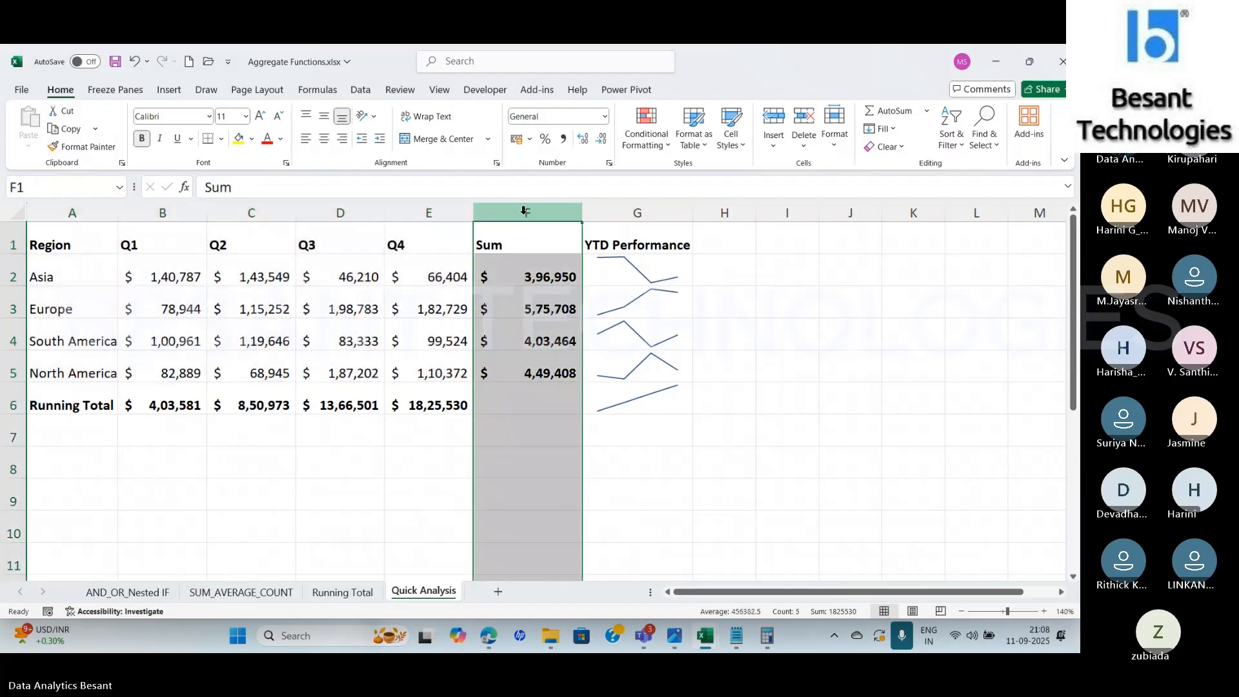
pyautogui.rightClick(527, 213)
pyautogui.click(571, 356)
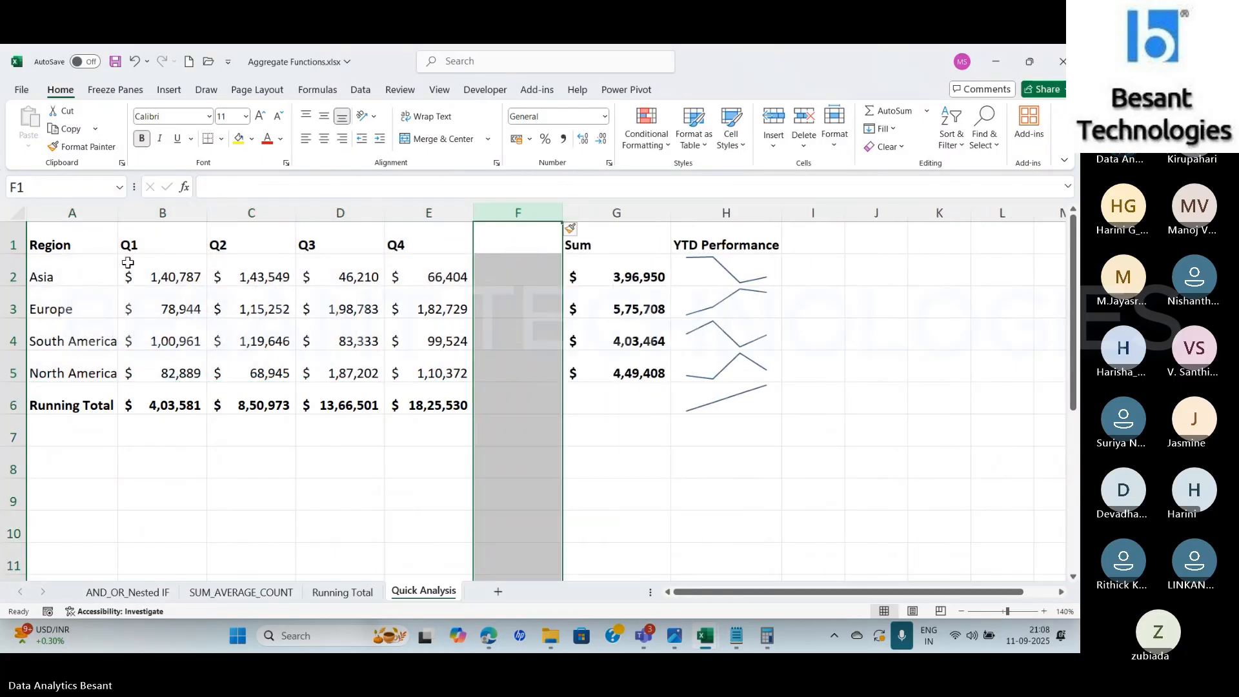
# Add a % Total column in F for the regional table A1:E5 using the Quick Analysis row totals
pyautogui.moveTo(84, 244); pyautogui.dragTo(441, 358)
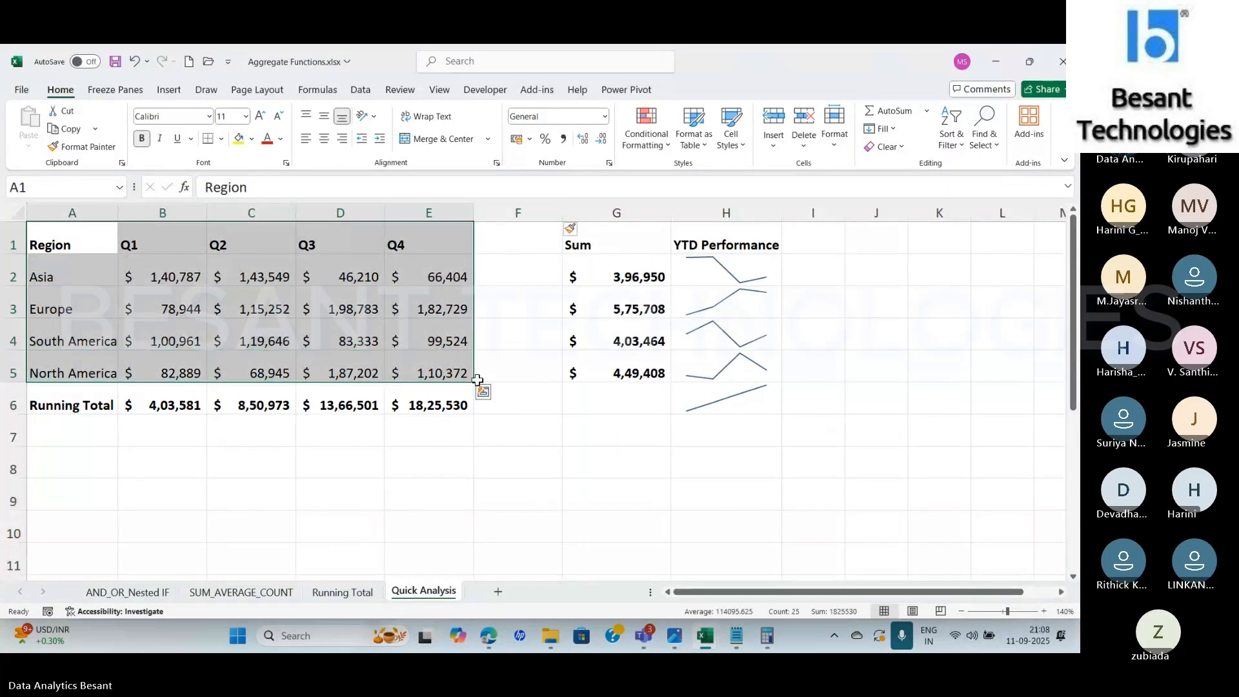
pyautogui.click(482, 391)
pyautogui.click(450, 423)
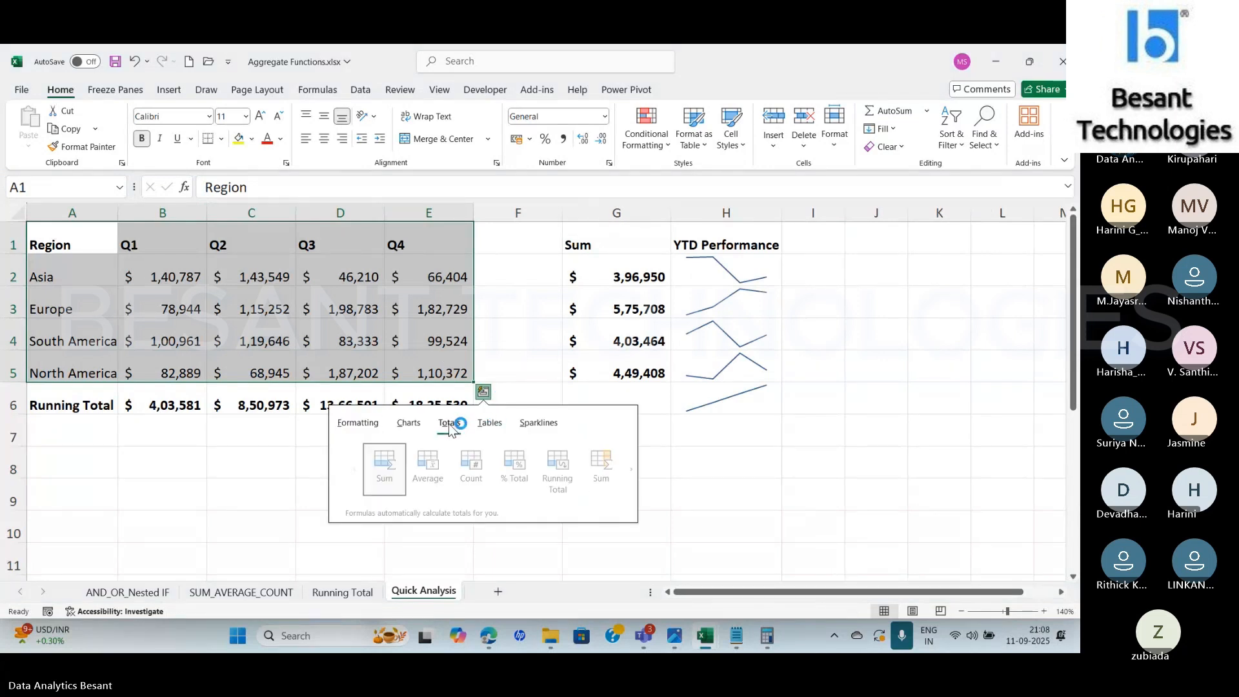
pyautogui.click(620, 470)
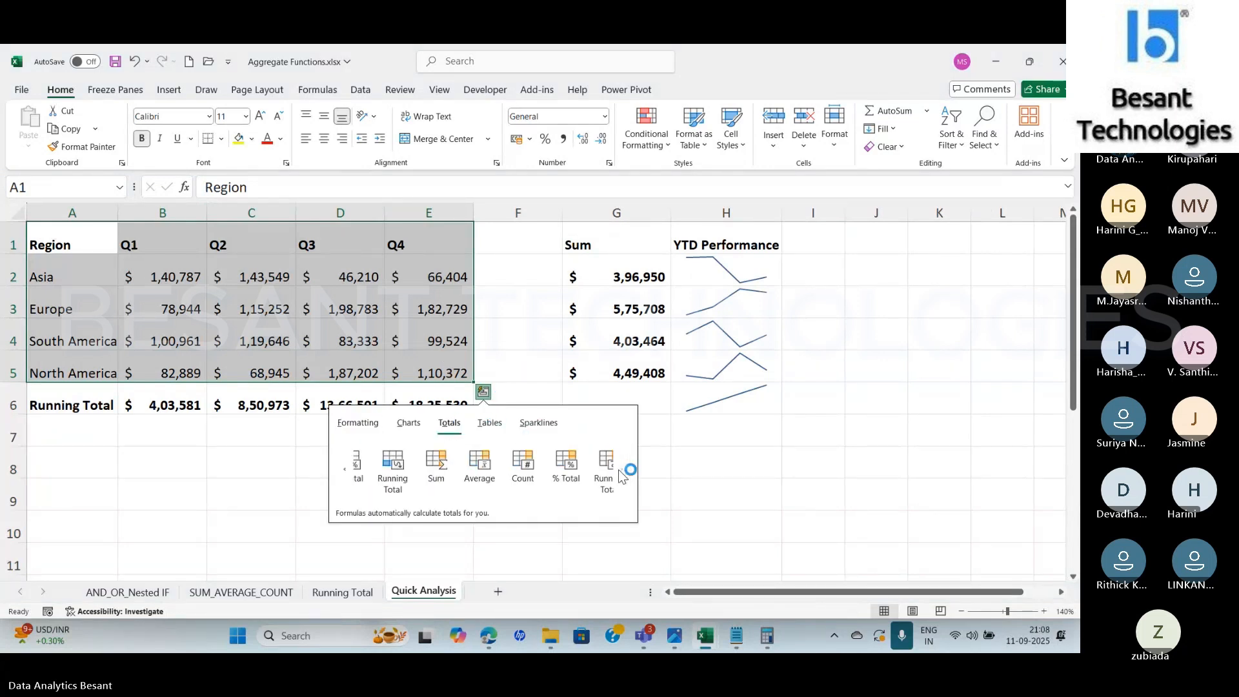
pyautogui.click(549, 466)
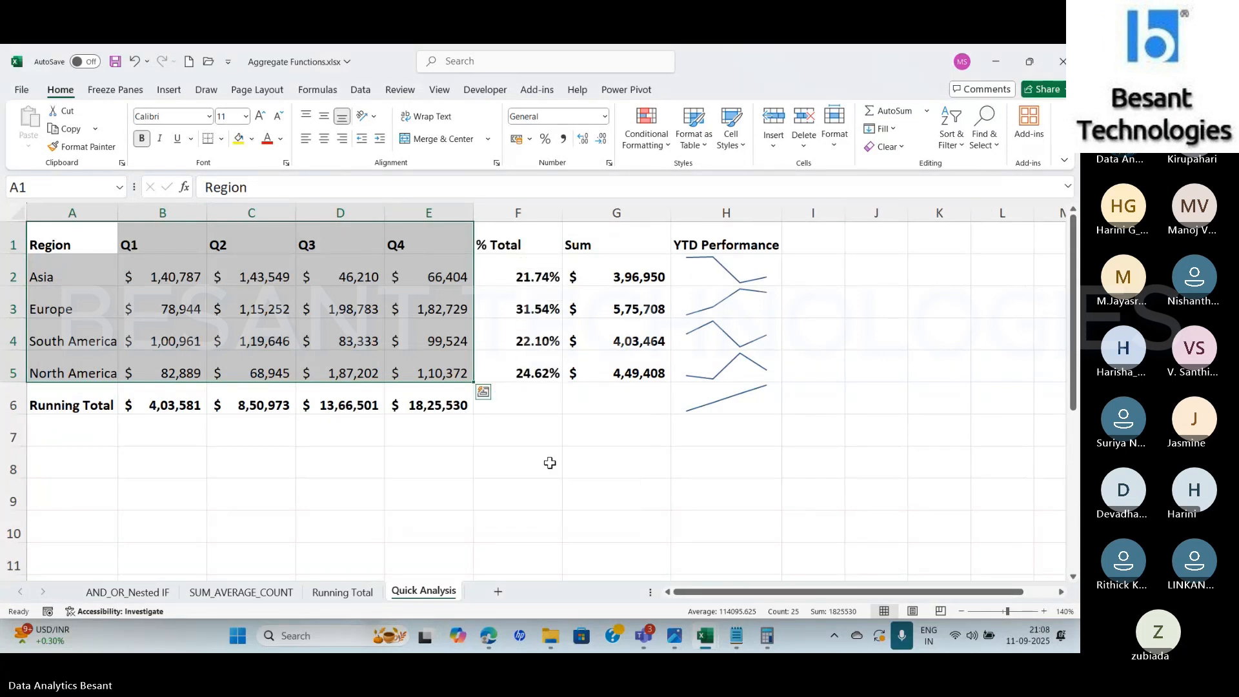
# Total the regional sums in G6 with =SUM(G2:G5) and compare it with the running total in E6
pyautogui.click(606, 276)
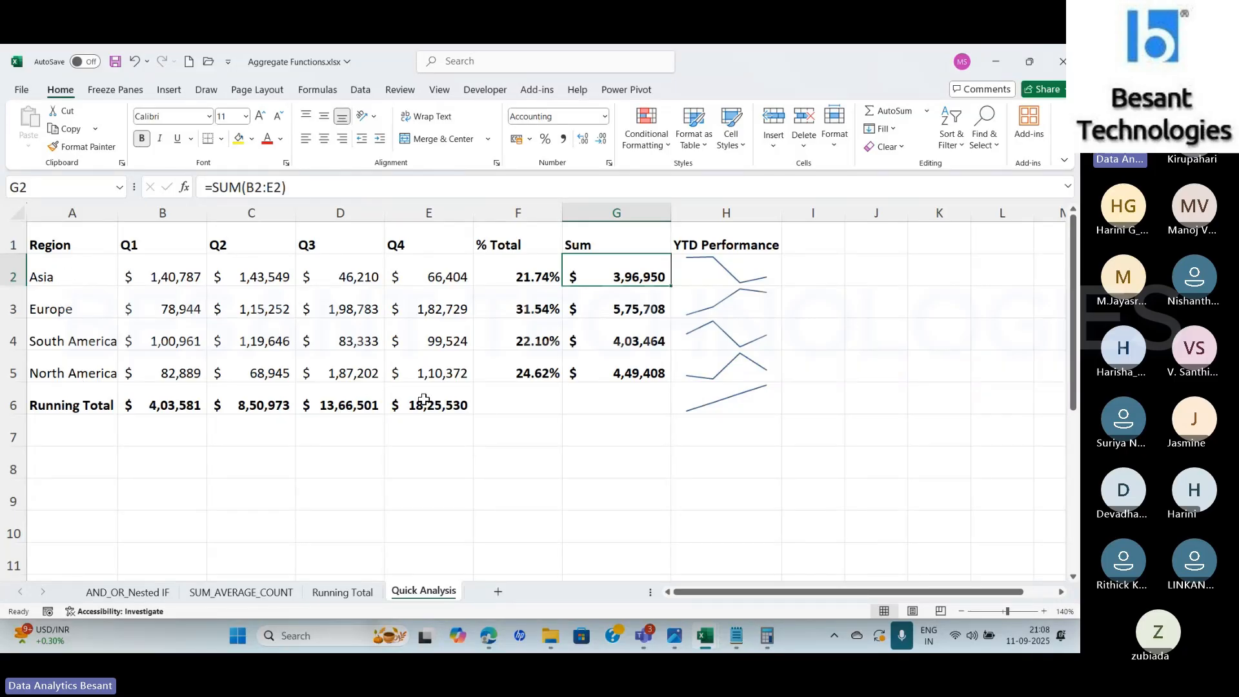
pyautogui.click(646, 405)
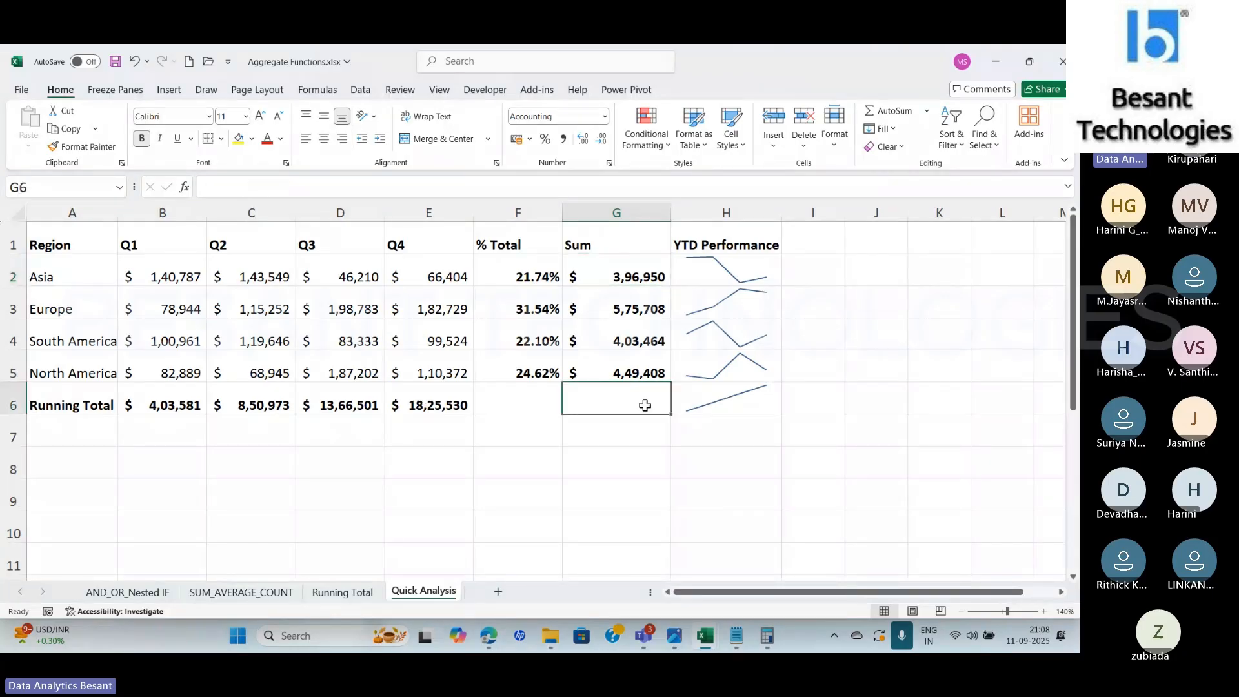
pyautogui.write('=SUM(')
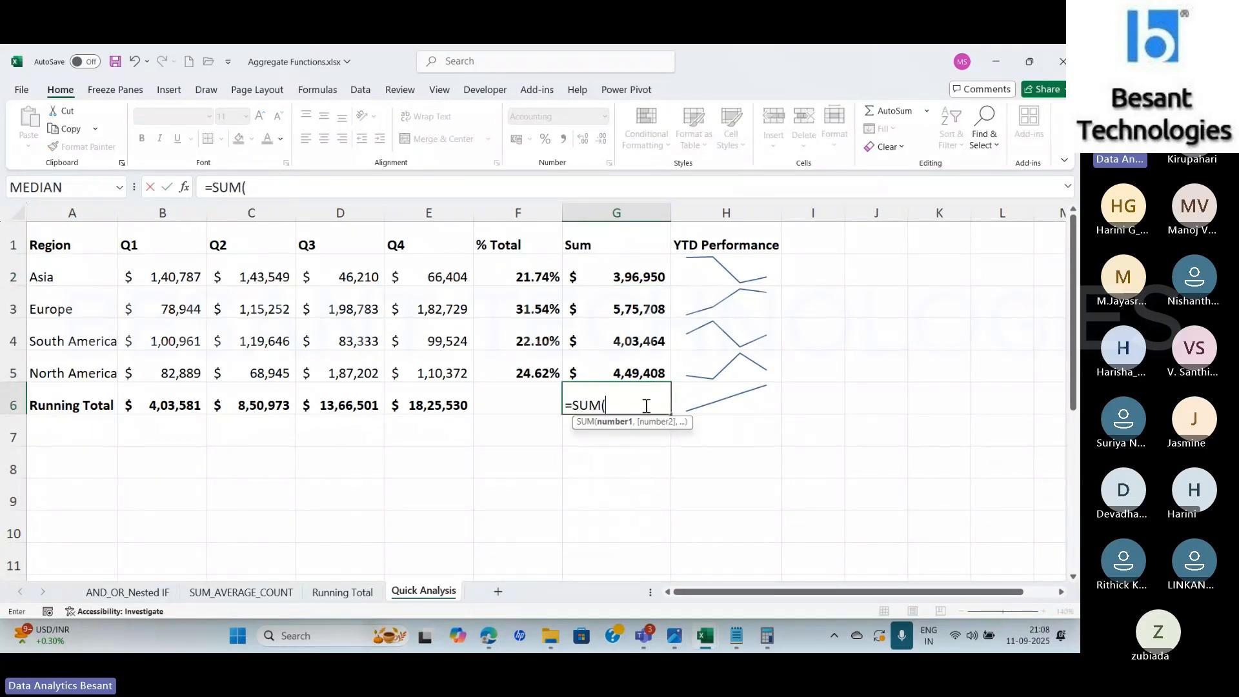
pyautogui.moveTo(613, 277); pyautogui.dragTo(611, 369)
pyautogui.press('Return')
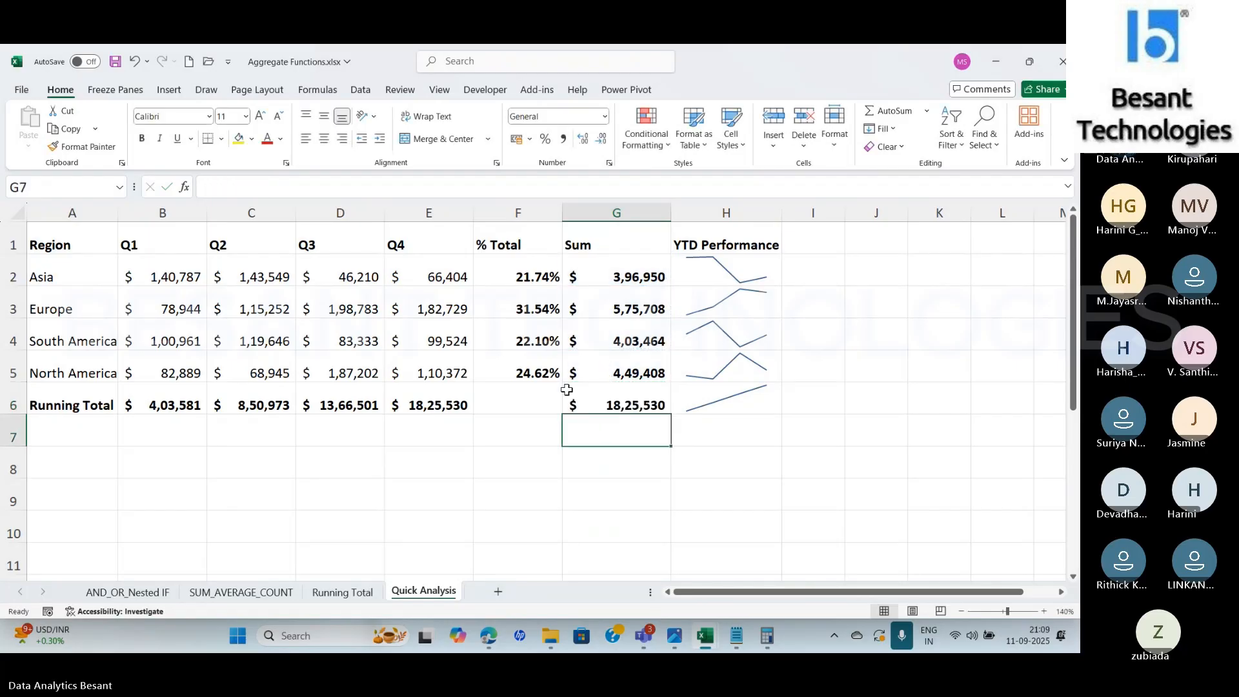
pyautogui.click(424, 403)
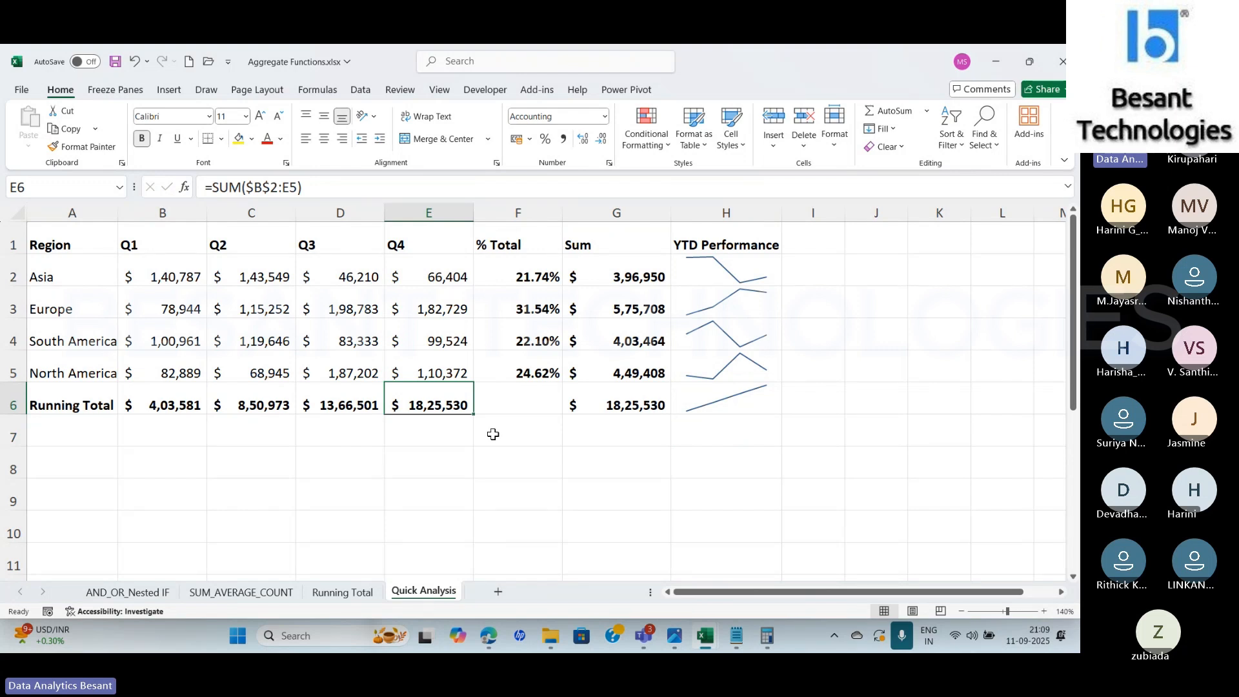
pyautogui.click(608, 411)
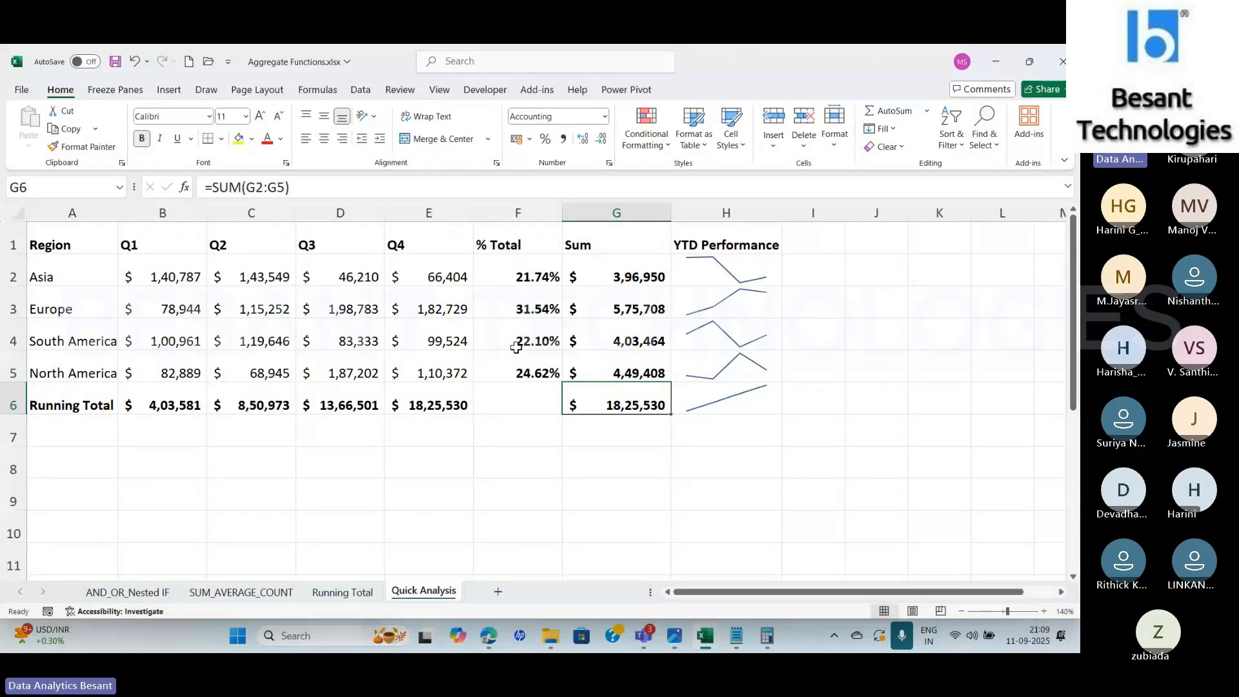
# Switch to Calculator and compute Asia's percentage of the grand total as 396950 ÷ 1825530 × 100
pyautogui.click(625, 271)
pyautogui.click(605, 406)
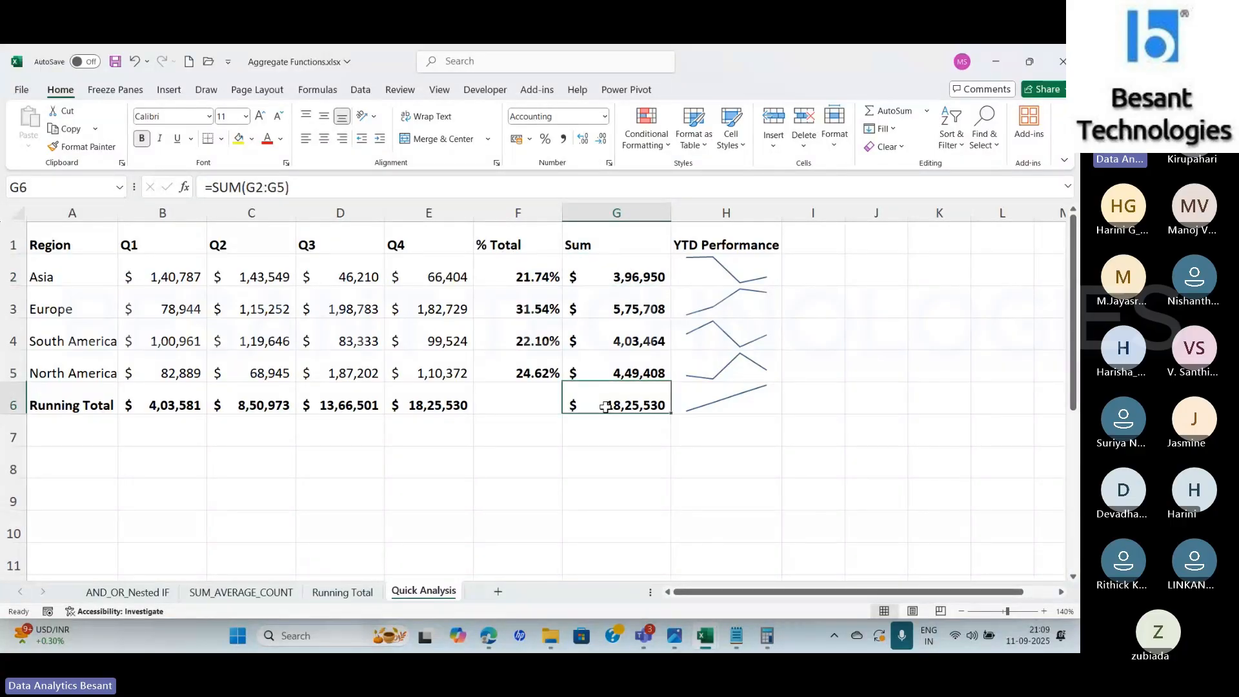
pyautogui.click(767, 640)
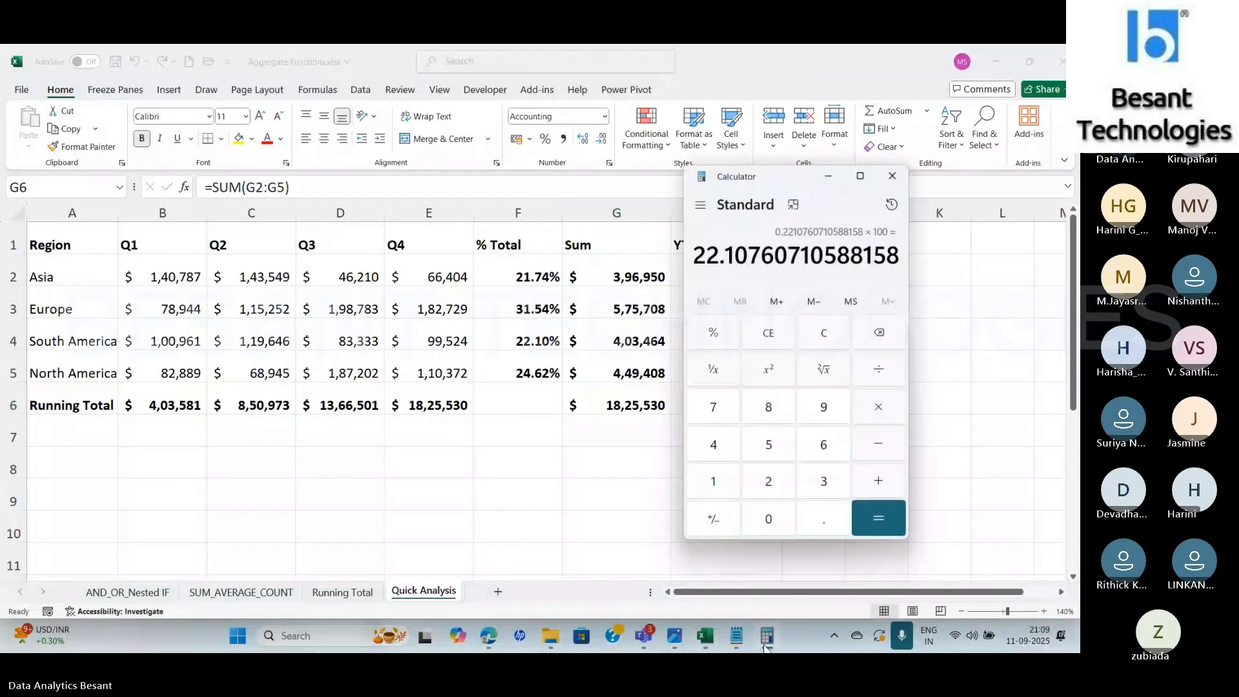
pyautogui.press('Escape')
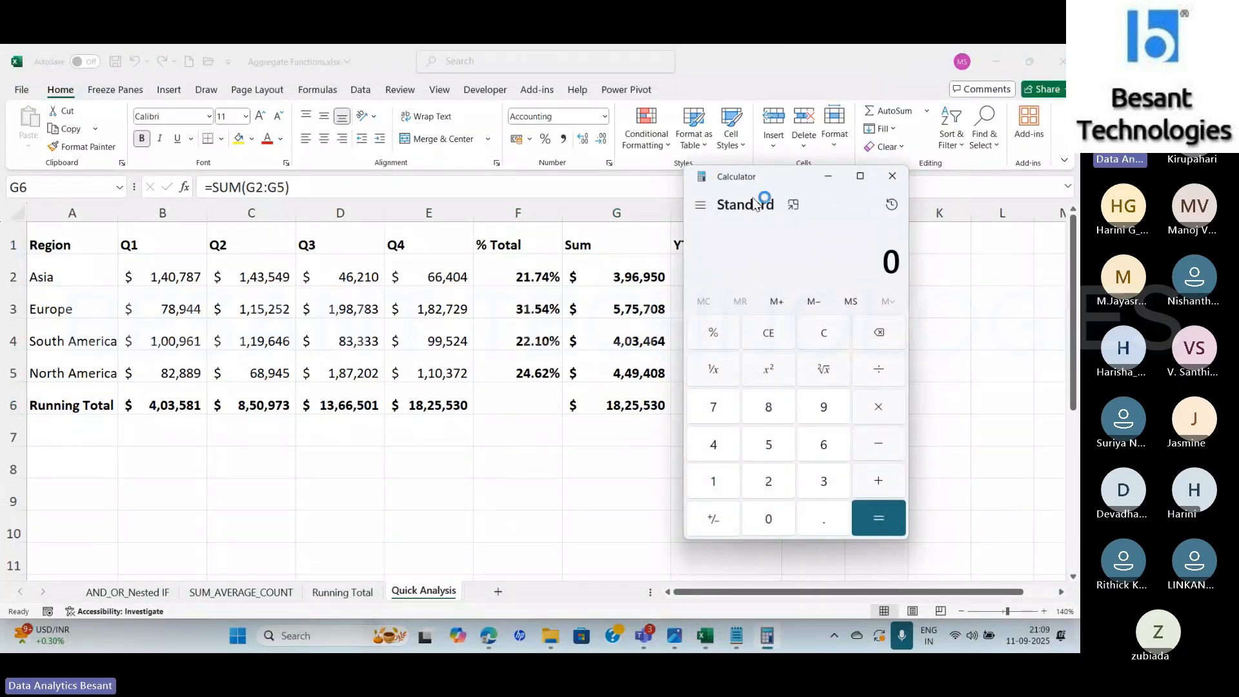
pyautogui.moveTo(737, 179); pyautogui.dragTo(871, 221)
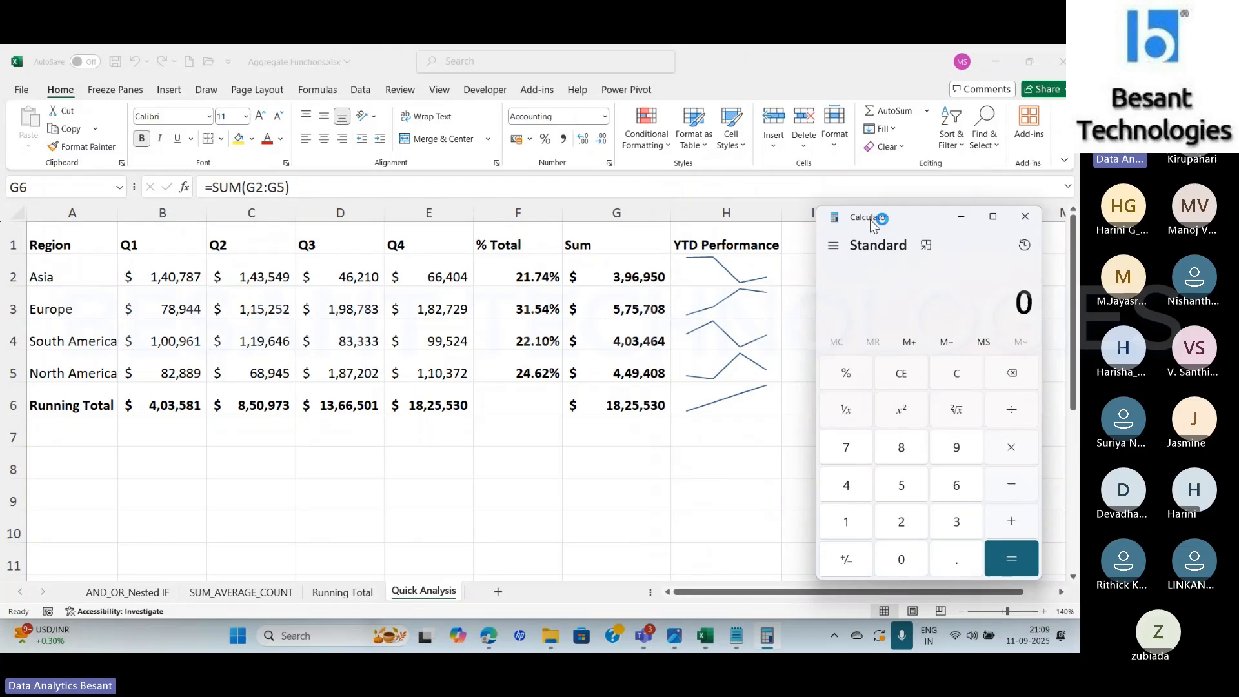
pyautogui.write('396950')
pyautogui.press('/')
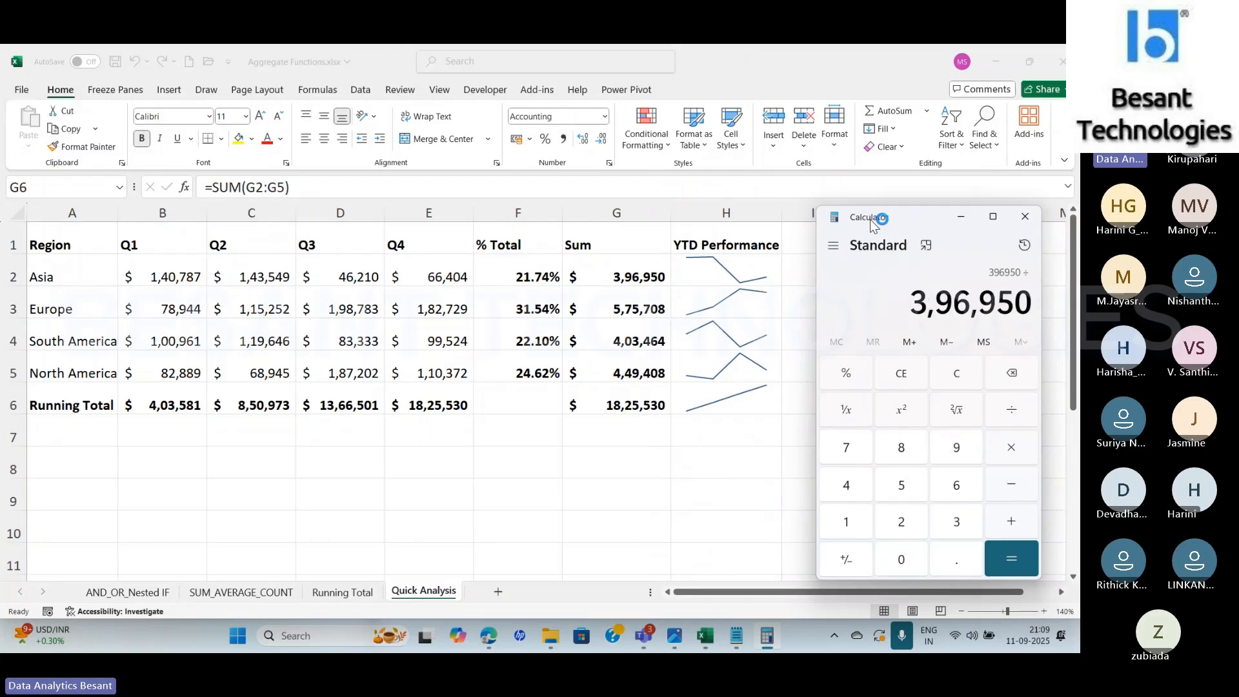
pyautogui.write('1825')
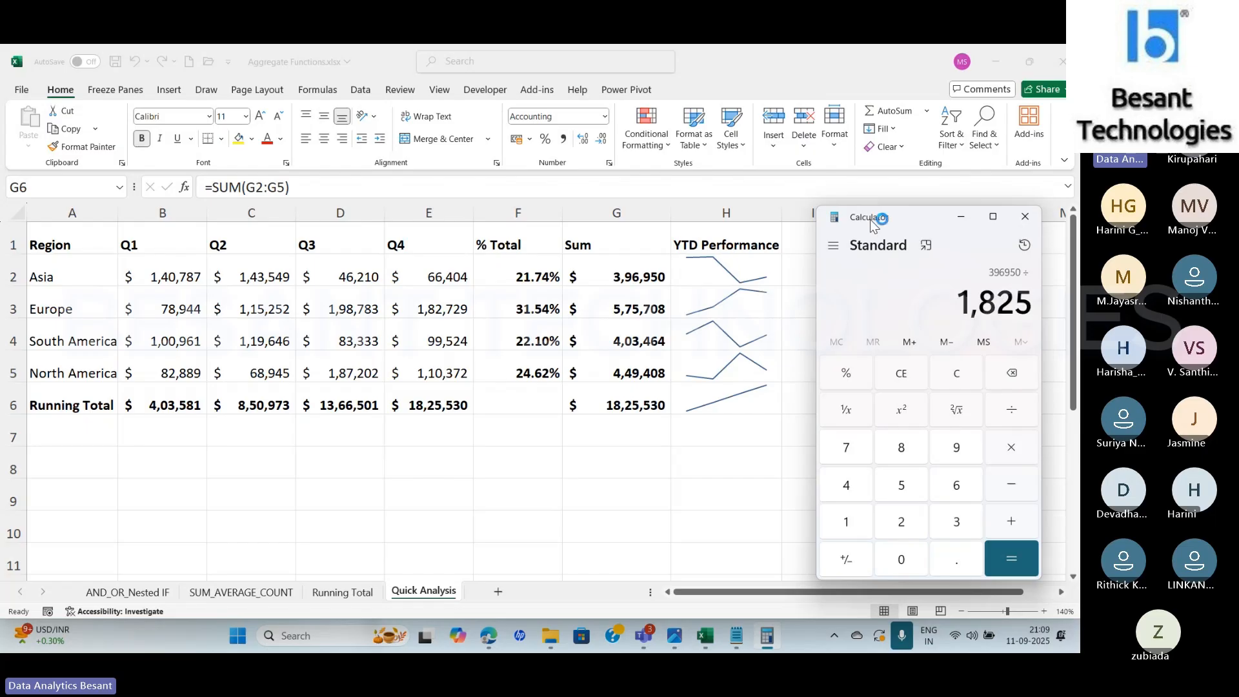
pyautogui.write('530')
pyautogui.press('Return')
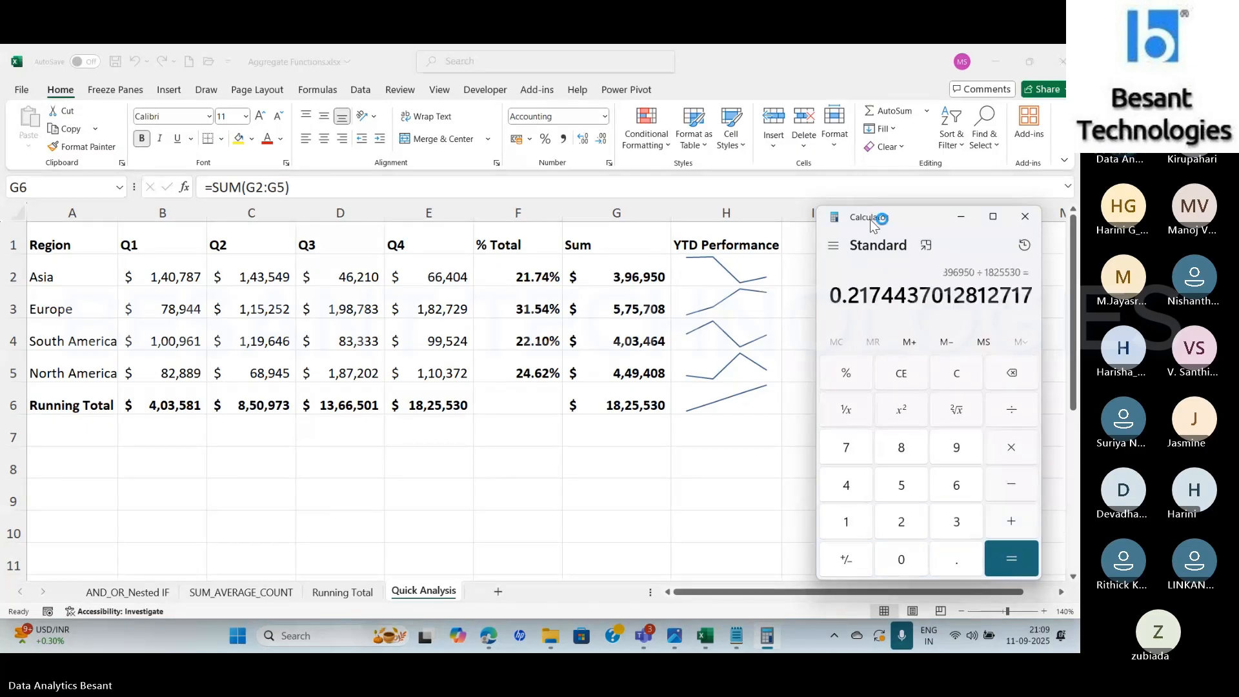
pyautogui.press('*')
pyautogui.write('100')
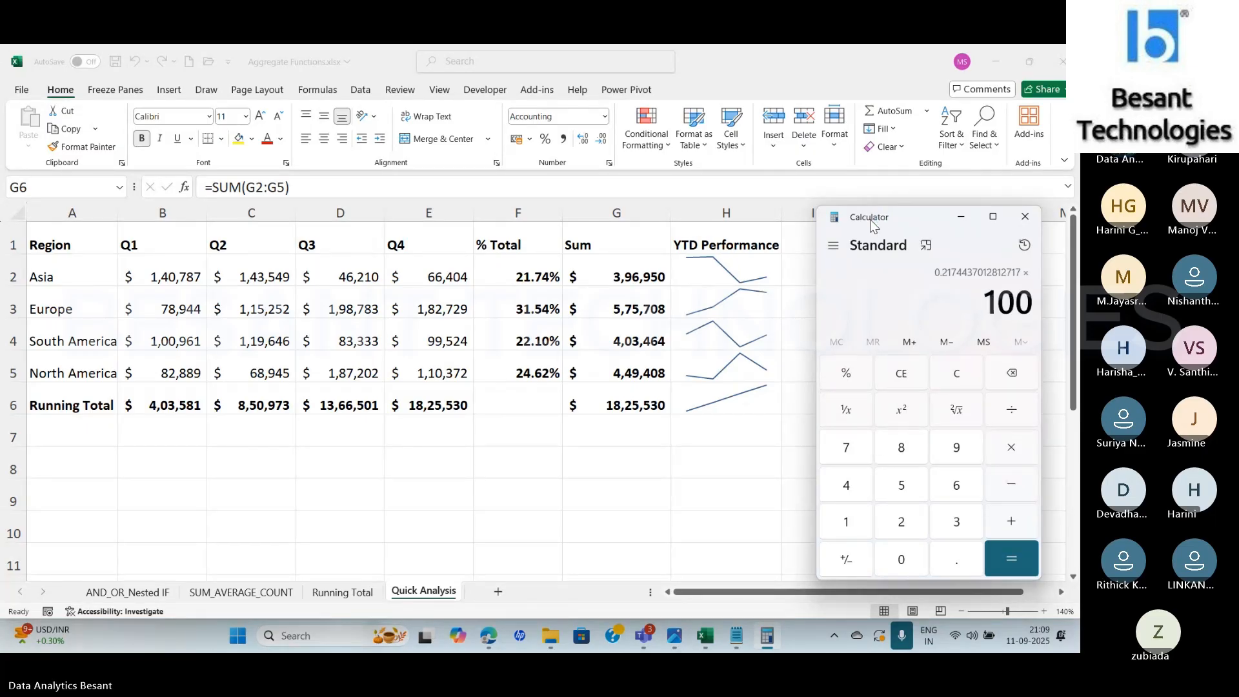
pyautogui.press('Return')
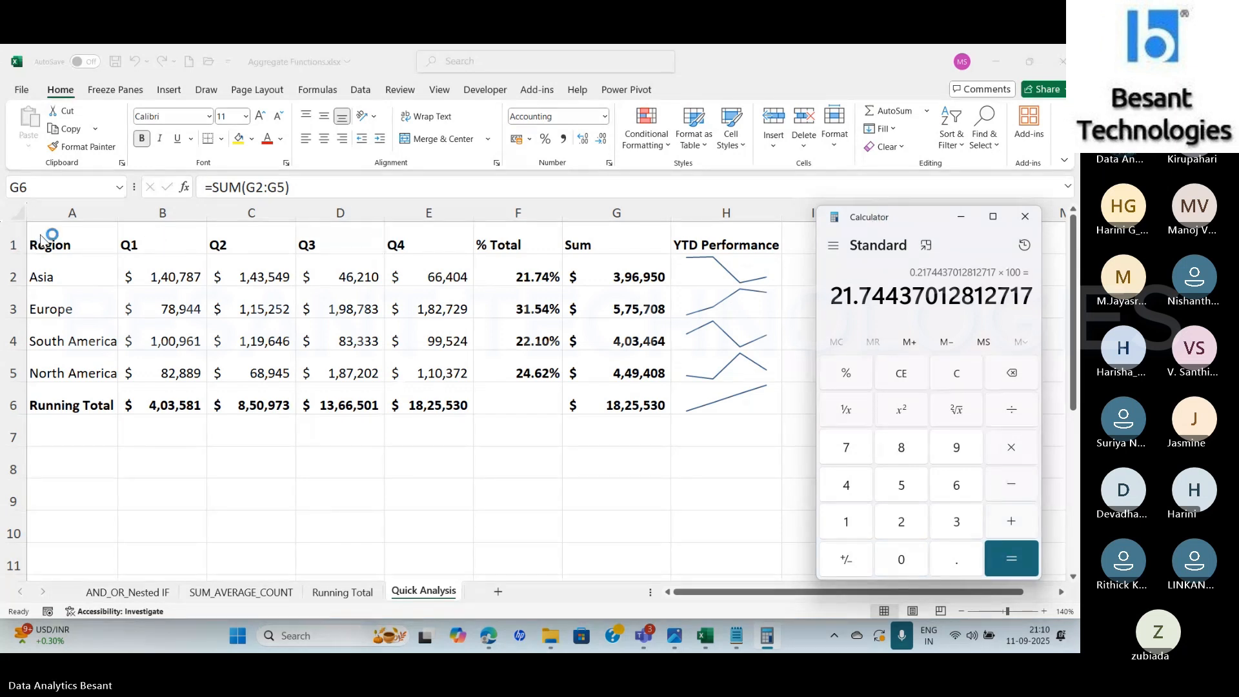
# Return to Excel and replace the % Total column with a Quick Analysis Running Total column for A1:E5
pyautogui.click(61, 244)
pyautogui.click(59, 235)
pyautogui.moveTo(58, 235); pyautogui.dragTo(435, 379)
pyautogui.click(484, 392)
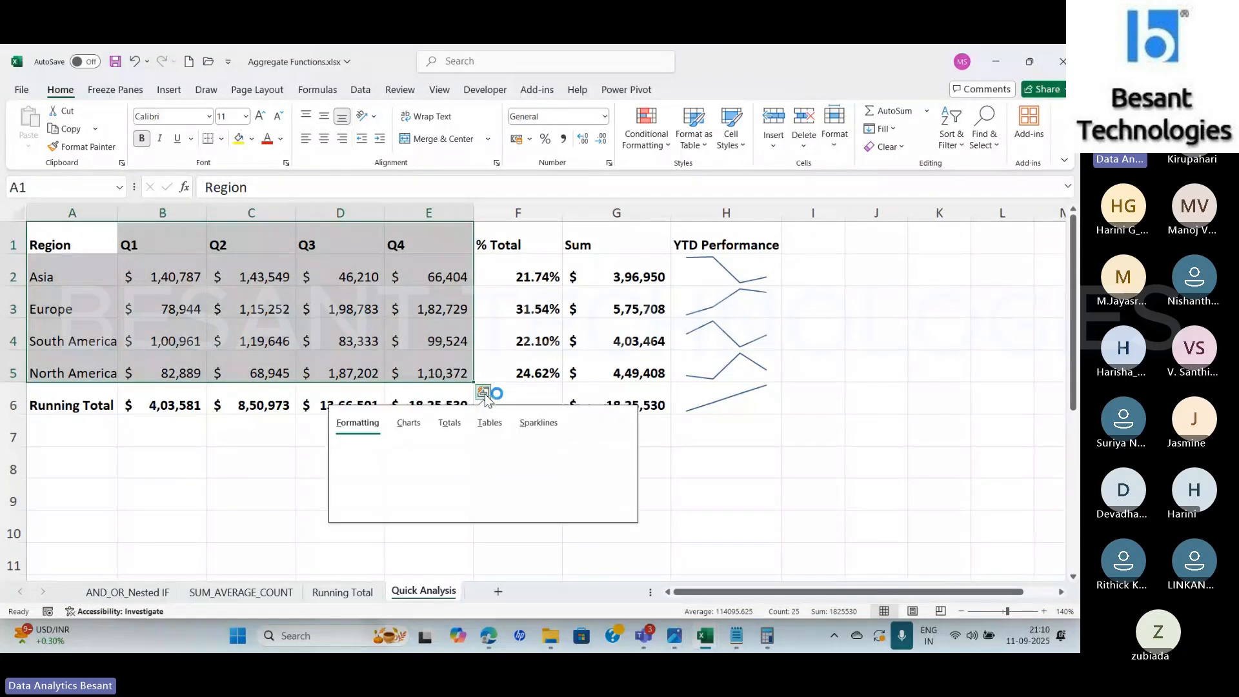
pyautogui.click(450, 424)
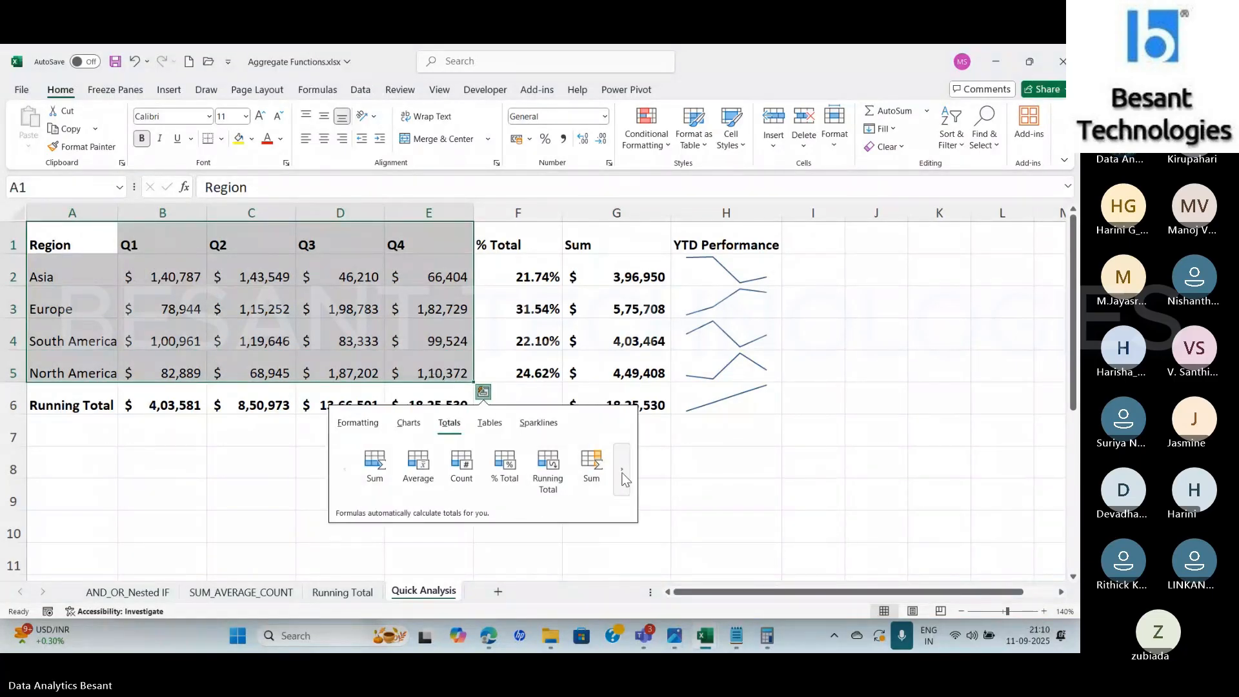
pyautogui.click(624, 475)
pyautogui.click(590, 469)
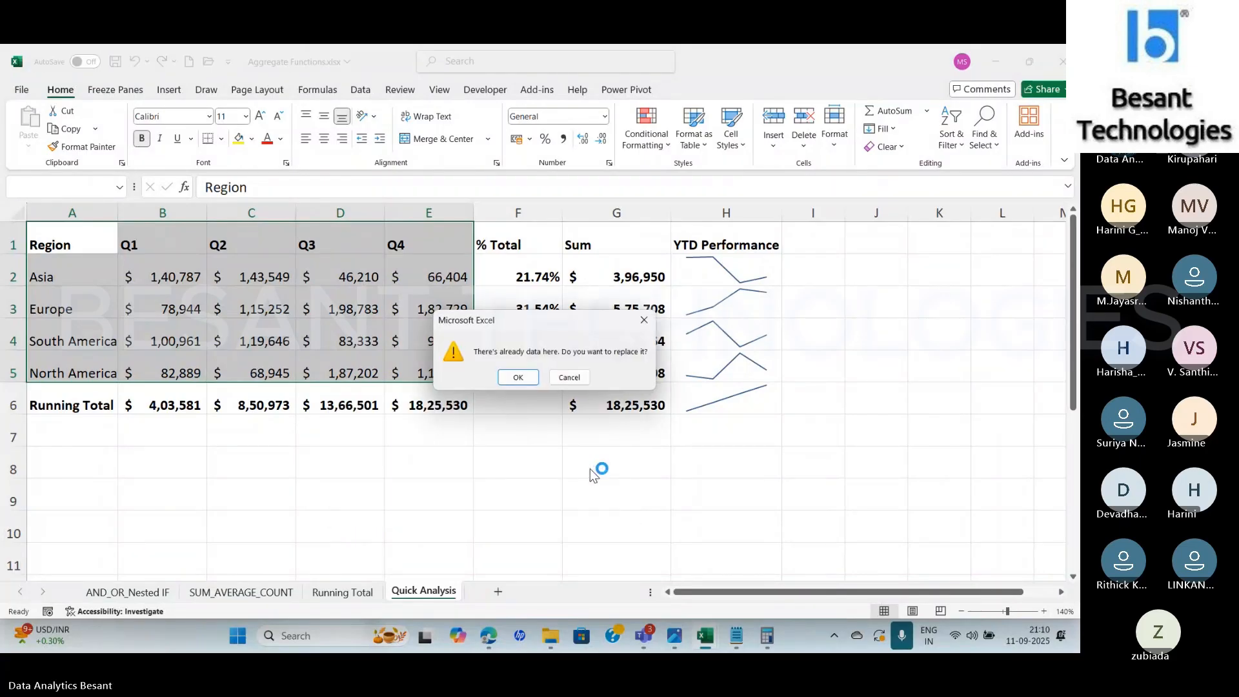
pyautogui.click(514, 380)
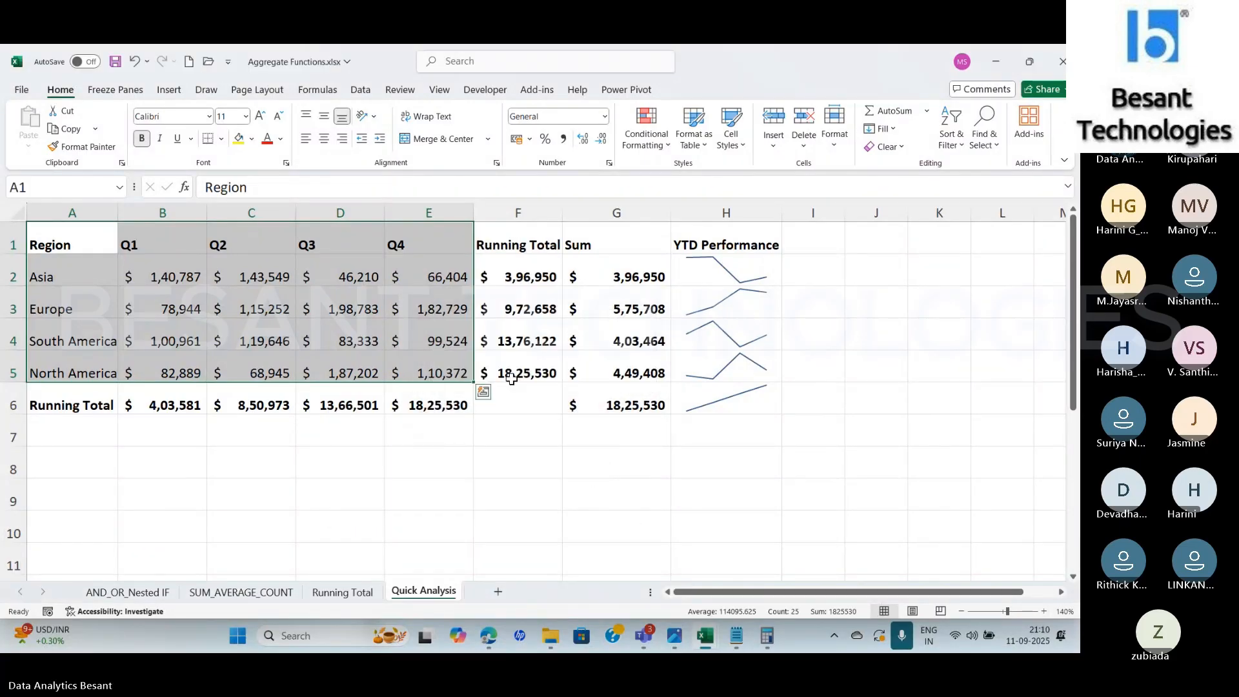
# Examine the Running Total formulas in F2:F5, checking Europe's against the sum of B2:E3, and compare them with the Running Total sheet
pyautogui.click(513, 275)
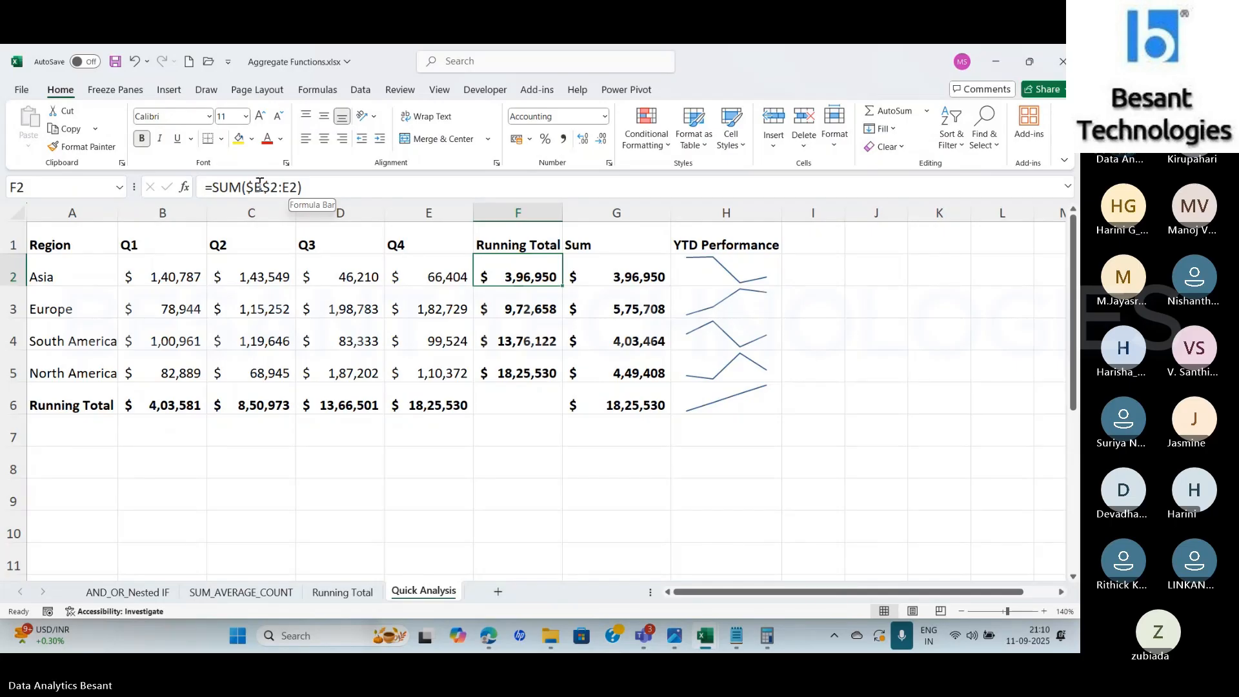
pyautogui.click(528, 307)
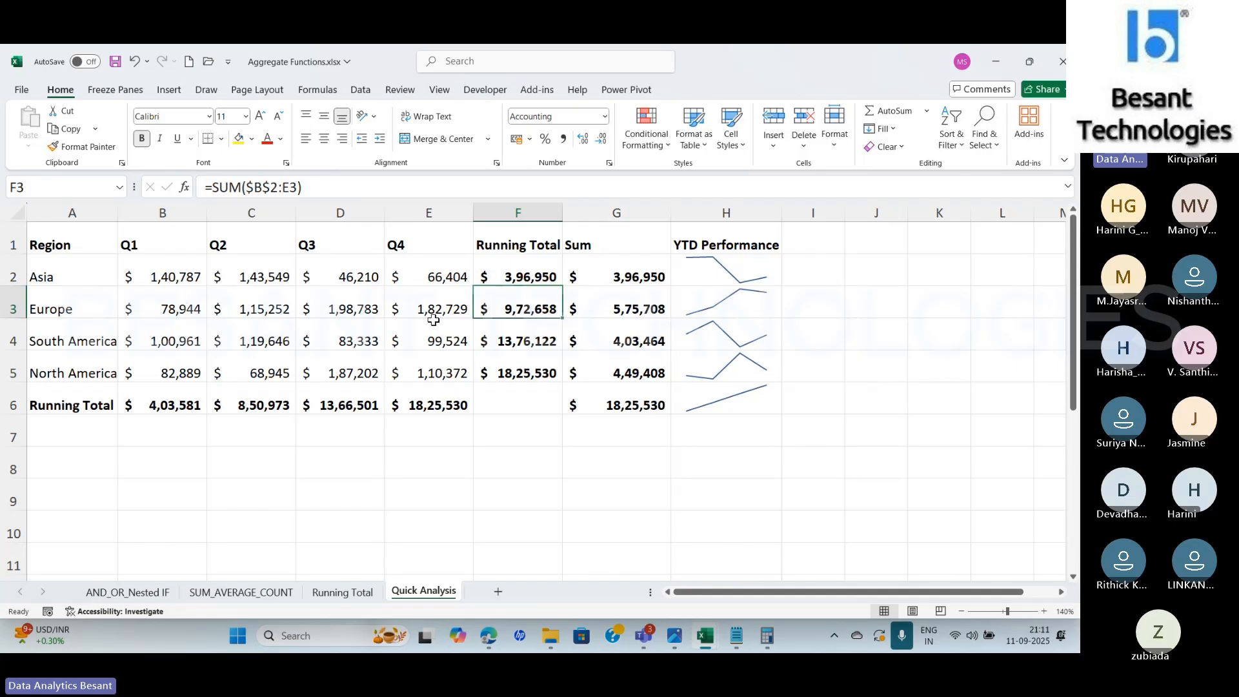
pyautogui.click(139, 271)
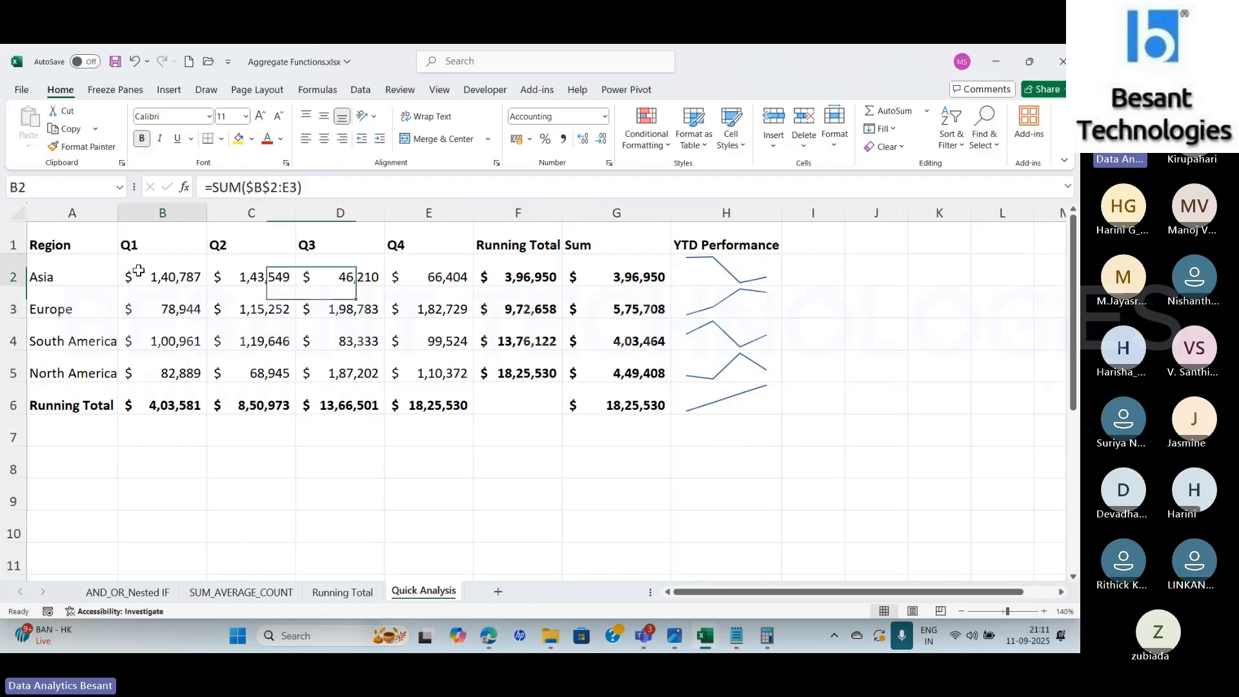
pyautogui.moveTo(138, 271); pyautogui.dragTo(442, 307)
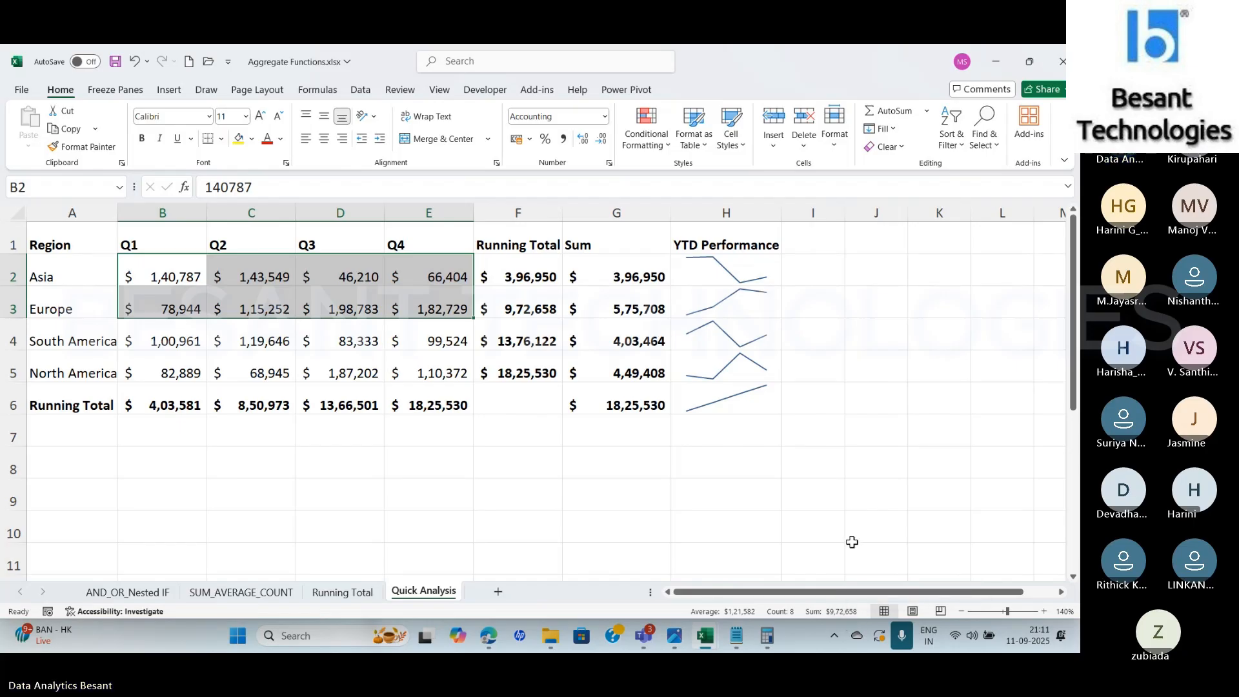
pyautogui.moveTo(519, 322)
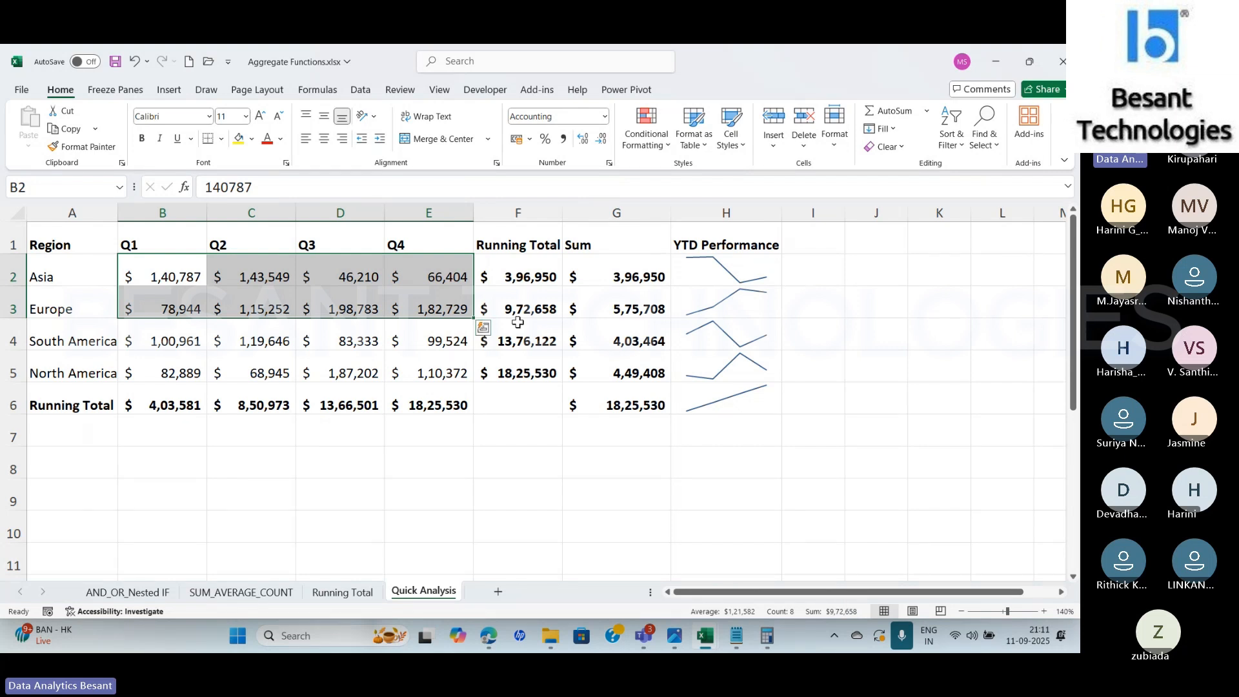
pyautogui.click(519, 322)
pyautogui.press('Down')
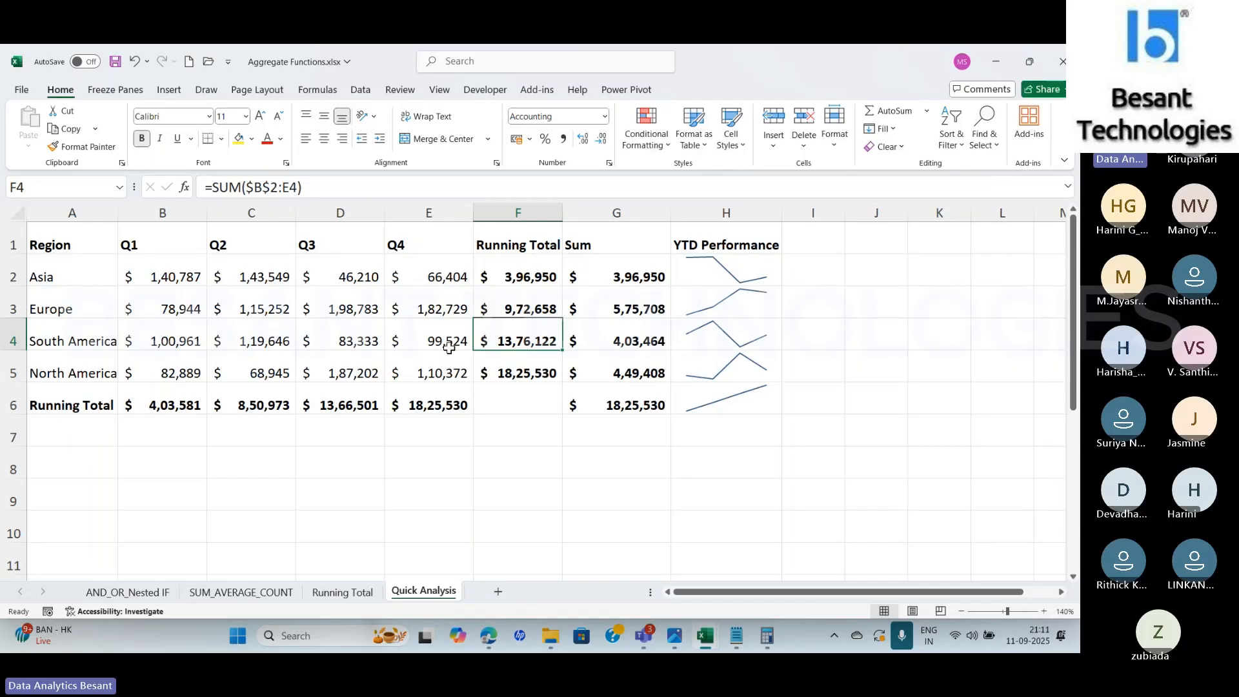
pyautogui.click(507, 369)
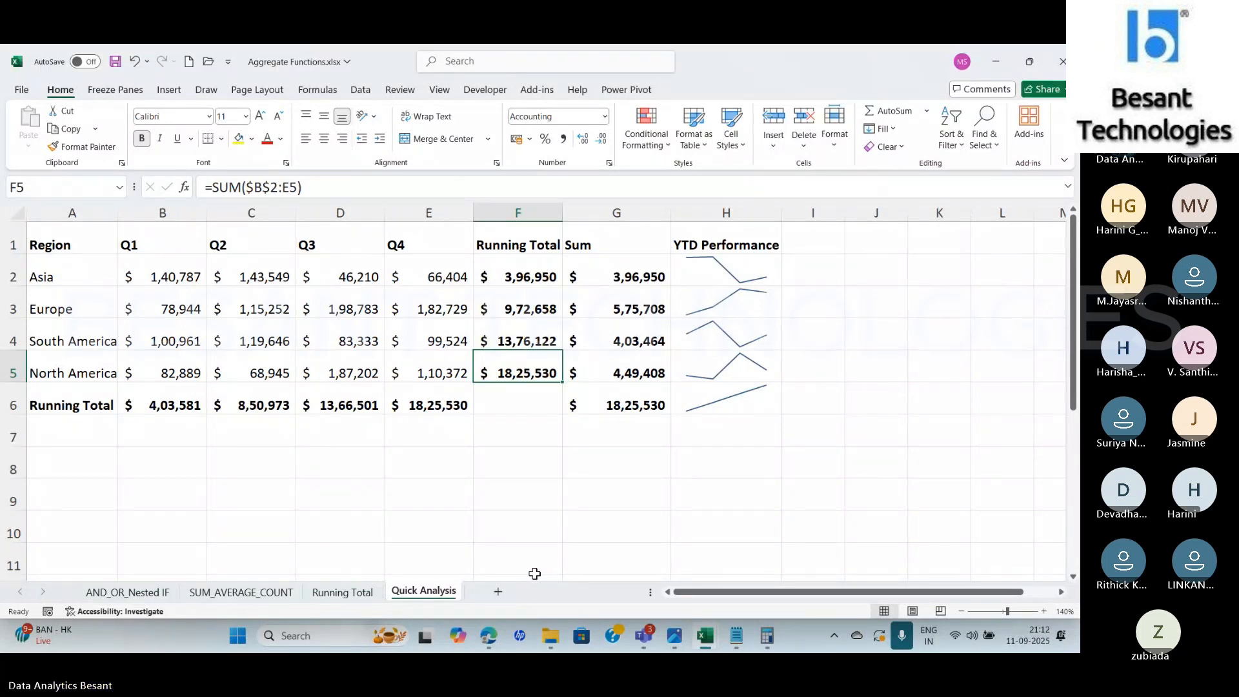
pyautogui.click(346, 594)
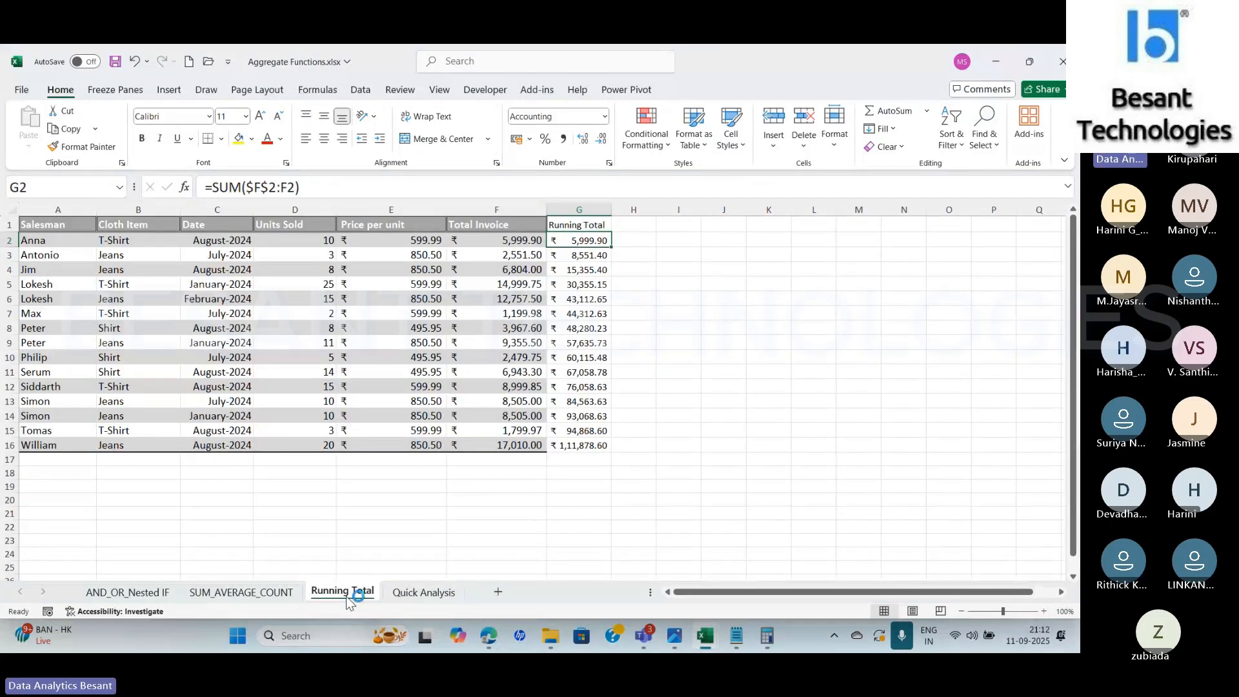
pyautogui.click(426, 593)
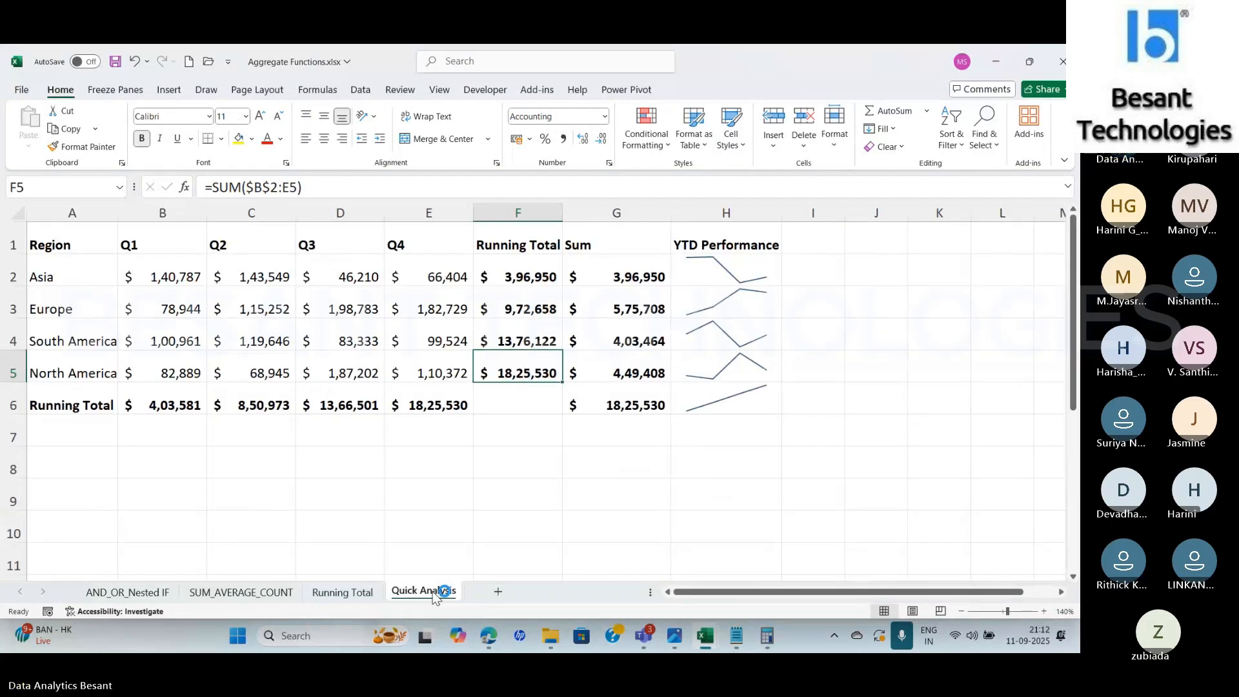